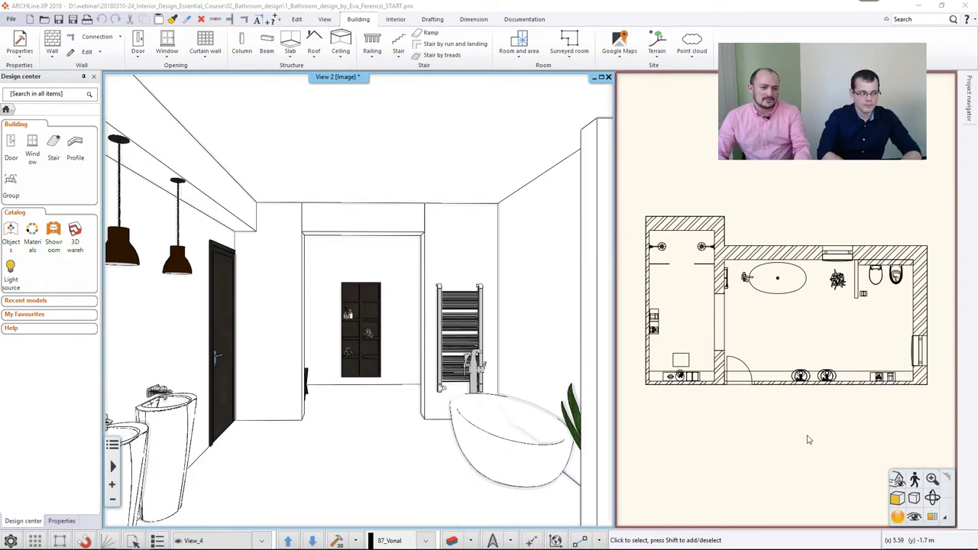
- Enlarge the floor plan window, and switch back to View 2 as the large window beside the floor plan
left_click(712, 203)
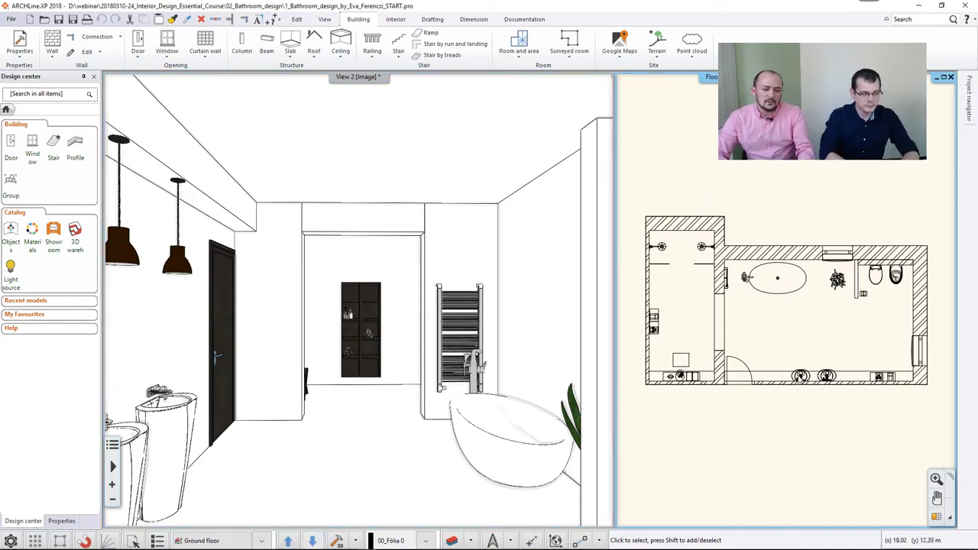
left_click(936, 518)
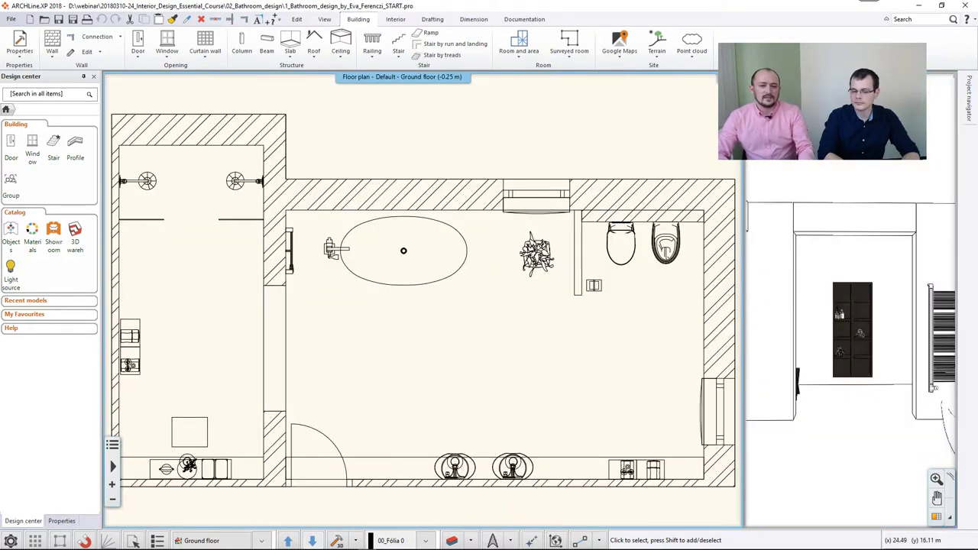
left_click(846, 204)
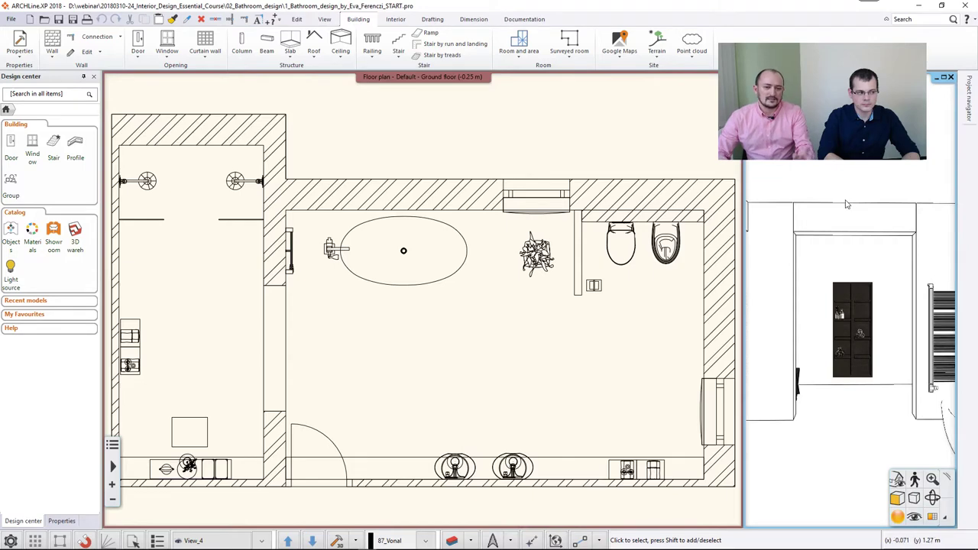
left_click(932, 516)
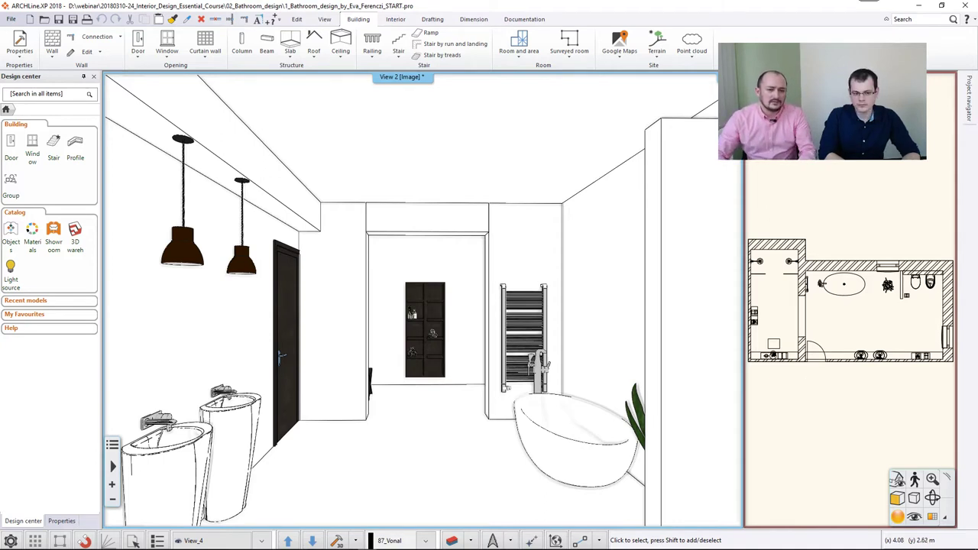
- Maximize the View 2 window and restore it beside the floor plan
key("ctrl+m")
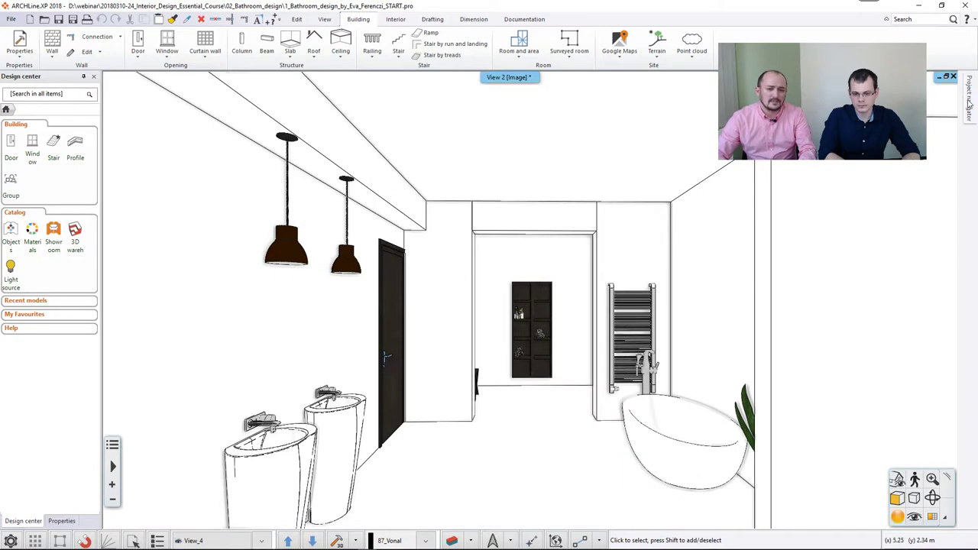
left_click(946, 78)
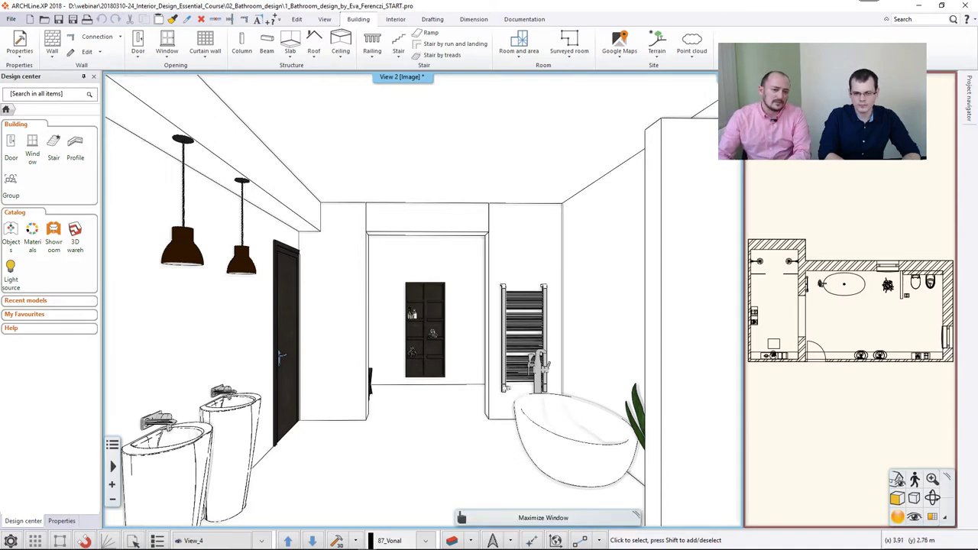
left_click(729, 76)
left_click(946, 77)
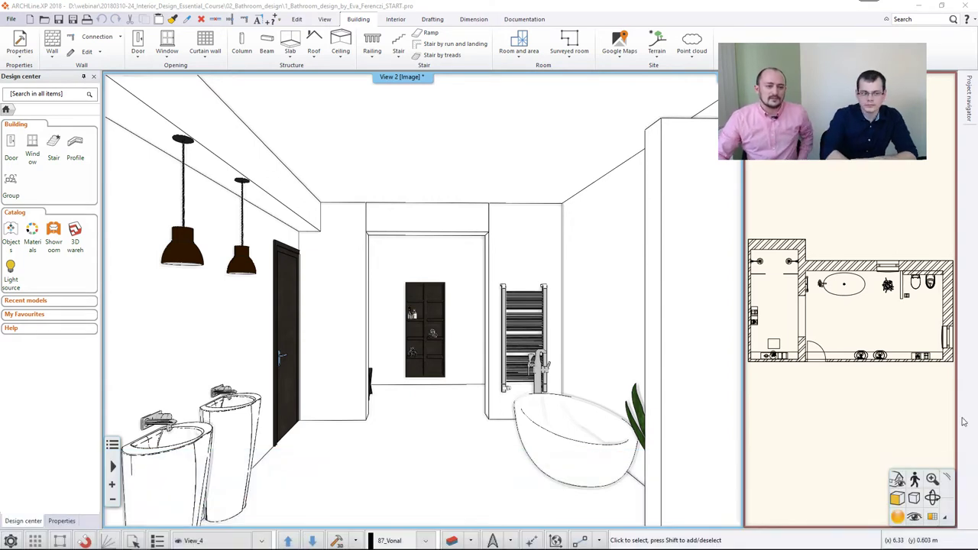
left_click(395, 20)
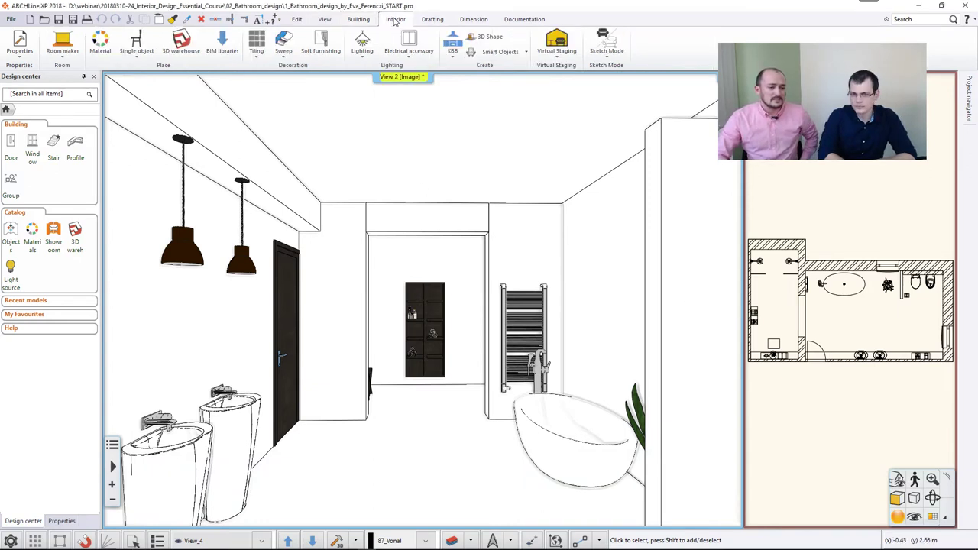
left_click(258, 55)
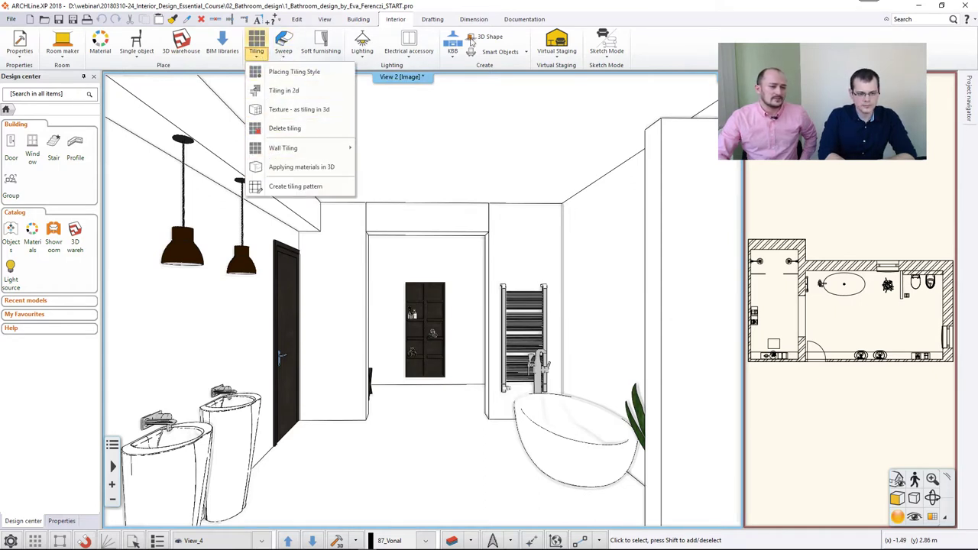
left_click(660, 52)
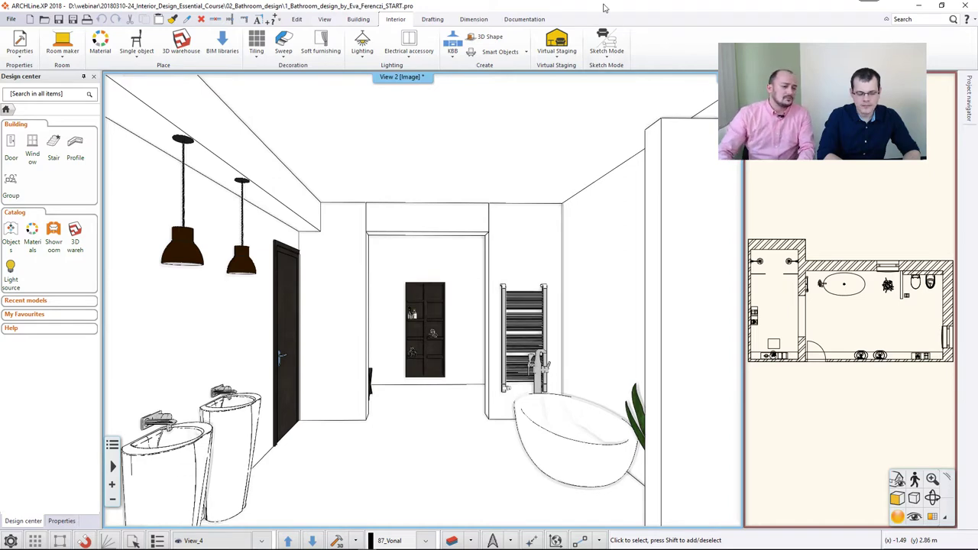
scroll(381, 303, "up", 4)
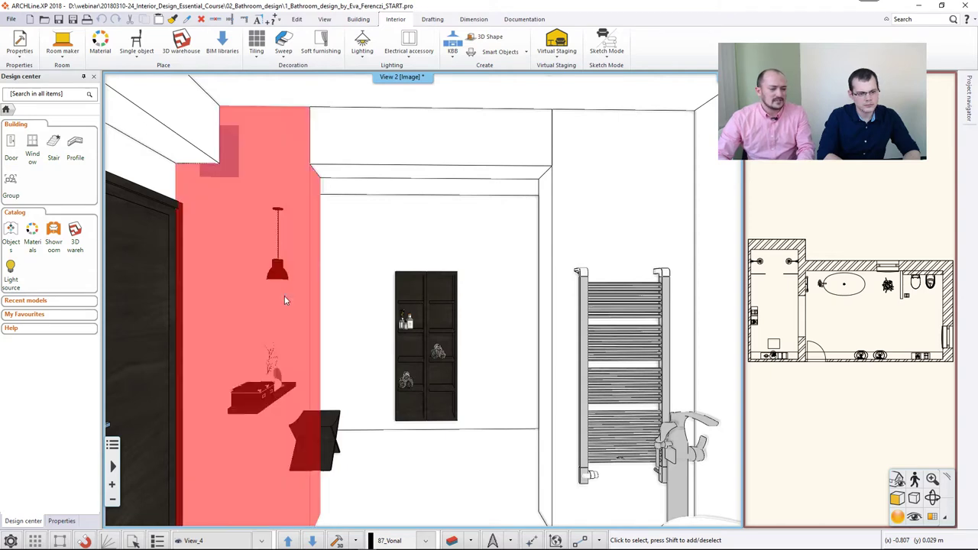
right_click(284, 300)
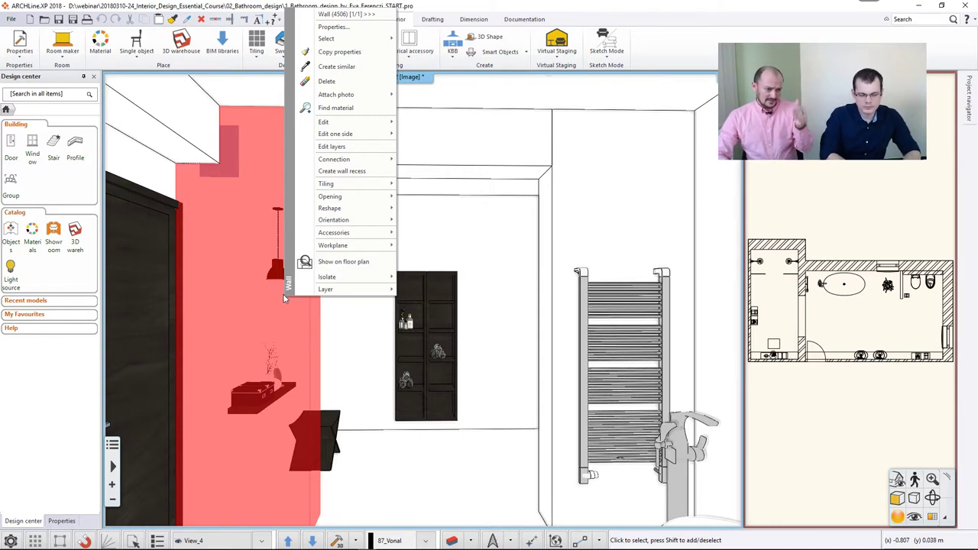
mouse_move(297, 298)
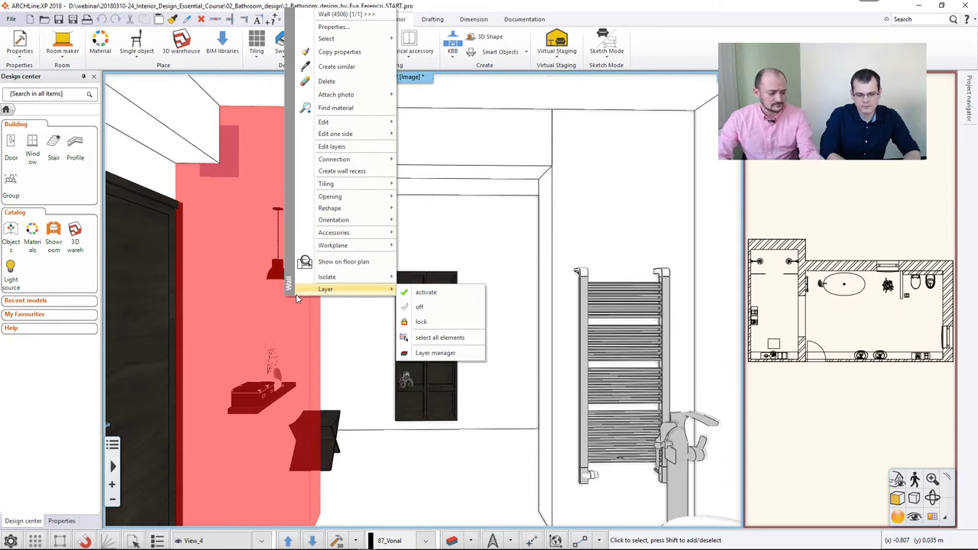
key("Escape")
left_click(297, 297)
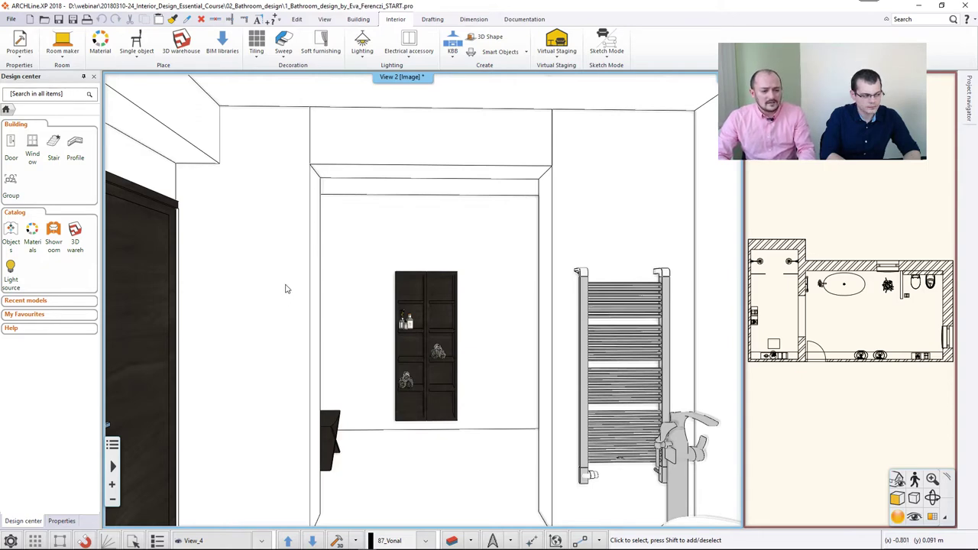
key("ctrl+z")
- Select the wall beside the door and start tiling on wall side for all walls
left_click_drag(312, 307, 601, 158)
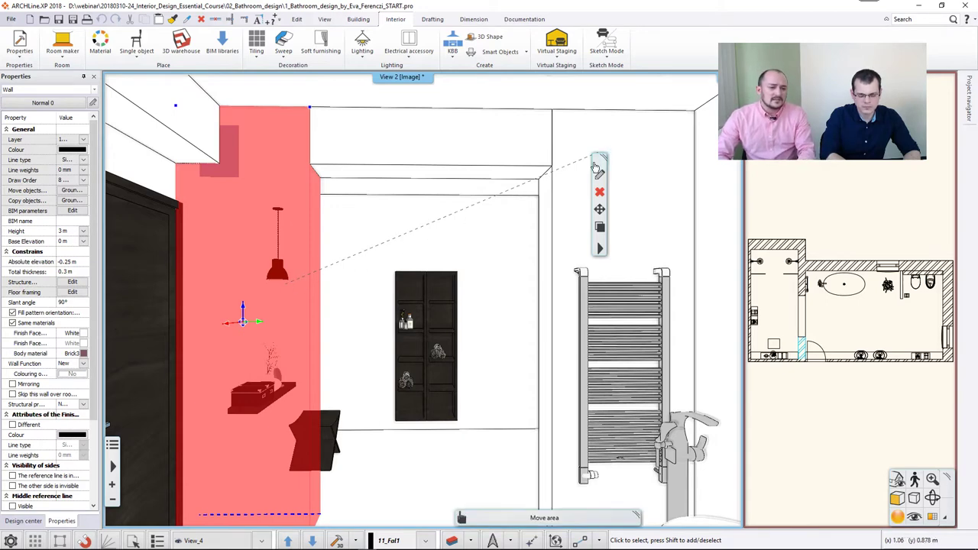
left_click(600, 250)
mouse_move(676, 415)
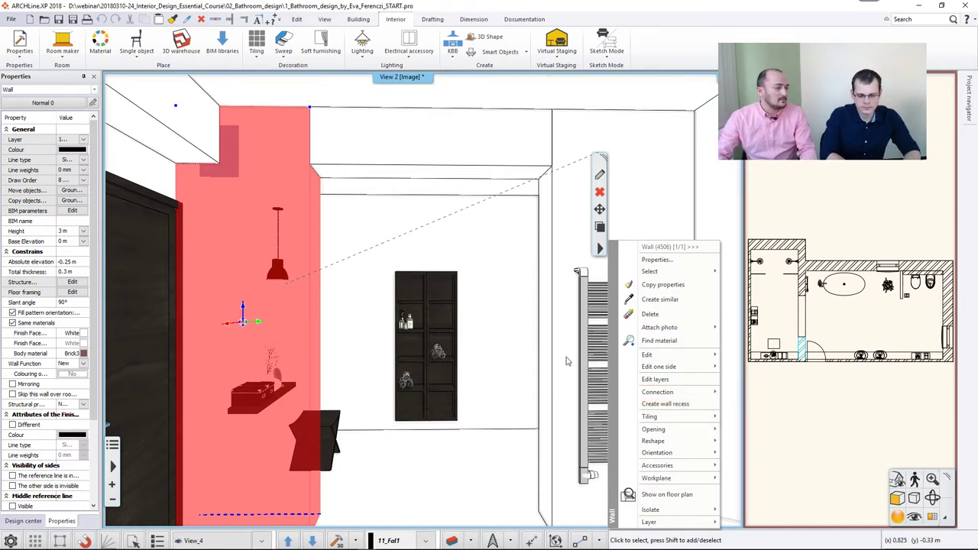
right_click(299, 280)
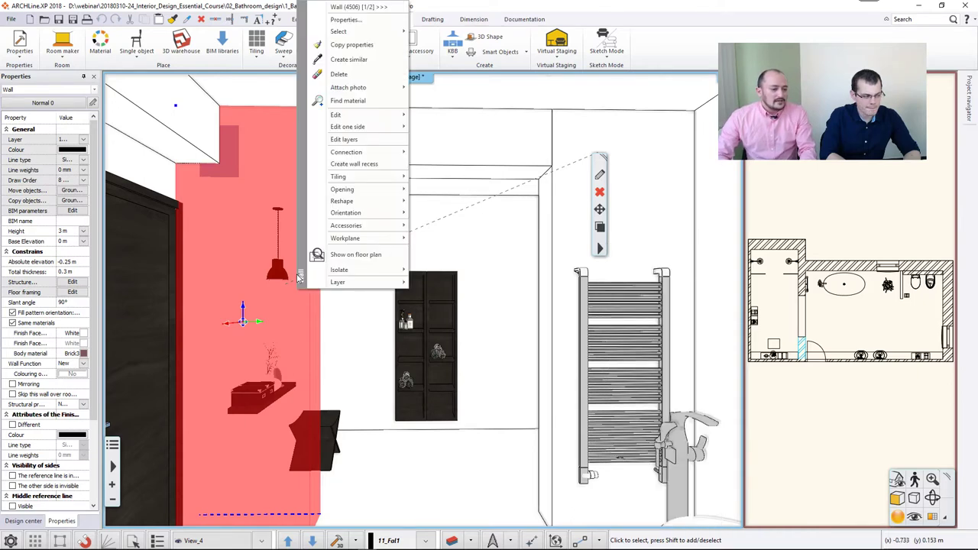
mouse_move(353, 179)
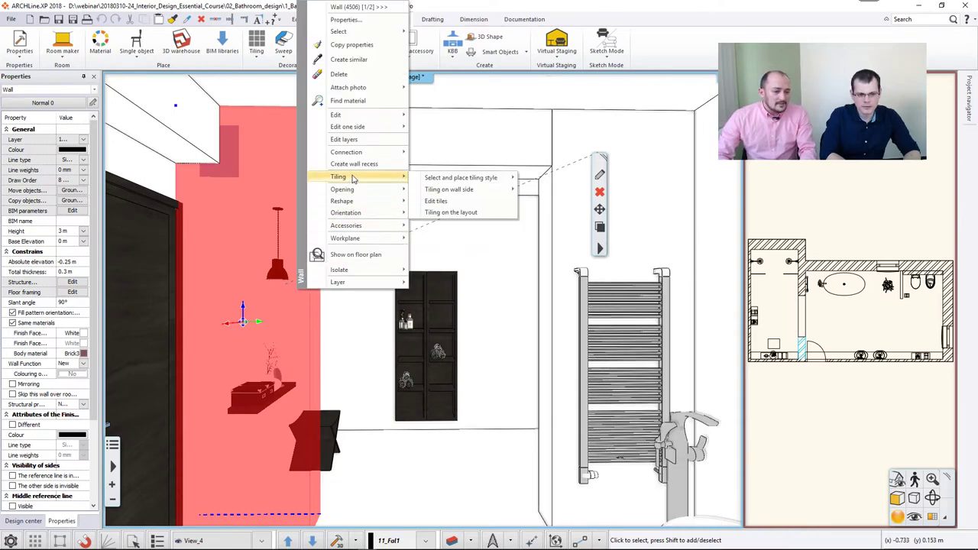
mouse_move(449, 193)
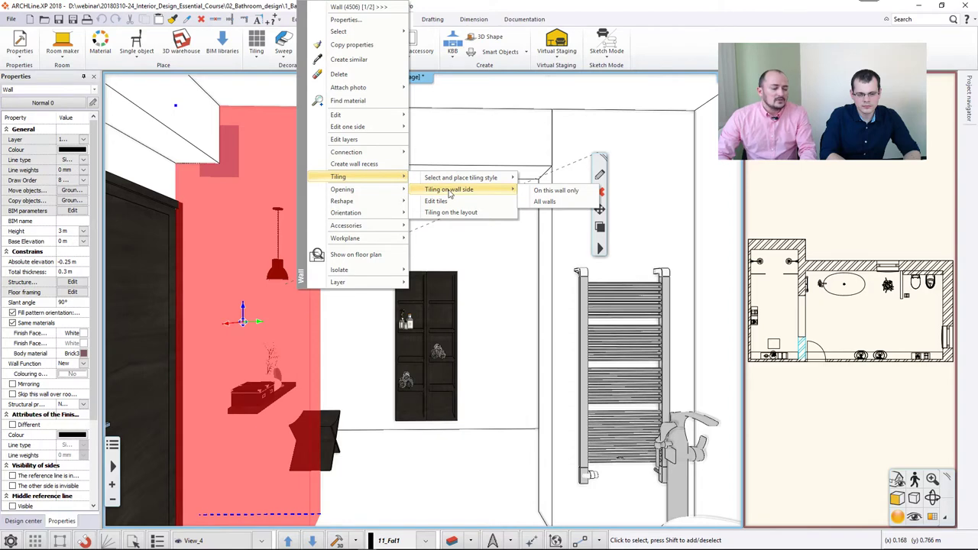
left_click(560, 202)
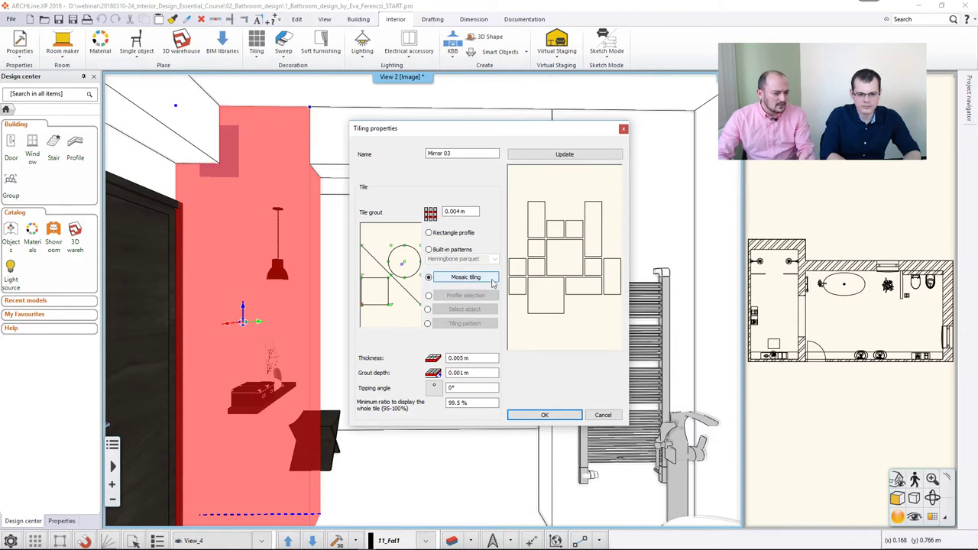
- Set the wall tiling to a rectangle profile with the indoor tile material ZBD_42045_A_L
left_click(454, 234)
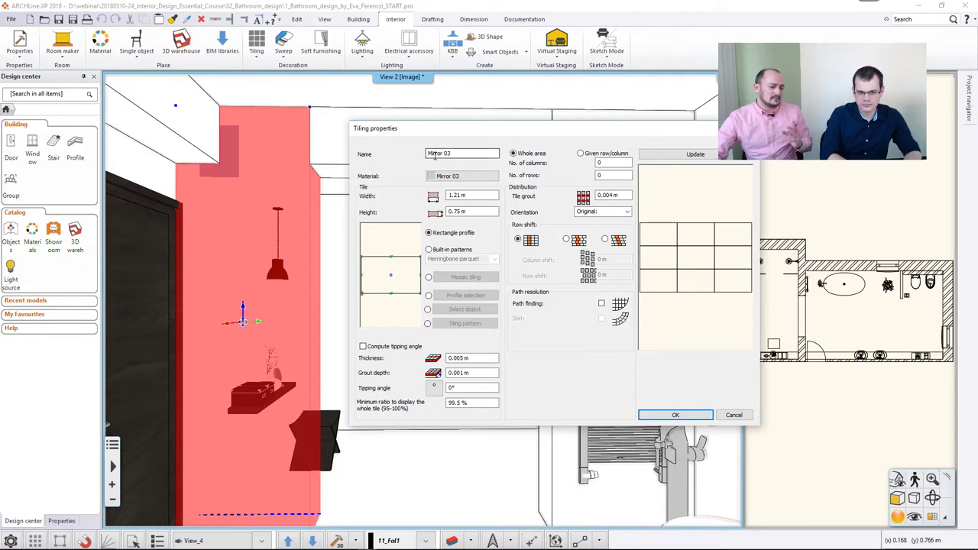
left_click(459, 180)
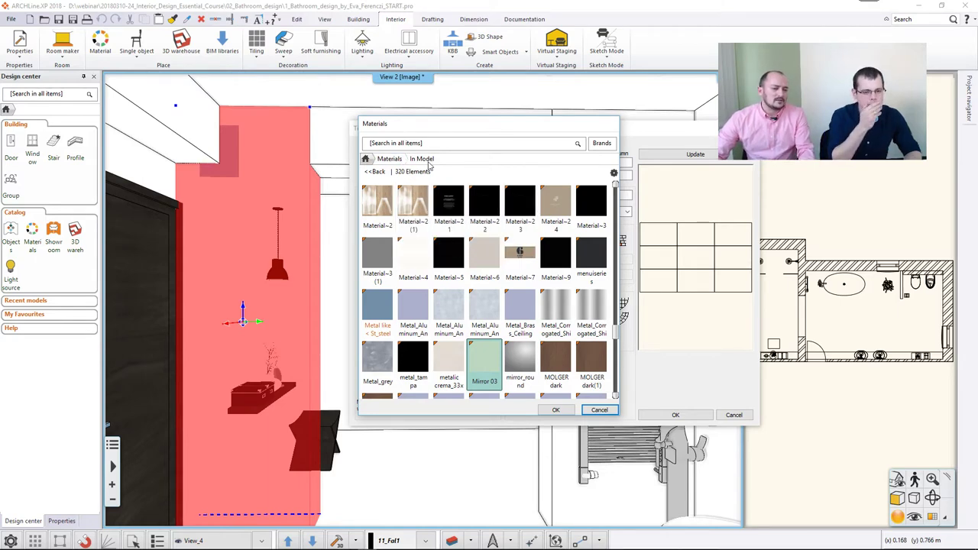
left_click(390, 158)
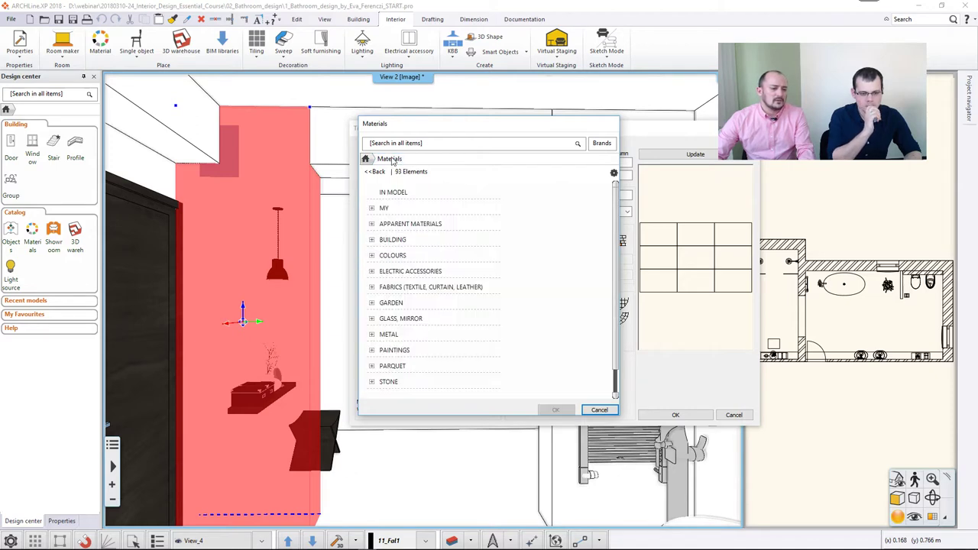
scroll(417, 259, "down", 2)
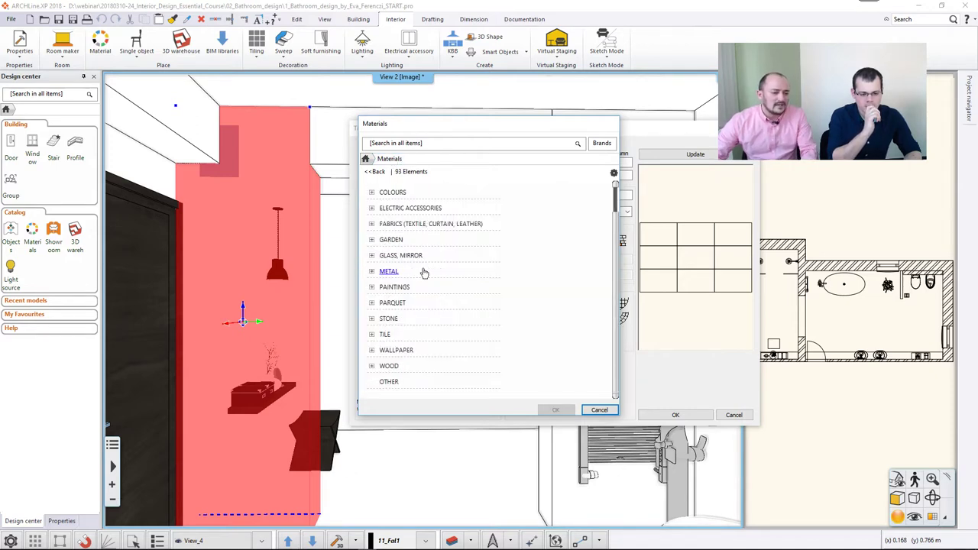
left_click(384, 334)
scroll(382, 336, "down", 2)
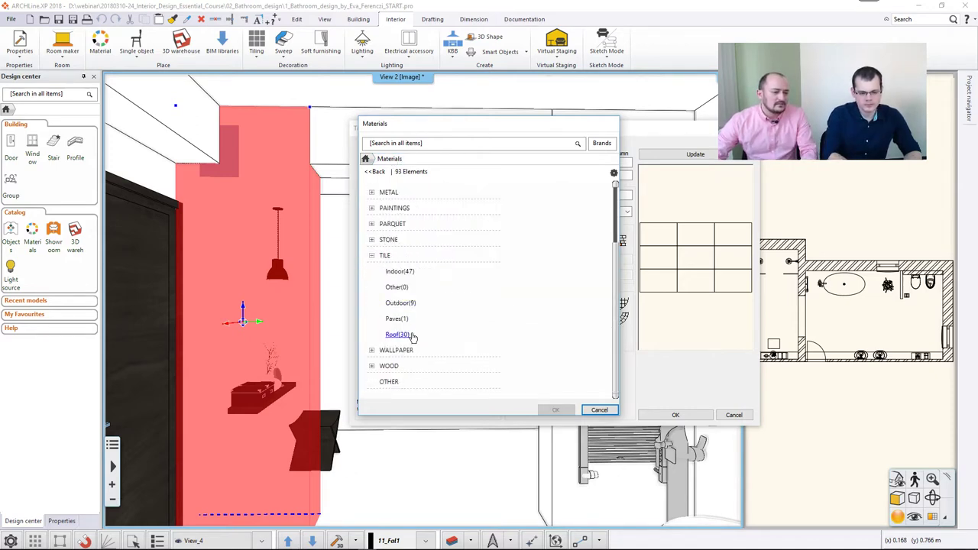
left_click(397, 272)
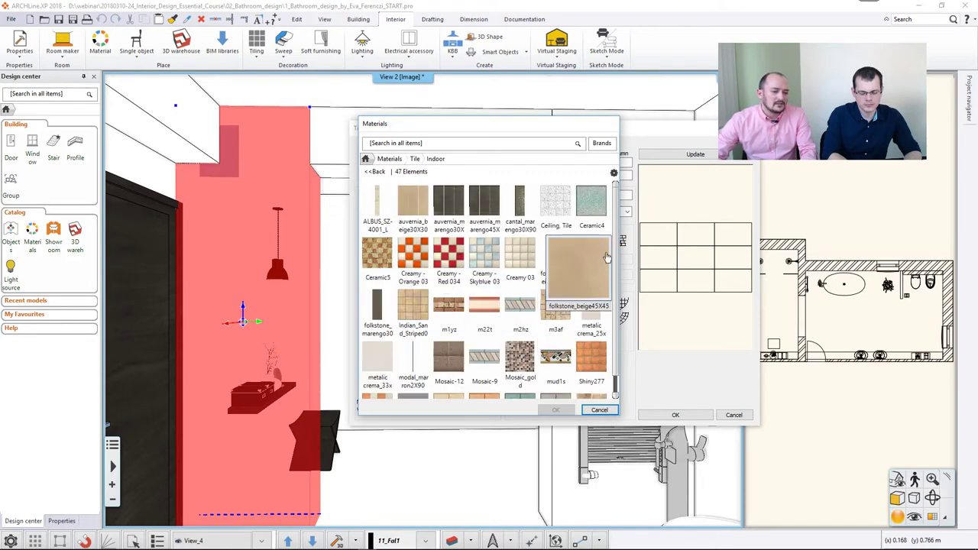
scroll(603, 271, "down", 3)
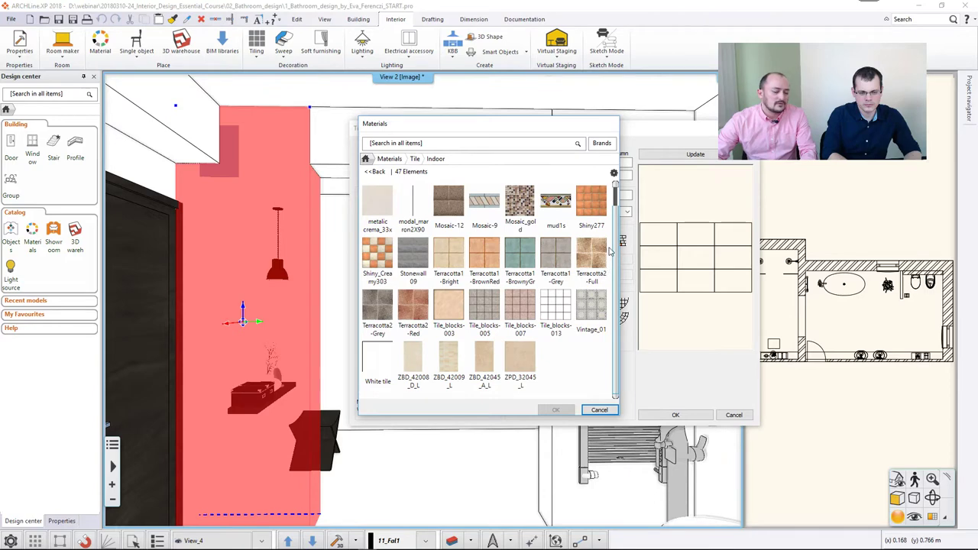
scroll(611, 245, "up", 3)
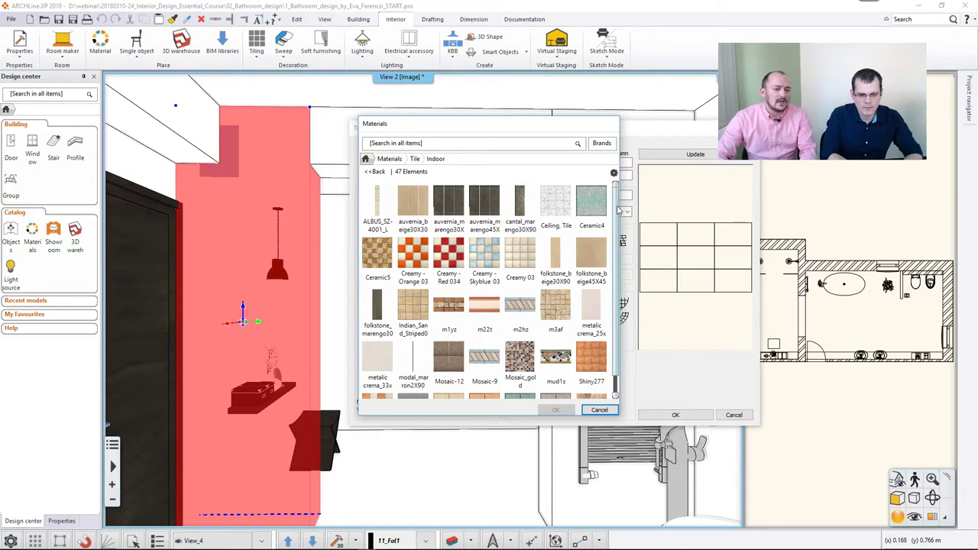
scroll(611, 229, "down", 3)
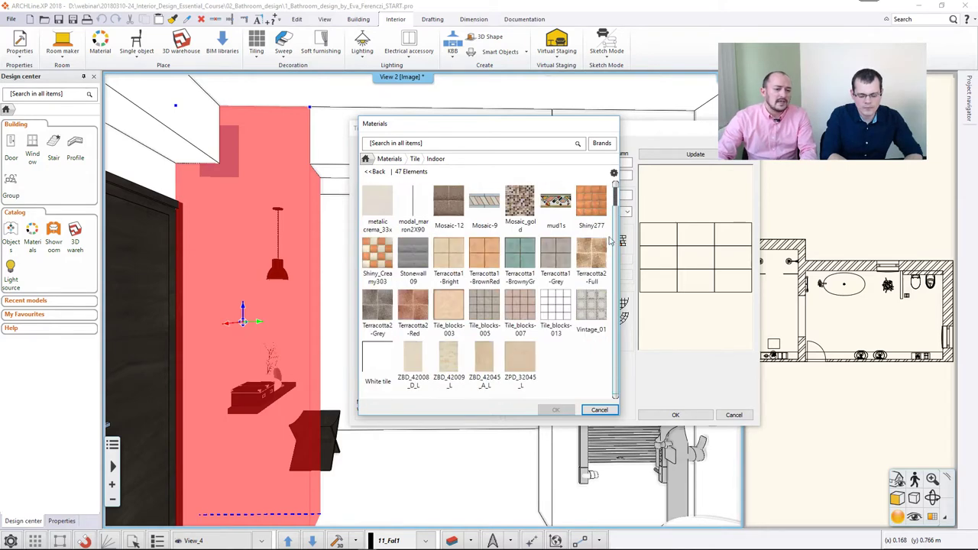
left_click(487, 368)
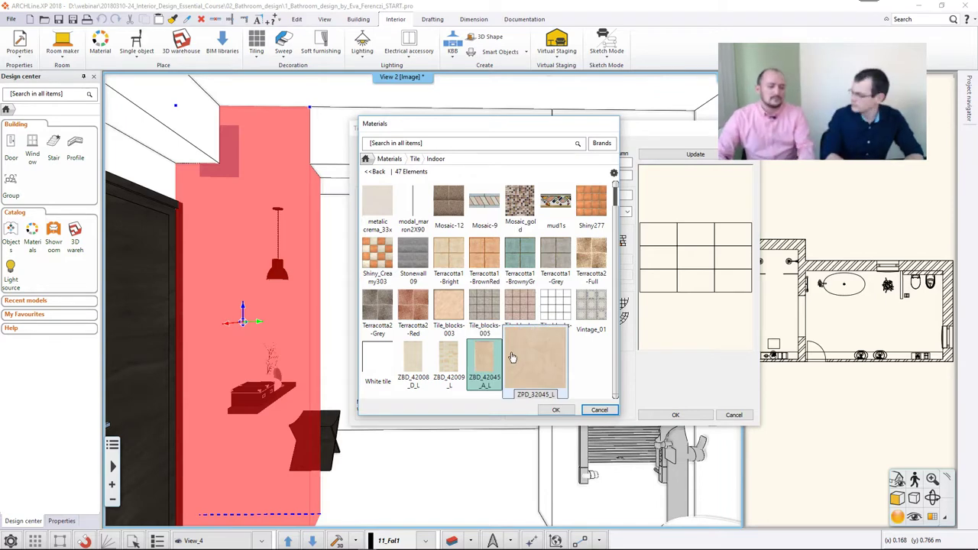
left_click(555, 411)
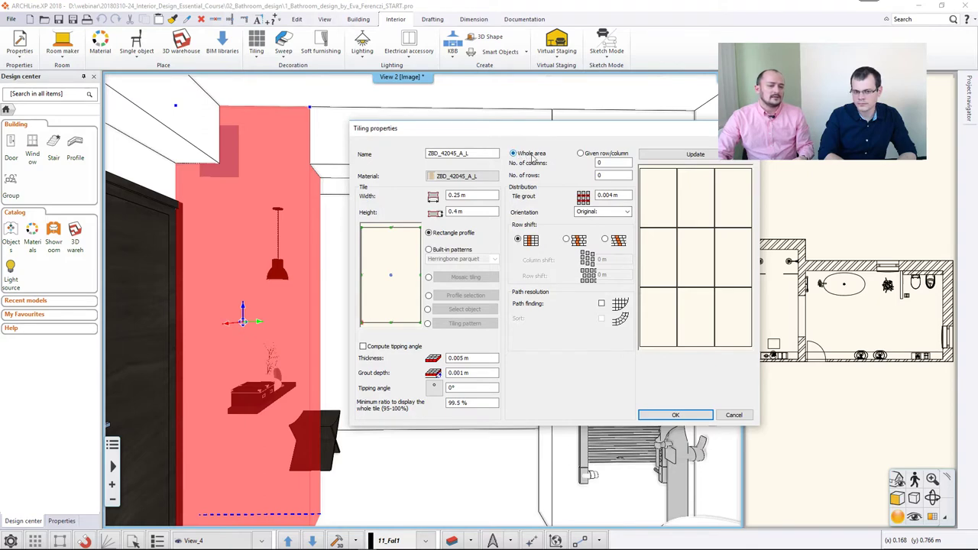
- Try the given row/column option for the wall tiling, and return it to whole-area coverage
left_click(603, 176)
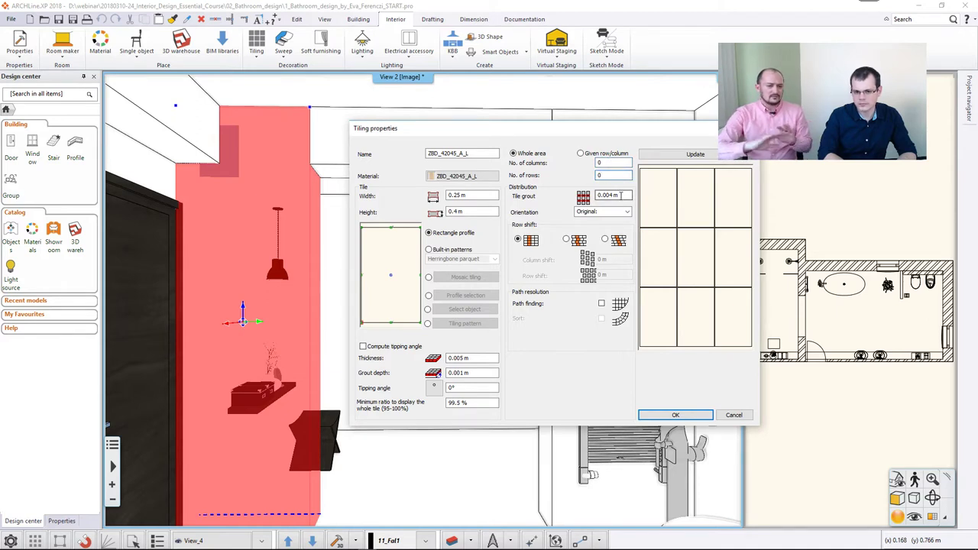
left_click(580, 153)
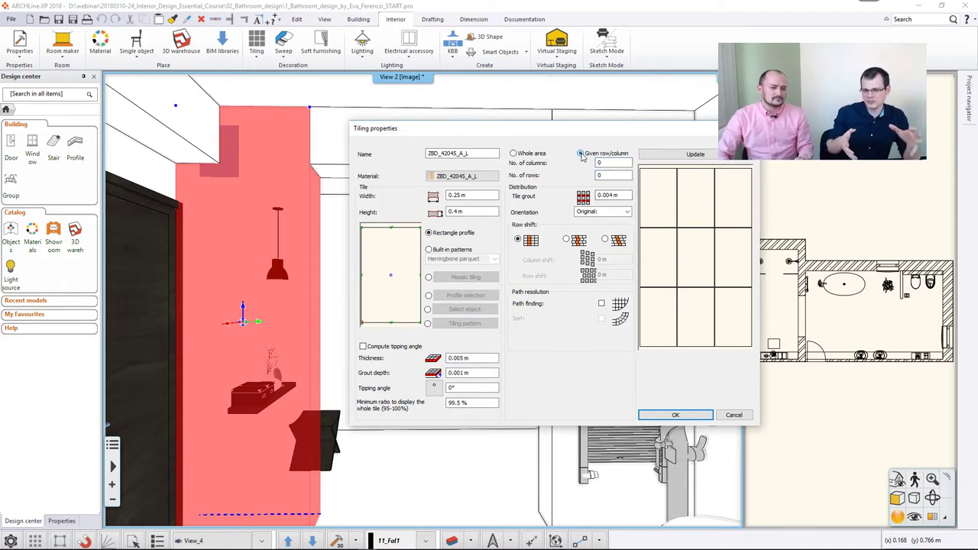
left_click(513, 153)
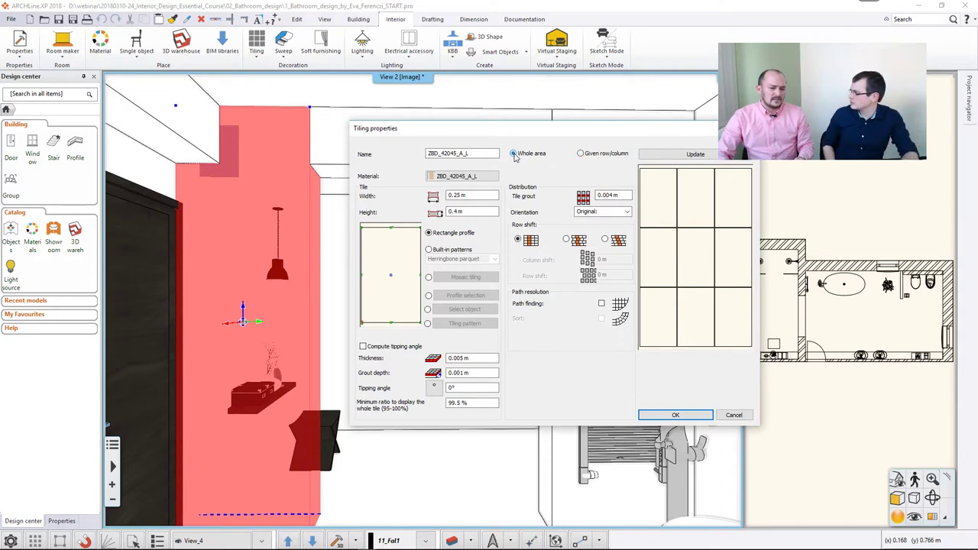
left_click(580, 153)
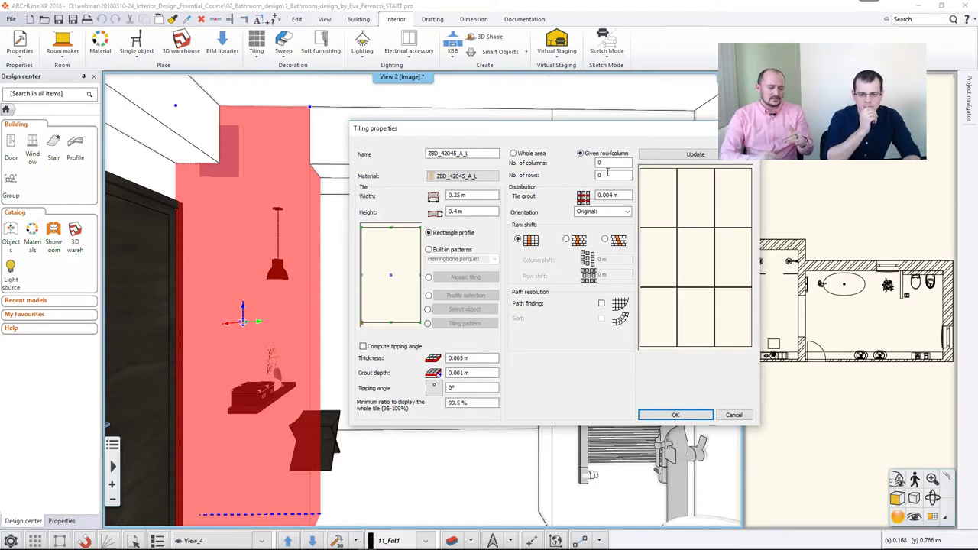
left_click(527, 157)
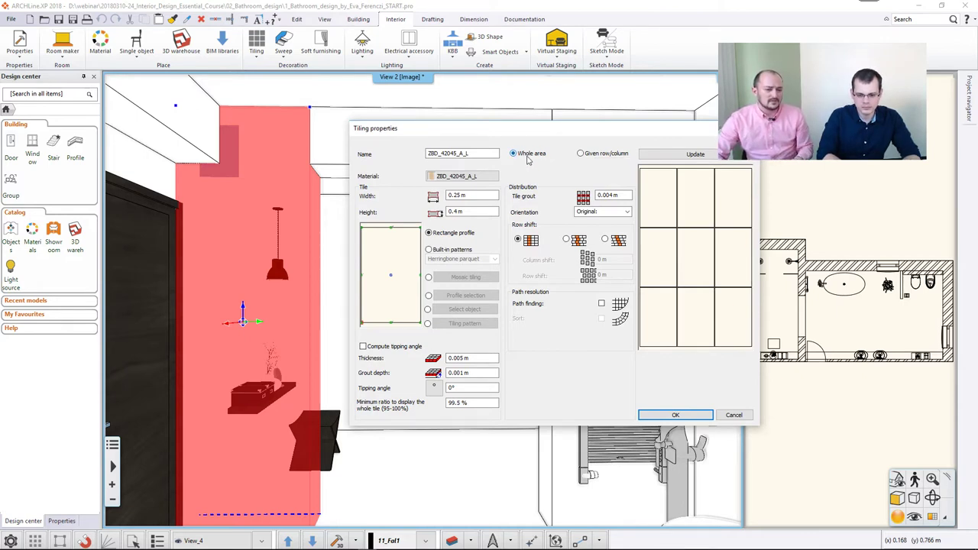
- Set the wall tile orientation to Rotate left and apply the tiling to all walls
left_click(626, 212)
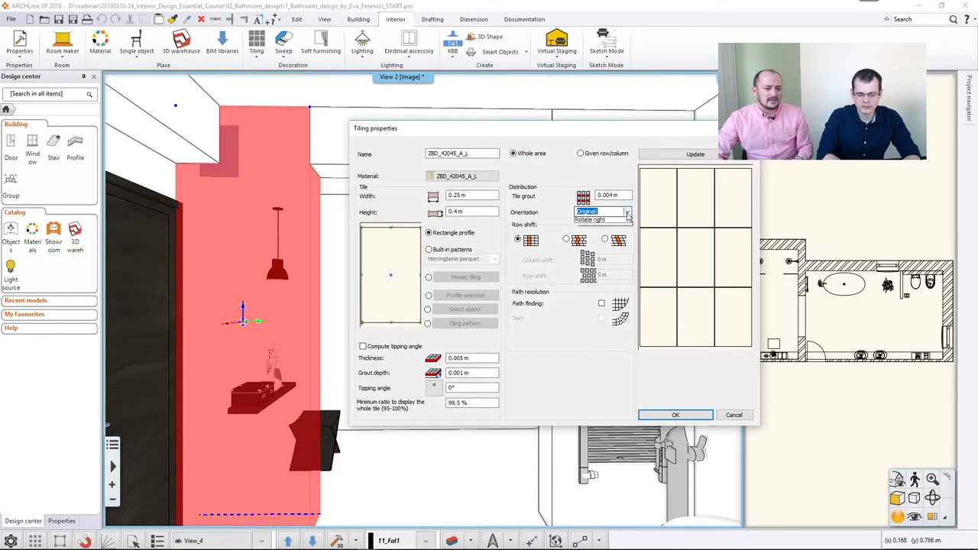
left_click(609, 226)
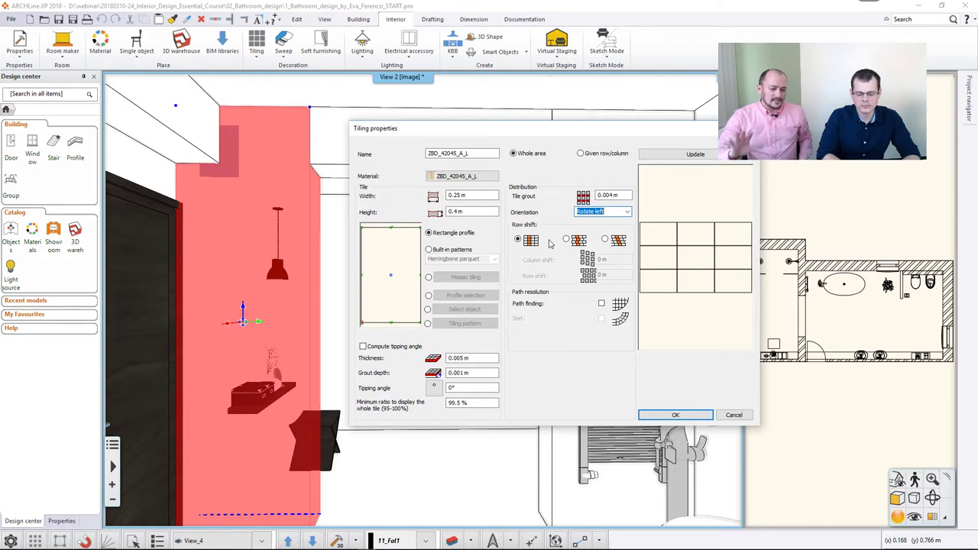
left_click(658, 414)
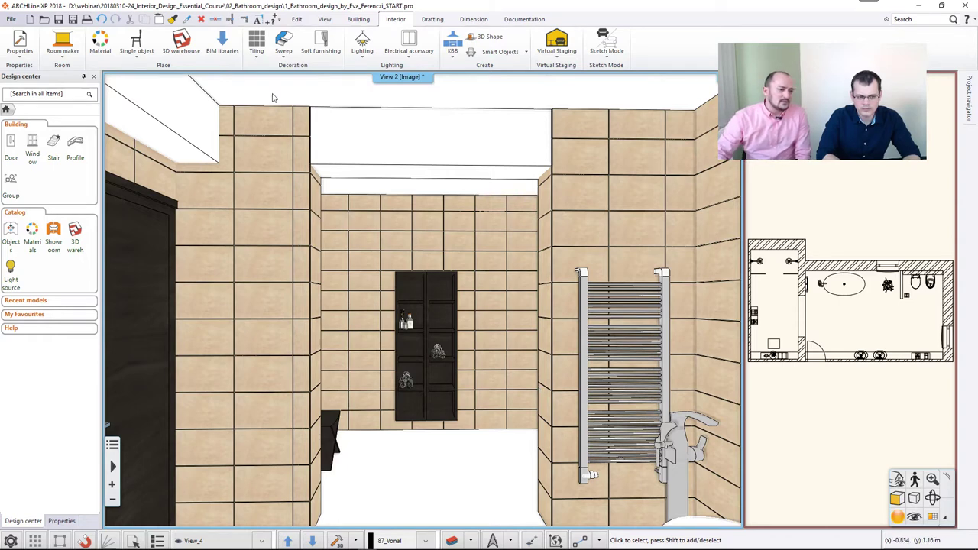
- Start full-area tiling on the floor slab with the tile material ZPD_32045_L over the whole area
left_click(256, 52)
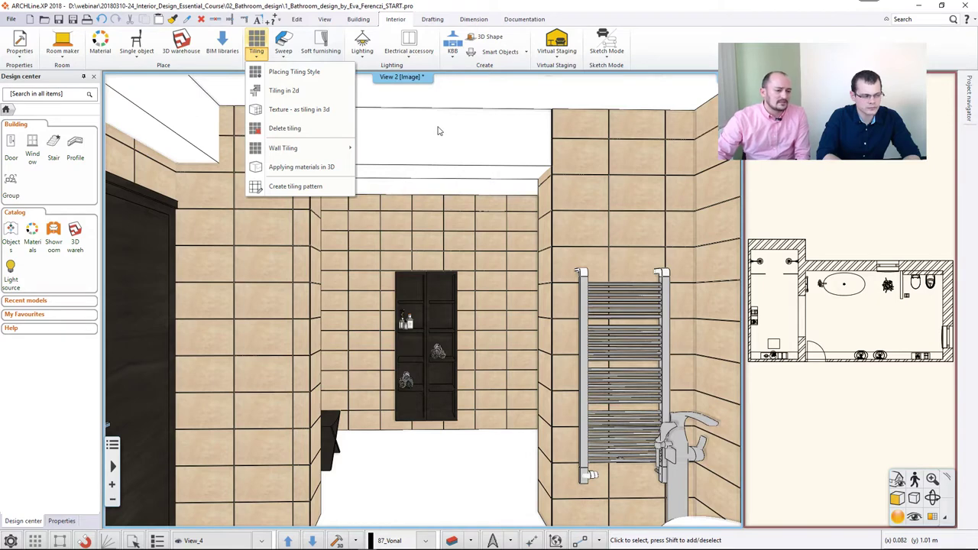
left_click(661, 51)
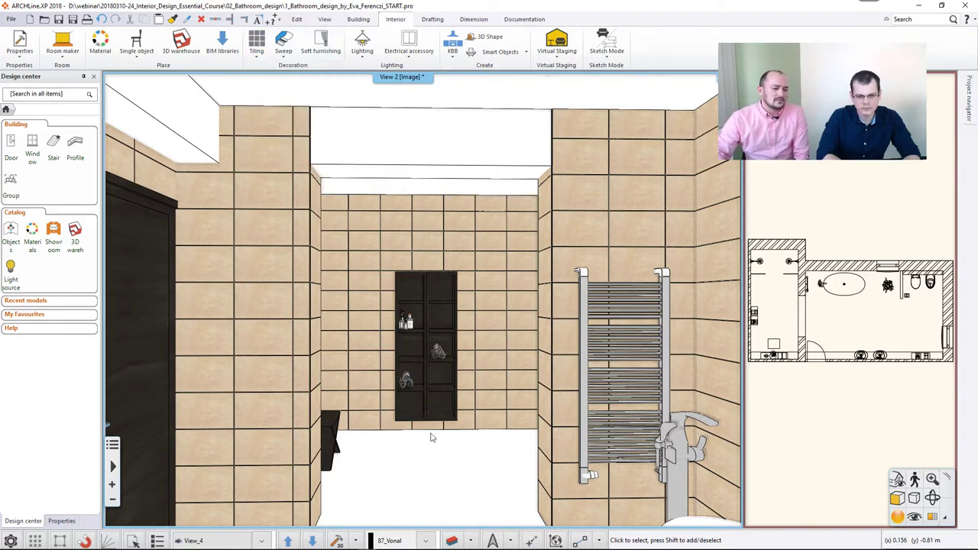
right_click(377, 456)
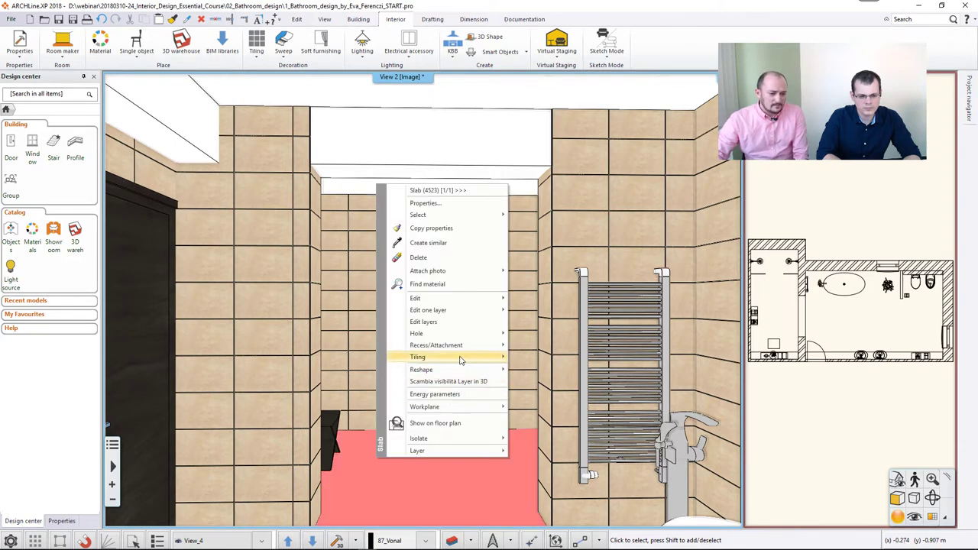
mouse_move(462, 356)
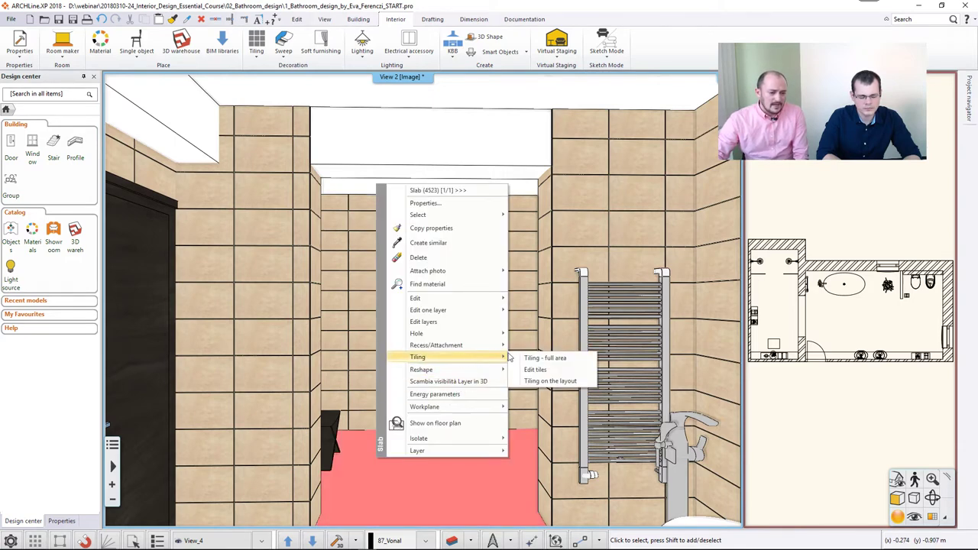
left_click(549, 359)
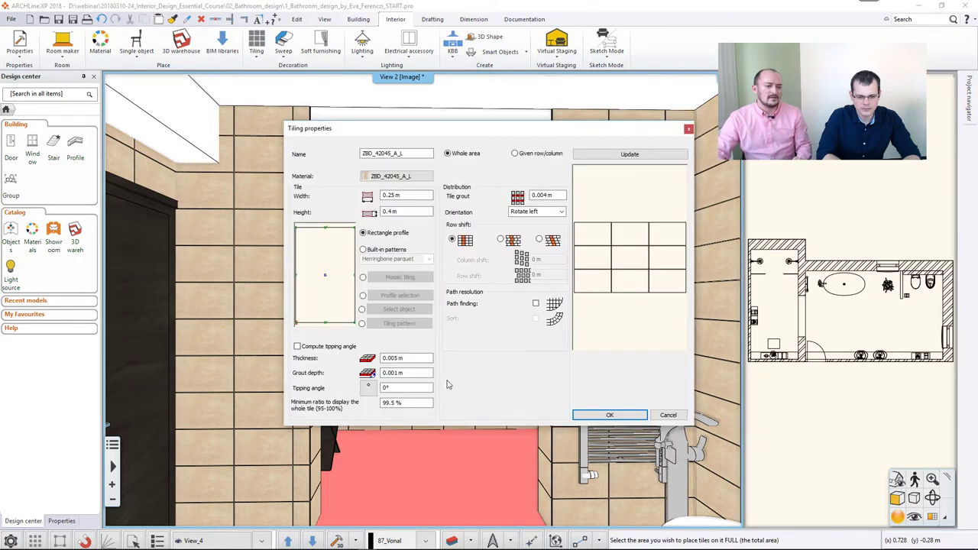
left_click(397, 178)
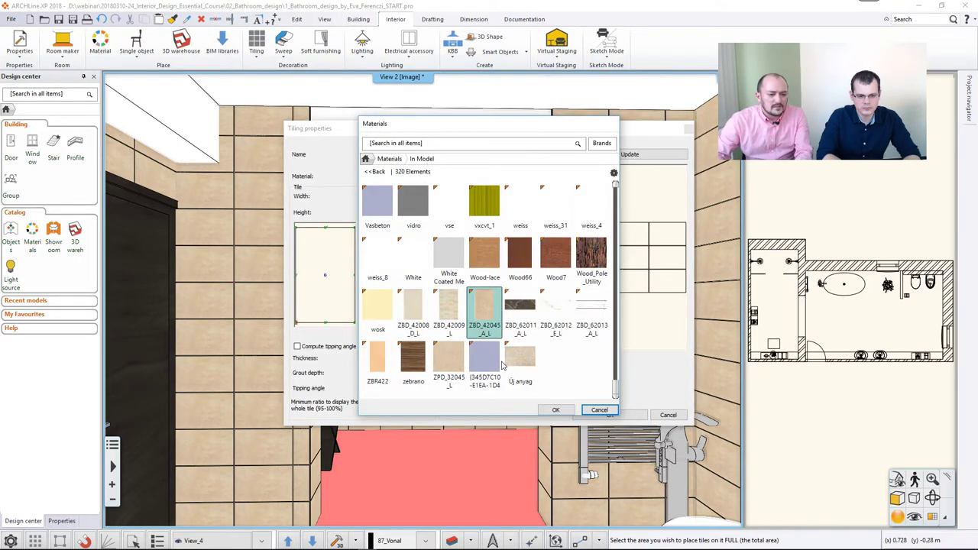
left_click(456, 374)
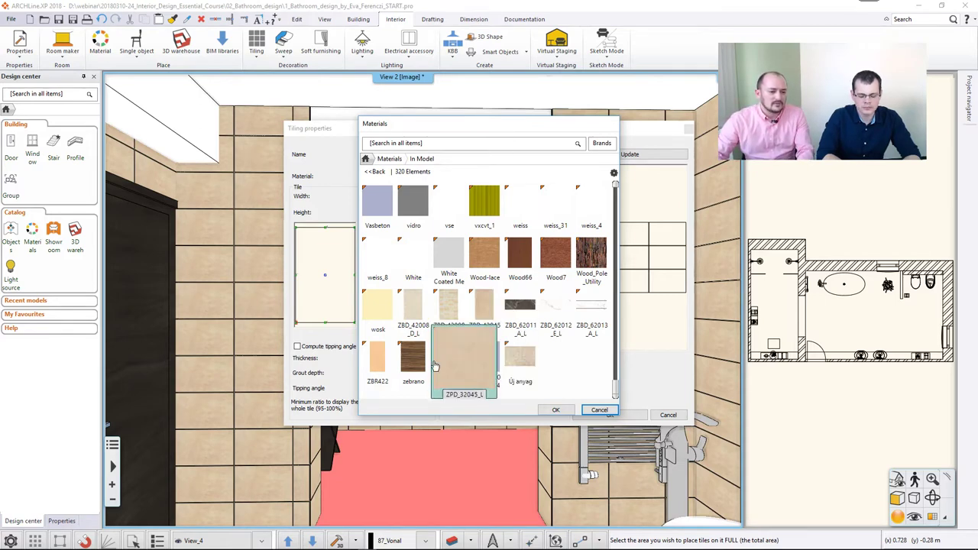
left_click(558, 410)
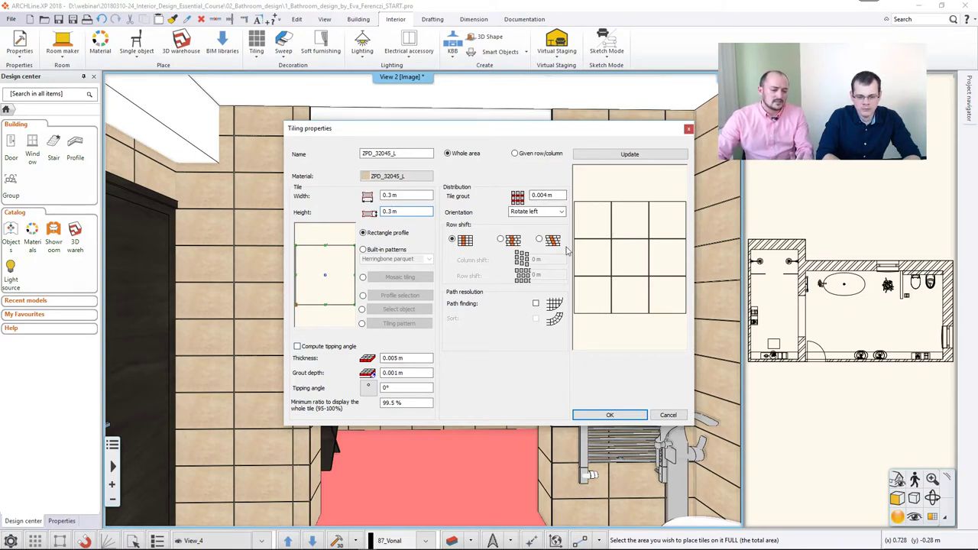
left_click(609, 416)
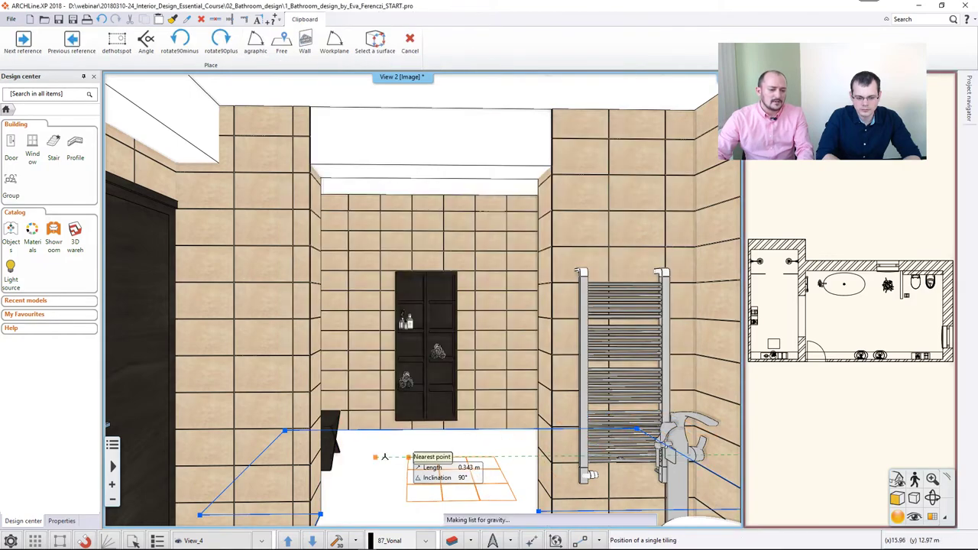
- Place the floor tiling's start point at the room corner behind the stool, align it with the back wall, and finish tiling
scroll(352, 465, "up", 2)
scroll(351, 464, "up", 3)
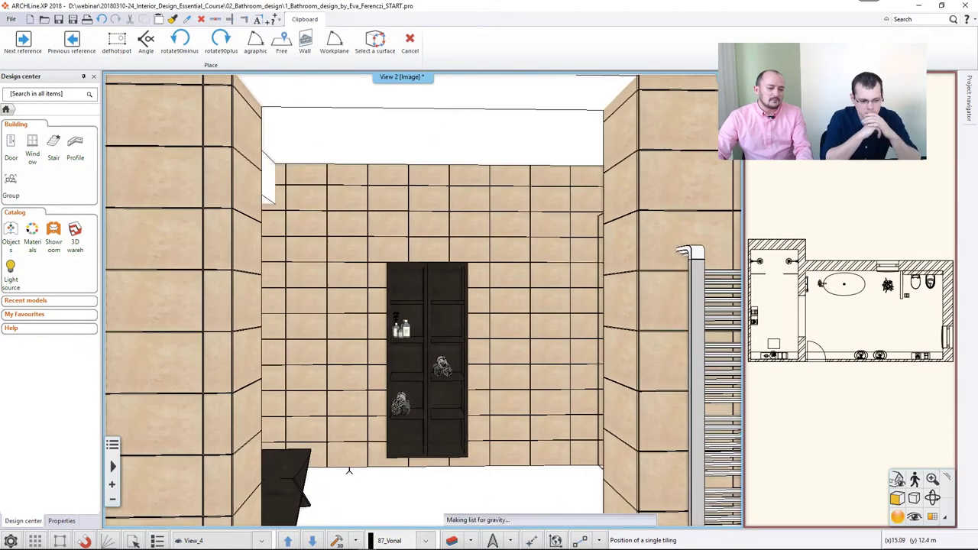
middle_click_drag(344, 476, 317, 493)
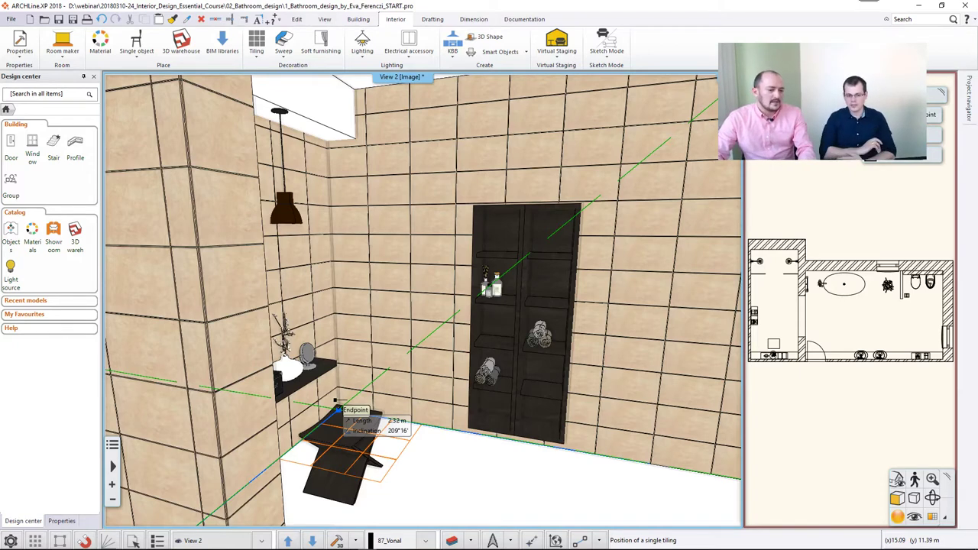
middle_click_drag(336, 410, 339, 407)
left_click(336, 402)
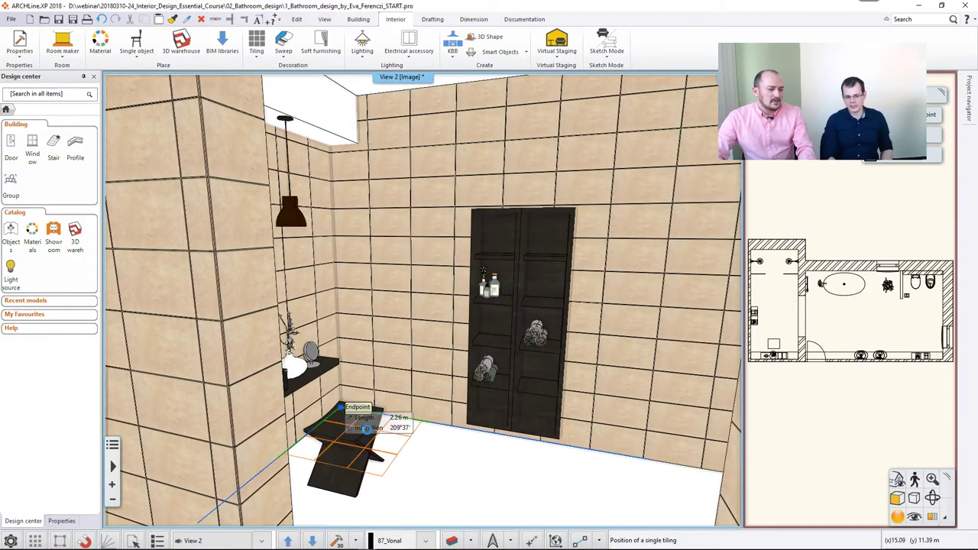
left_click(416, 428)
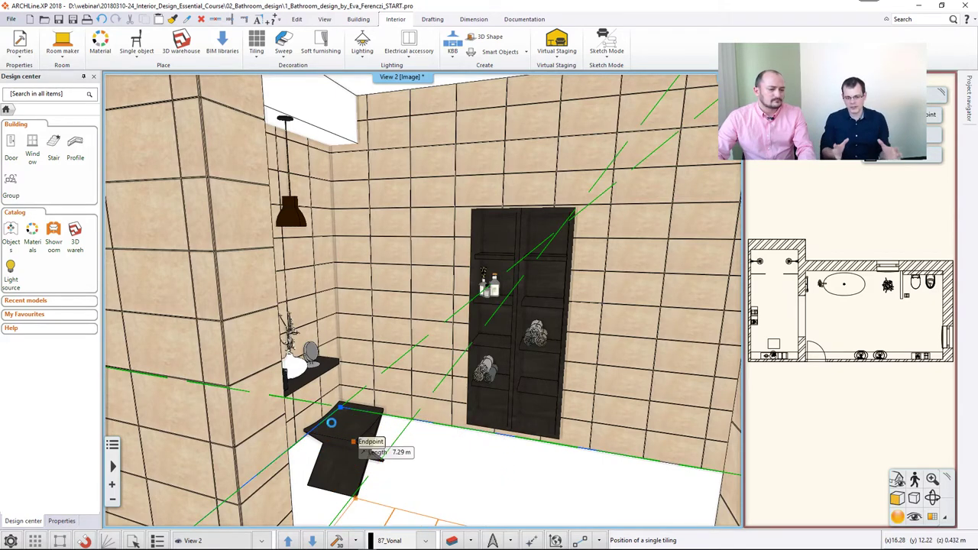
left_click(341, 406)
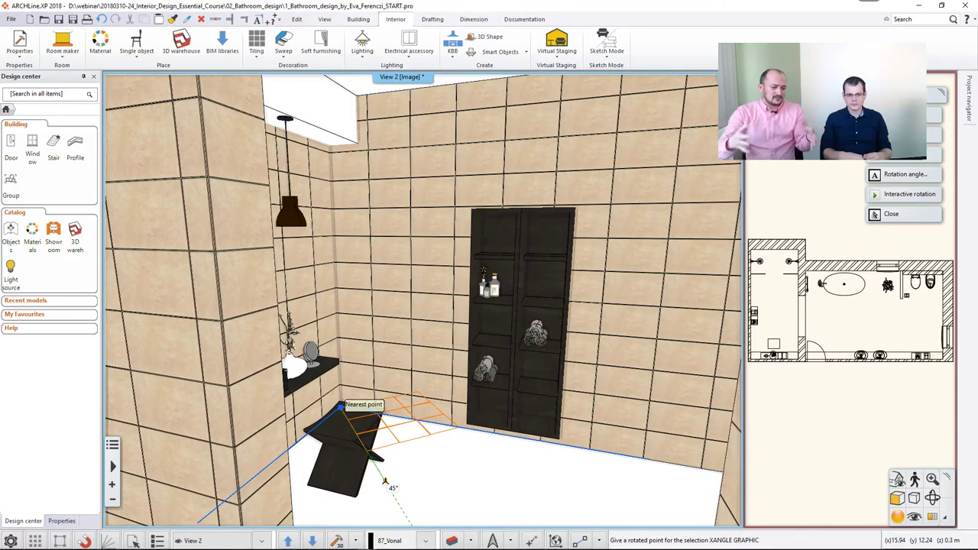
left_click(429, 413)
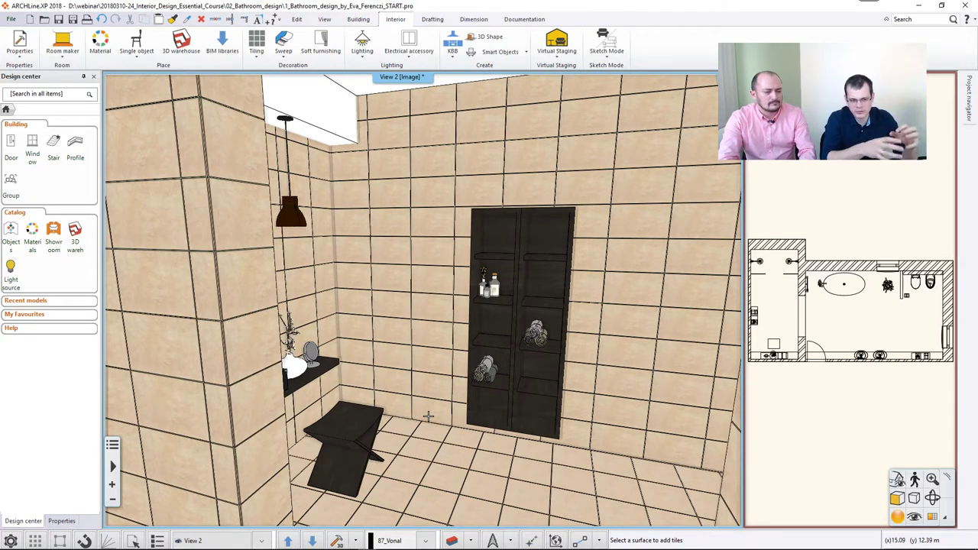
key("Escape")
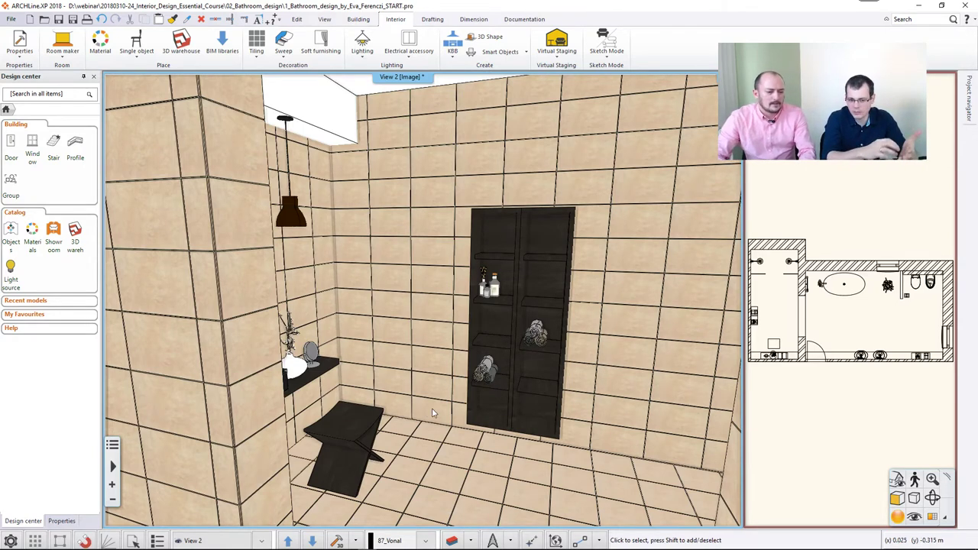
- Examine the tiled bathroom in the saved views from View_3 through View_7
left_click(261, 540)
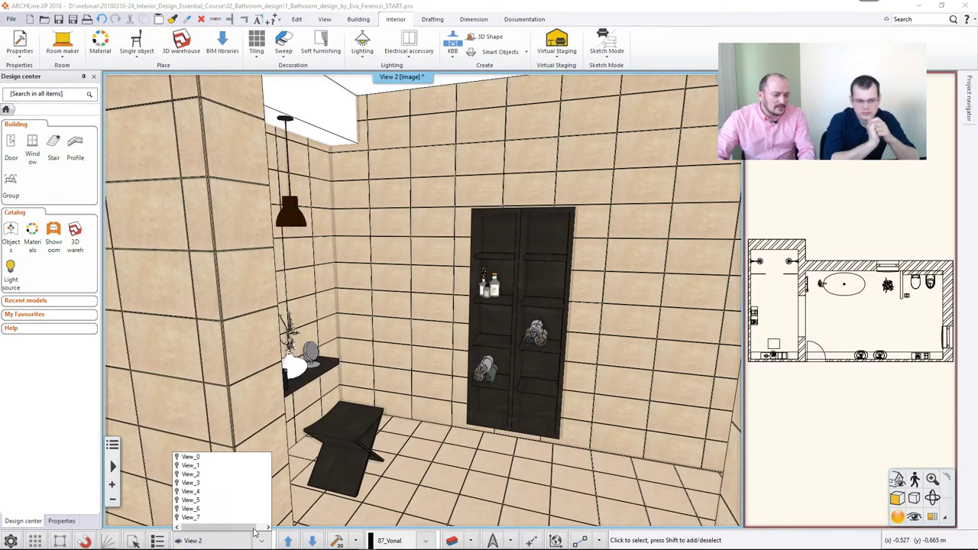
left_click(221, 483)
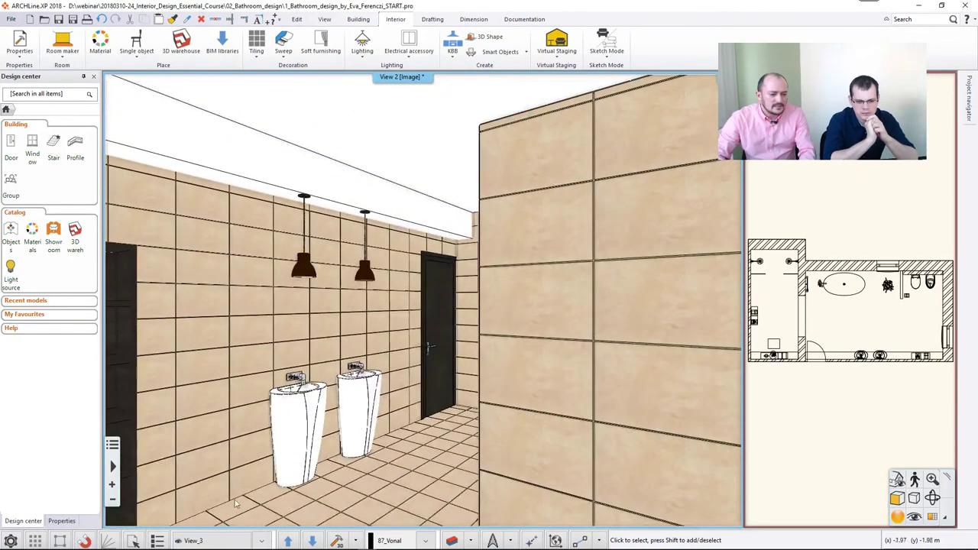
left_click(309, 540)
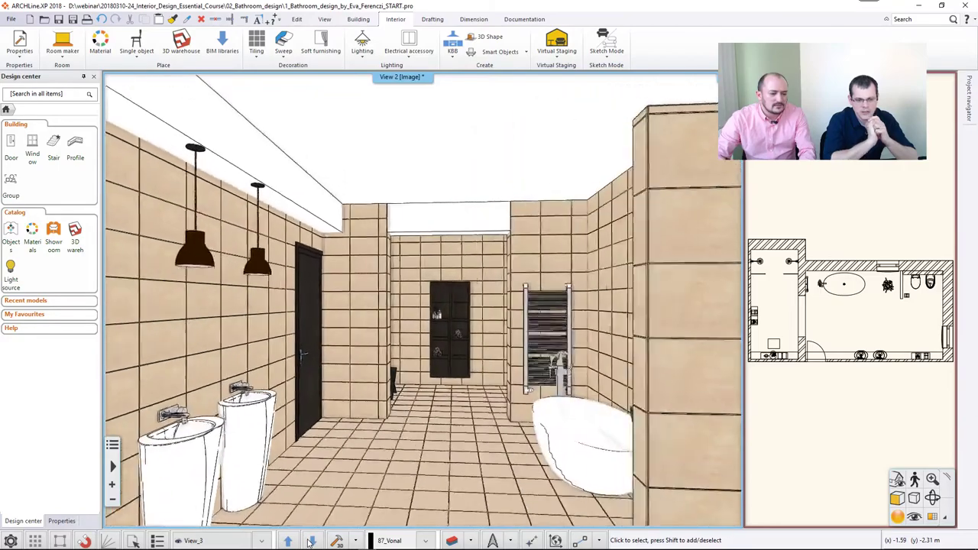
left_click(310, 541)
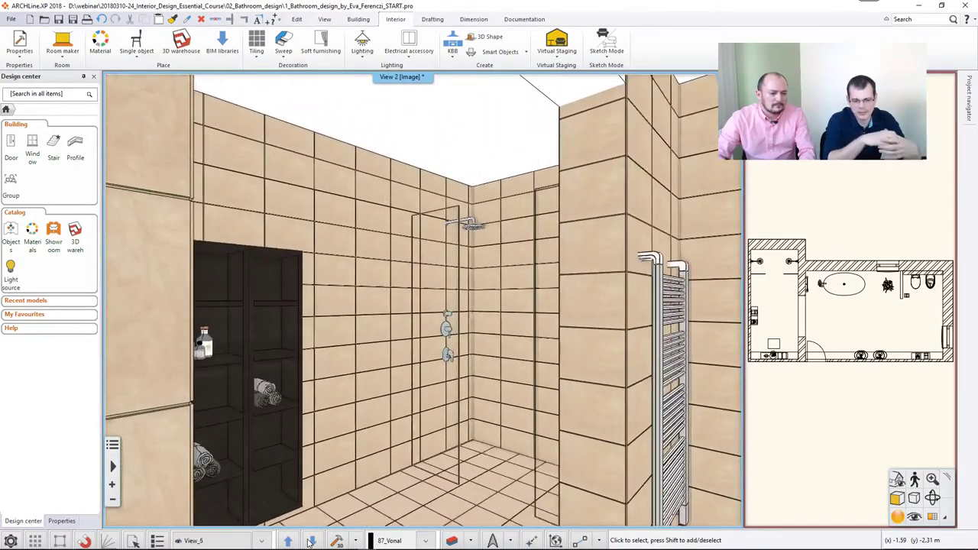
left_click(310, 541)
left_click(309, 541)
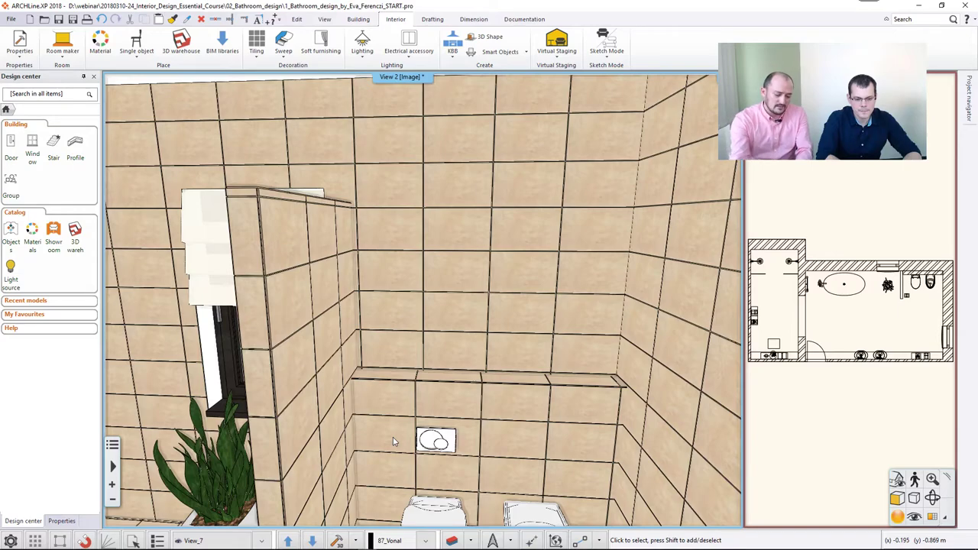
key("Left")
key("Right")
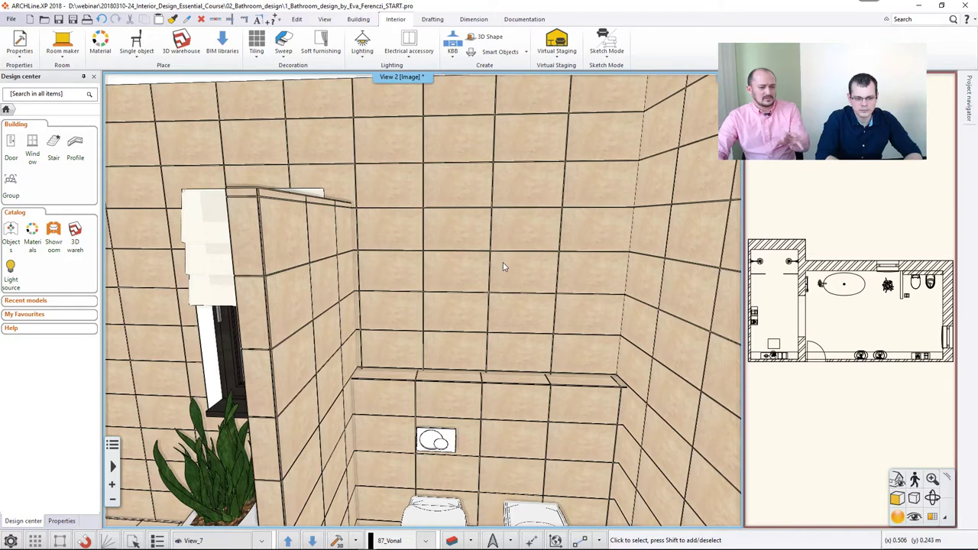
- Change the two seven-tile columns on the wall above the toilet shelf to material ZBD_42009_L, modifying only the selected pieces
right_click(461, 278)
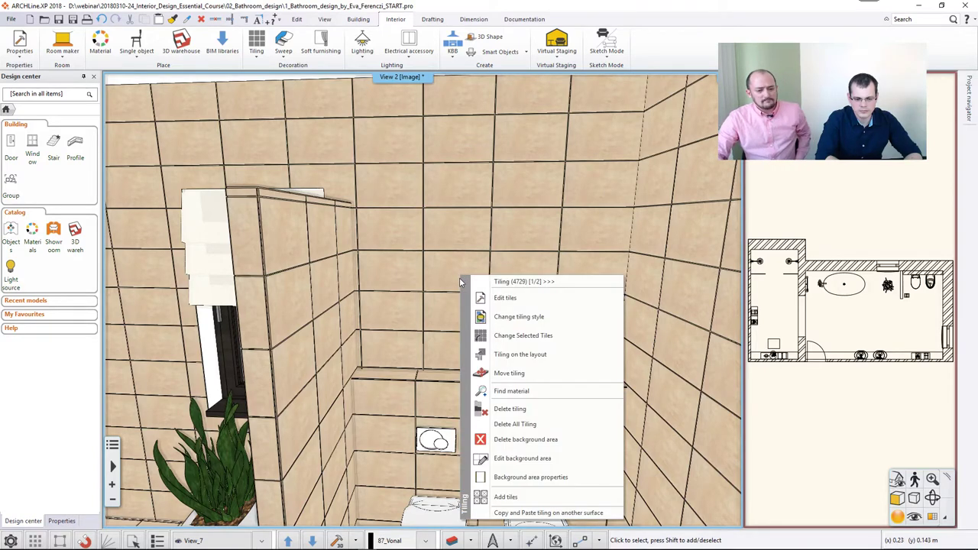
left_click(507, 334)
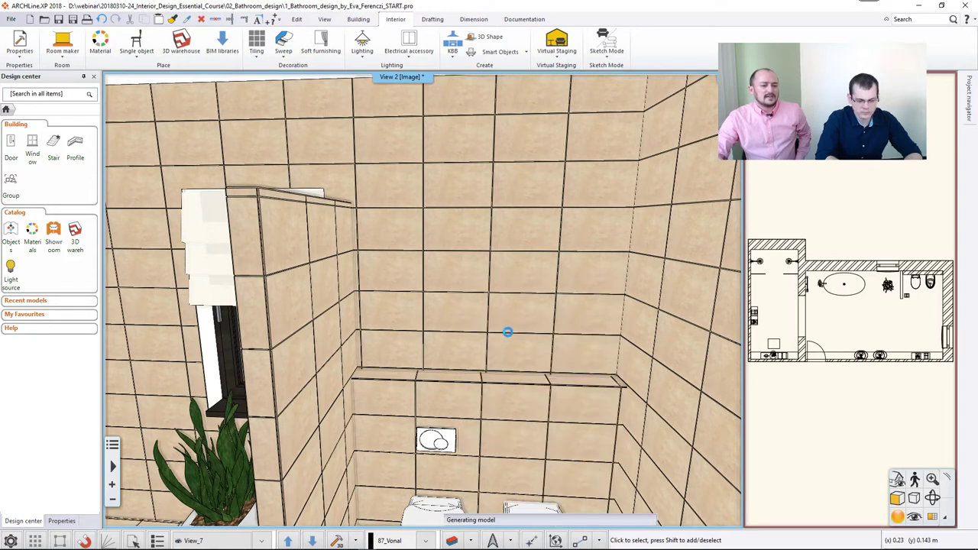
left_click(520, 275)
left_click(521, 242)
left_click(457, 223)
left_click(456, 185)
left_click(523, 182)
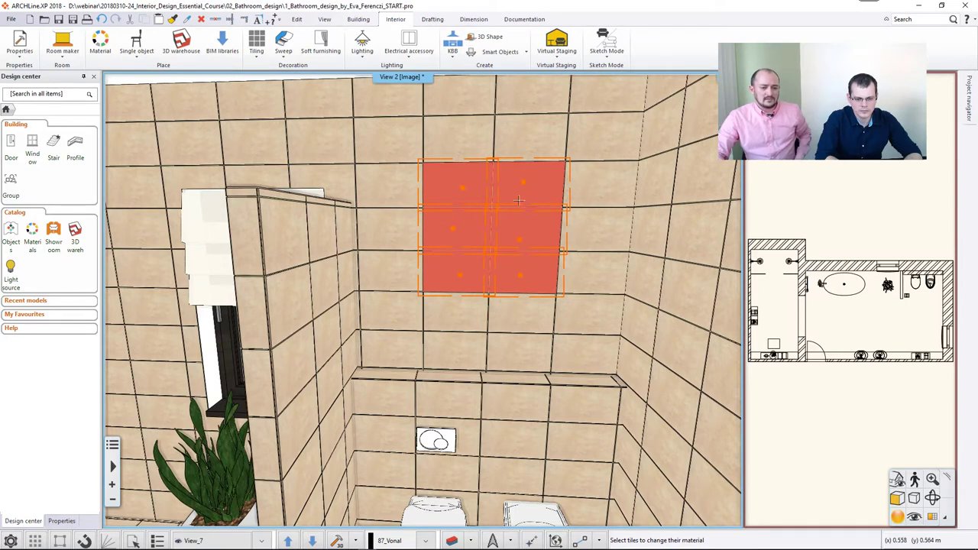
left_click(515, 312)
left_click(472, 319)
left_click(462, 350)
left_click(516, 339)
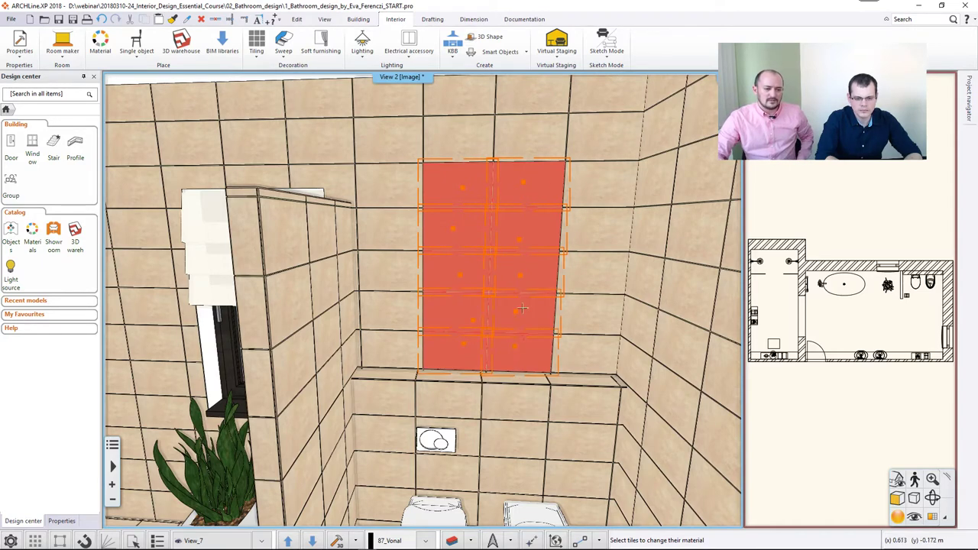
left_click(529, 153)
left_click(466, 151)
left_click(464, 104)
left_click(530, 95)
middle_click_drag(429, 262, 441, 255)
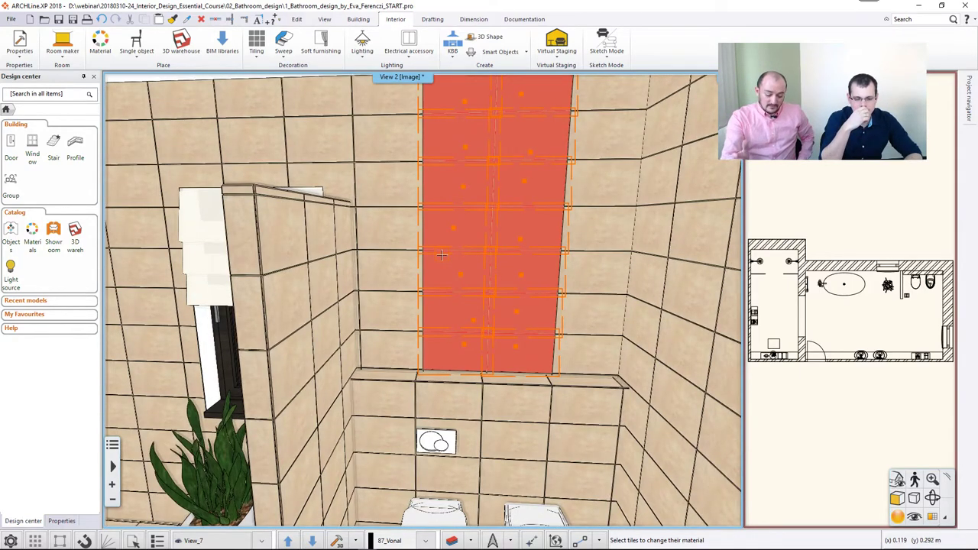
right_click(441, 255)
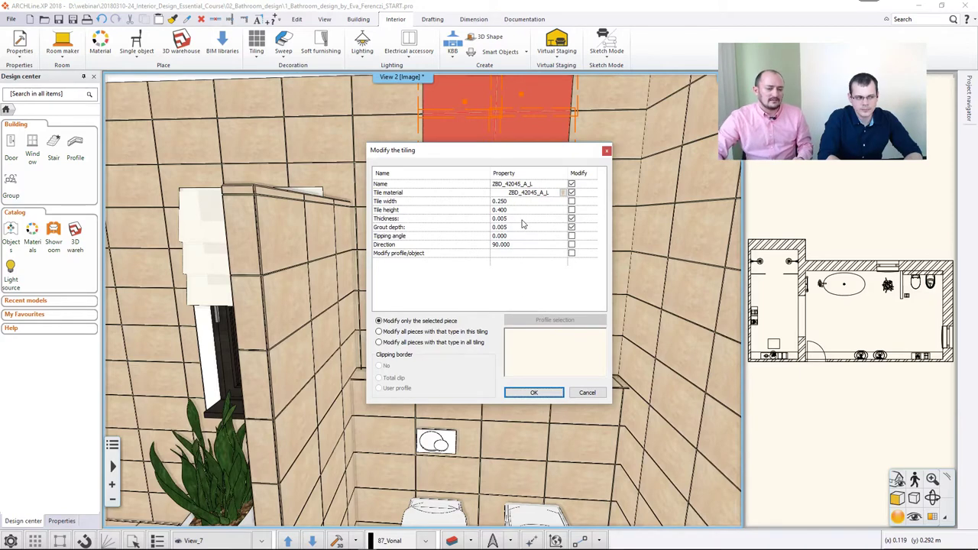
left_click(563, 192)
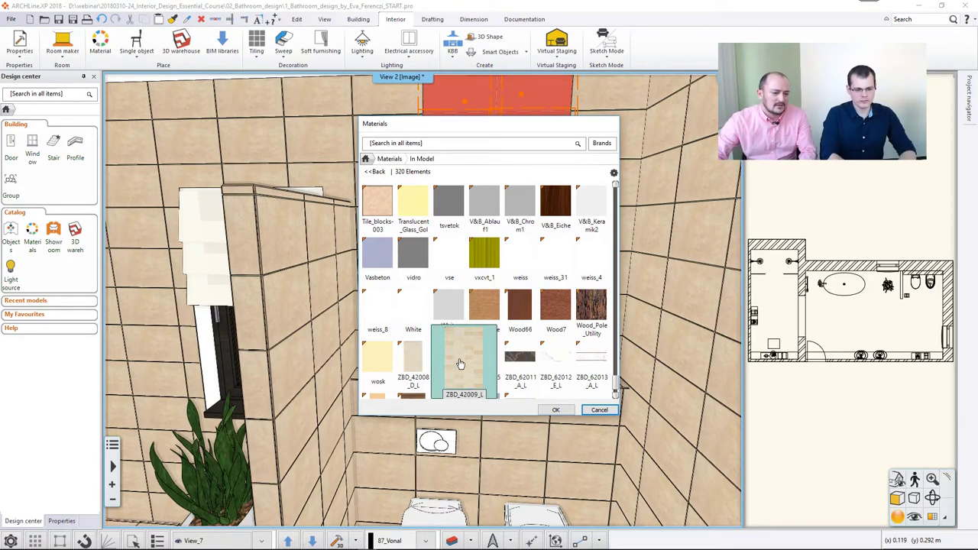
left_click(555, 412)
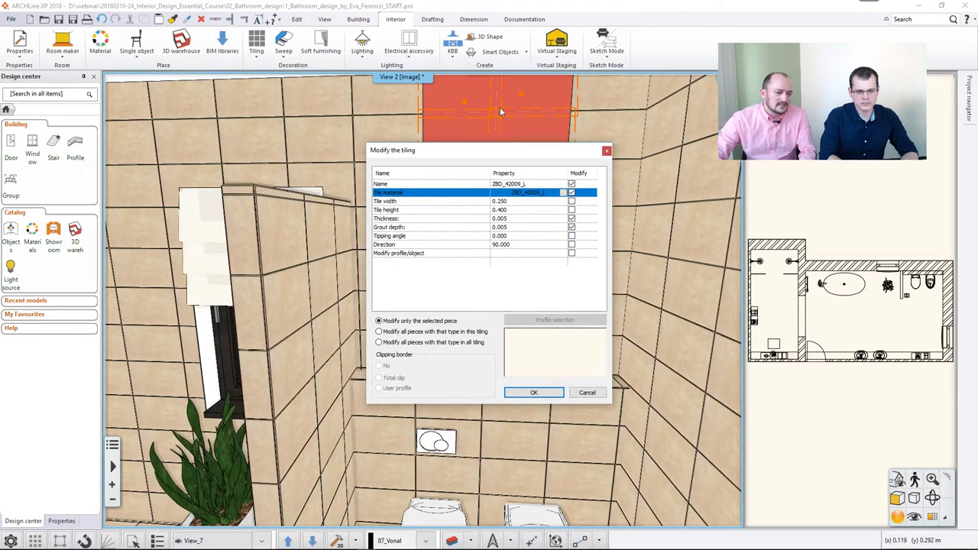
left_click_drag(502, 153, 657, 160)
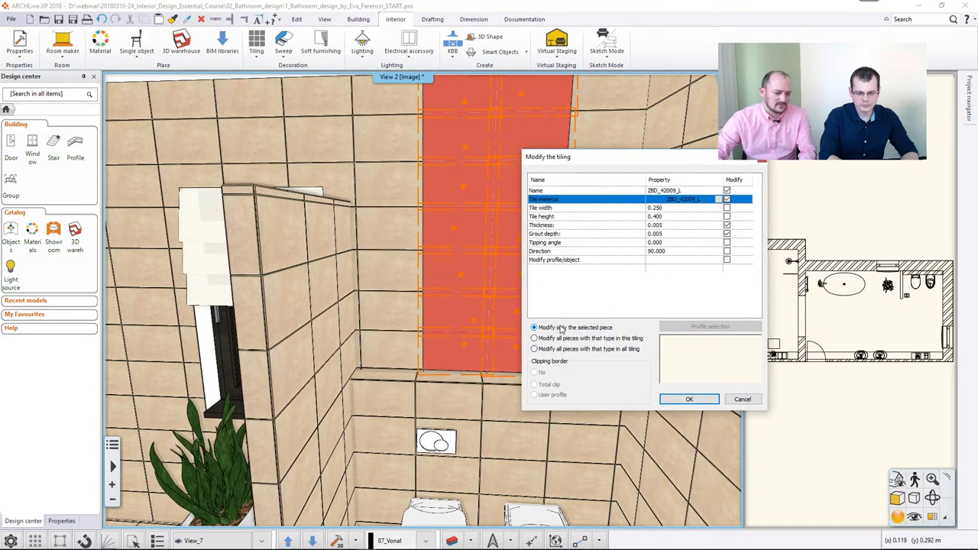
left_click(688, 400)
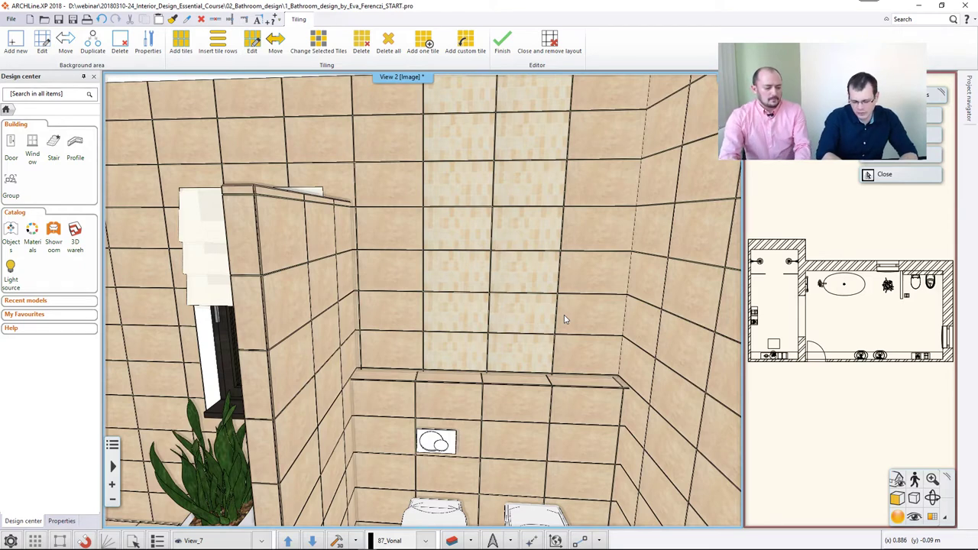
key("Escape")
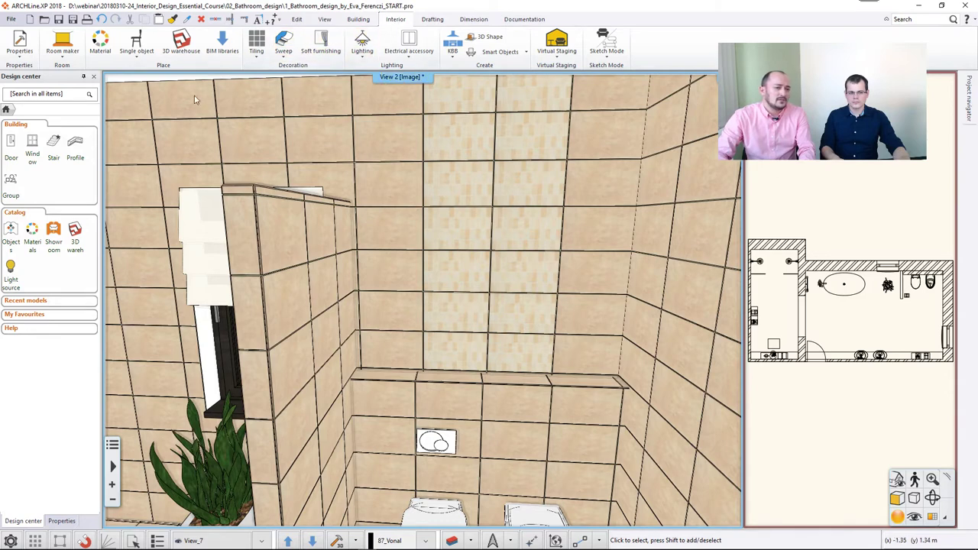
- Open the general tiling properties and examine the layer direction options and the saved styles, including the Classic group
left_click(23, 55)
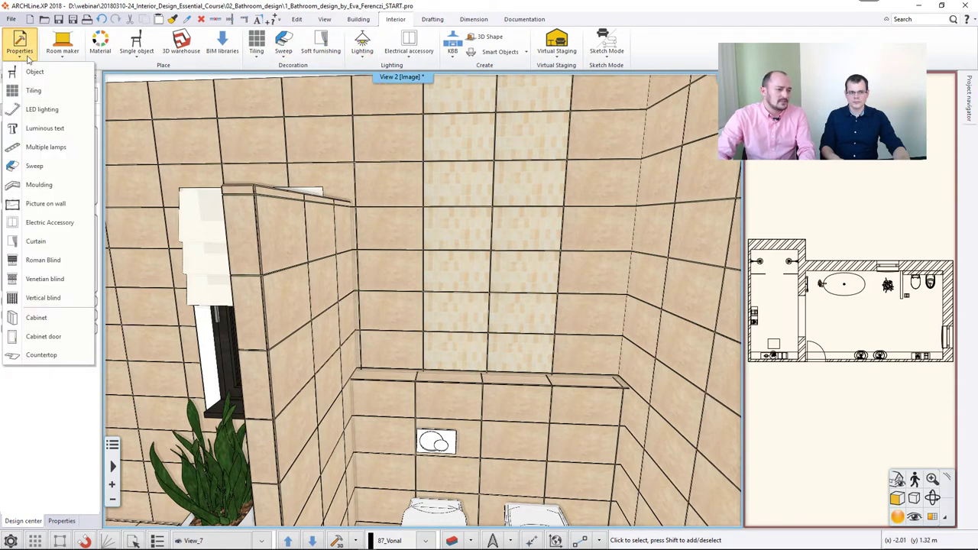
left_click(43, 92)
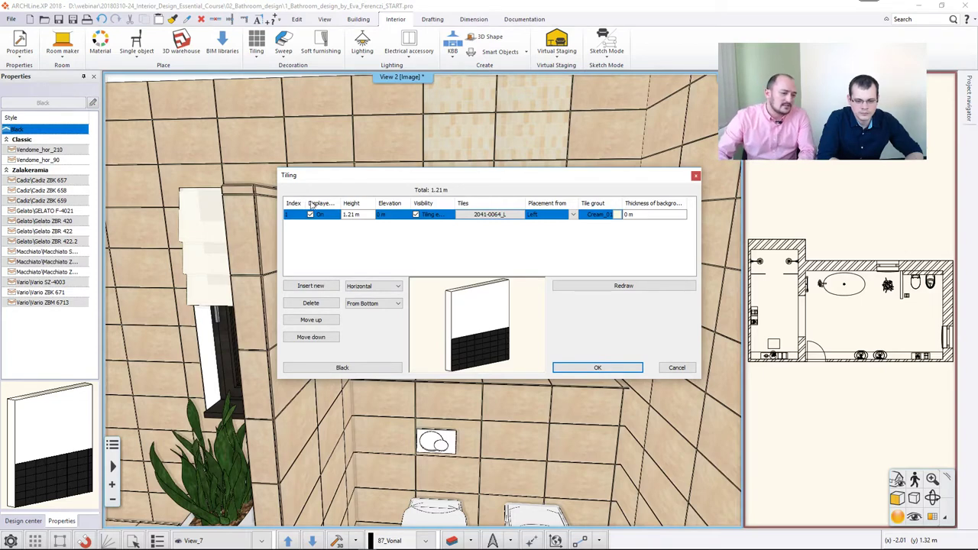
left_click(375, 287)
left_click(375, 291)
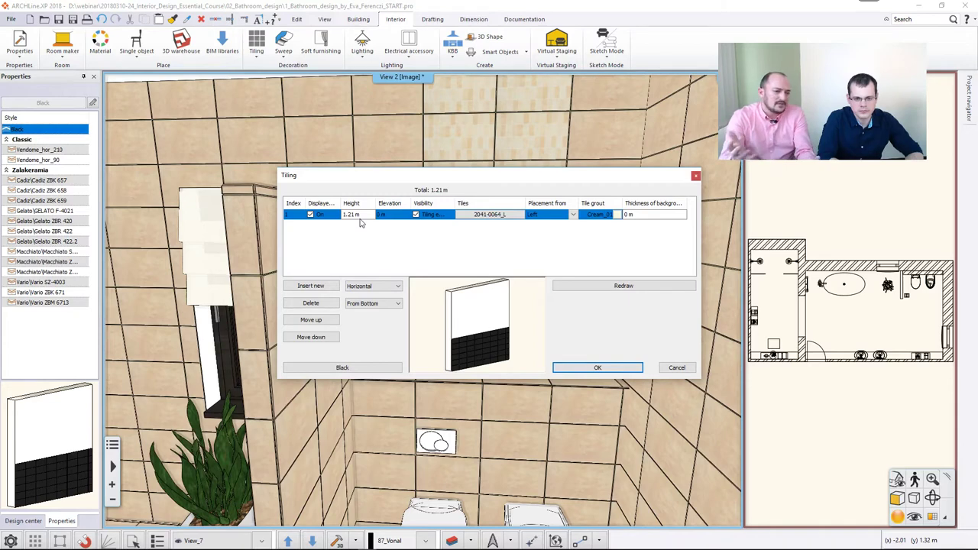
left_click(342, 369)
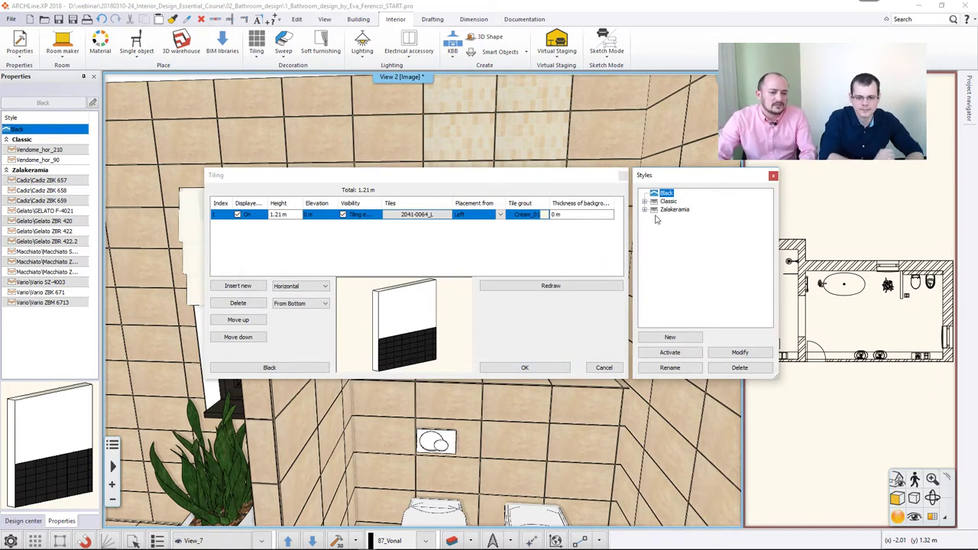
left_click(645, 201)
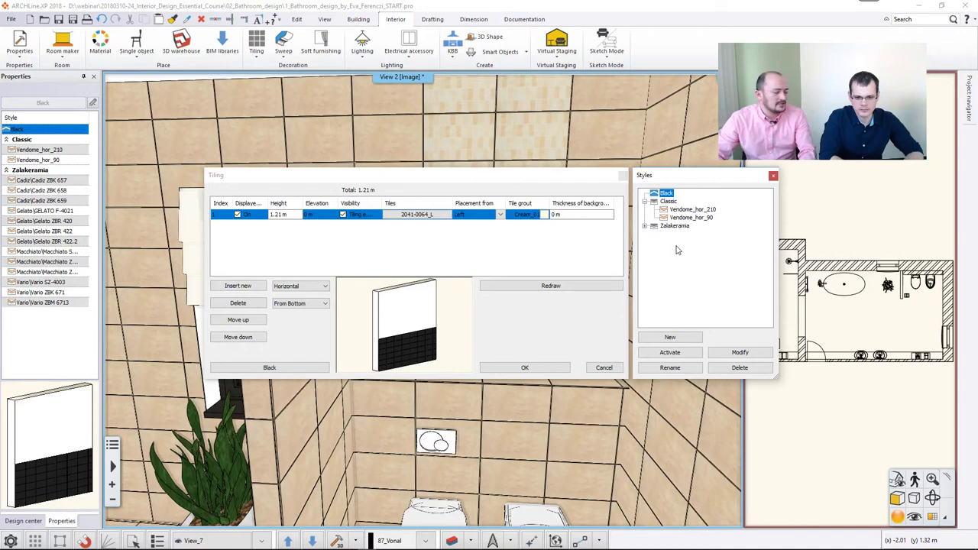
left_click(772, 176)
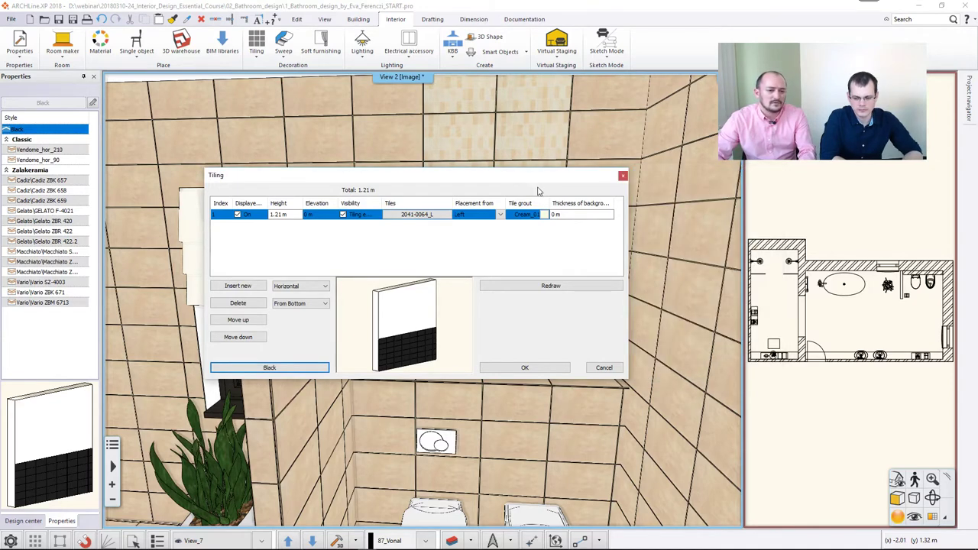
- Set the height of the first tiling layer to 0.75 m
left_click_drag(529, 184, 578, 179)
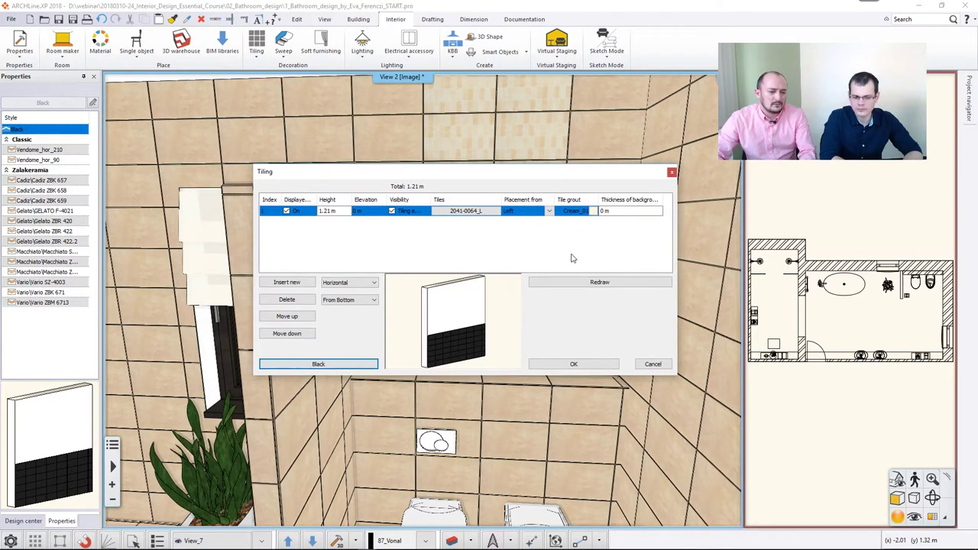
left_click(327, 239)
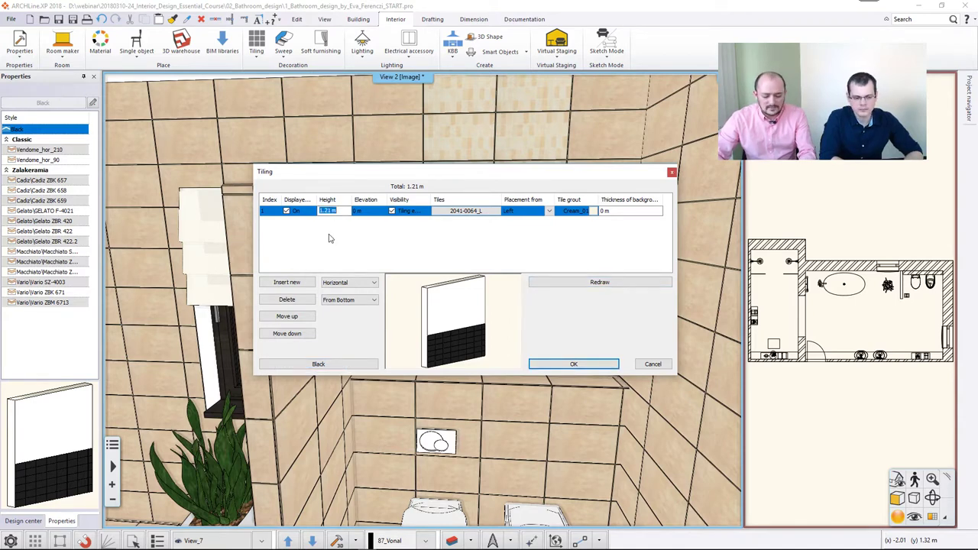
type("0,75")
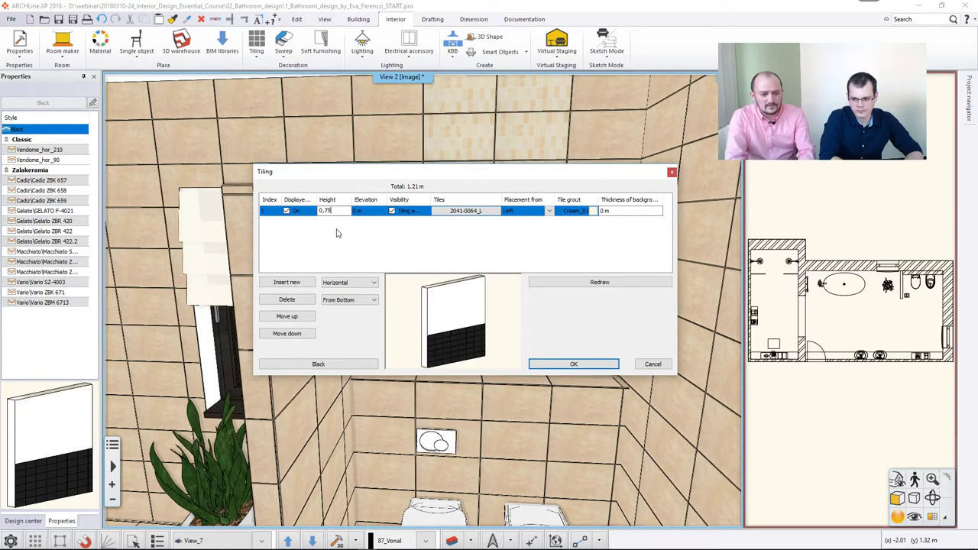
key("Return")
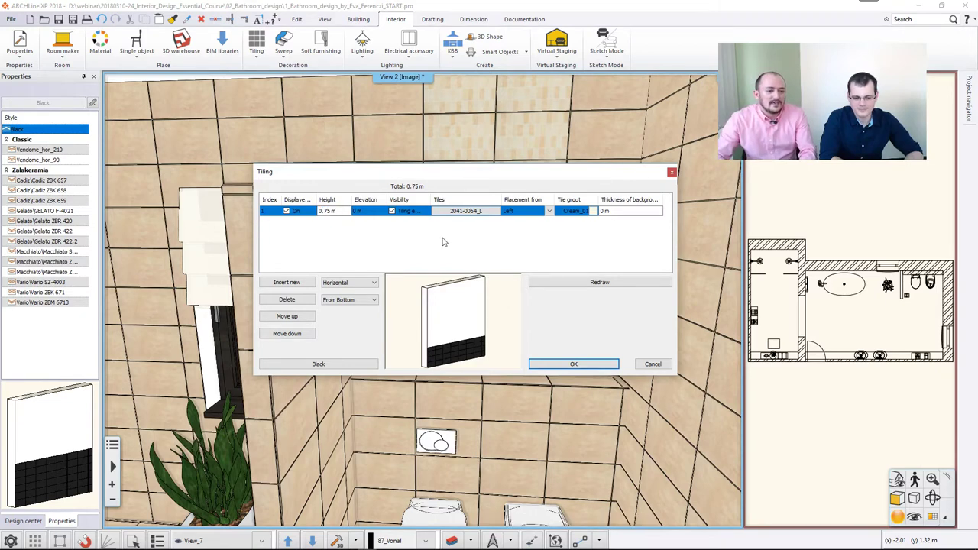
- Give the first layer's tiles the material ZBD_42045_A_L and set their orientation to Rotate left
double_click(471, 211)
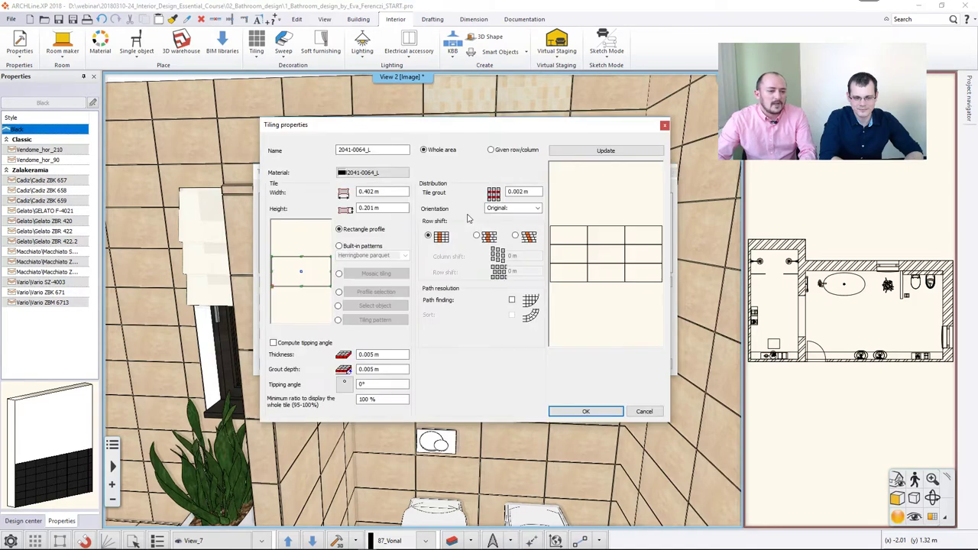
left_click(360, 174)
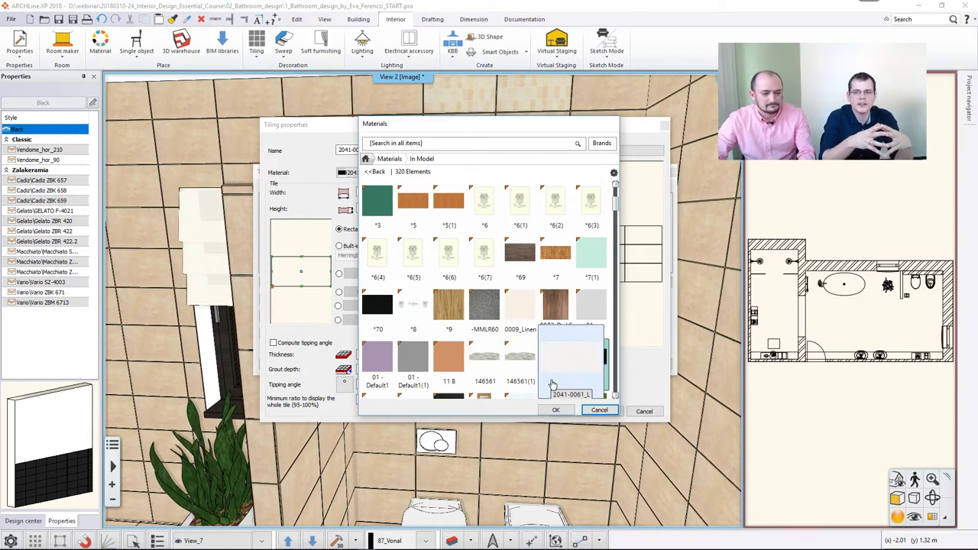
left_click_drag(615, 214, 614, 393)
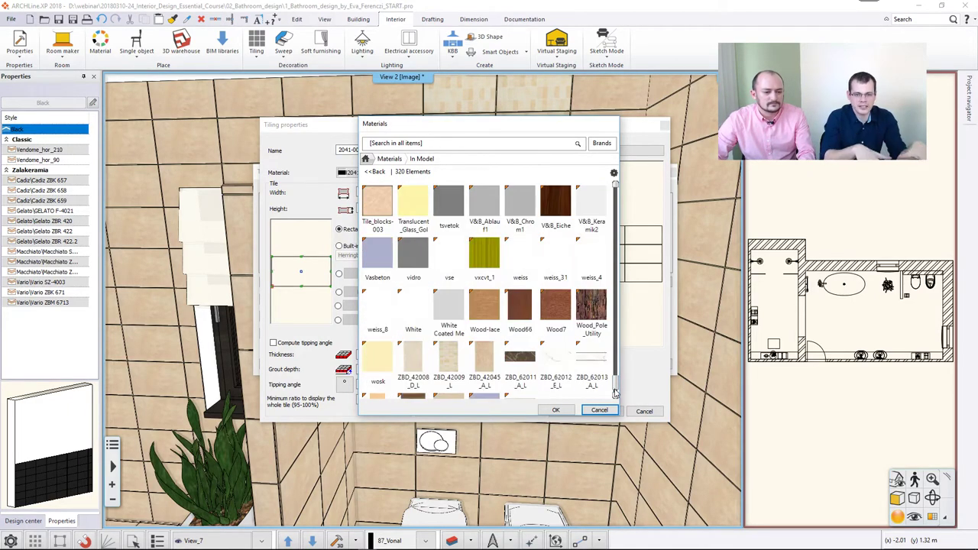
left_click(487, 363)
left_click(557, 410)
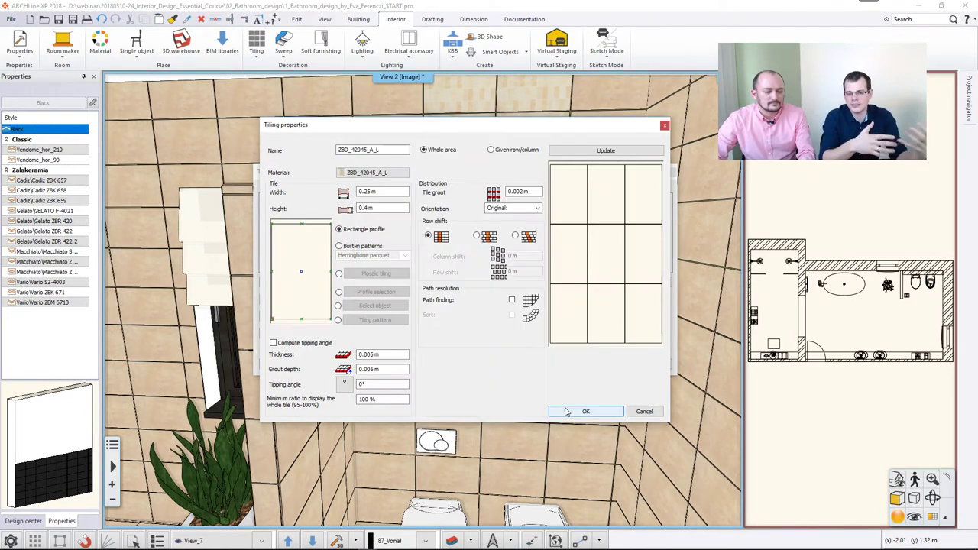
left_click(535, 208)
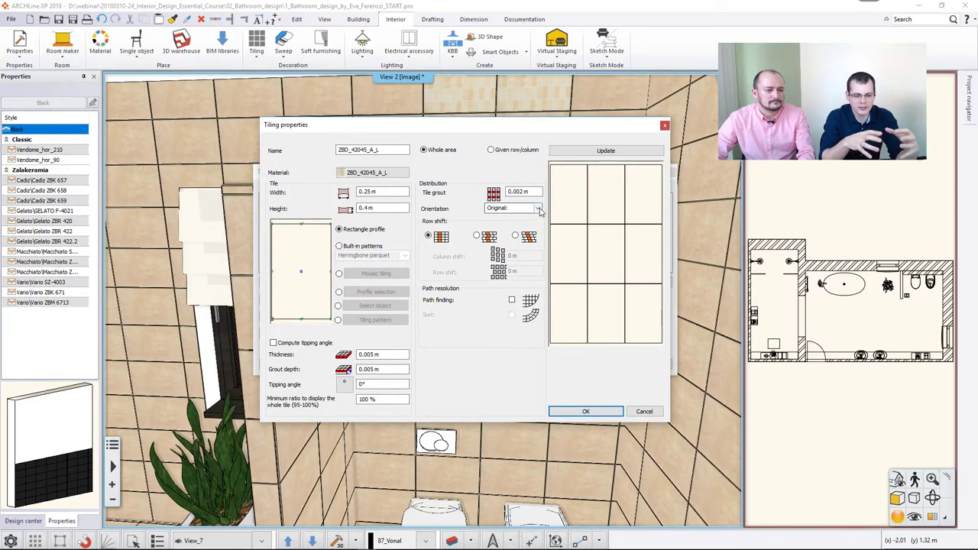
left_click(519, 222)
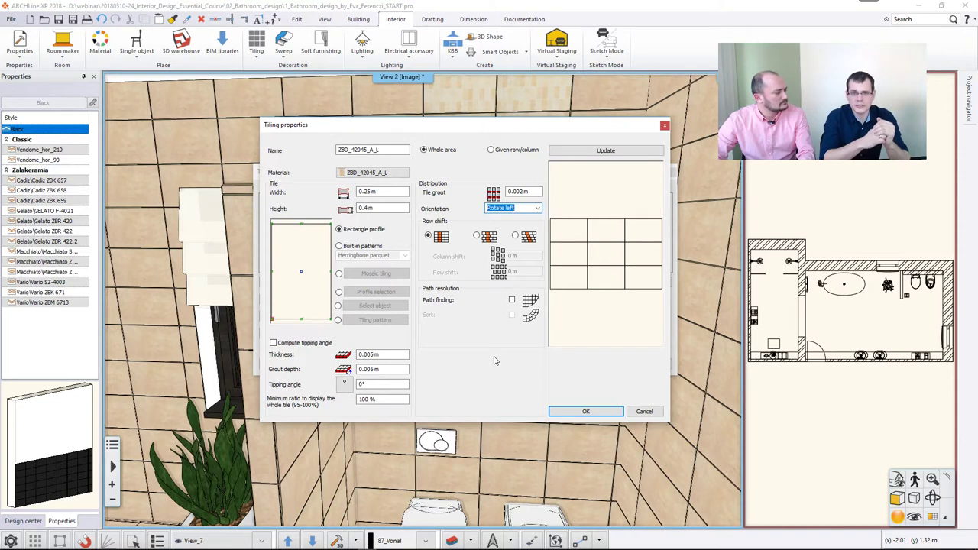
- Set the first layer's grout depth to 0.001 m and tile grout width to 0.004 m, and accept the tile properties
left_click(374, 370)
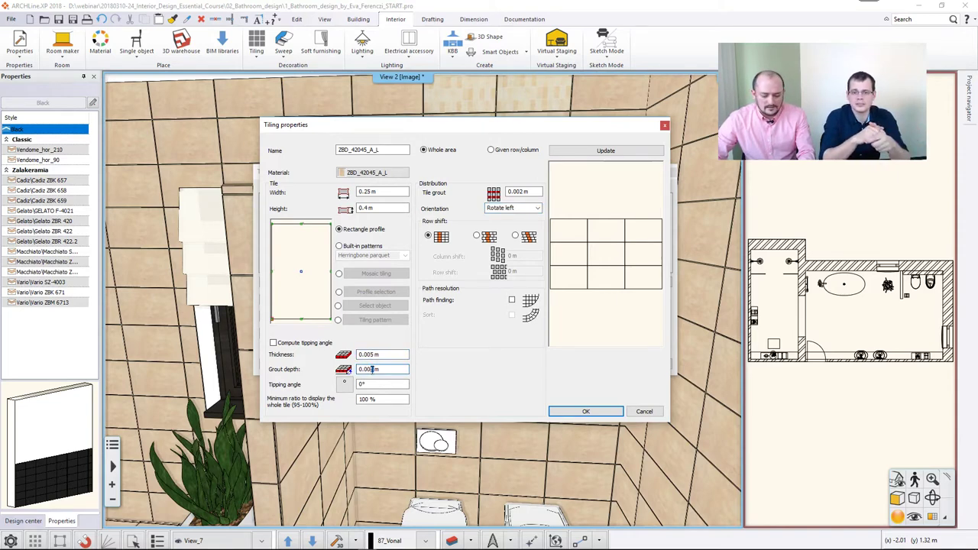
left_click(522, 192)
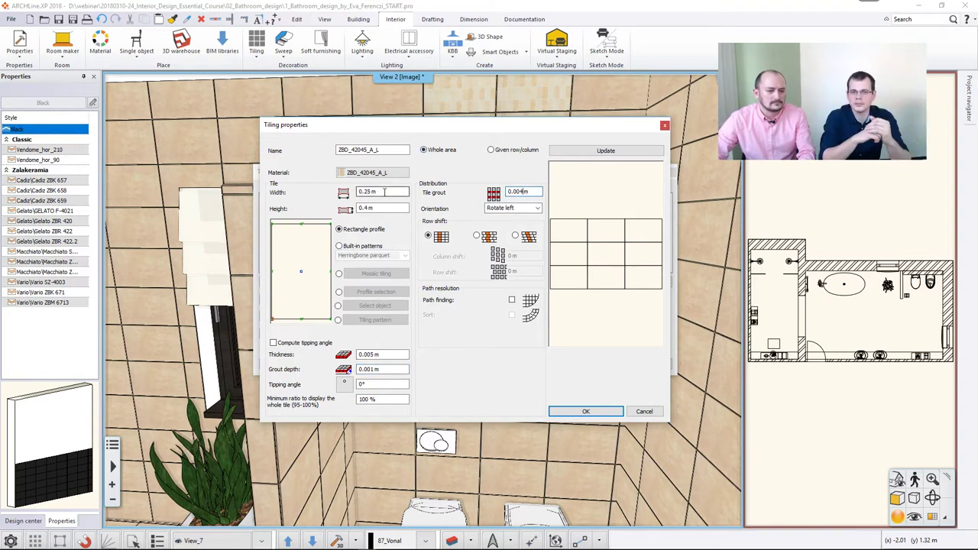
left_click(585, 151)
left_click(586, 412)
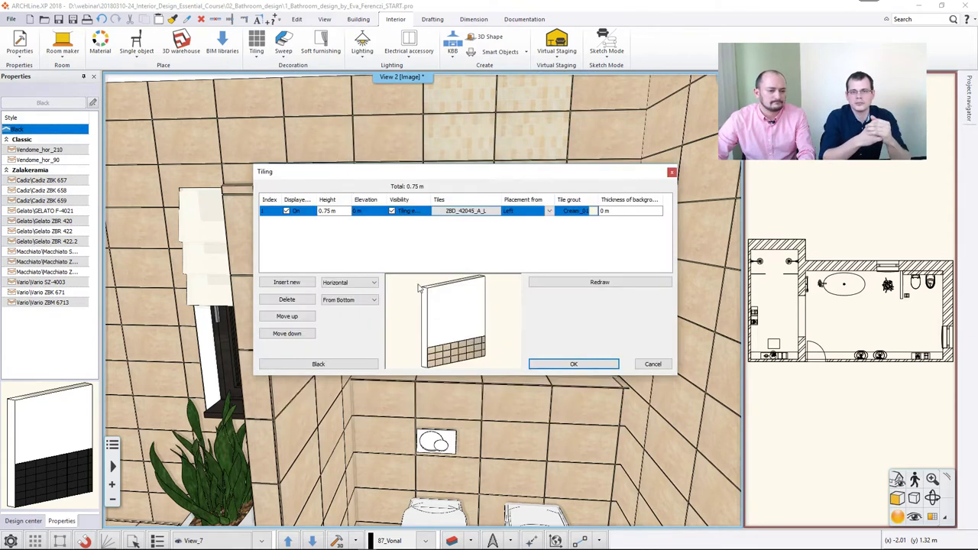
- Insert a second tiling layer above the first and set its height to 0.25 m
left_click(287, 282)
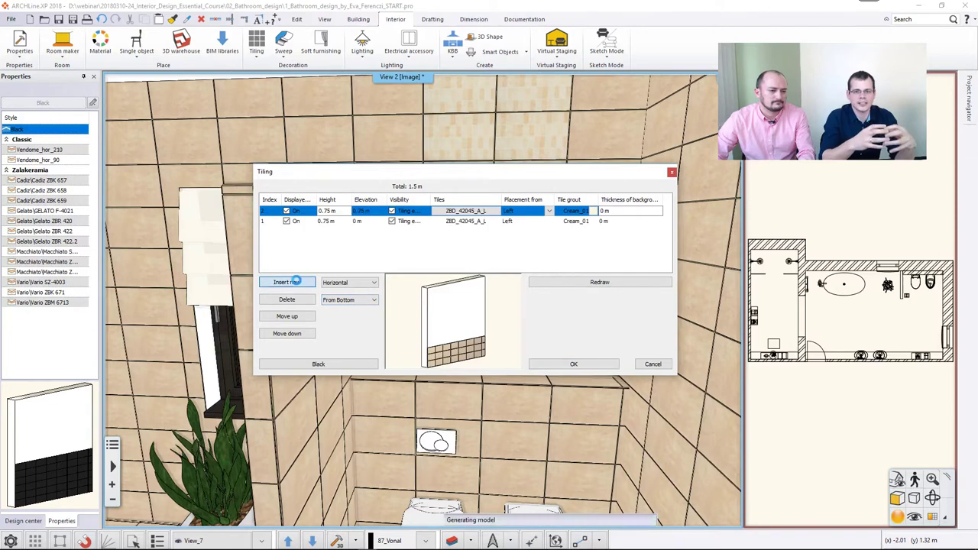
left_click(337, 211)
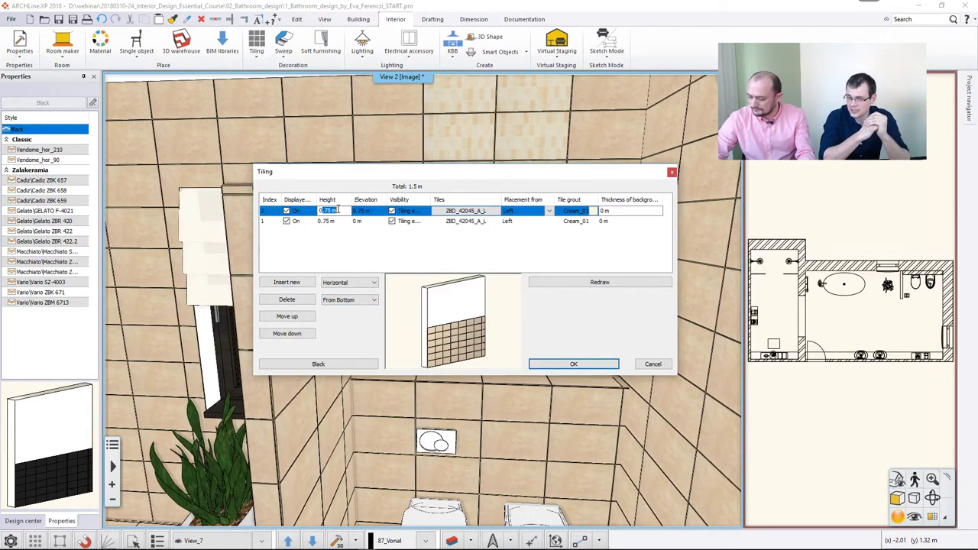
type("0.2")
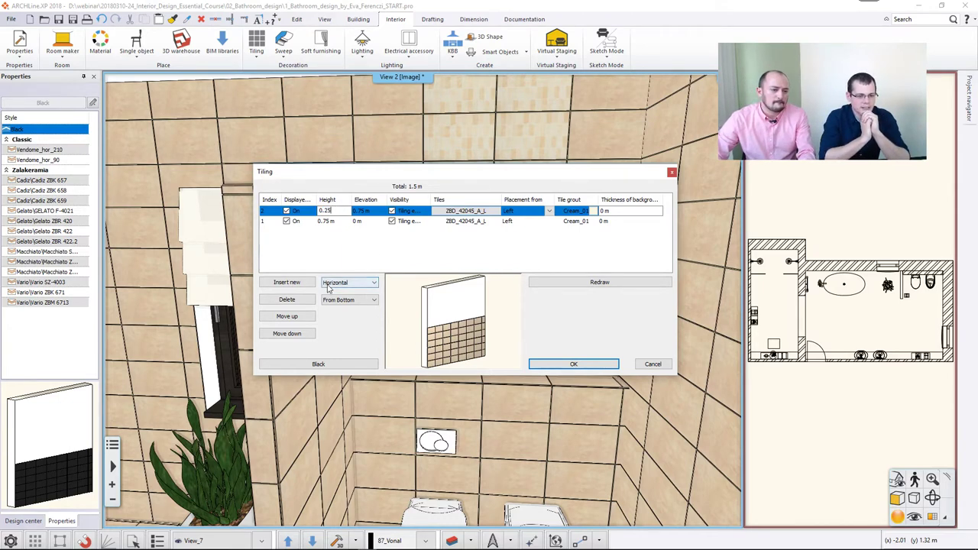
- Give the second tiling layer's tiles the material ZBD_42009_L and accept the tile properties
double_click(468, 212)
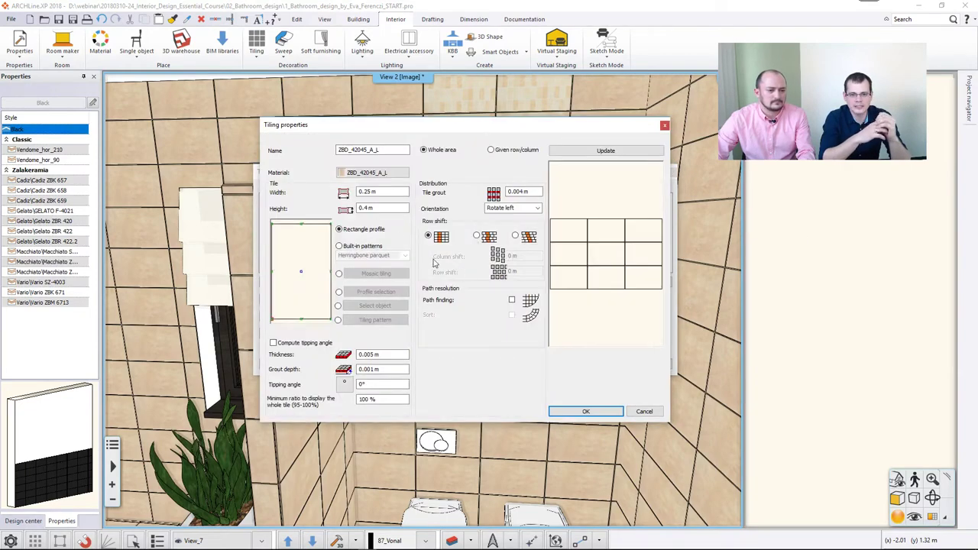
left_click(373, 171)
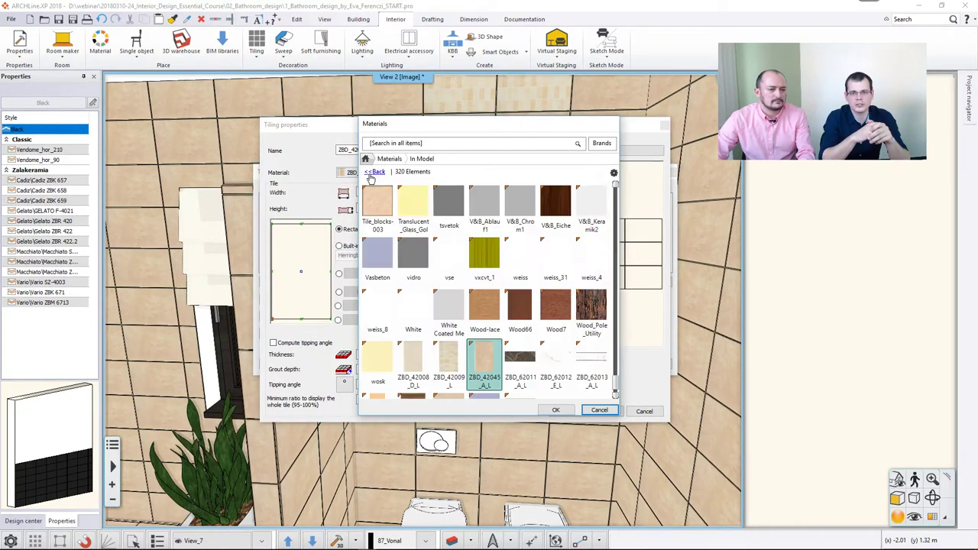
left_click(456, 359)
left_click(555, 410)
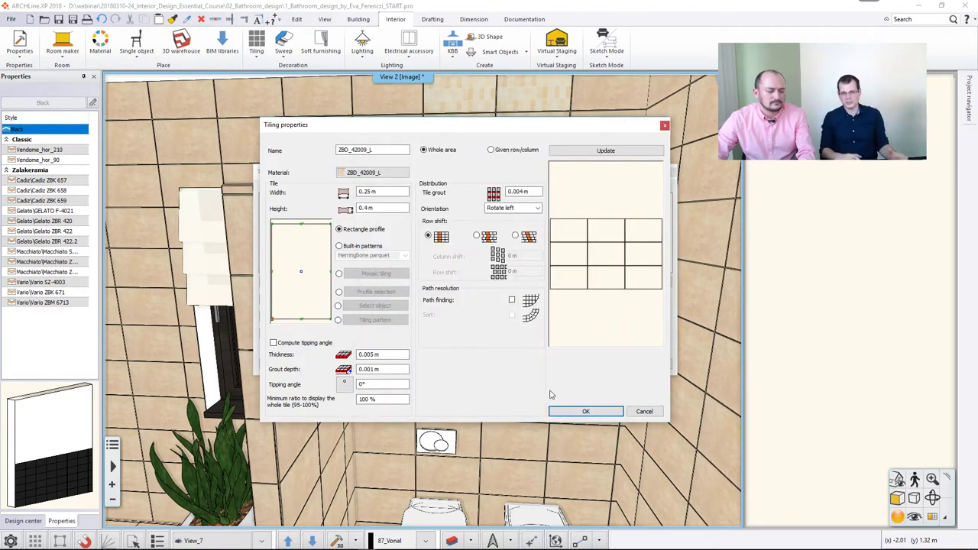
left_click(584, 411)
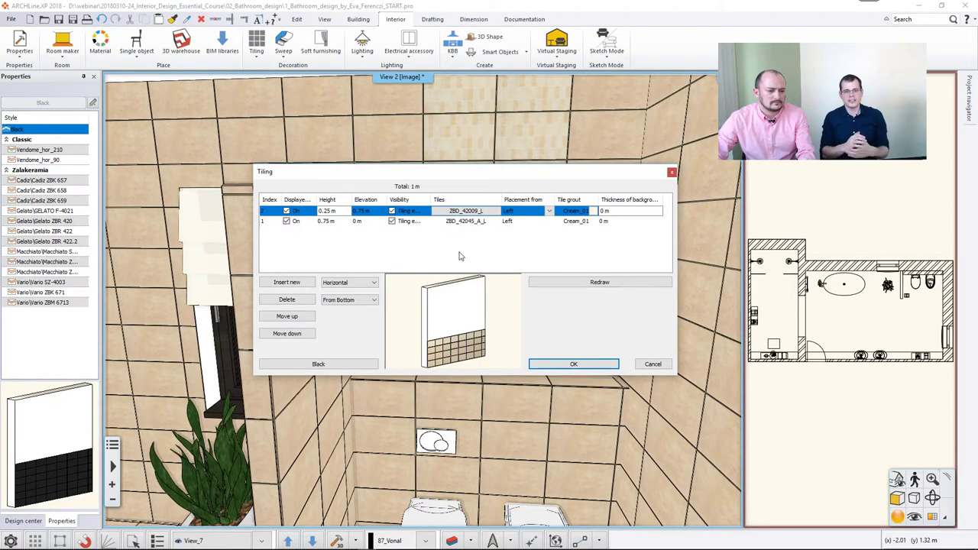
- Insert a third tiling layer 0.75 m high and give its tiles the material ZBD_42008_D_L
left_click(298, 283)
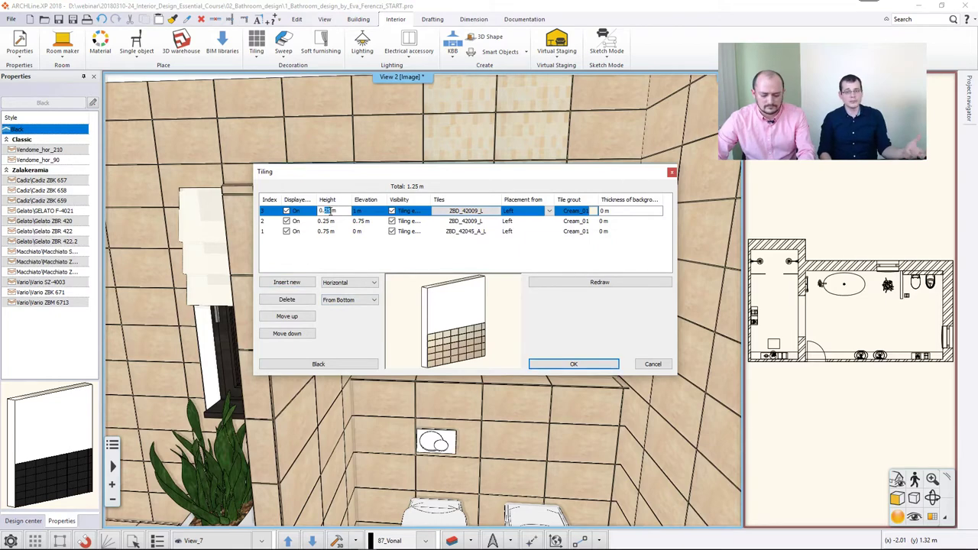
double_click(476, 212)
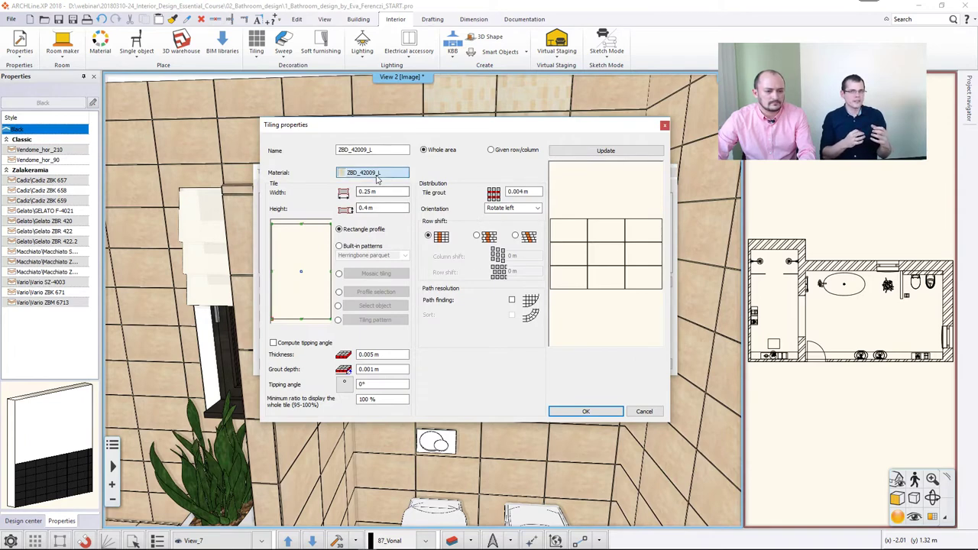
left_click(374, 174)
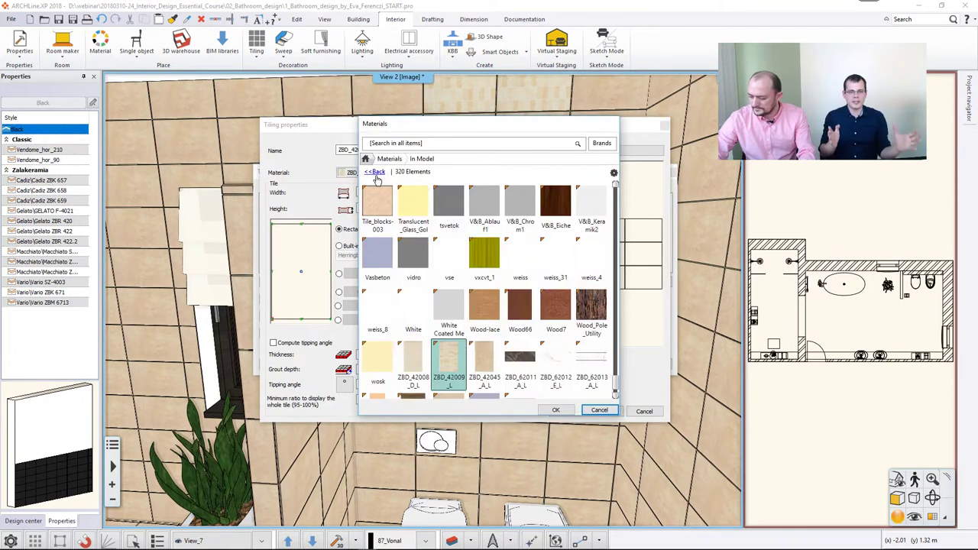
mouse_move(428, 358)
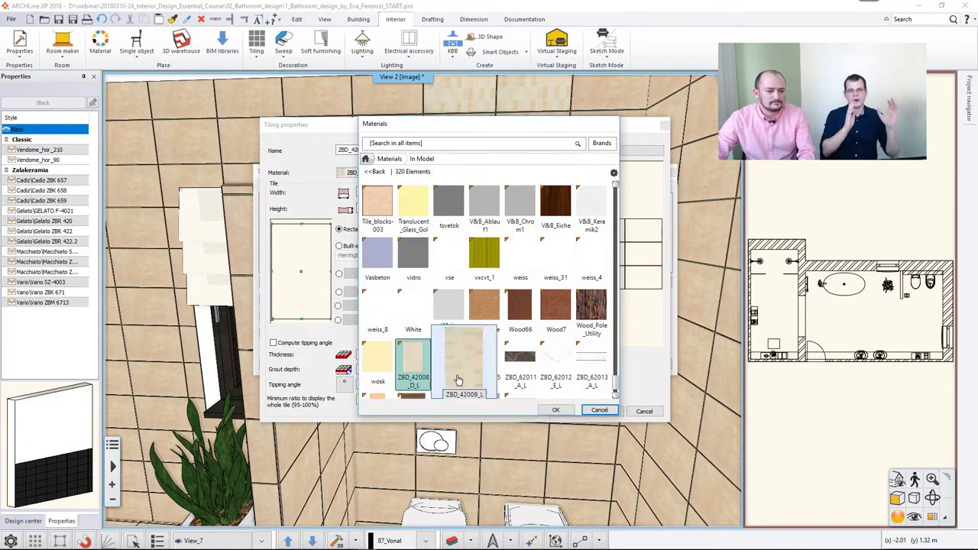
left_click(555, 410)
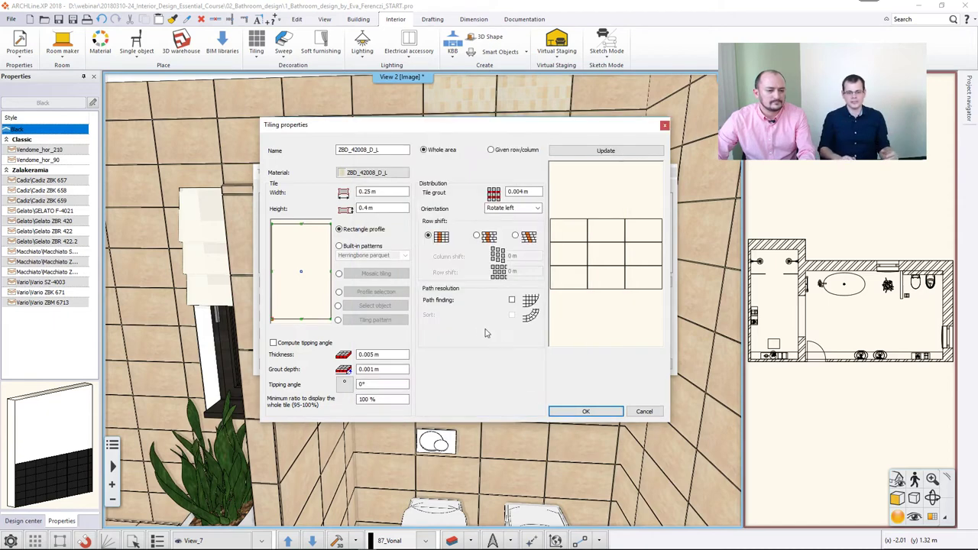
left_click(576, 412)
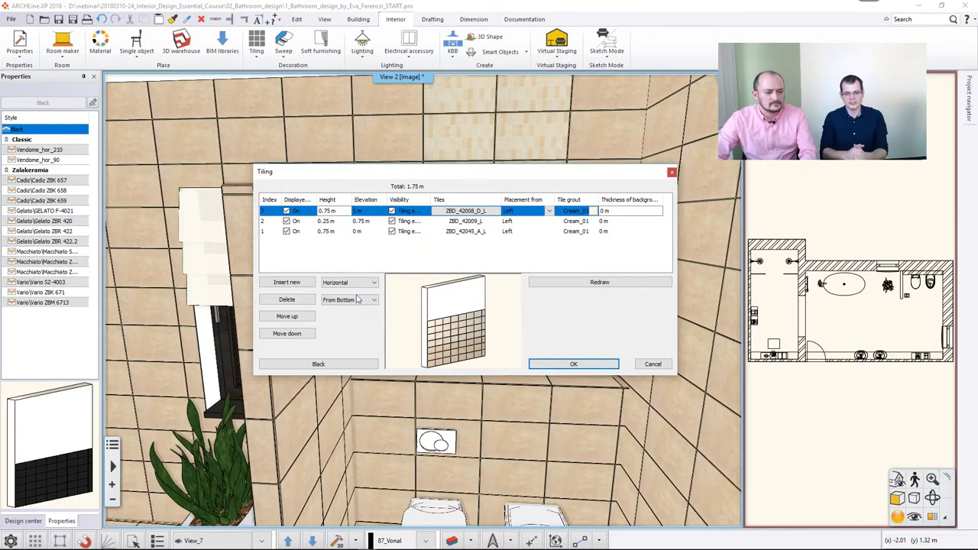
- Insert a fourth tiling layer above the third and set its height to 0.06 m
left_click(286, 282)
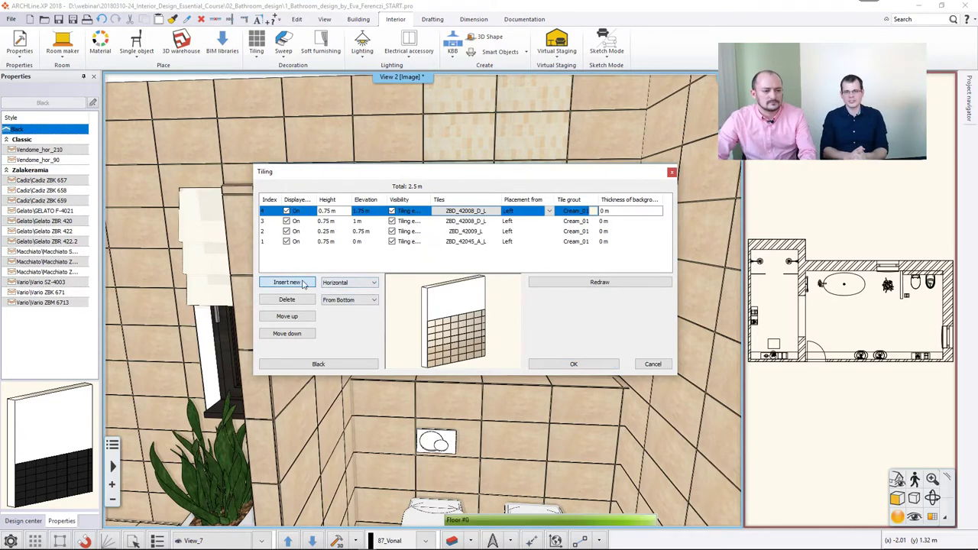
left_click(334, 213)
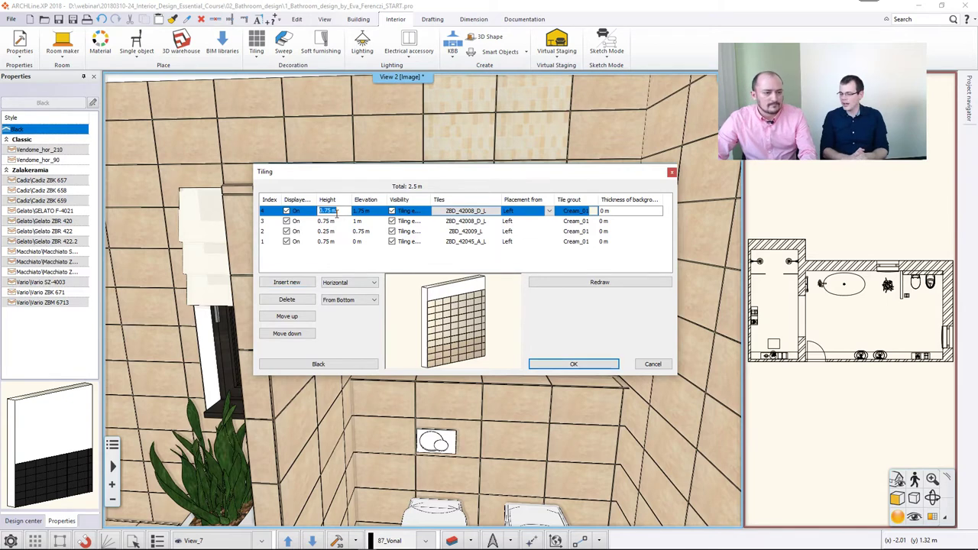
left_click(333, 211)
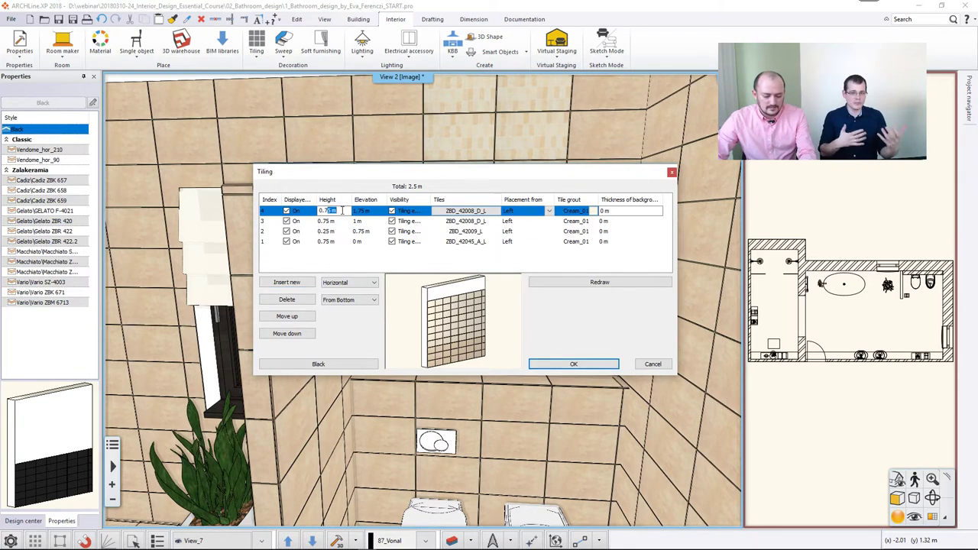
type("6")
left_click(355, 256)
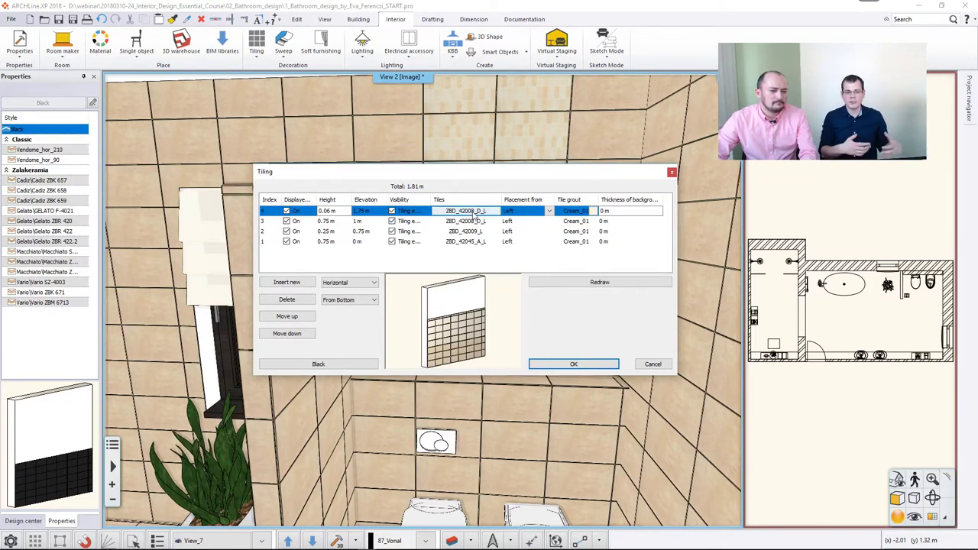
- Give the fourth layer's tiles the in-model material ALBUS_SZ-4001_L and accept the tile properties
double_click(473, 216)
left_click(372, 172)
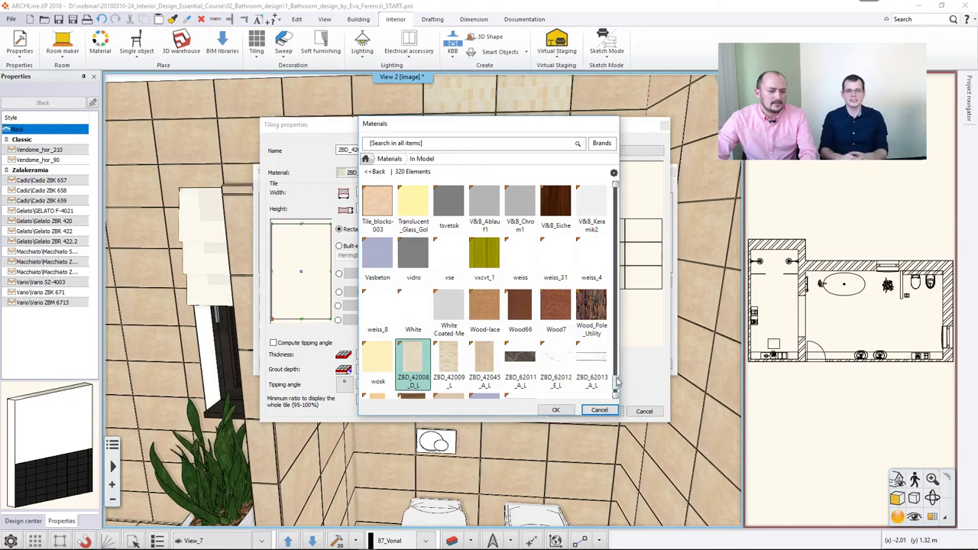
left_click_drag(616, 388, 625, 195)
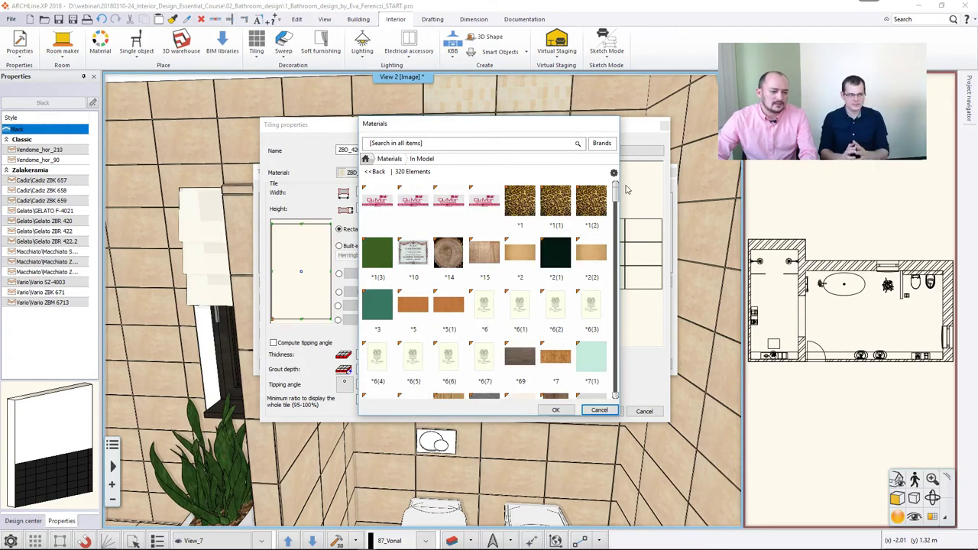
left_click_drag(624, 201, 621, 251)
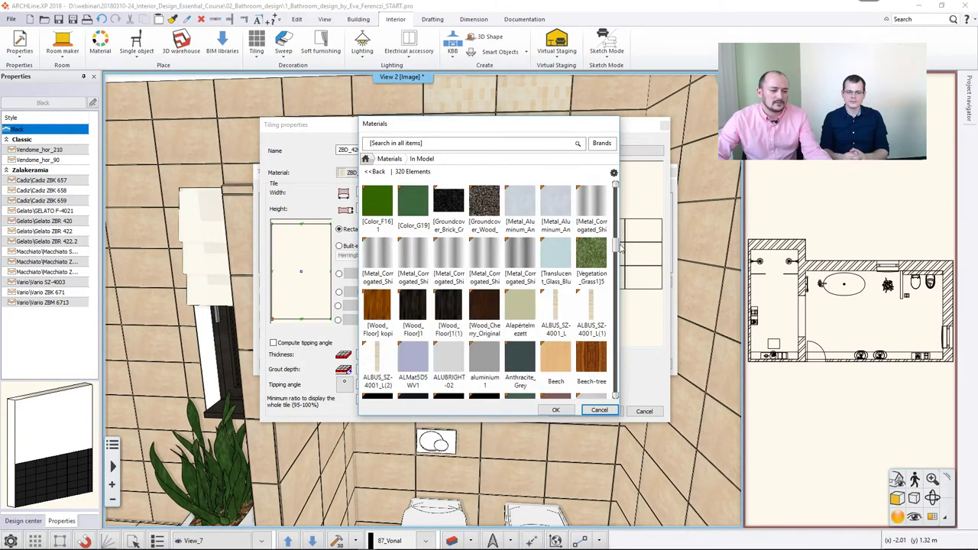
left_click(560, 339)
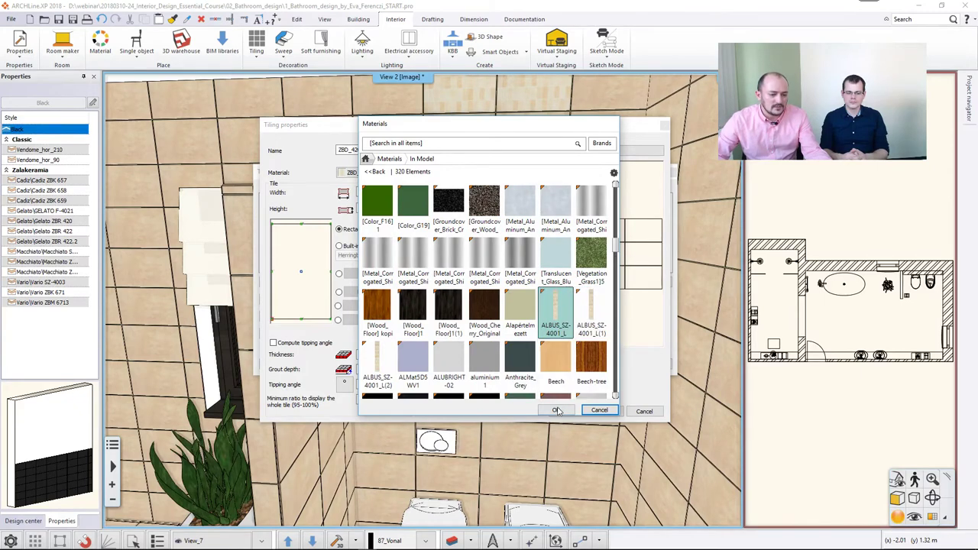
left_click(556, 410)
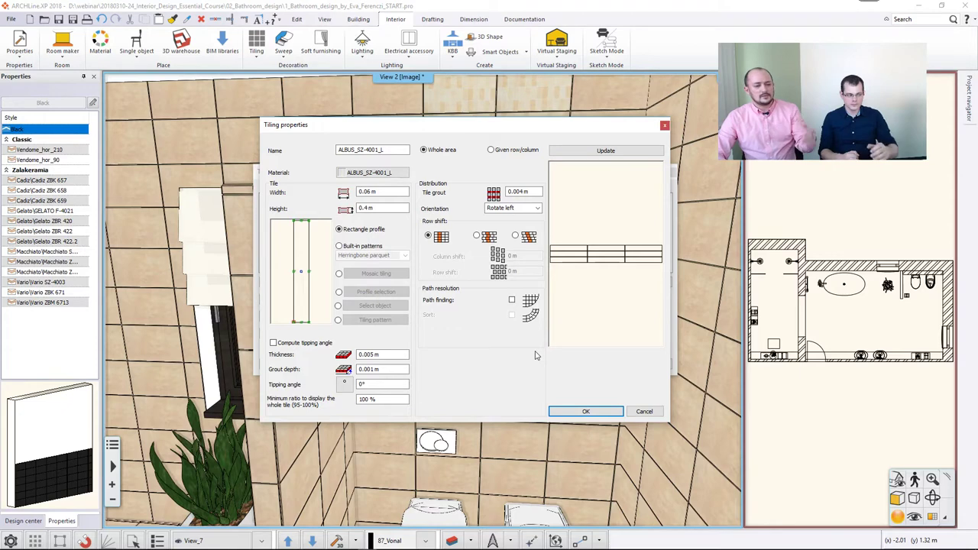
left_click(582, 411)
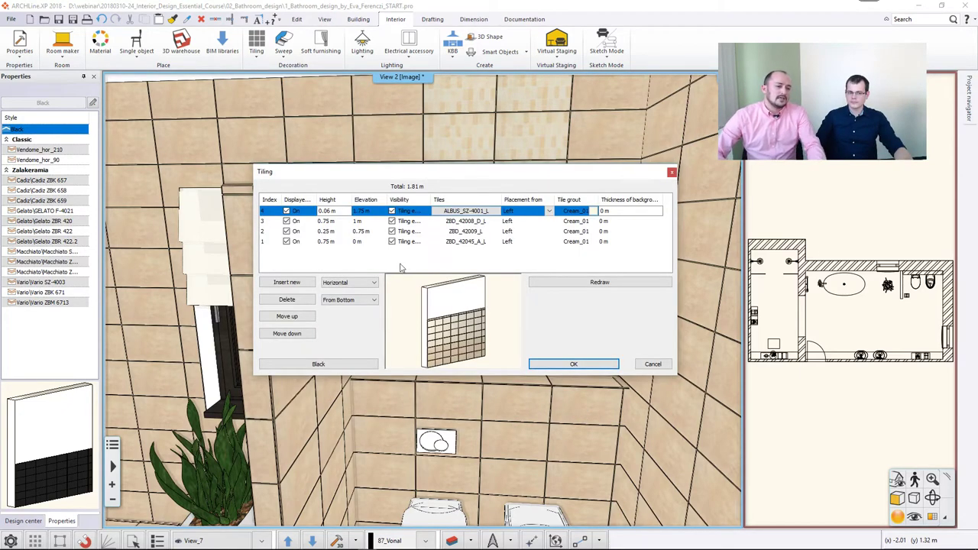
- Insert a fifth tiling layer based on the third layer's settings and set its height to 0.5 m
left_click(330, 222)
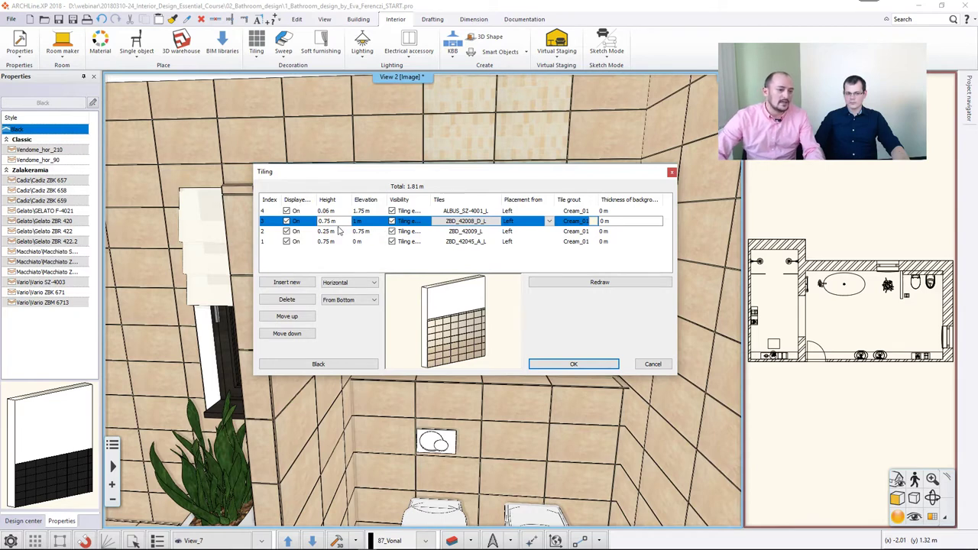
left_click(341, 212)
left_click(343, 222)
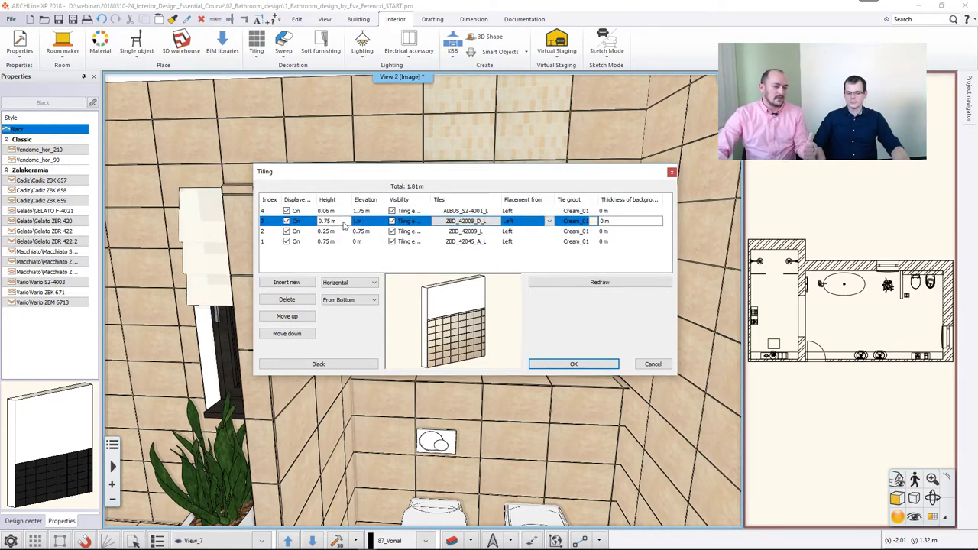
left_click(300, 284)
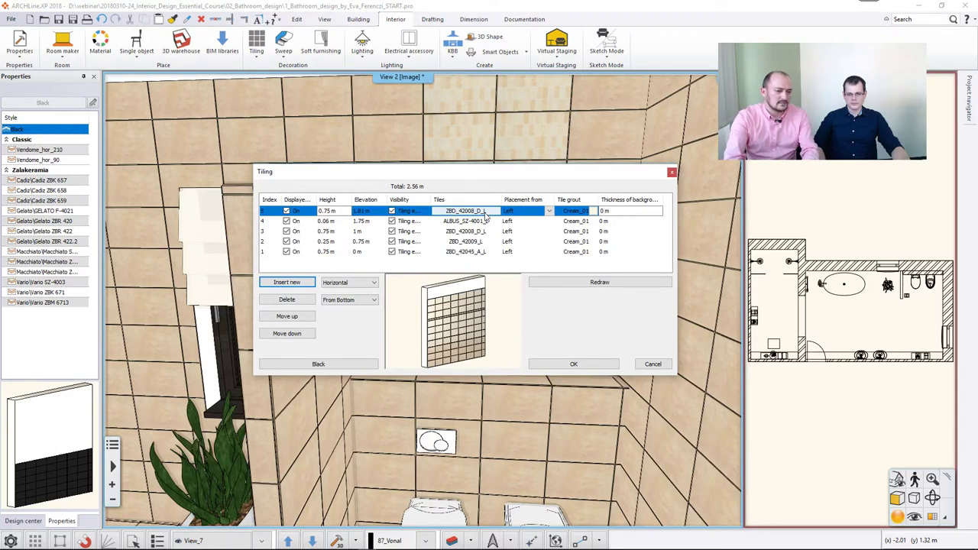
left_click(333, 211)
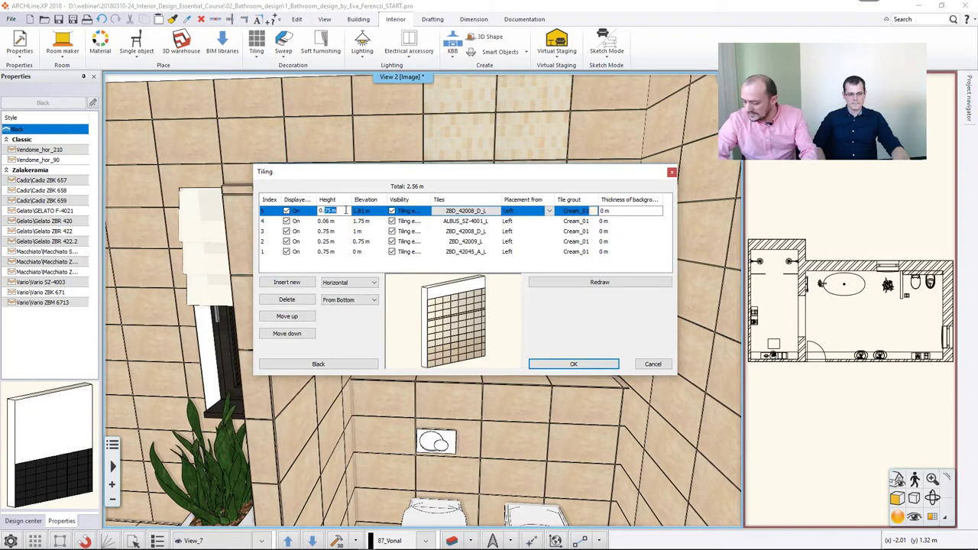
type("0.5")
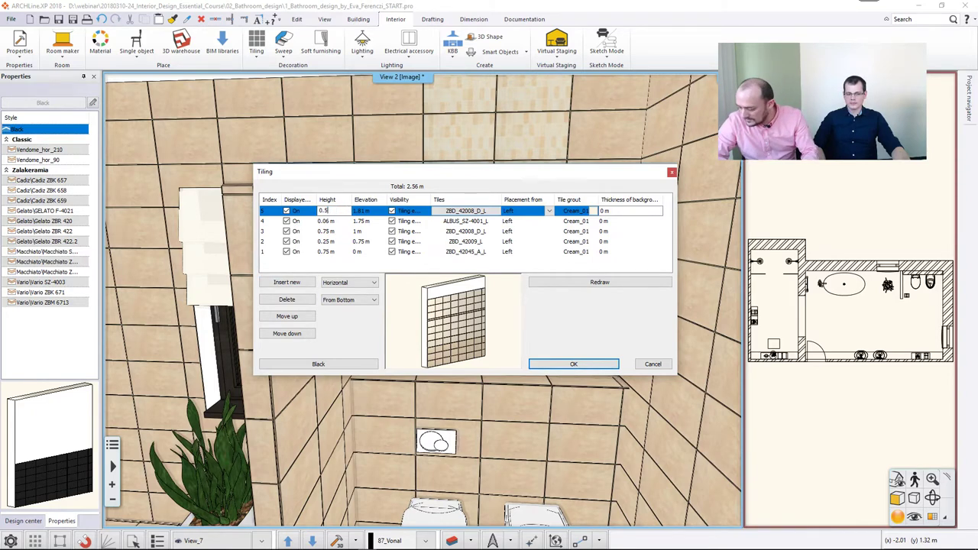
left_click(344, 260)
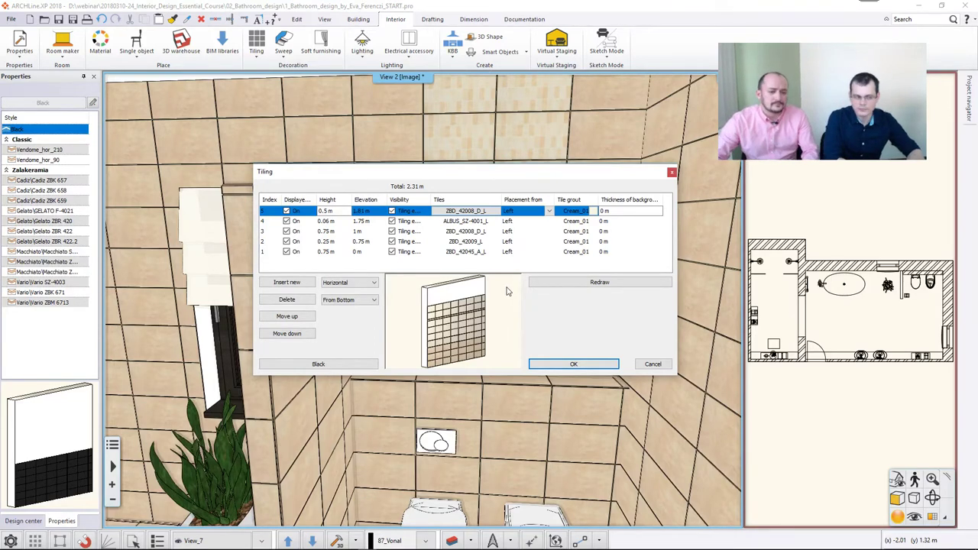
- Examine the fifth layer's grout material choices and its tile properties
left_click(598, 214)
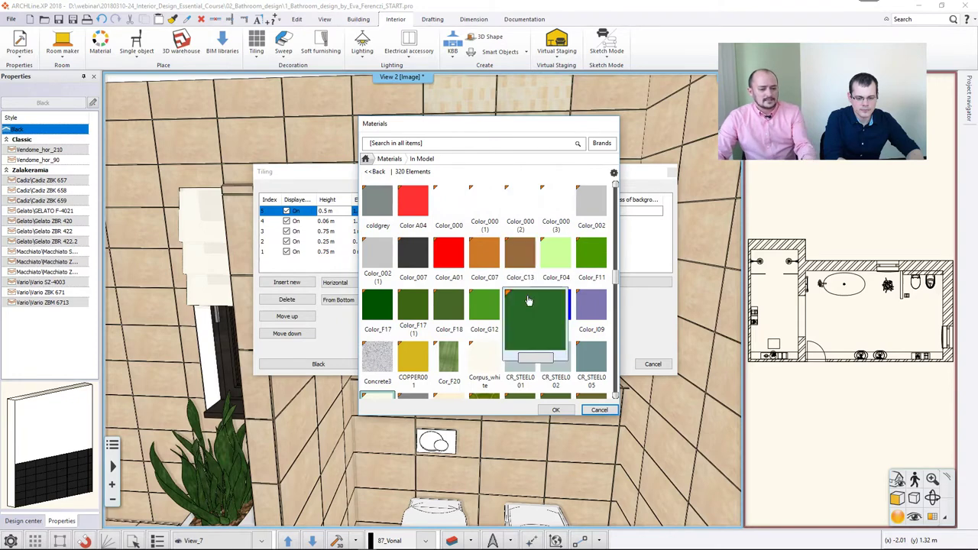
left_click(555, 409)
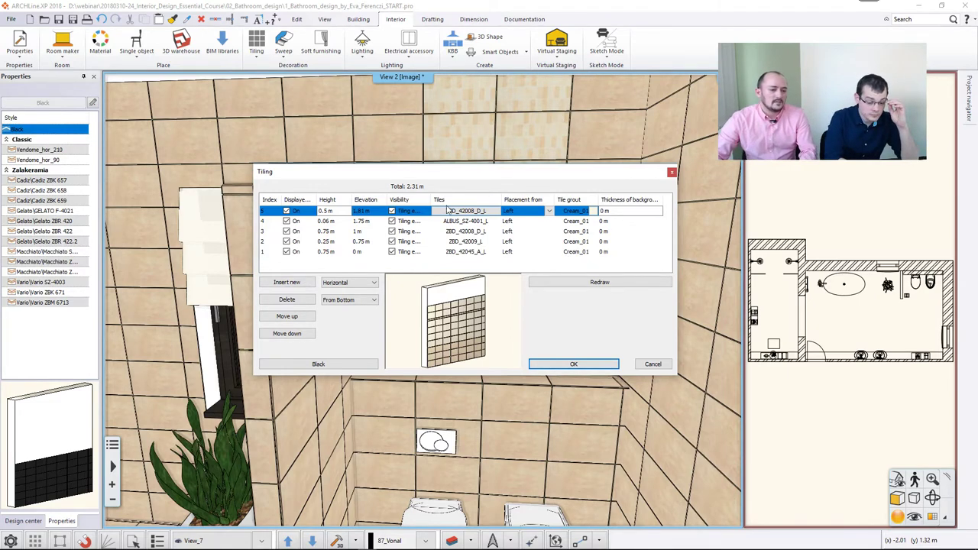
double_click(476, 217)
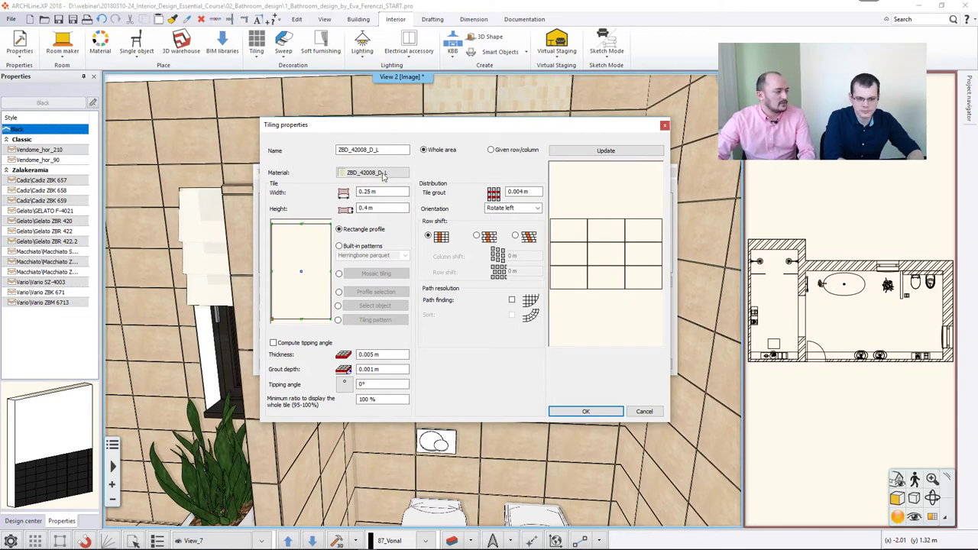
left_click(644, 411)
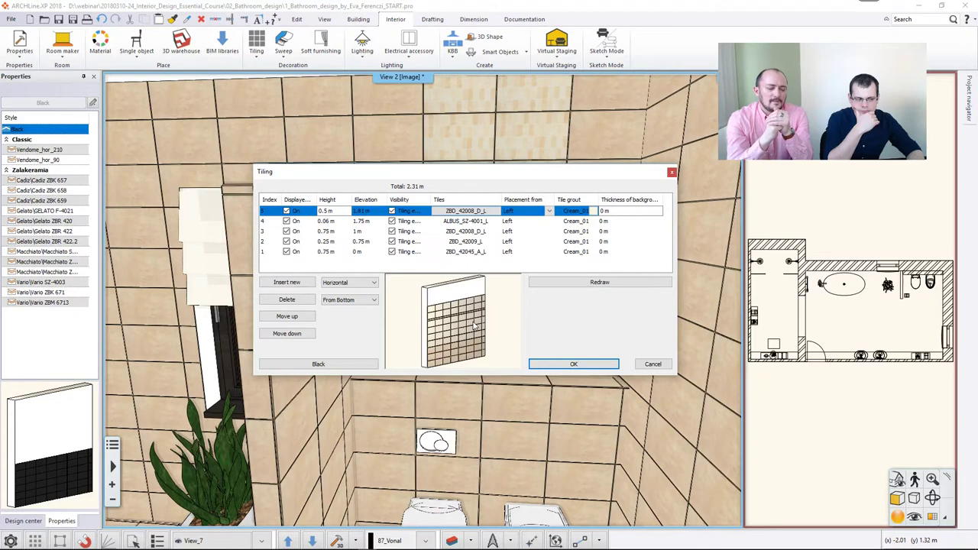
- Insert a sixth tiling layer 2 m high, turn off its Visibility option, and redraw the preview
left_click(286, 282)
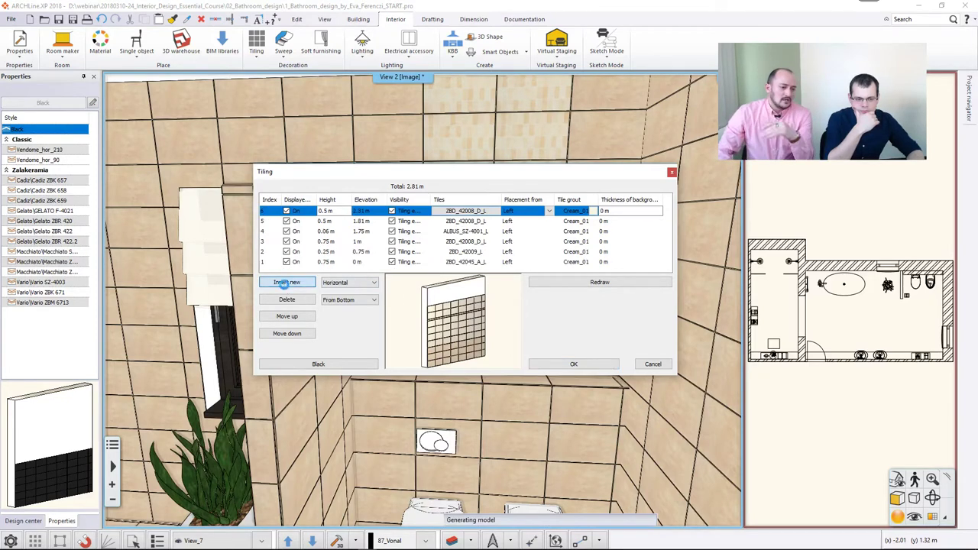
left_click(335, 212)
type("2")
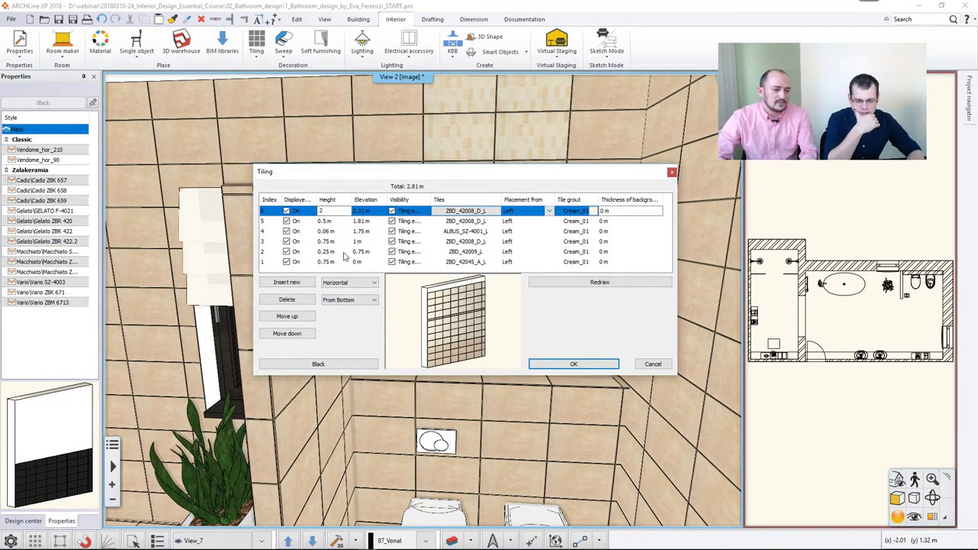
left_click(571, 283)
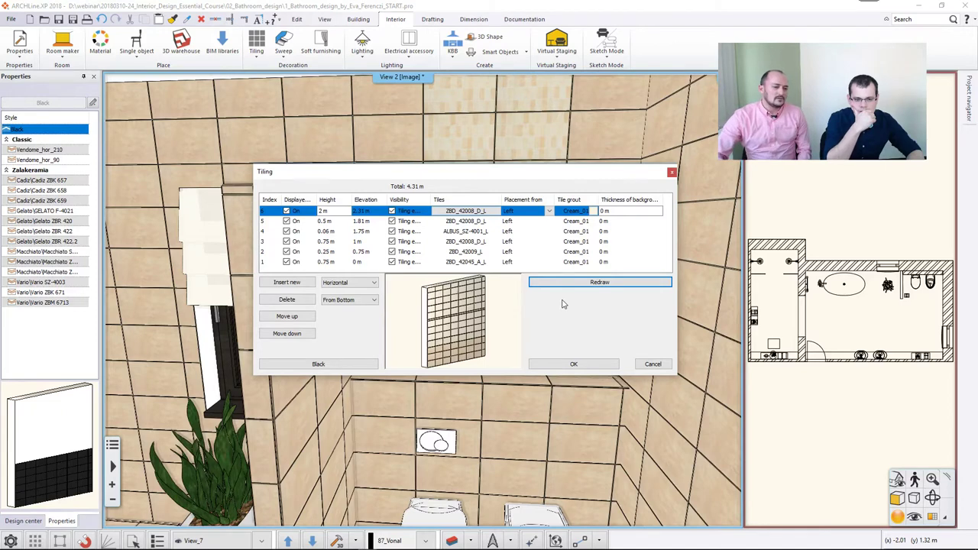
left_click(391, 211)
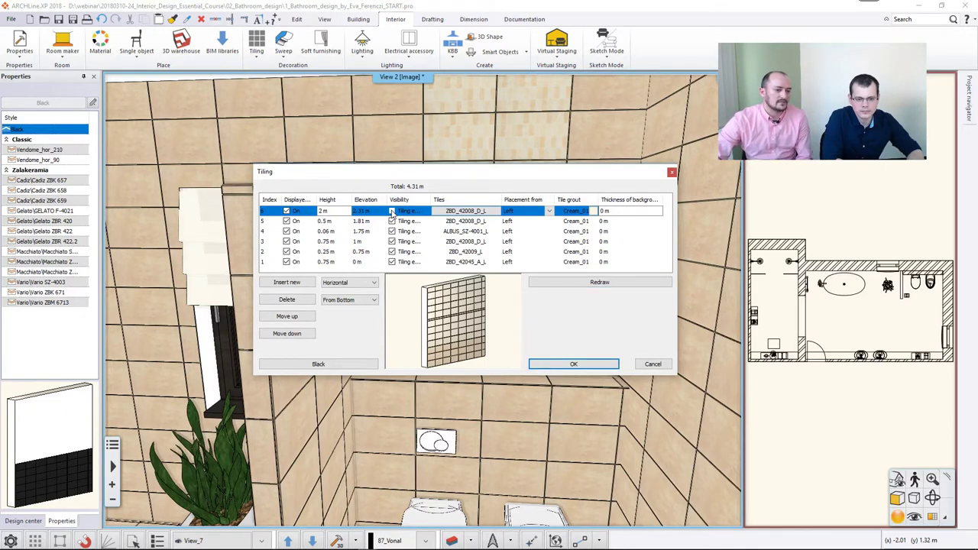
left_click(575, 288)
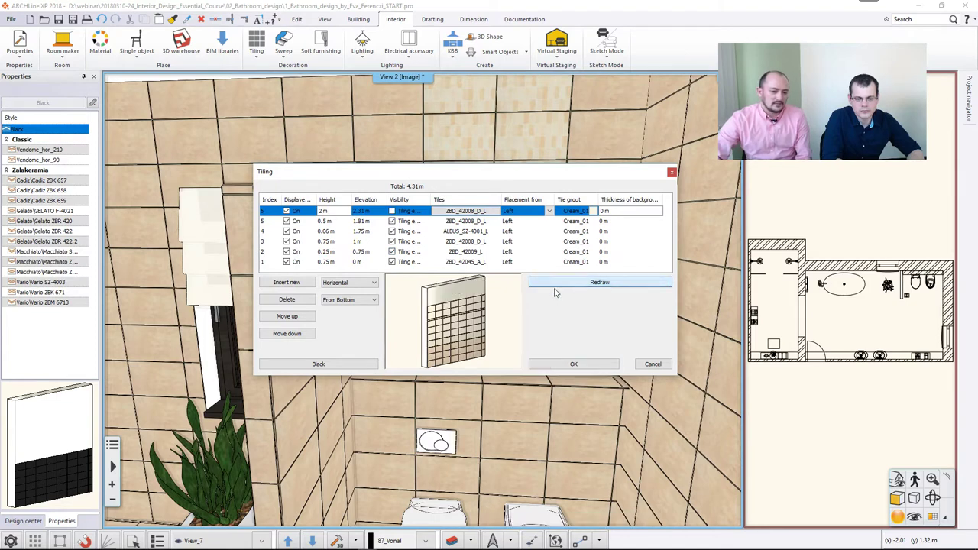
- Set the sixth layer's tile grout to the in-model material White, searching the materials for "white", and redraw the preview
scroll(449, 306, "up", 3)
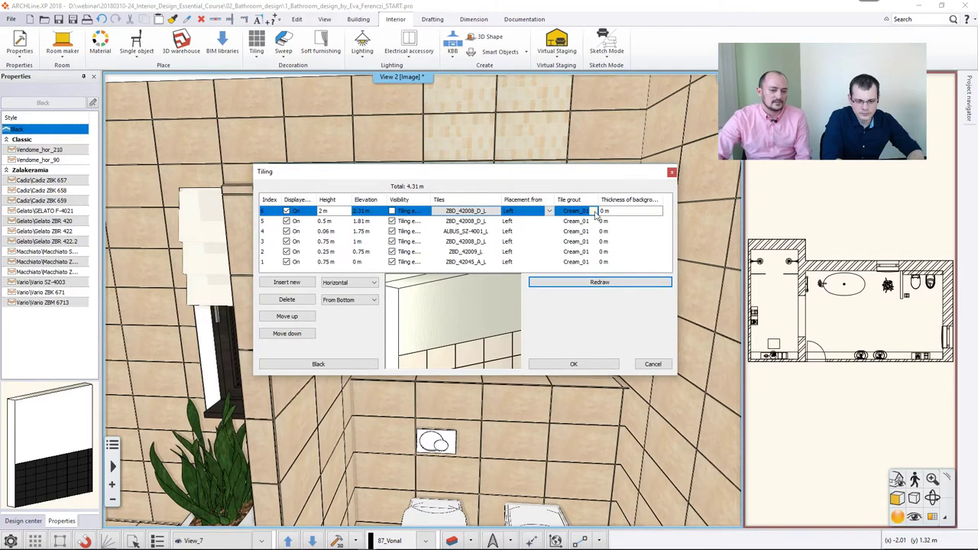
left_click(593, 212)
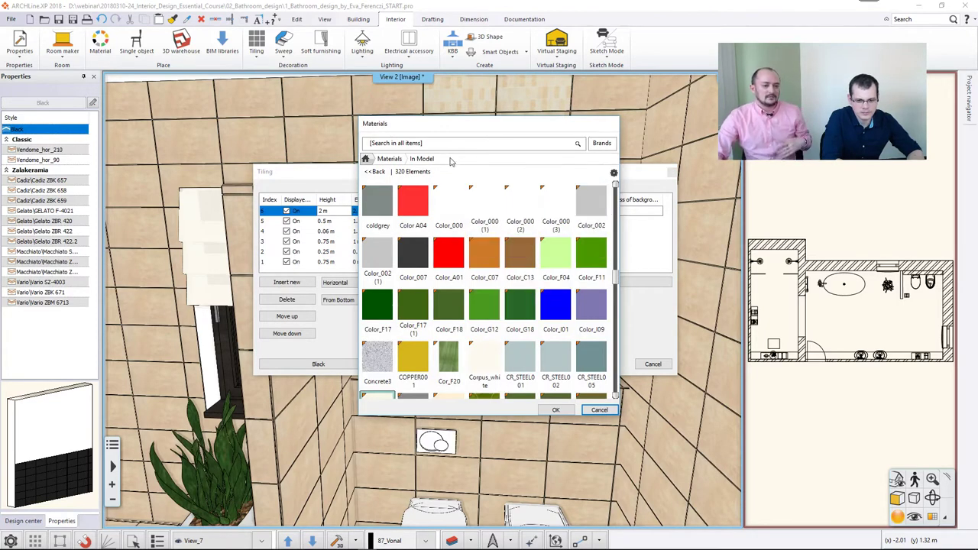
left_click(420, 144)
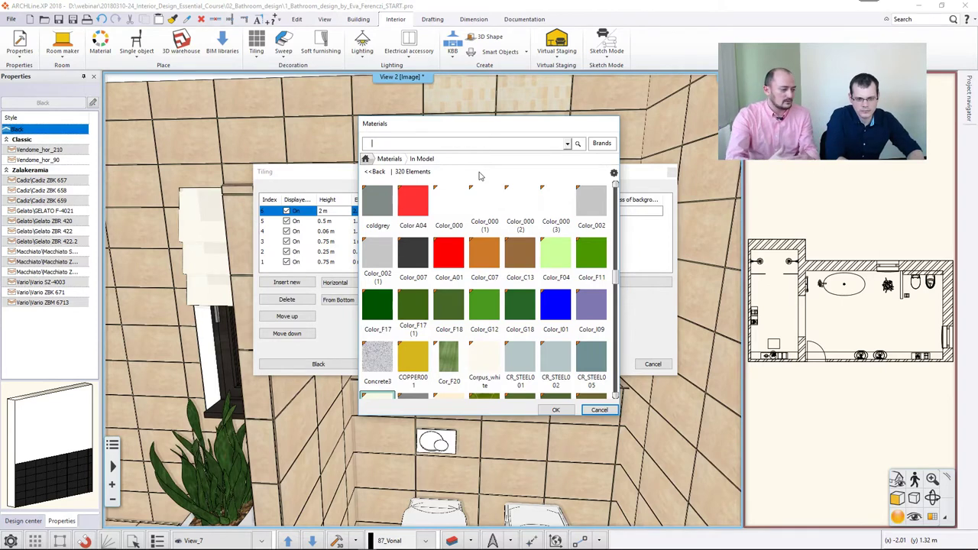
type("white")
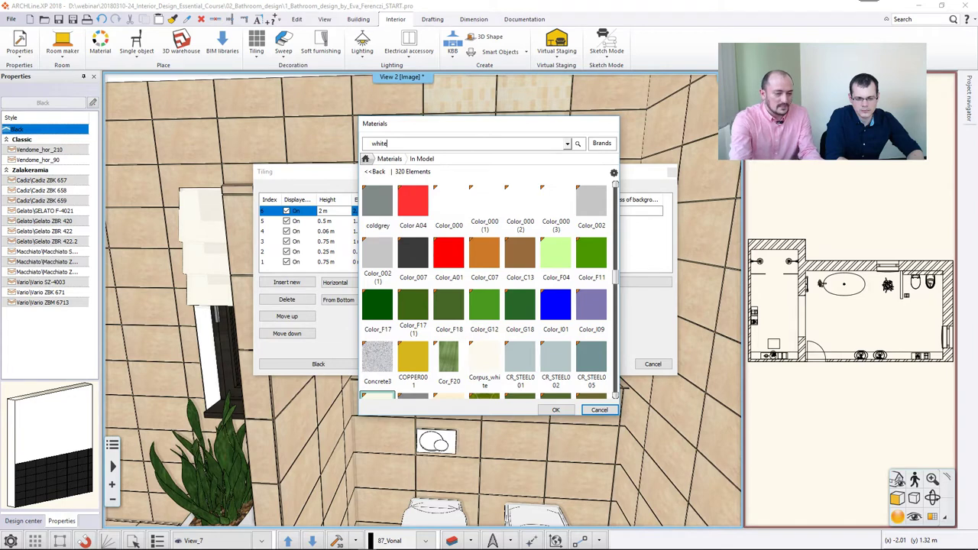
key("Return")
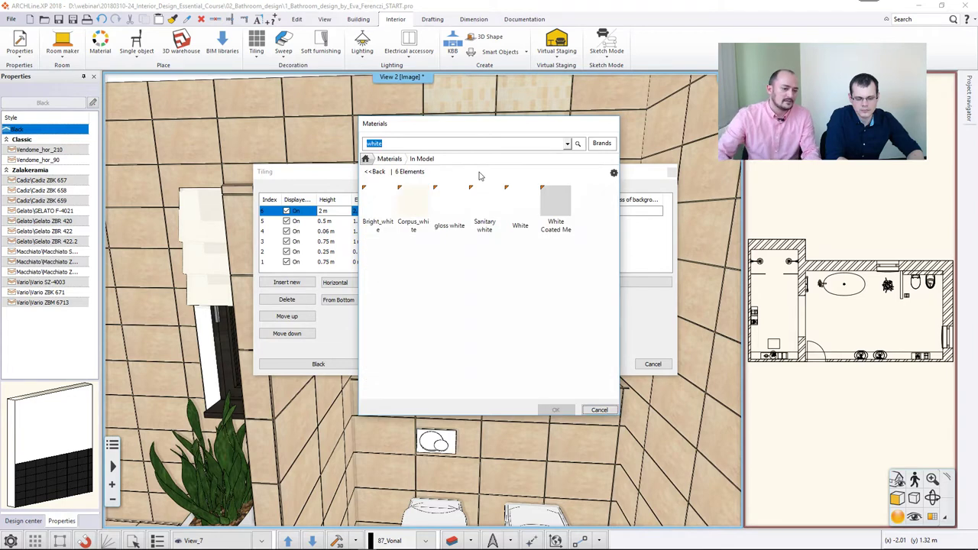
left_click(520, 208)
left_click(556, 410)
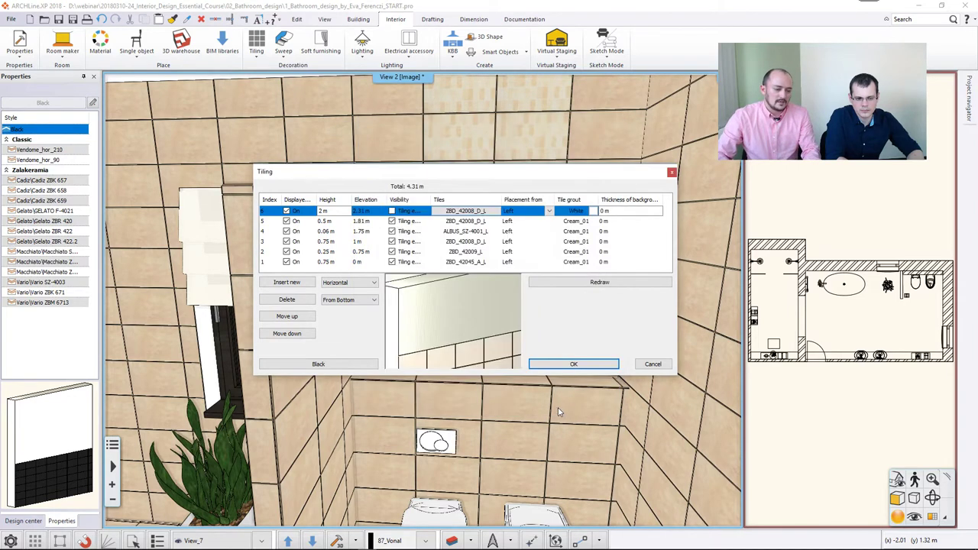
left_click(571, 289)
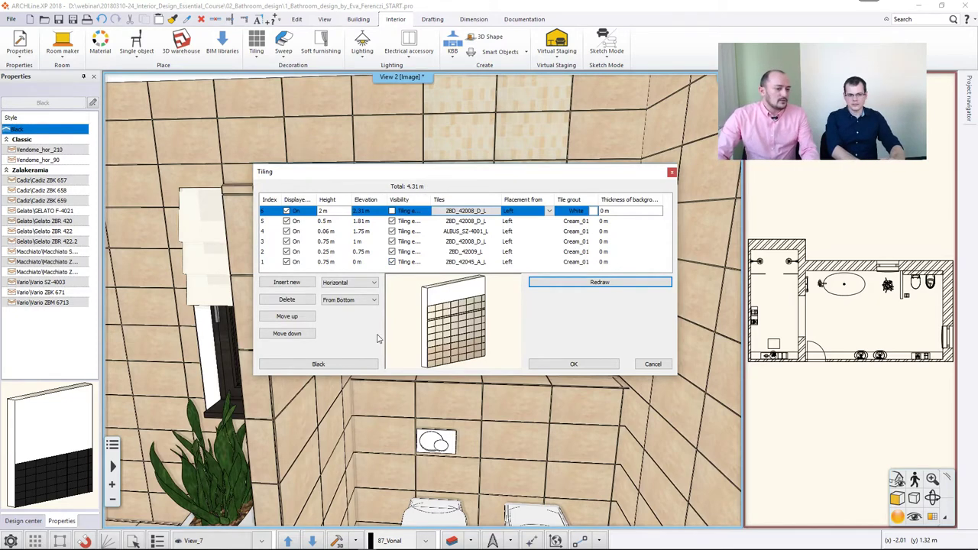
- Save the six-layer tiling setup as a new style named Albus 01 and accept the tiling settings
left_click(342, 365)
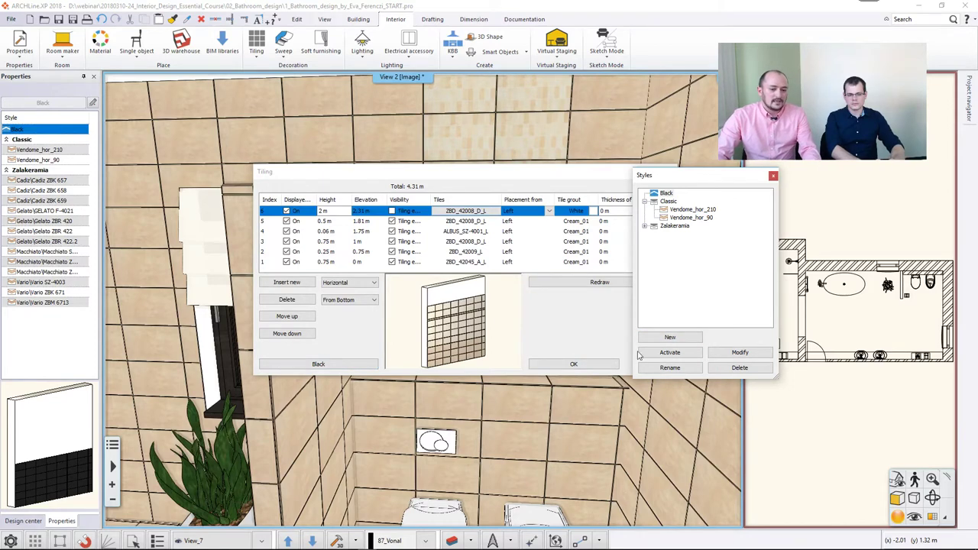
left_click(664, 340)
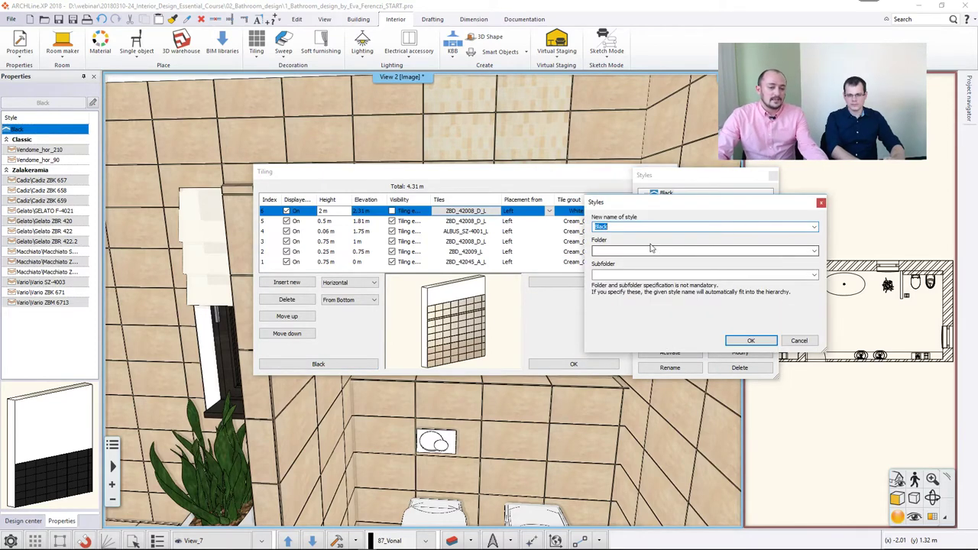
left_click_drag(634, 201, 393, 252)
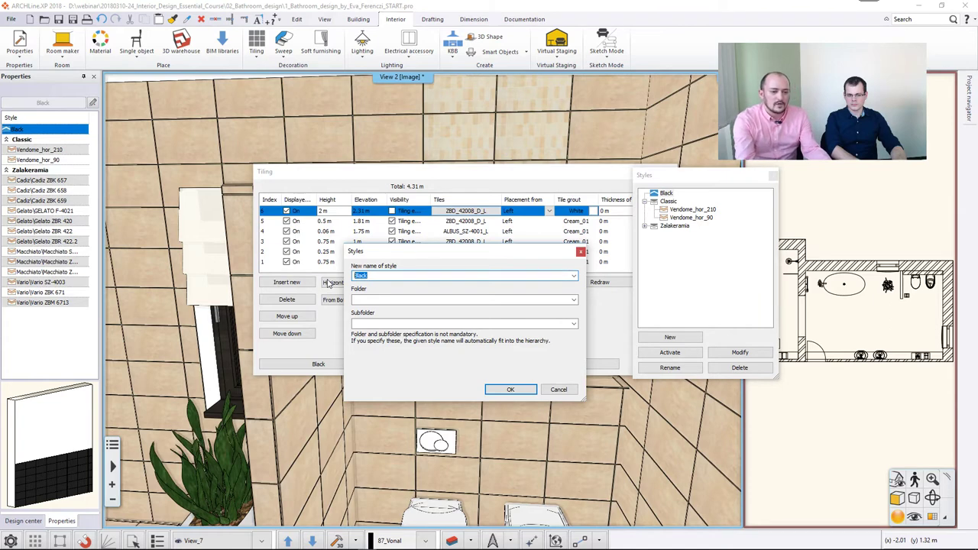
type("Al")
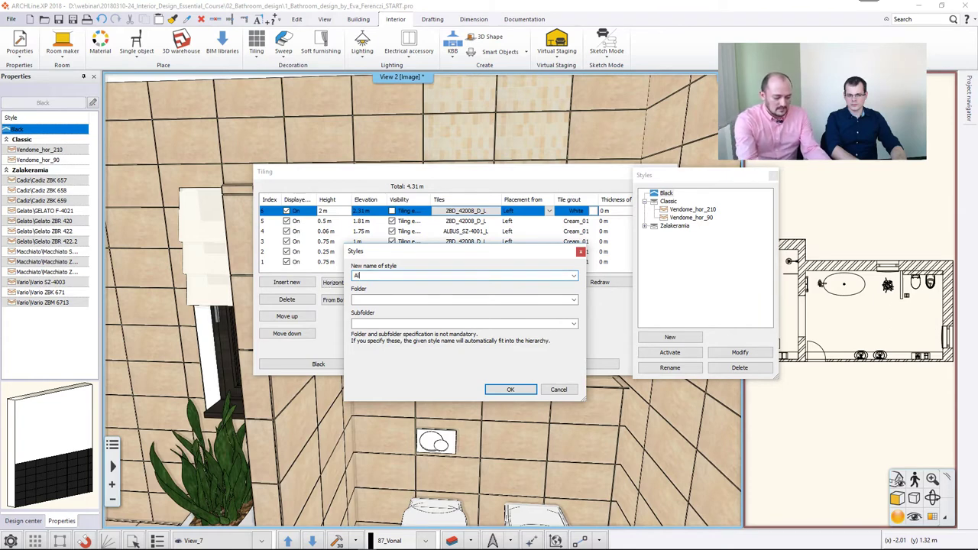
type("bus 01")
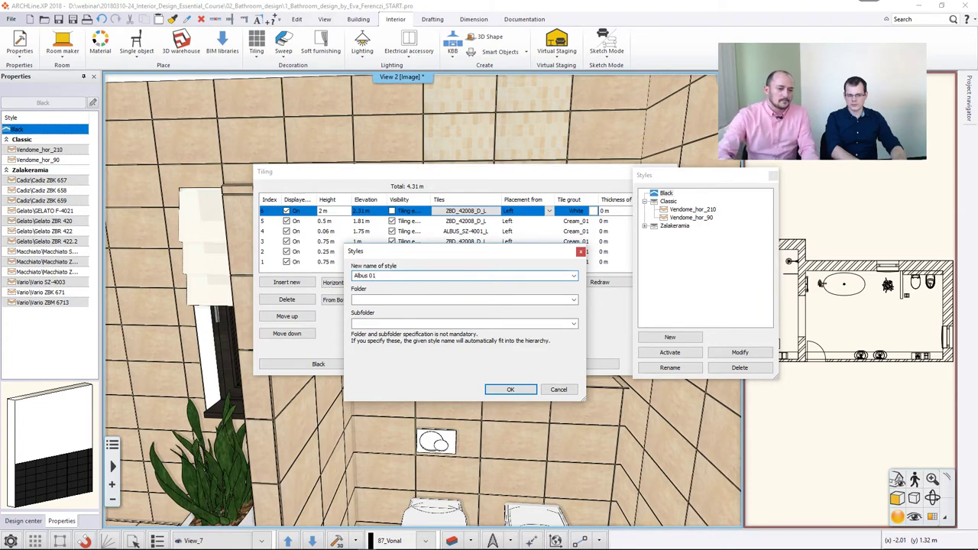
left_click(505, 391)
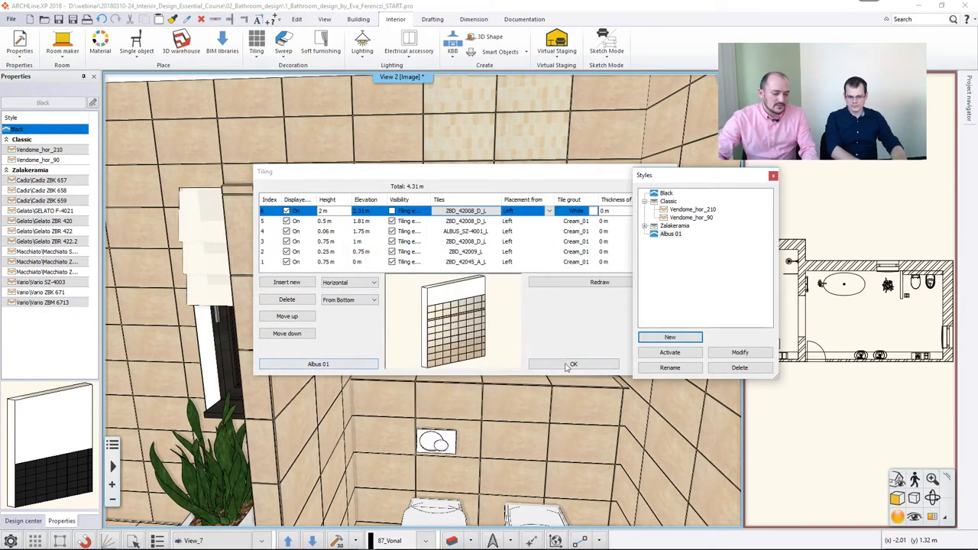
left_click(772, 176)
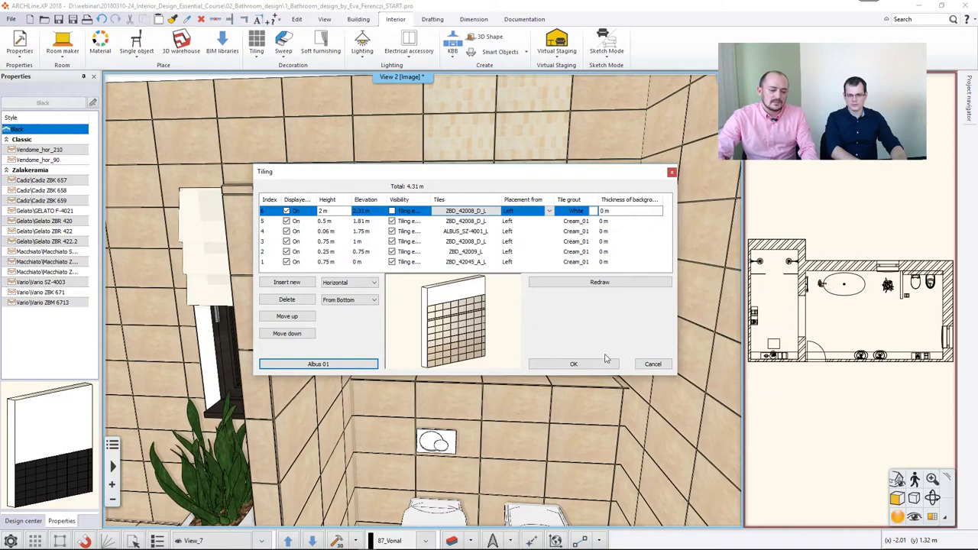
left_click(573, 363)
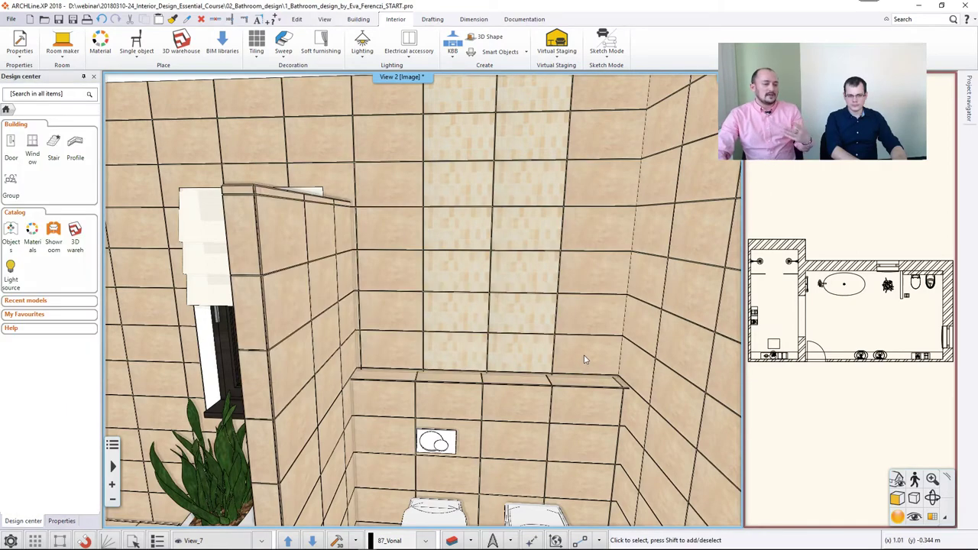
- Delete all tiling from the wall behind the bathtub in the 3D view
left_click_drag(583, 368, 394, 299)
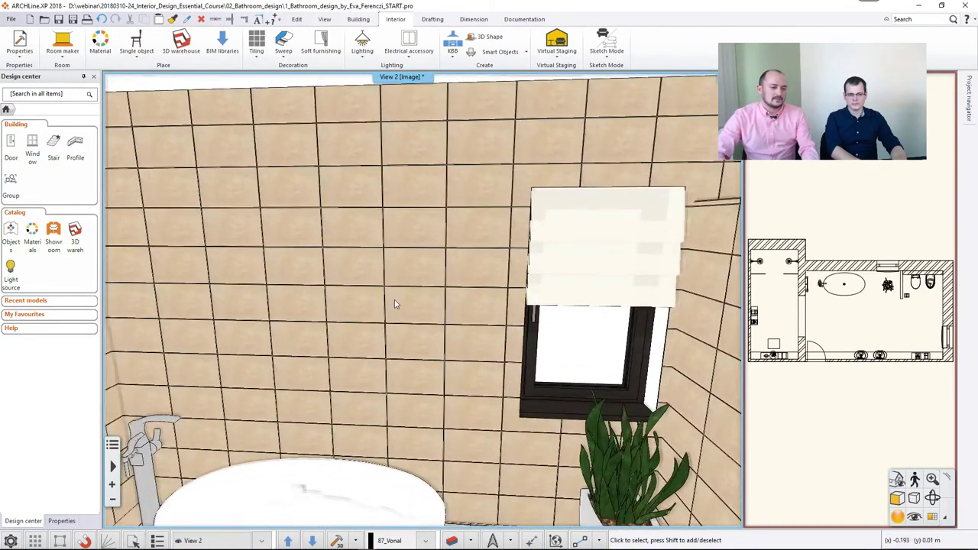
right_click(351, 272)
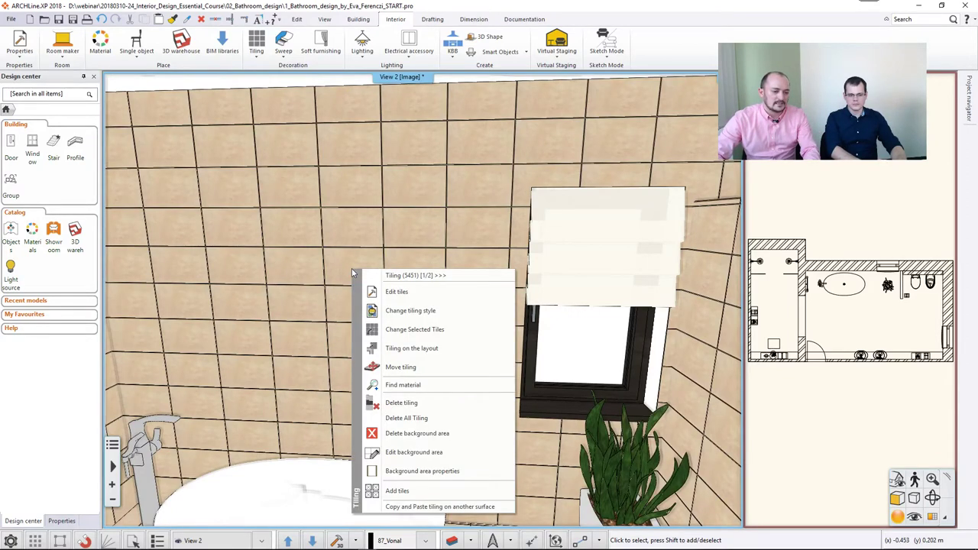
left_click(397, 418)
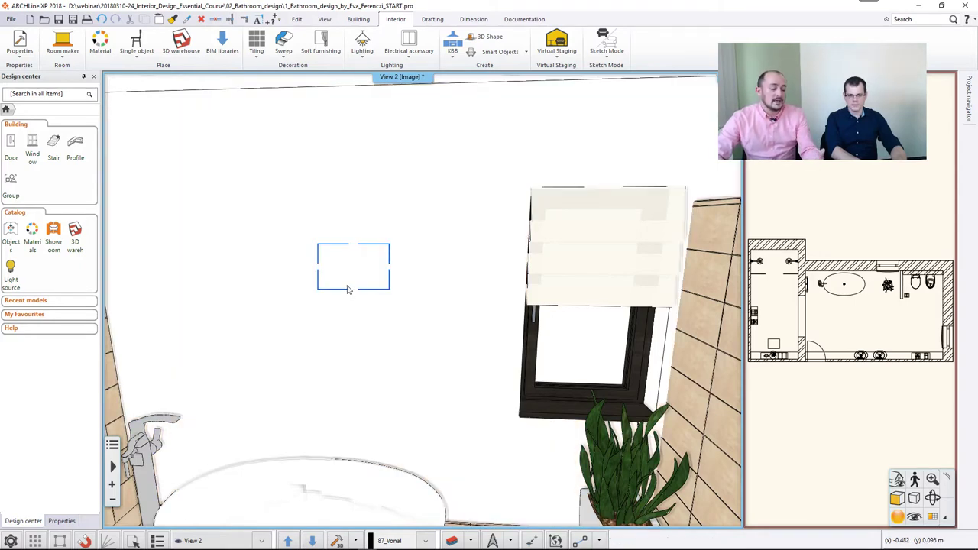
- Place the Albus 01 tiling style on all walls, starting from the bare wall behind the bathtub
right_click(348, 289)
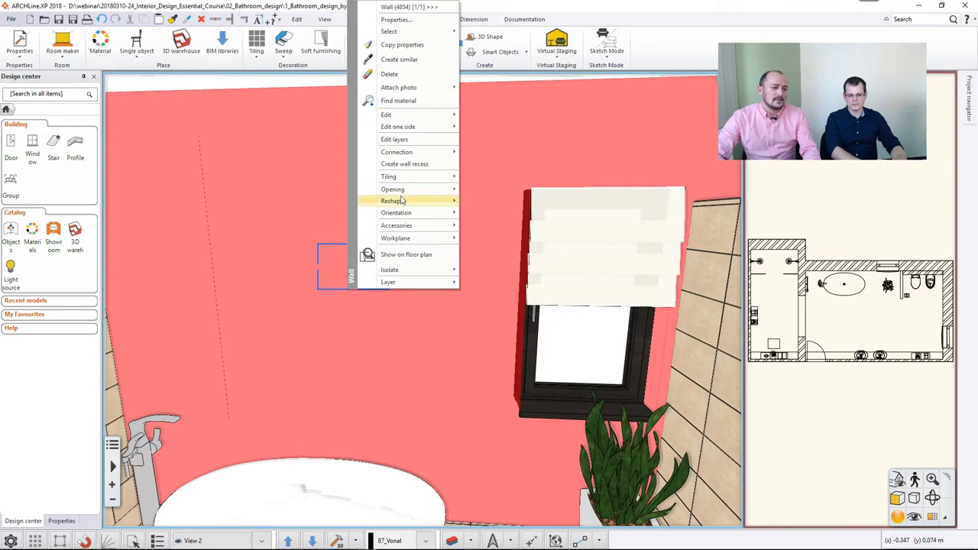
mouse_move(405, 177)
mouse_move(522, 193)
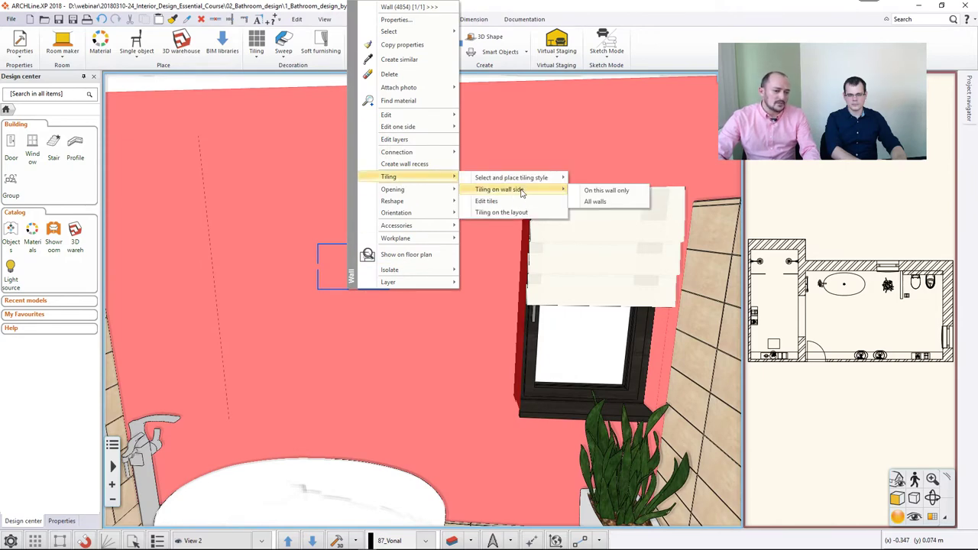
mouse_move(485, 181)
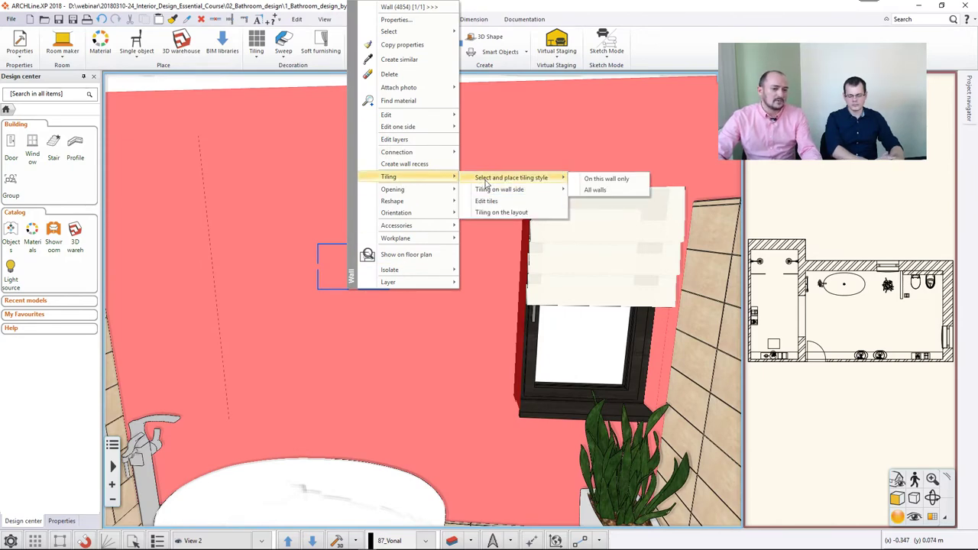
left_click(595, 190)
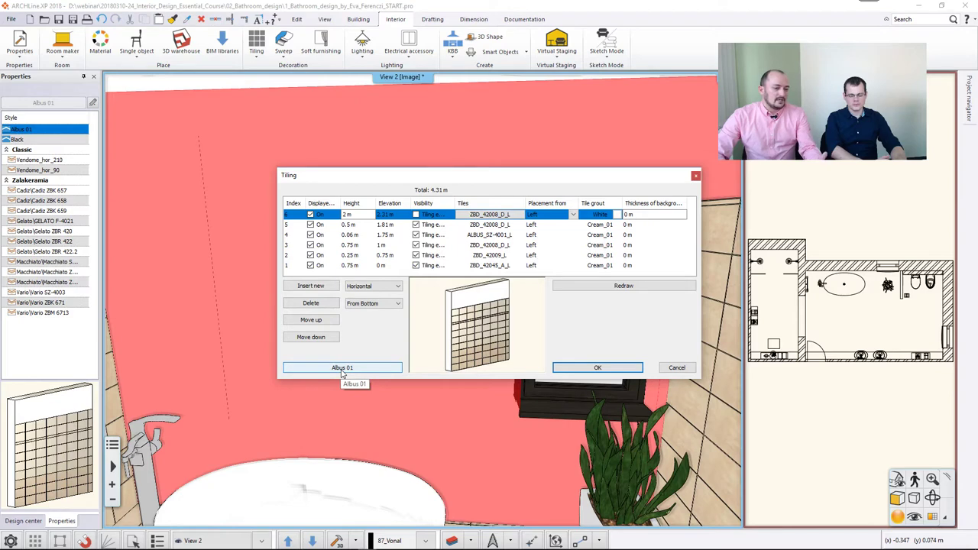
left_click(581, 369)
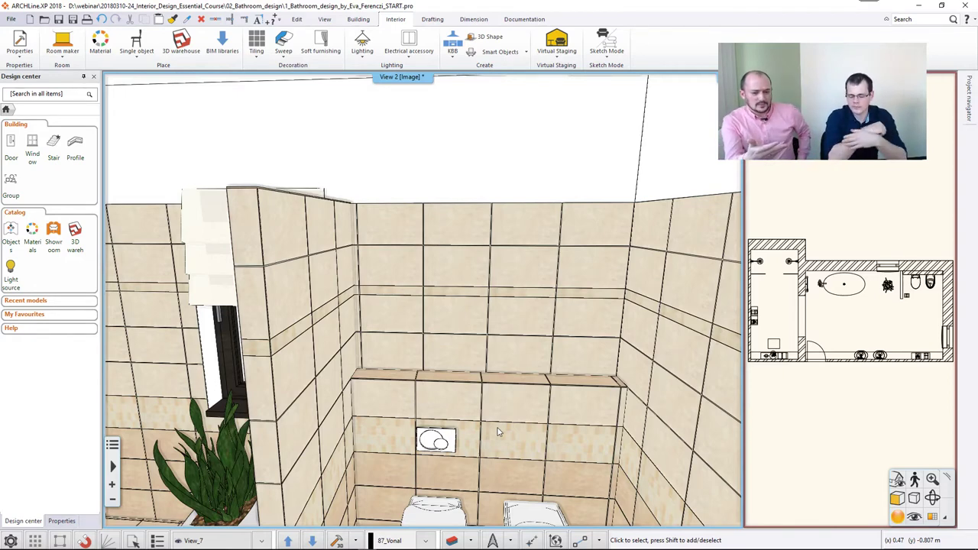
- Switch the main view to the ground floor plan and inspect the thick outer wall and the low wall behind the toilet
left_click(802, 227)
left_click(936, 516)
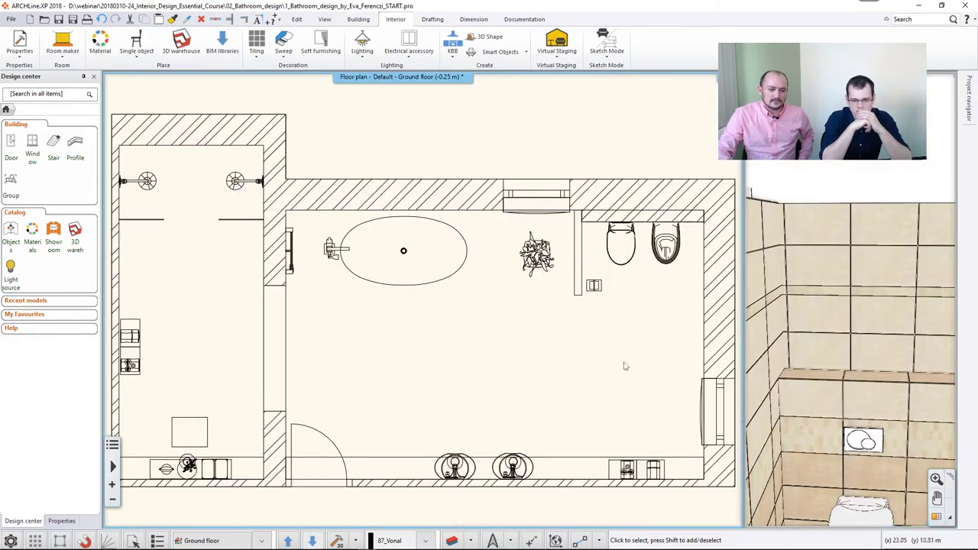
scroll(587, 314, "up", 5)
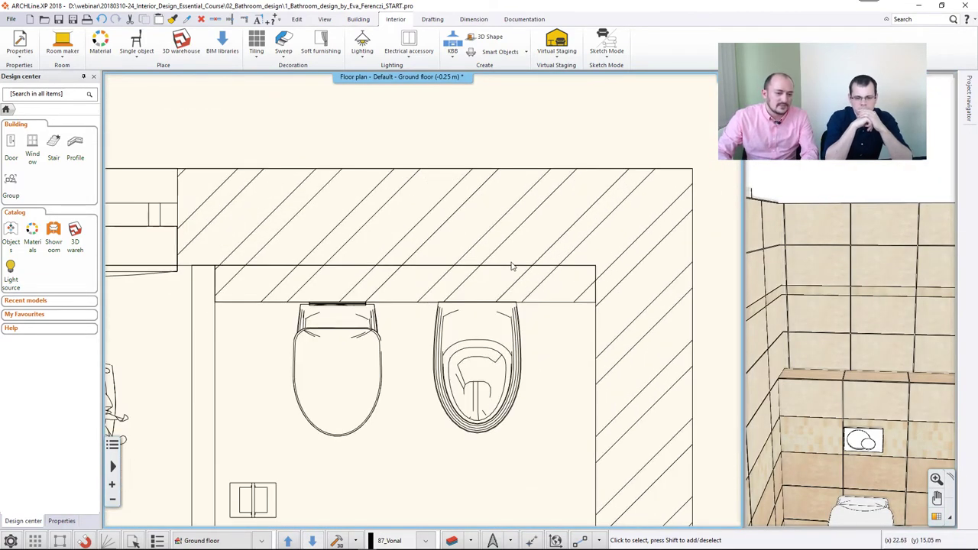
left_click(400, 226)
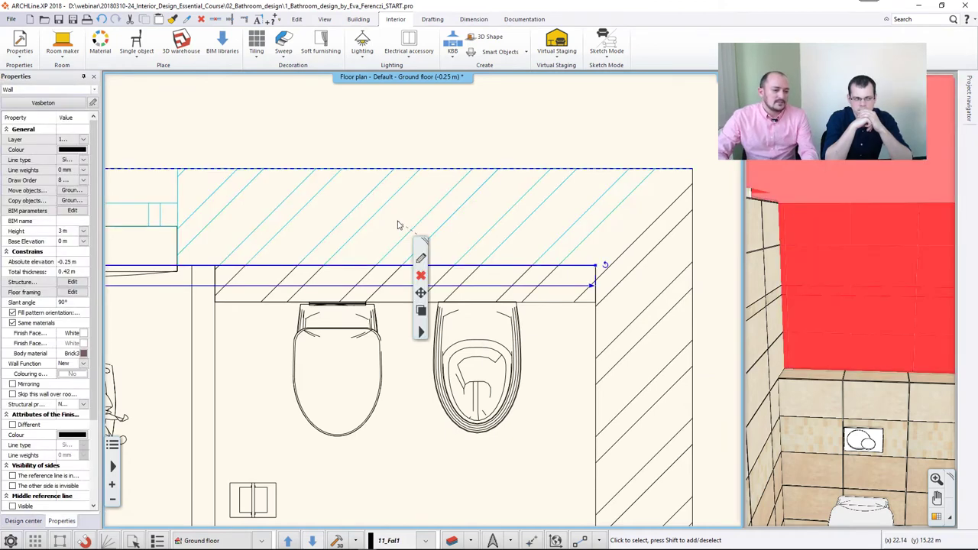
left_click(398, 300)
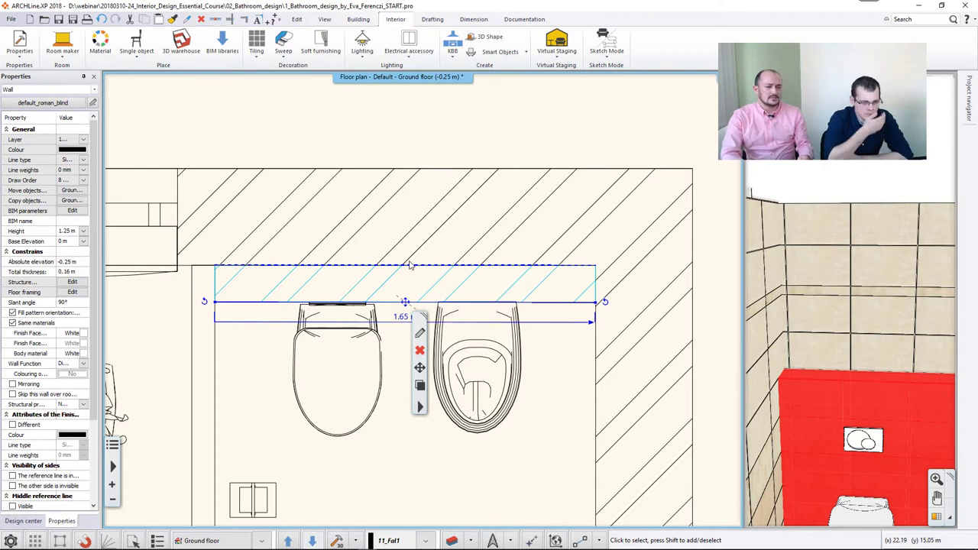
scroll(412, 264, "down", 2)
middle_click_drag(253, 285, 421, 266)
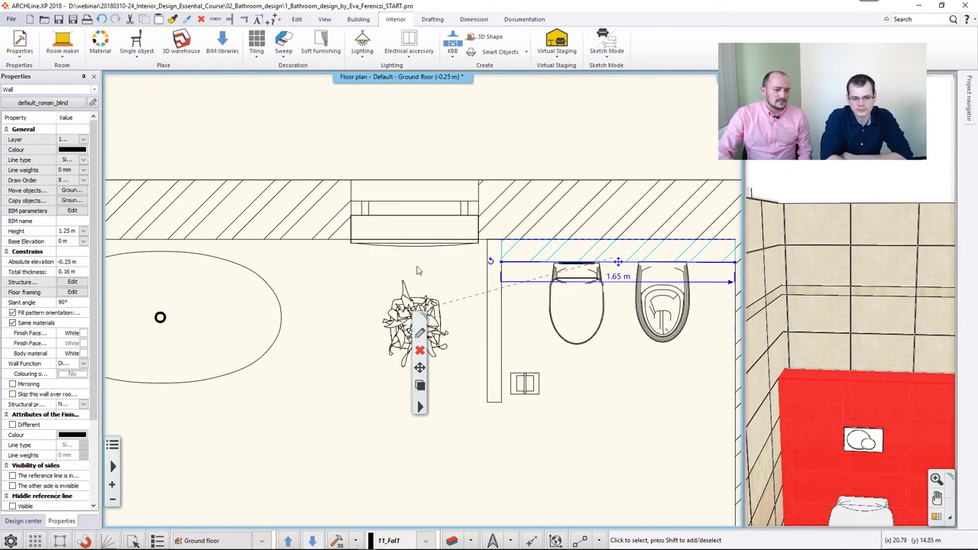
left_click(277, 242)
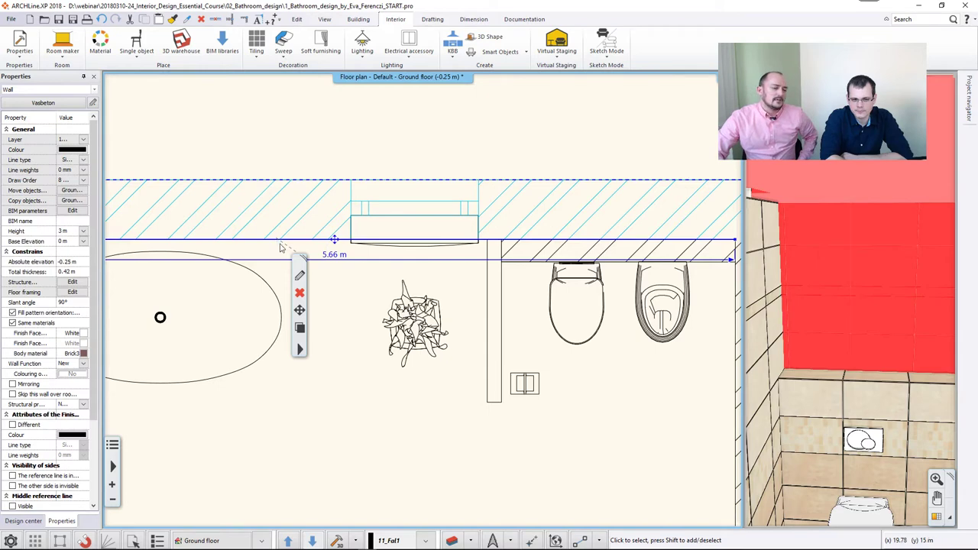
left_click(300, 349)
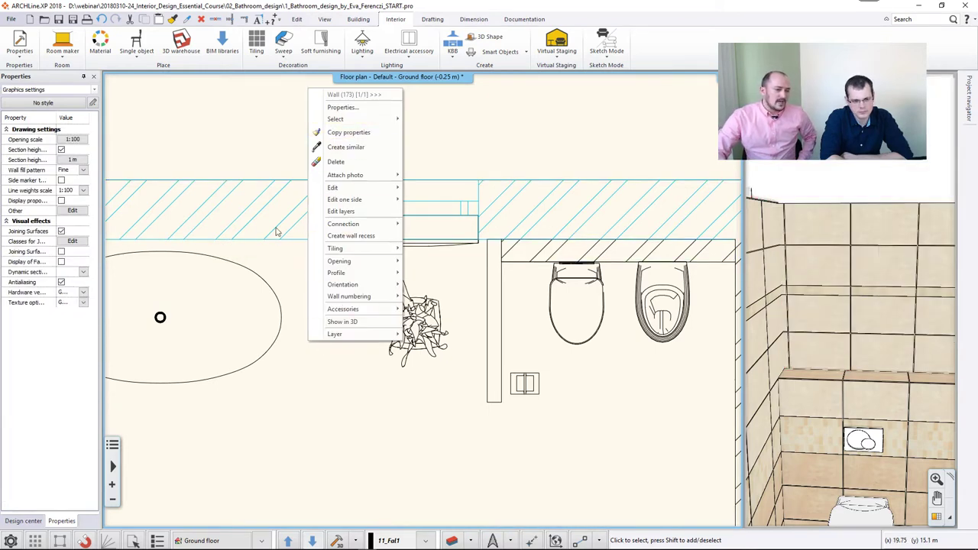
left_click(255, 145)
- Start tiling on the inner side of the thick outer wall behind the bathtub and place its layout above the floor plan
left_click(267, 238)
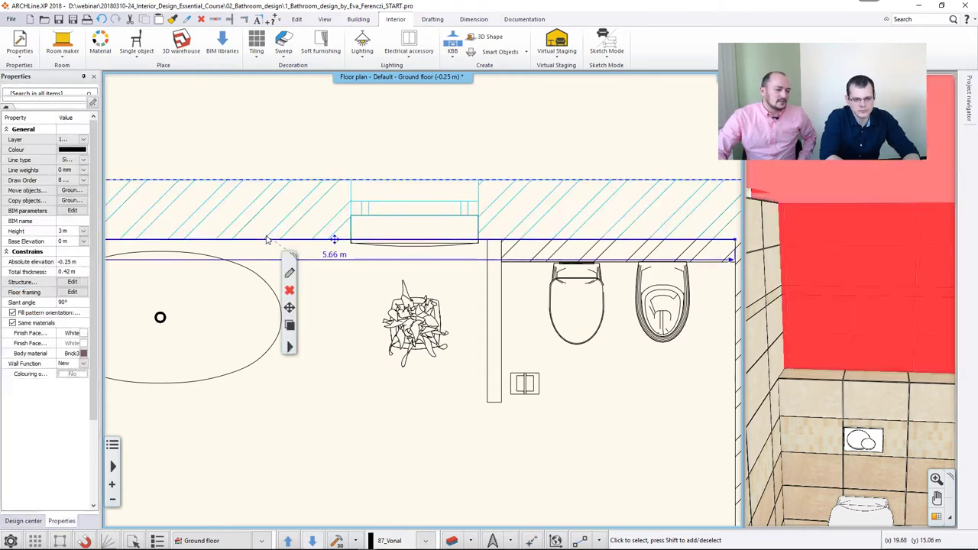
left_click(288, 186)
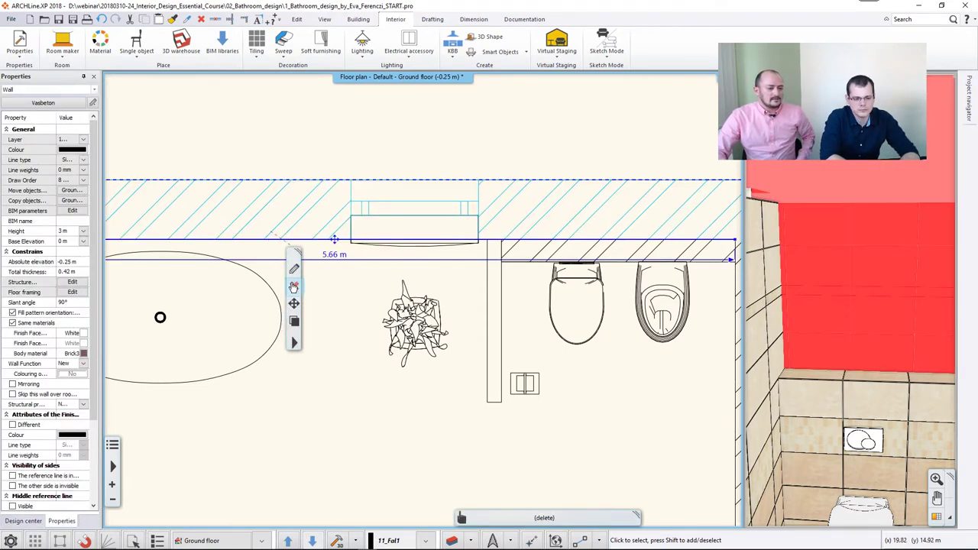
left_click(295, 345)
mouse_move(328, 328)
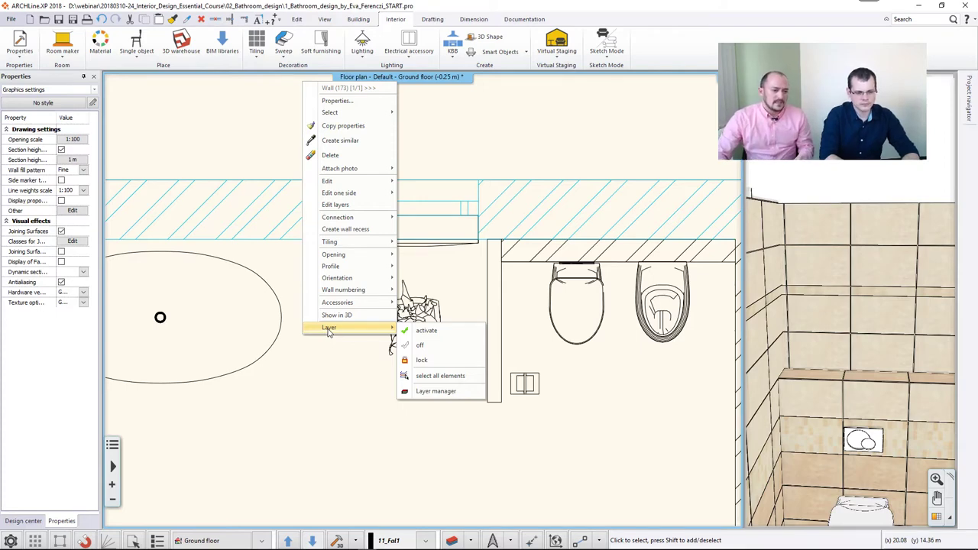
mouse_move(352, 243)
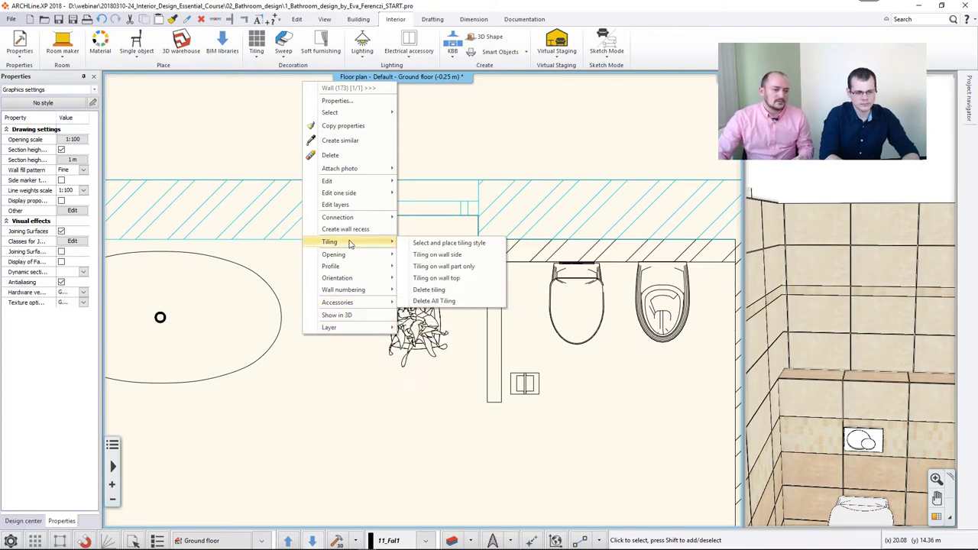
left_click(436, 260)
scroll(320, 237, "down", 5)
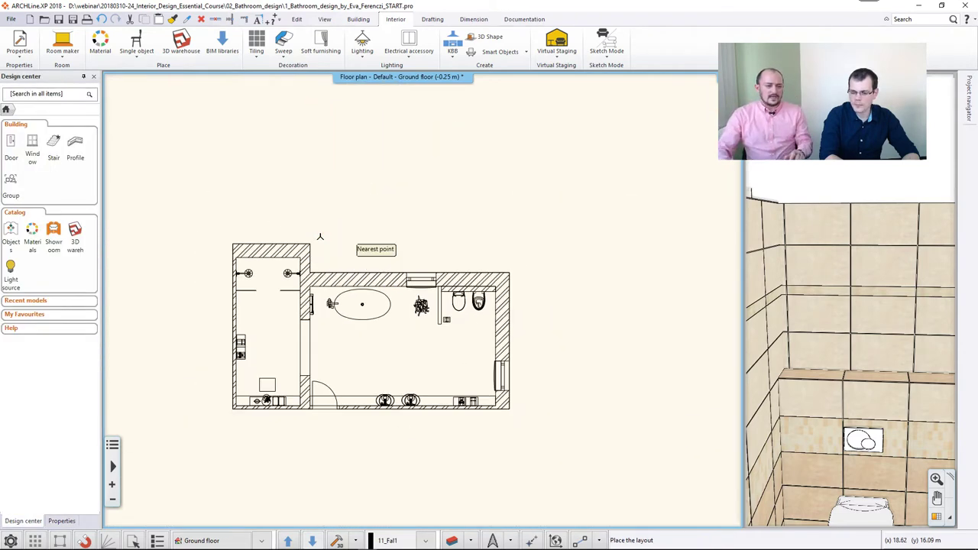
middle_click_drag(339, 244, 331, 305)
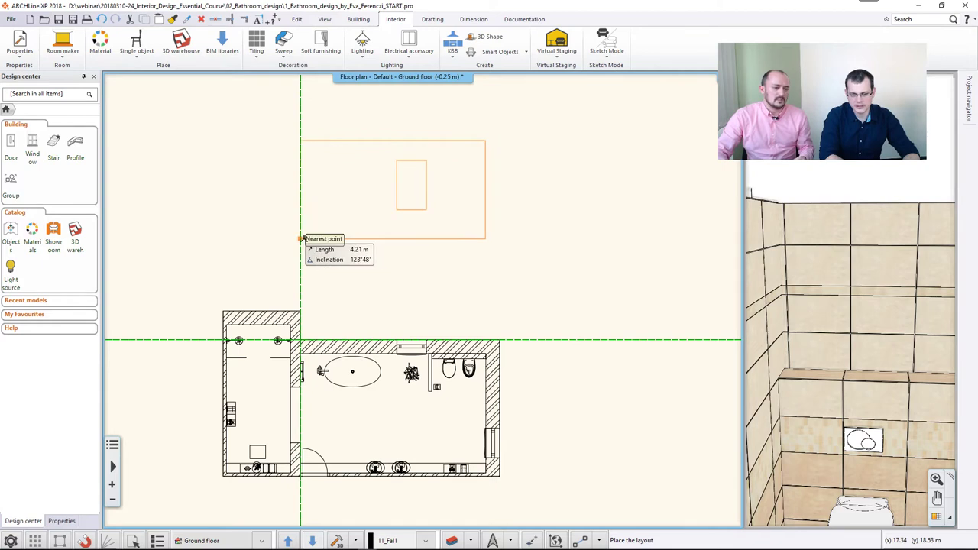
left_click(302, 238)
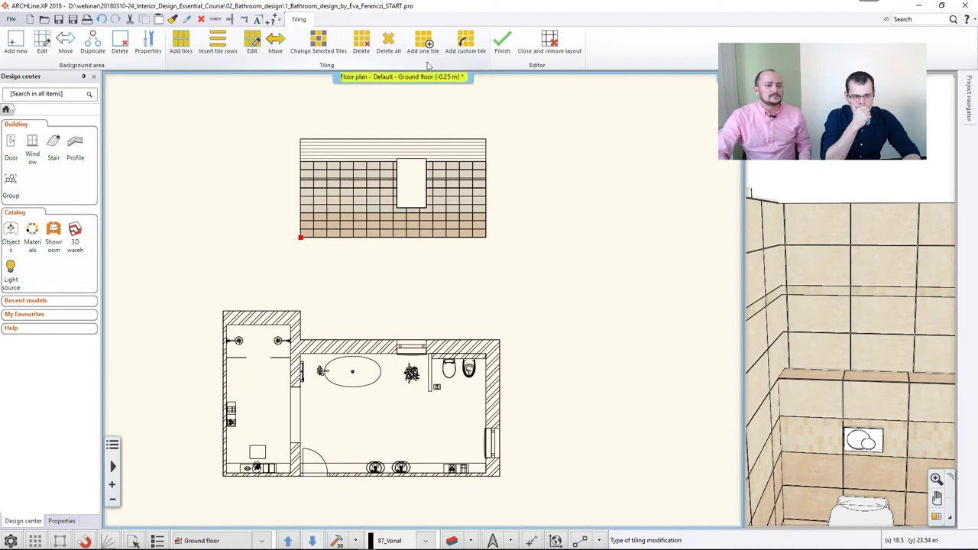
- Finish the tiling session and reopen it from the placed wall layout with Continue tiling
left_click(503, 47)
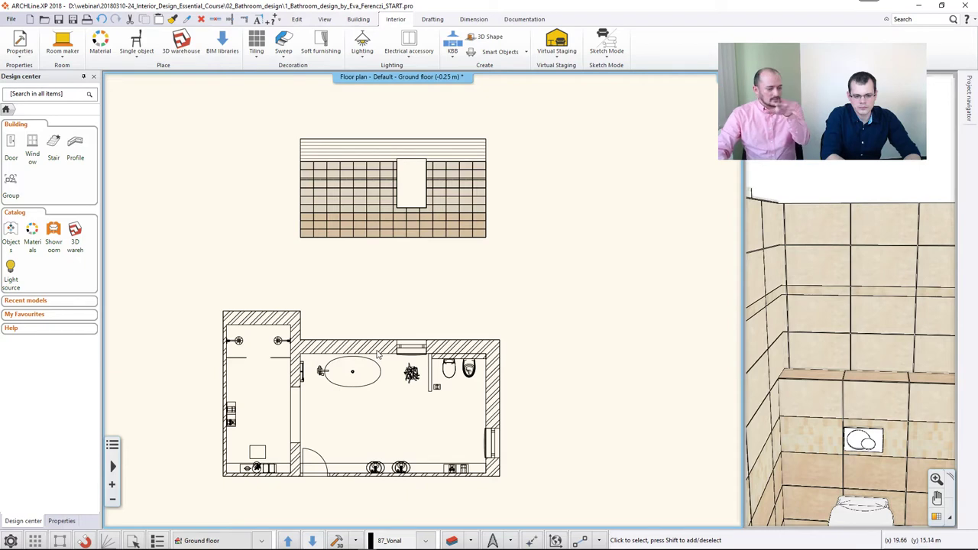
left_click(445, 180)
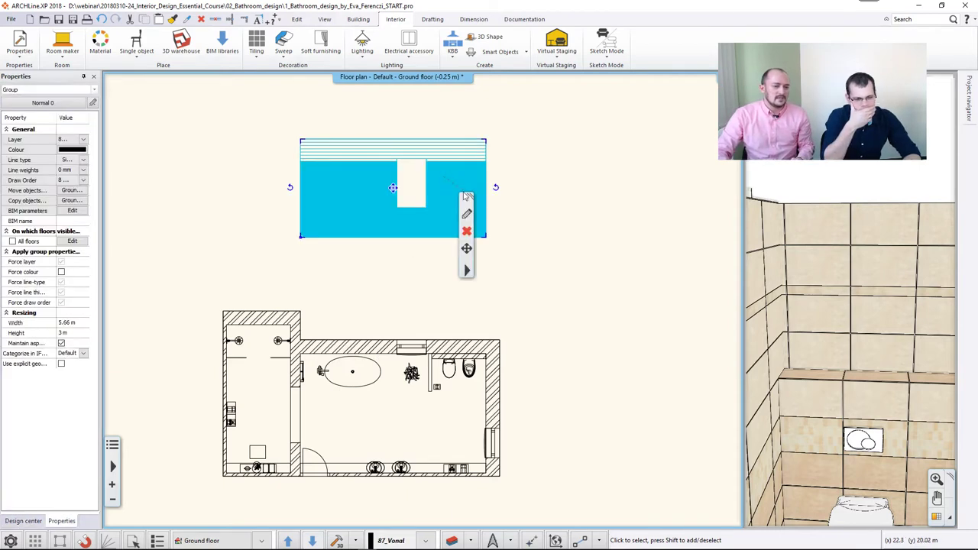
right_click(493, 275)
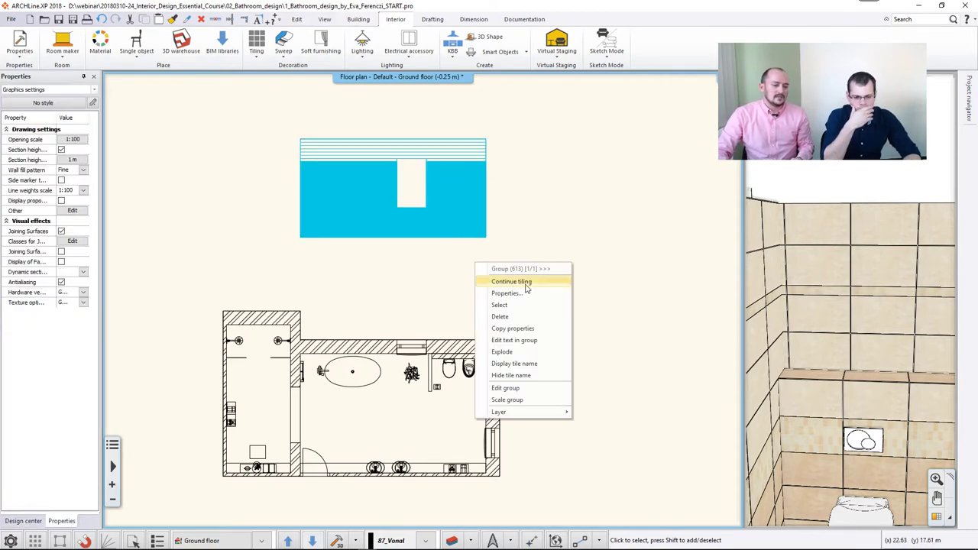
left_click(526, 283)
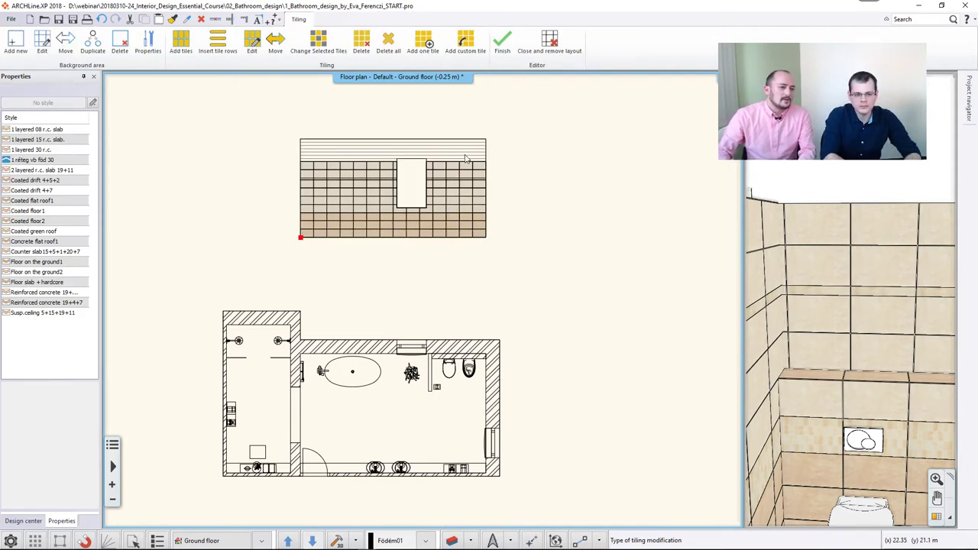
- Shorten the darker bottom tile area by offsetting its right edge about 1.62 m inward to the joint just right of the window opening
scroll(449, 233, "up", 2)
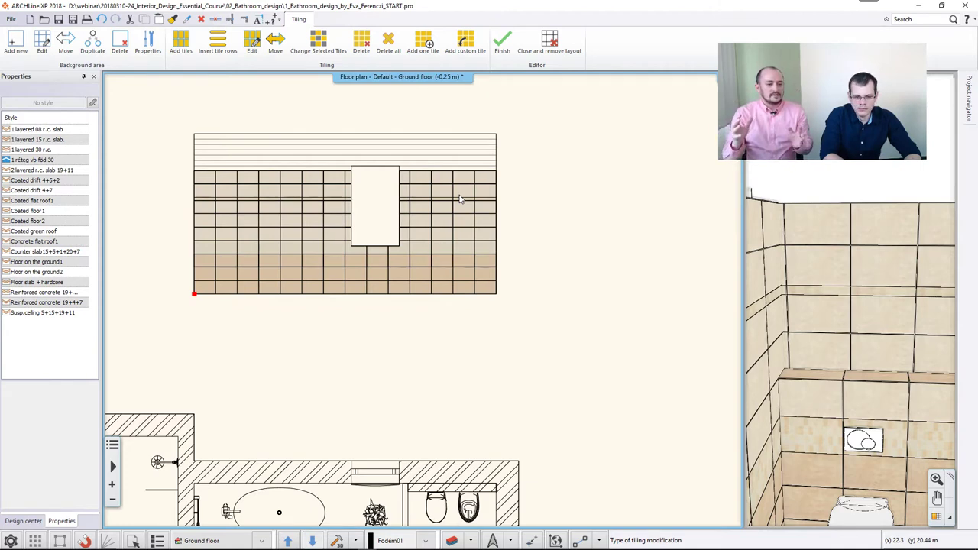
left_click(46, 41)
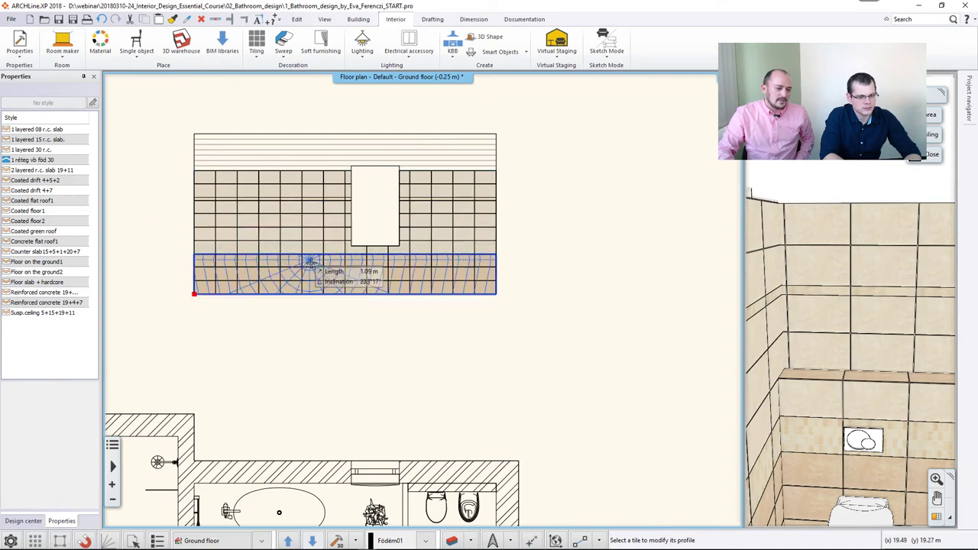
left_click(405, 281)
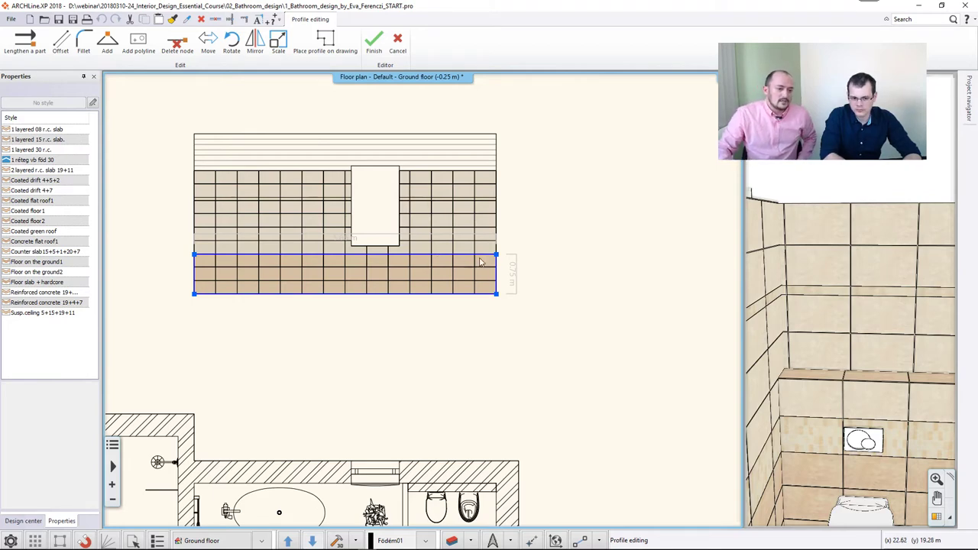
right_click(505, 278)
left_click(516, 273)
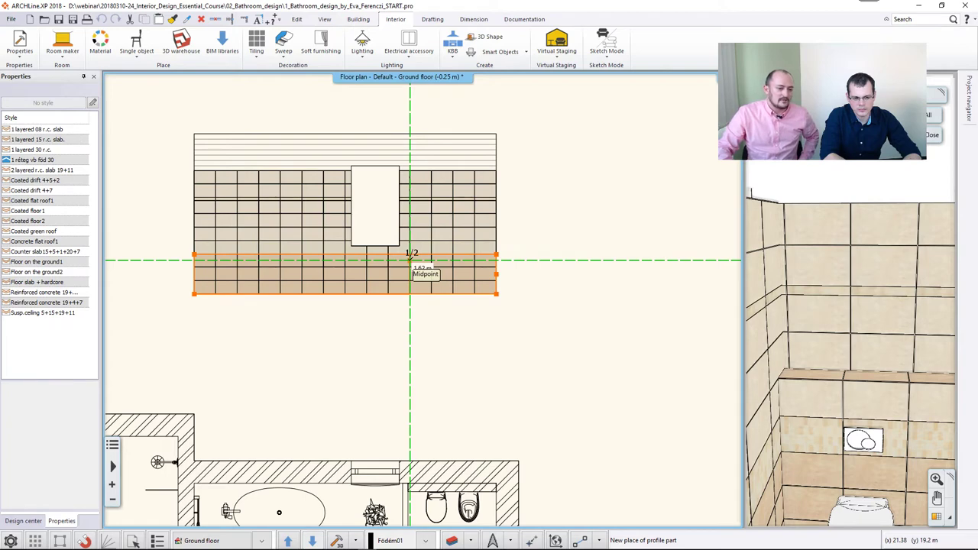
left_click(412, 265)
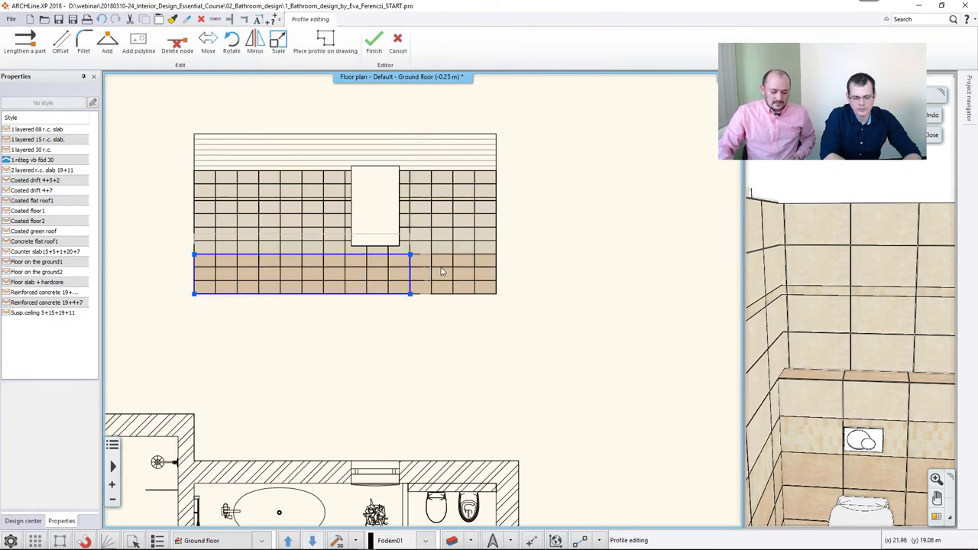
key("Return")
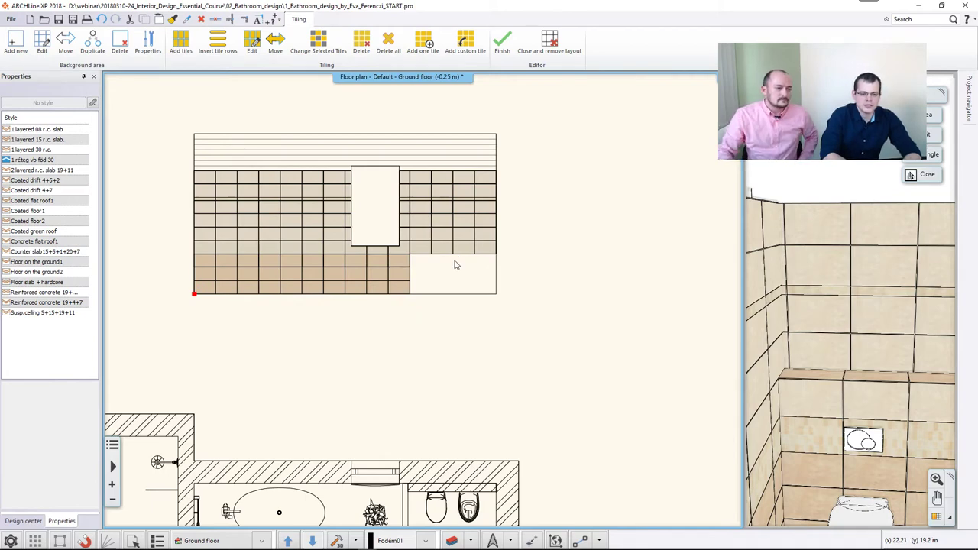
- Shorten the single-row tile area above the dark tiles by offsetting its right edge to the same joint beside the window opening
left_click(42, 42)
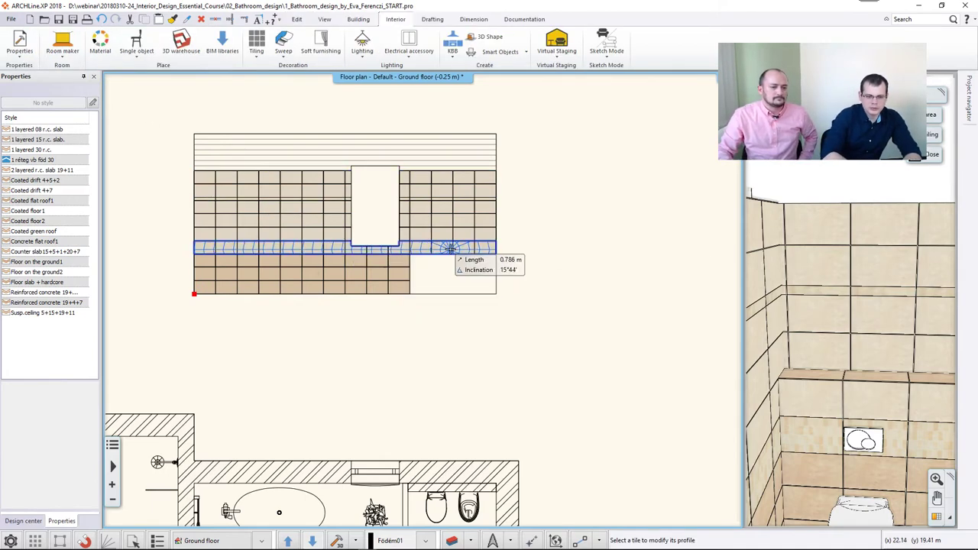
left_click(451, 249)
right_click(497, 245)
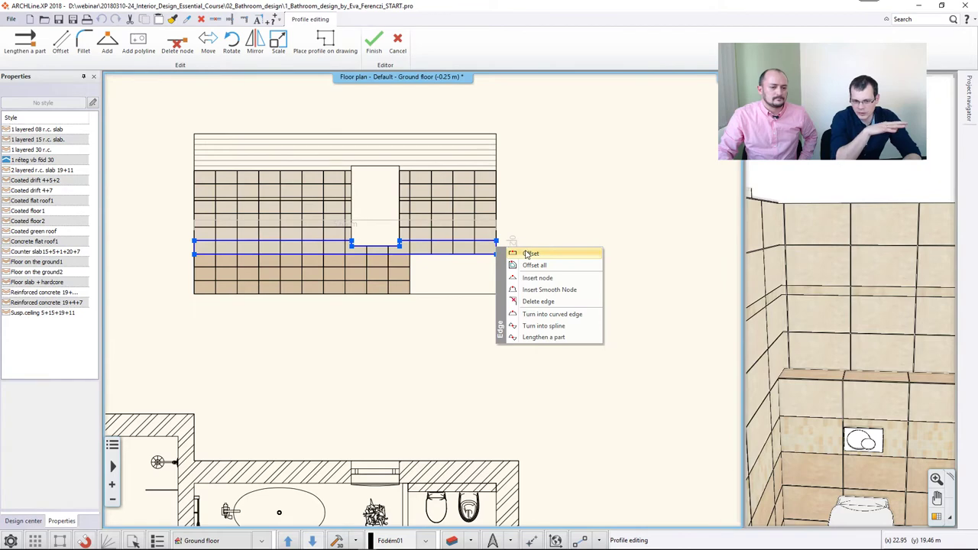
left_click(527, 254)
left_click(411, 246)
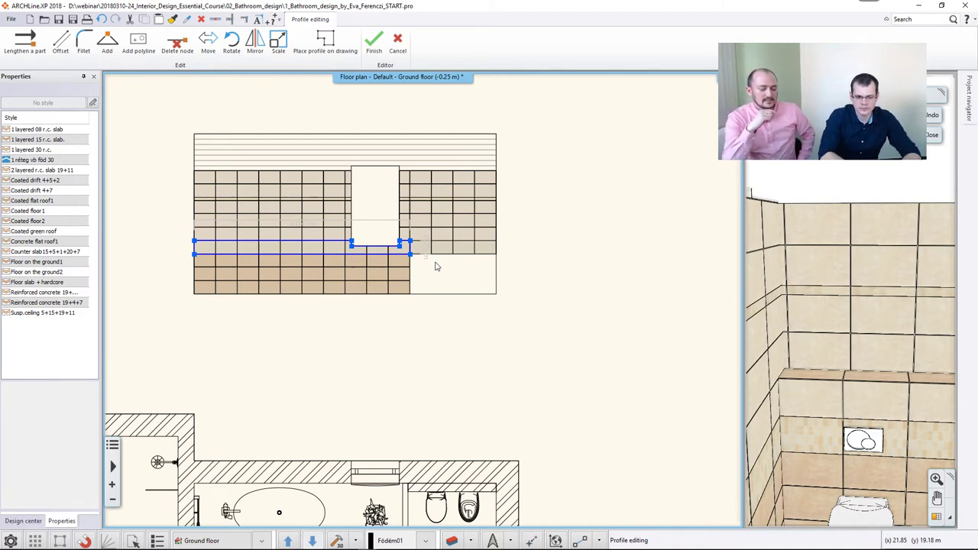
right_click(436, 265)
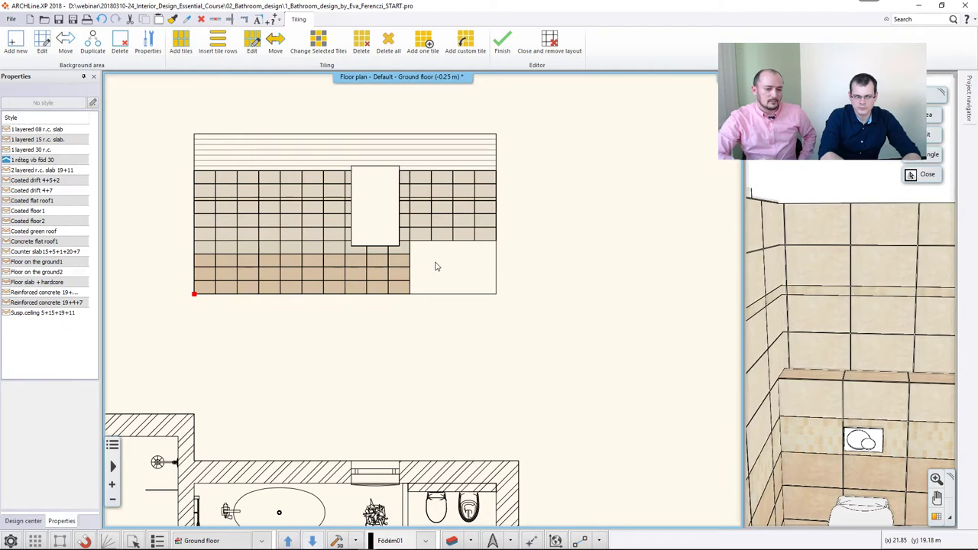
- Edit the three-row tile area's profile and insert a node on its right edge at the lowest row's joint, about 0.496 m below the upper corner
left_click(42, 43)
left_click(417, 217)
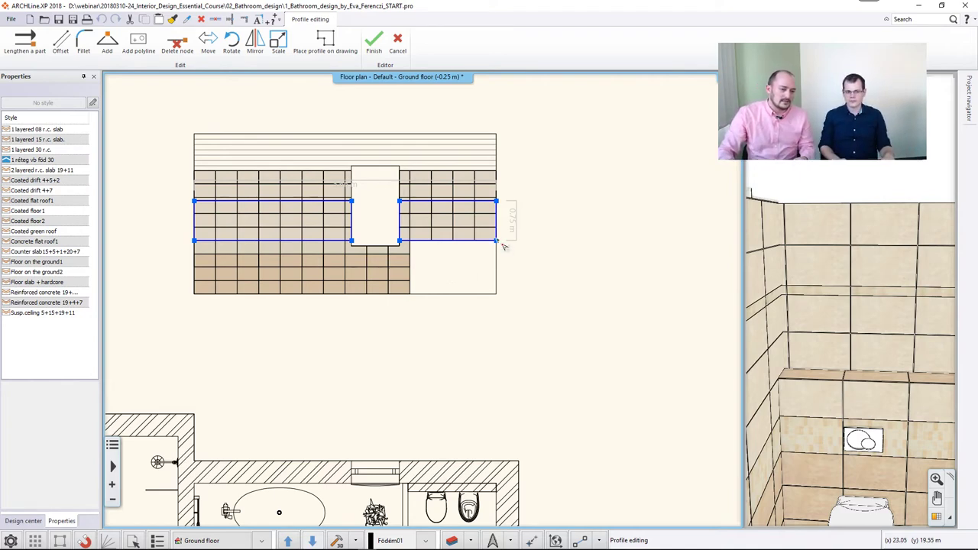
scroll(493, 239, "up", 1)
scroll(494, 239, "up", 5)
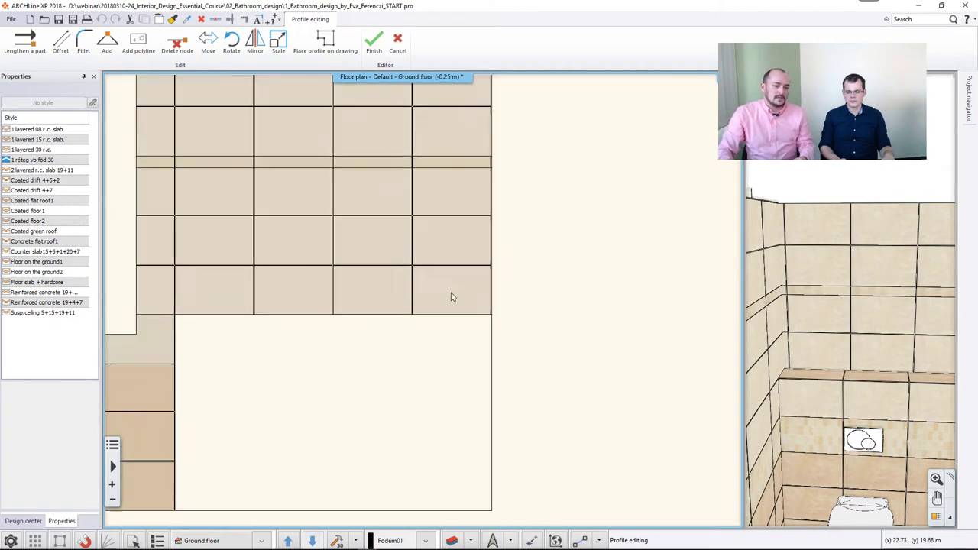
right_click(509, 269)
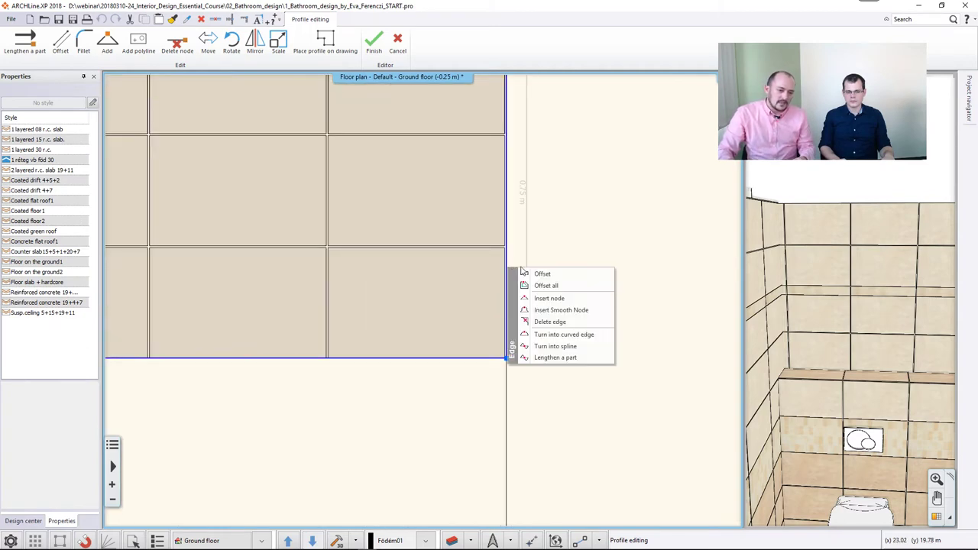
left_click(527, 297)
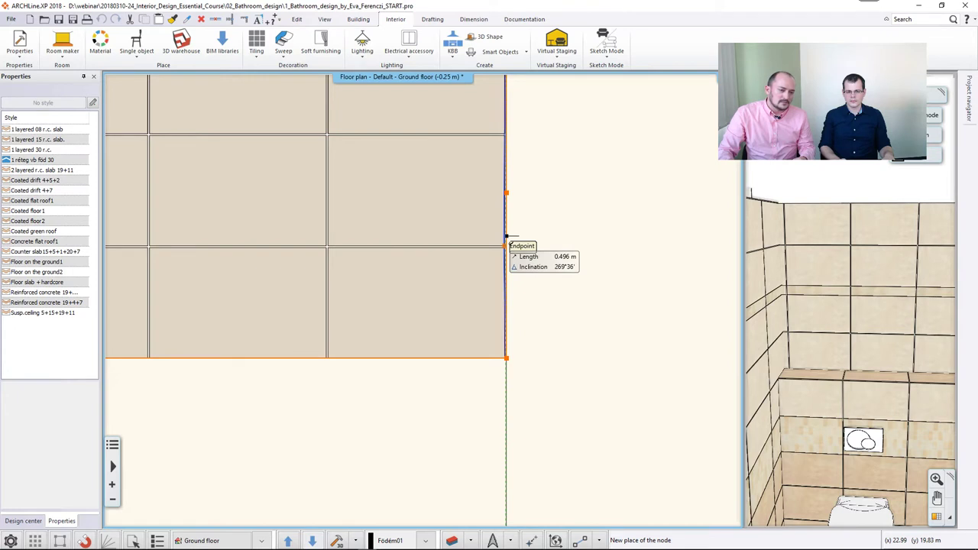
scroll(507, 244, "up", 3)
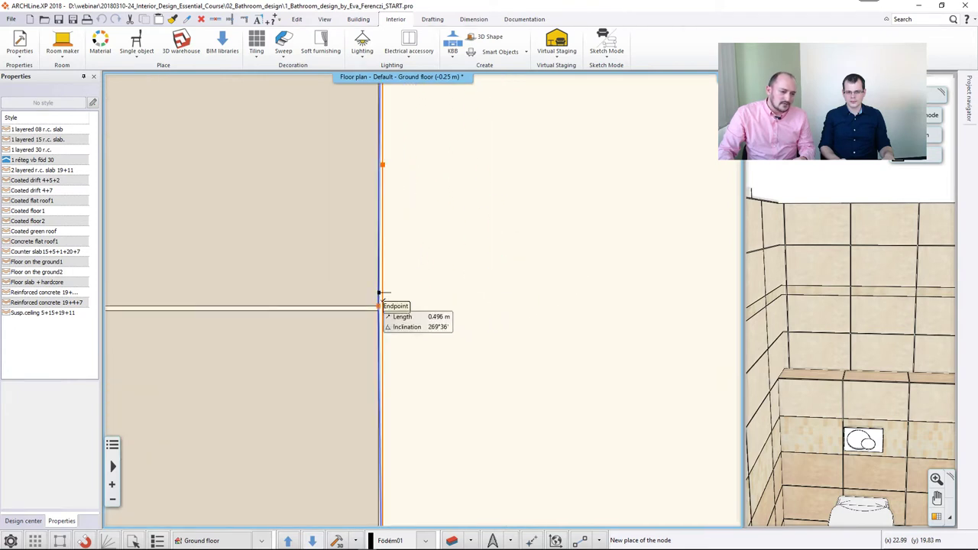
scroll(384, 293, "up", 2)
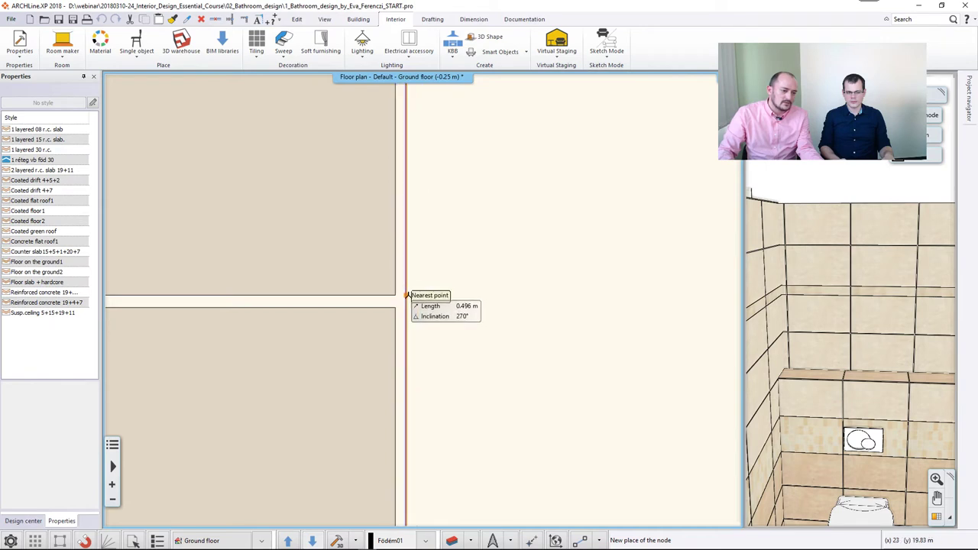
left_click(406, 295)
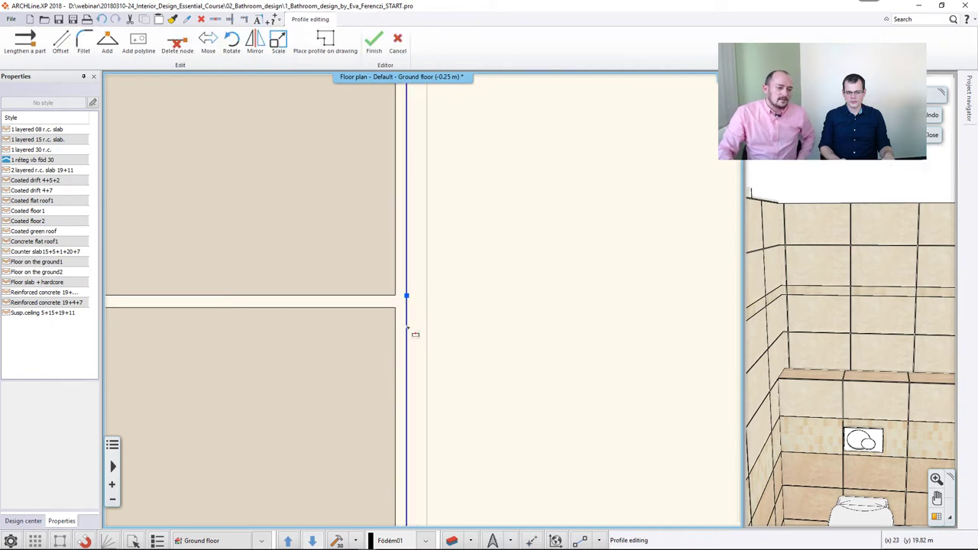
- Offset the edge segment below the new node inward to the joint beside the window opening, cutting the lowest tile row out of the area
right_click(406, 329)
left_click(424, 333)
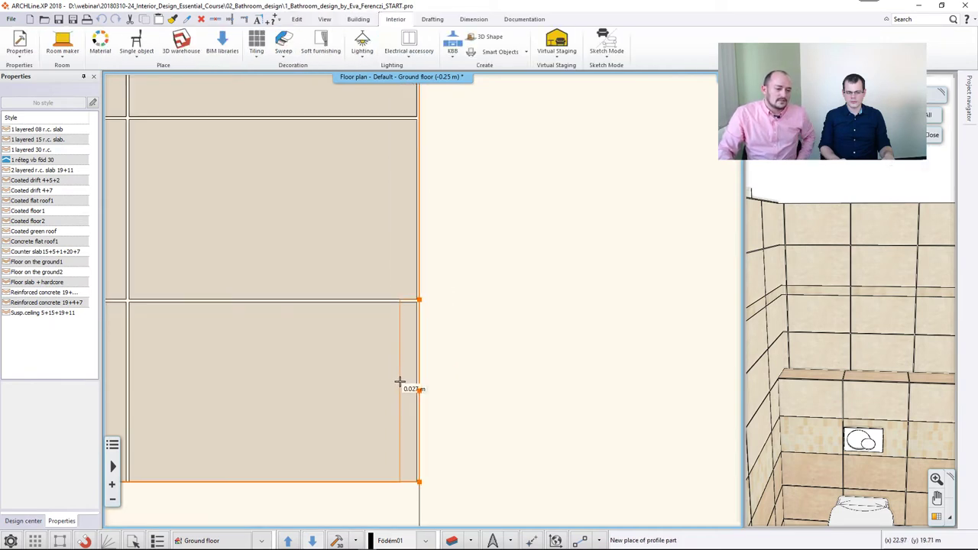
middle_click_drag(321, 321, 477, 309)
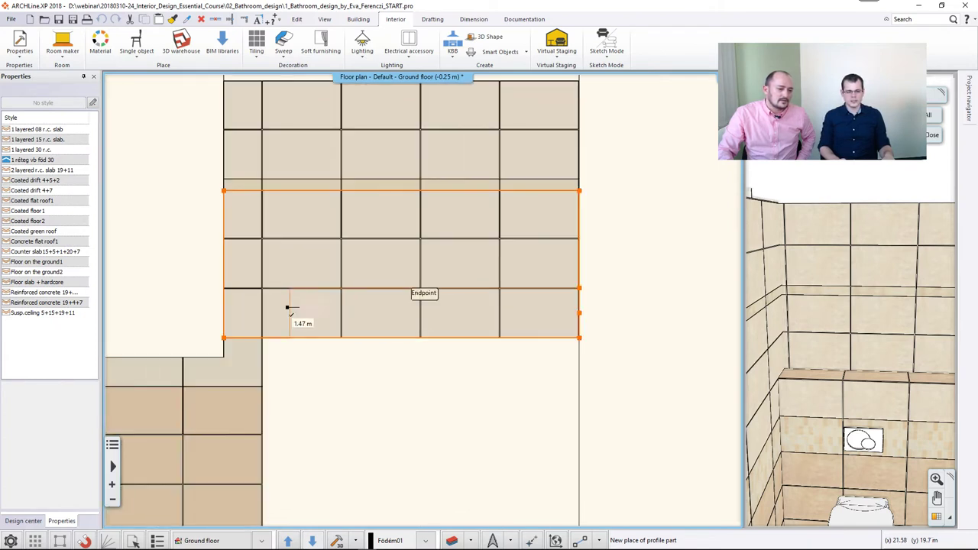
left_click(261, 311)
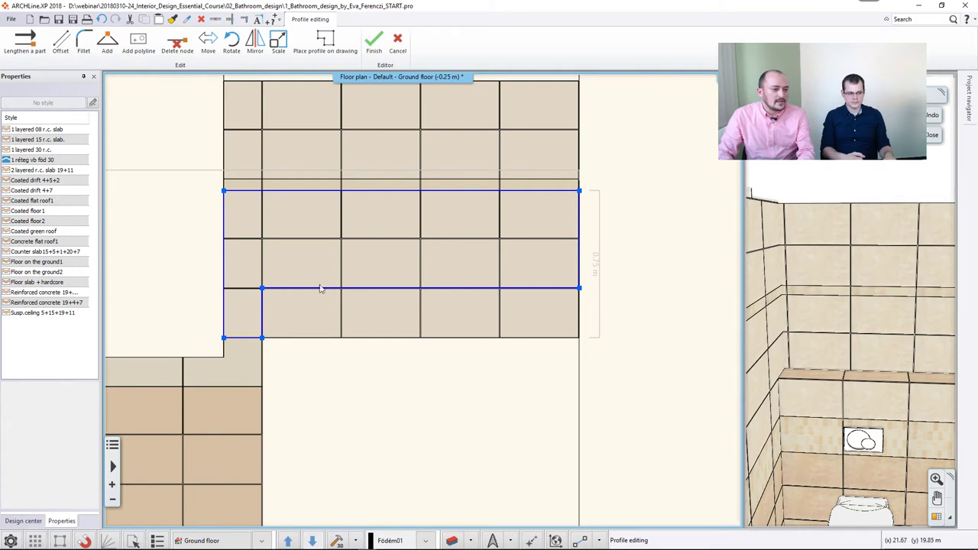
scroll(329, 314, "up", 6)
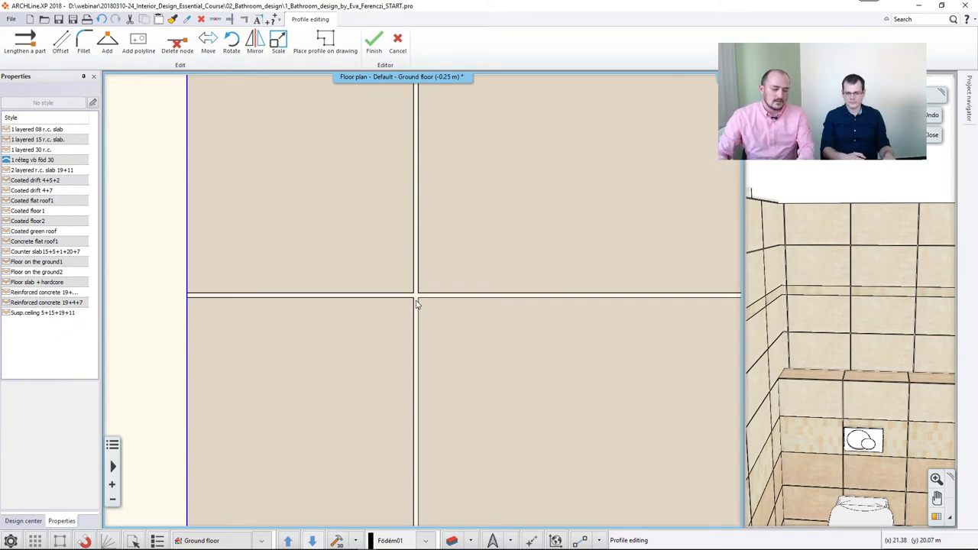
scroll(416, 304, "down", 5)
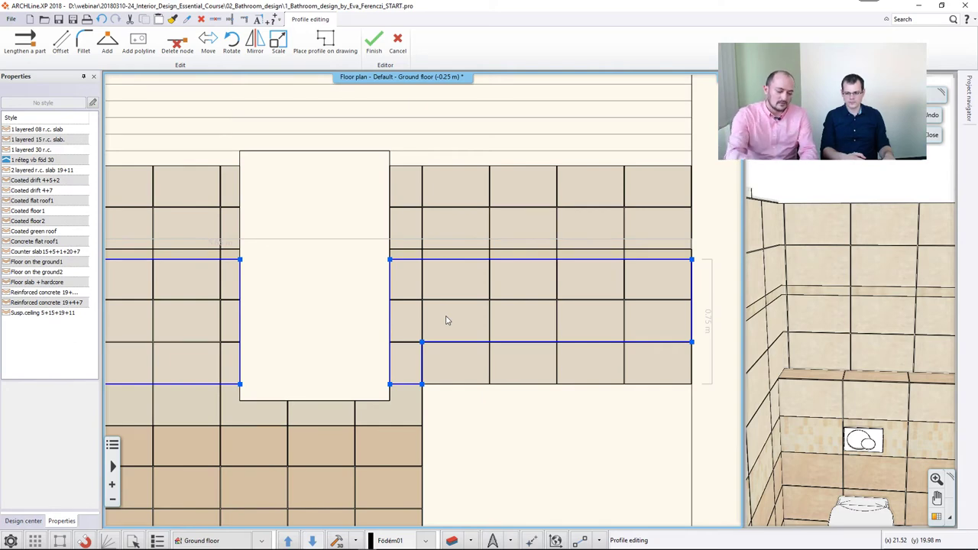
- Finish the three-row tile area's profile edit and leave the tiling layout editor
scroll(447, 321, "down", 1)
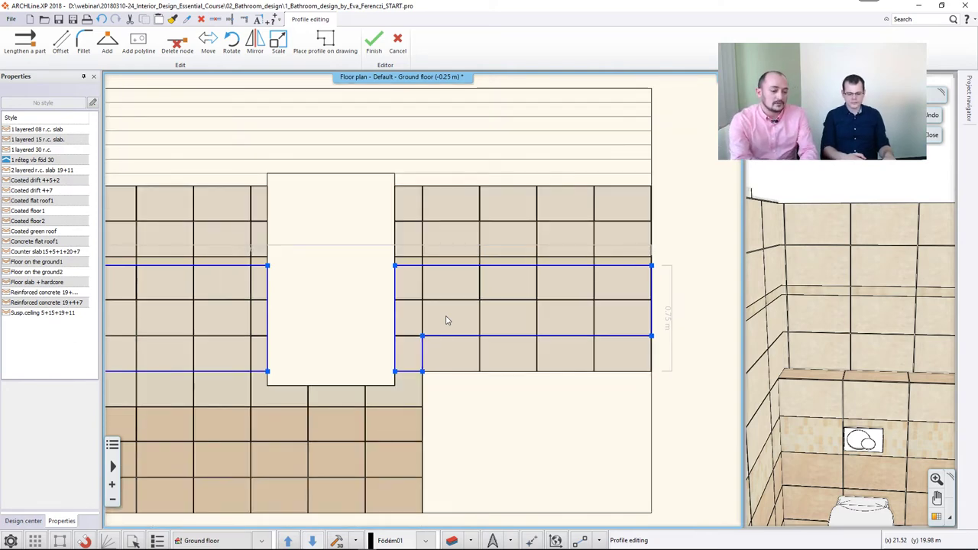
key("Return")
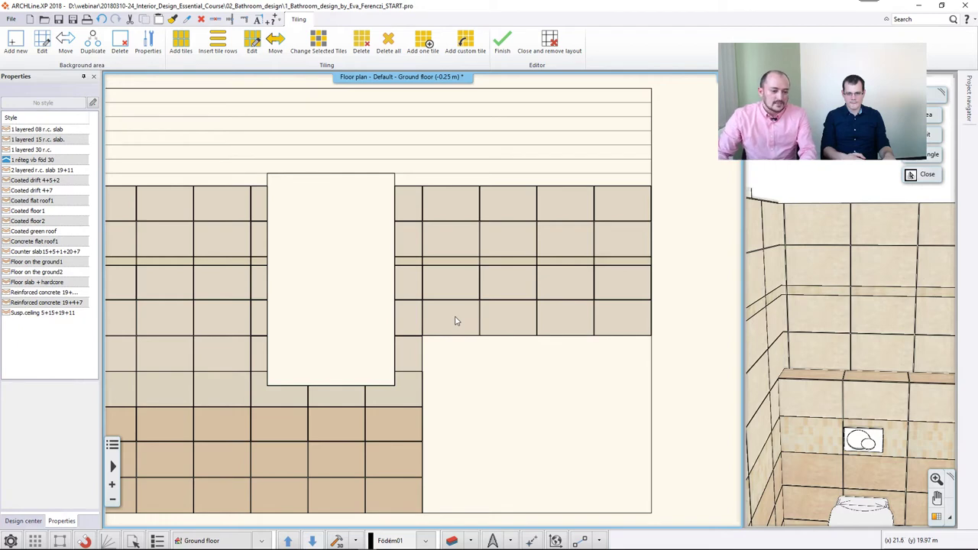
key("Escape")
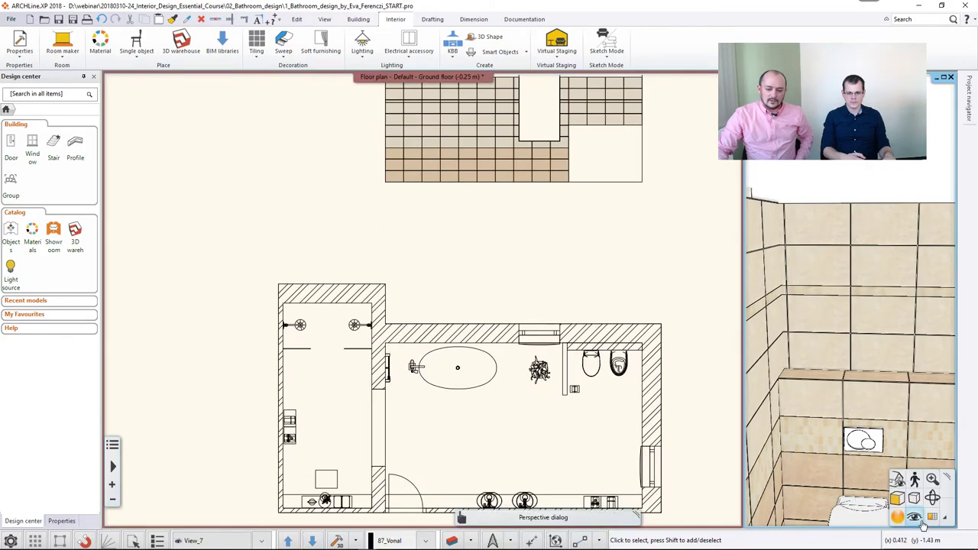
- Make the 3D view the main view, recall the saved View_0, and delete all tiling from the shower's back wall
double_click(832, 462)
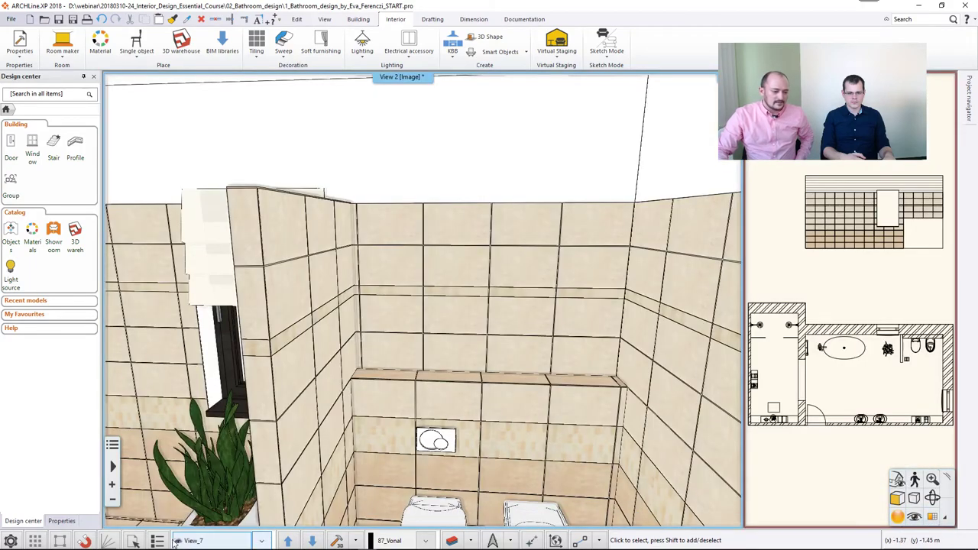
left_click(288, 541)
left_click(288, 540)
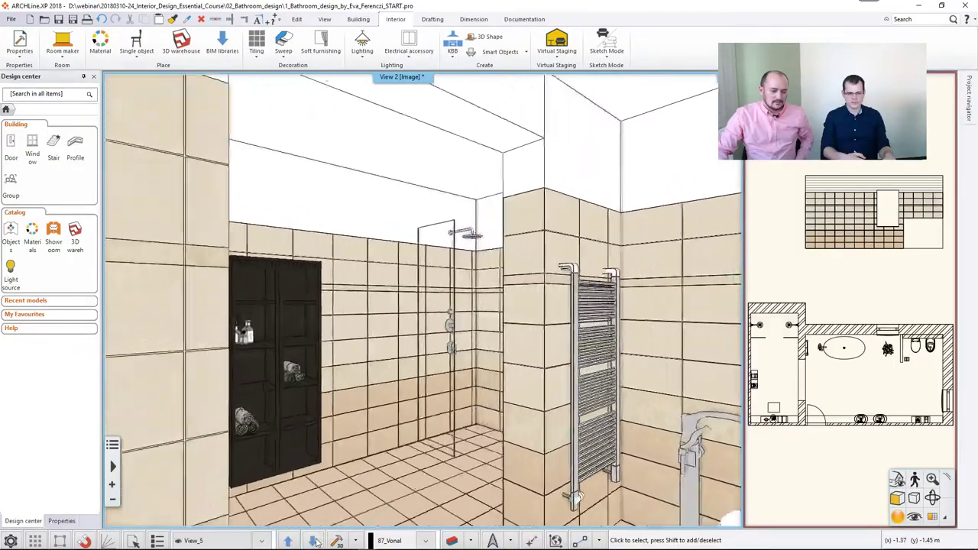
left_click(314, 541)
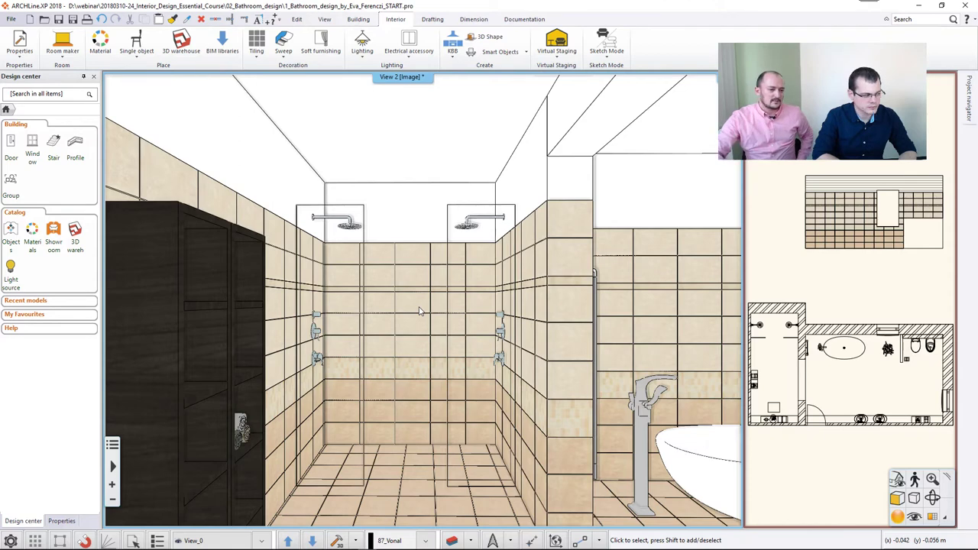
right_click(418, 311)
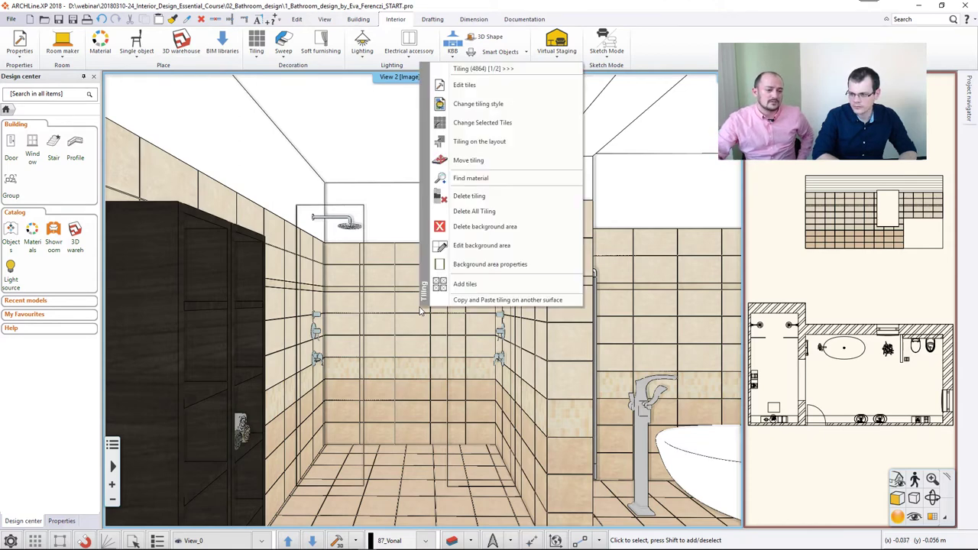
left_click(463, 212)
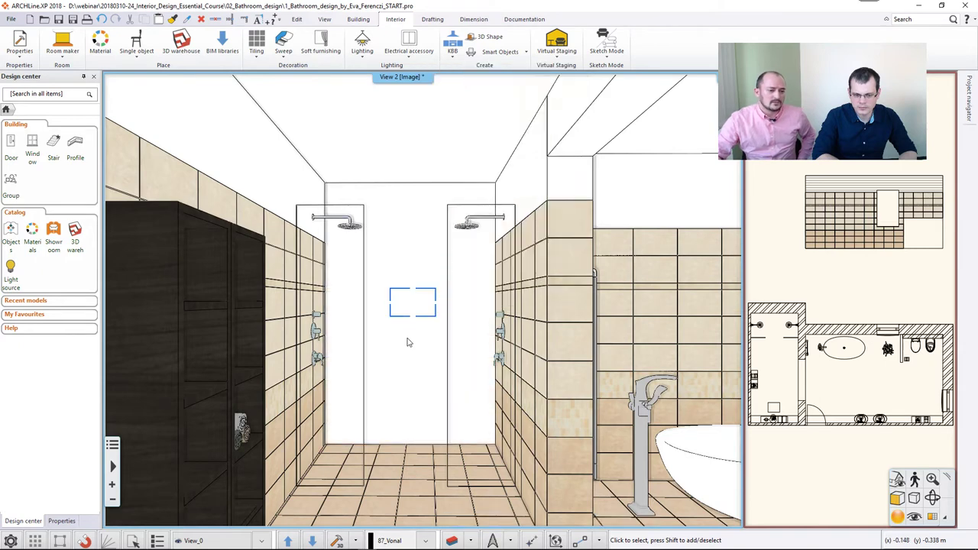
- Start tiling the bare back wall of the shower on its wall side, limited to this wall only
right_click(398, 263)
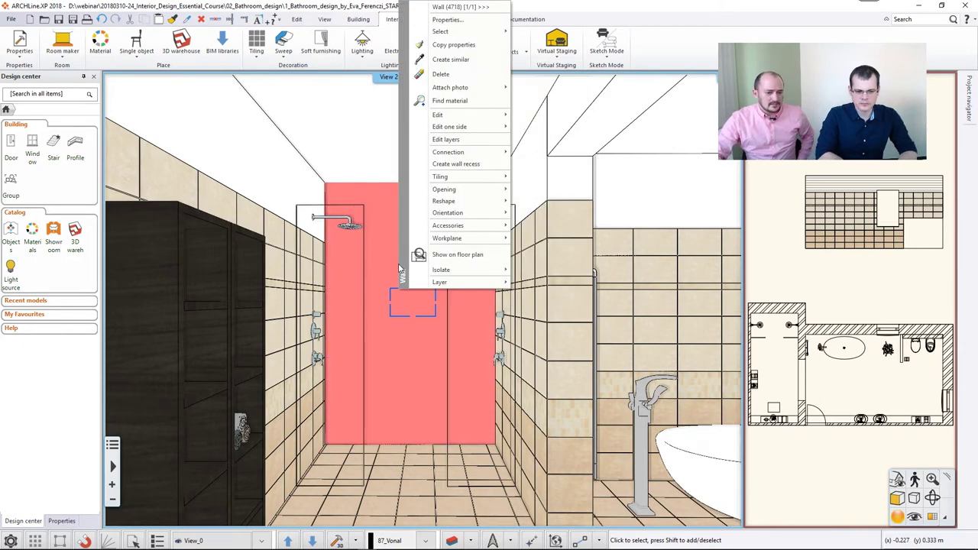
mouse_move(452, 178)
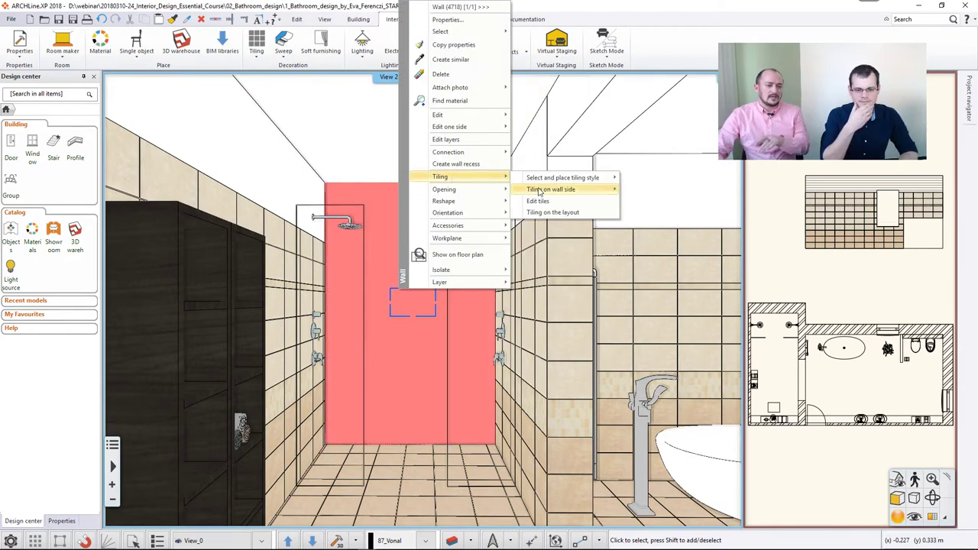
mouse_move(579, 191)
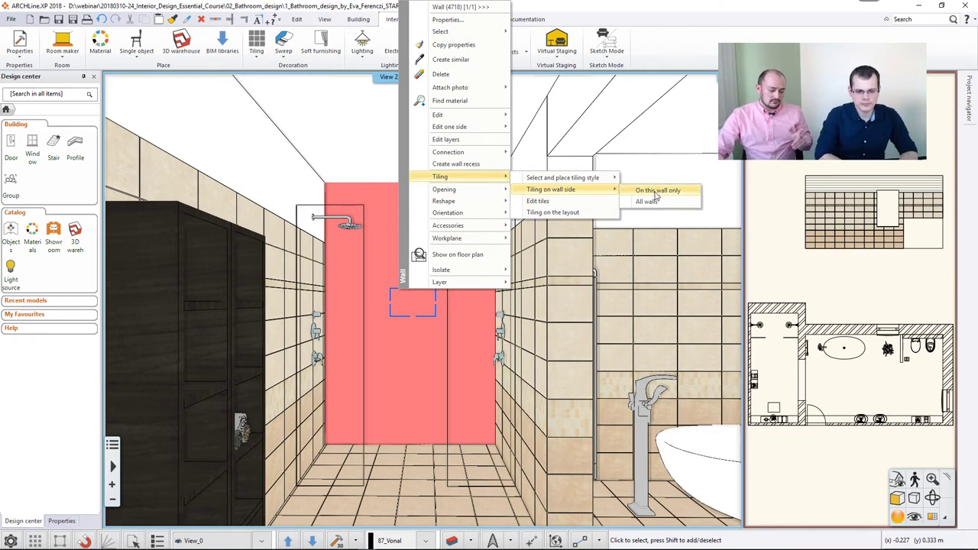
left_click(656, 191)
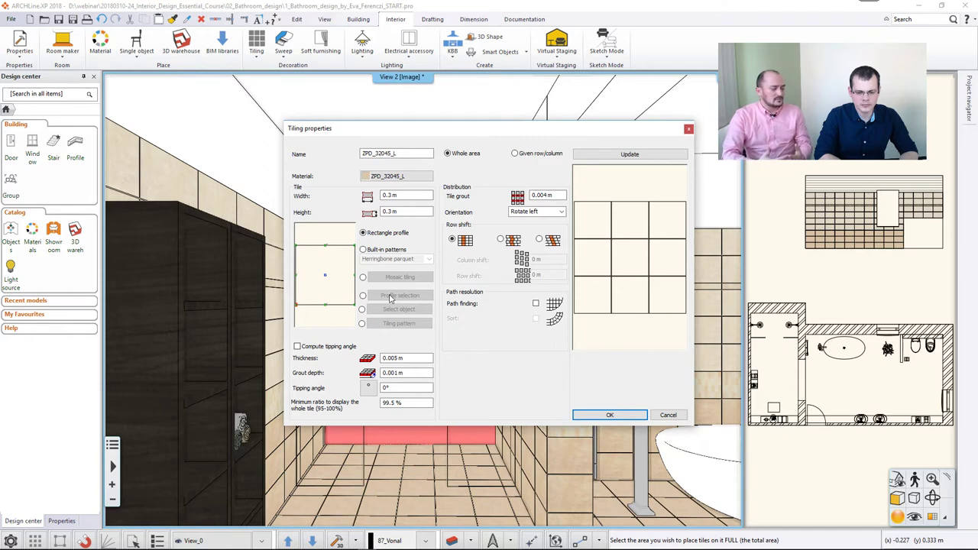
left_click(363, 250)
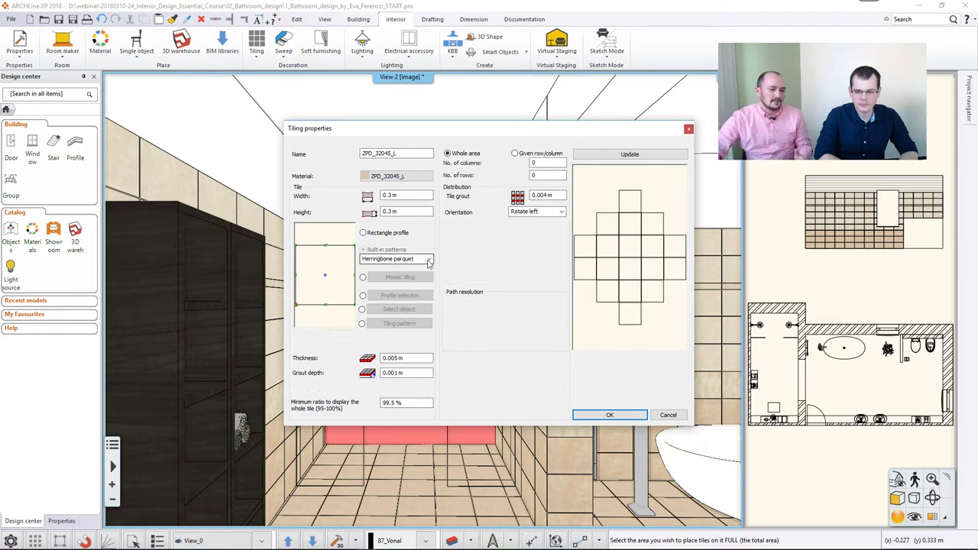
left_click(429, 259)
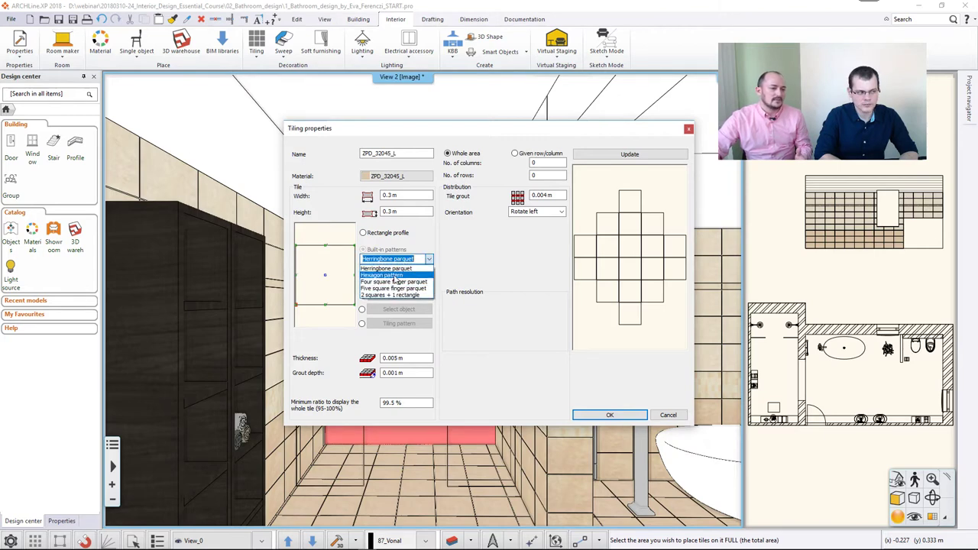
left_click(365, 237)
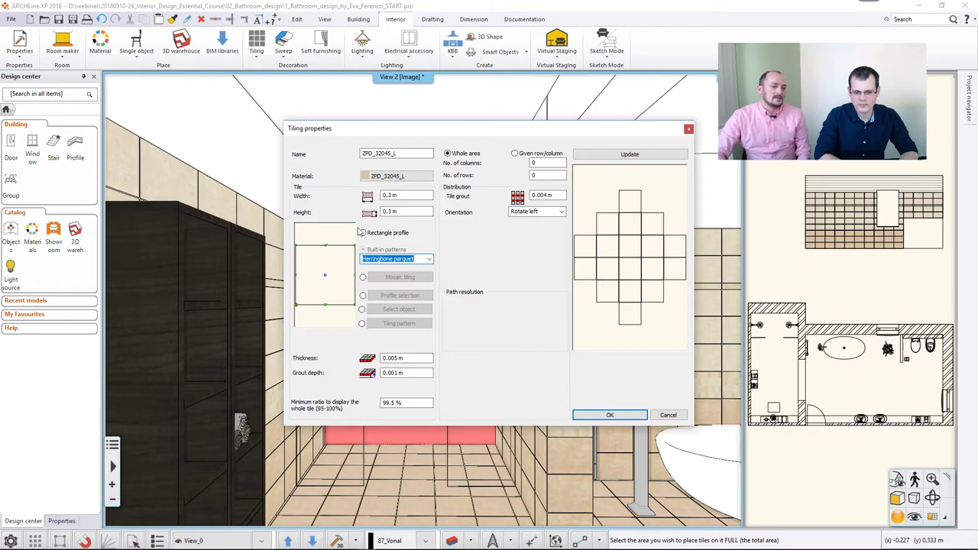
- Switch the tiling to a mosaic and set its first tile material to ZBD_42045_A_L
left_click(364, 278)
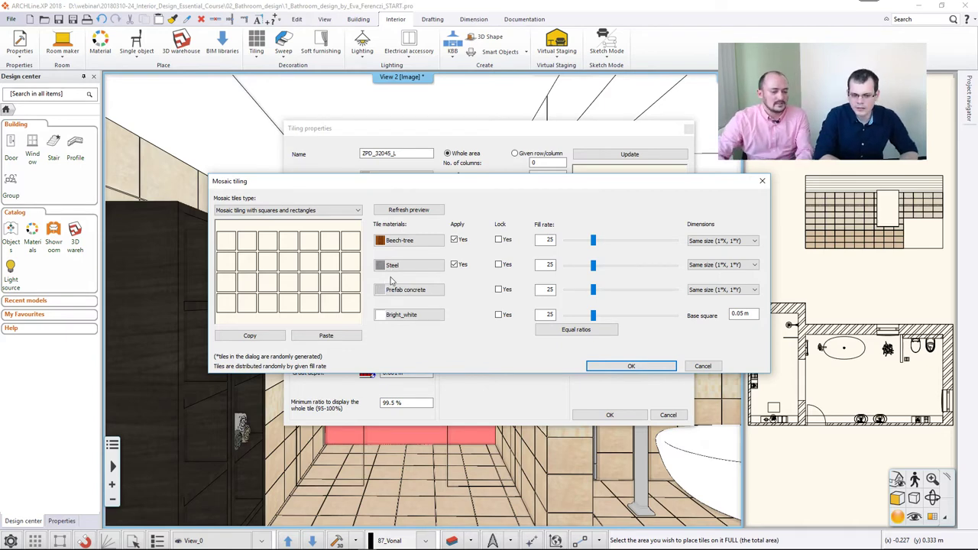
left_click(402, 240)
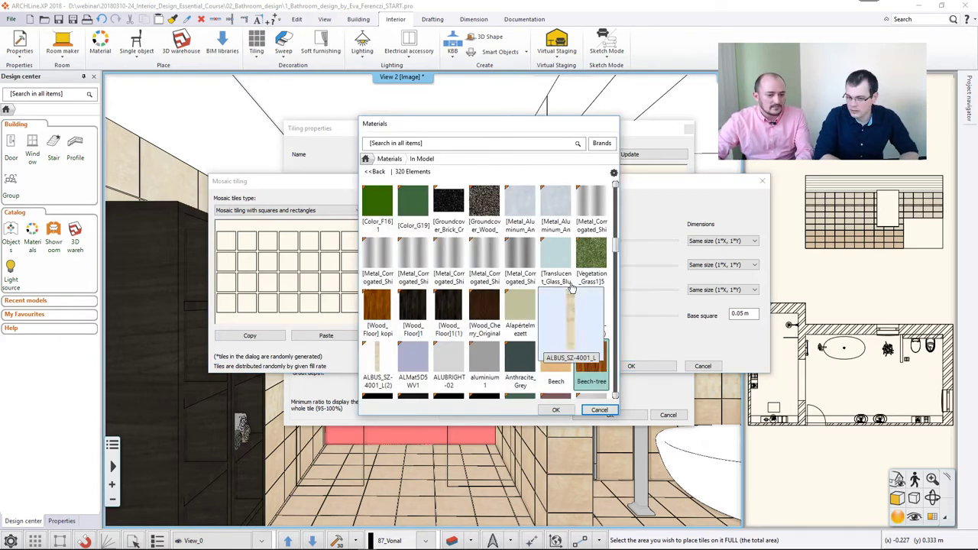
left_click_drag(614, 229, 600, 396)
mouse_move(484, 318)
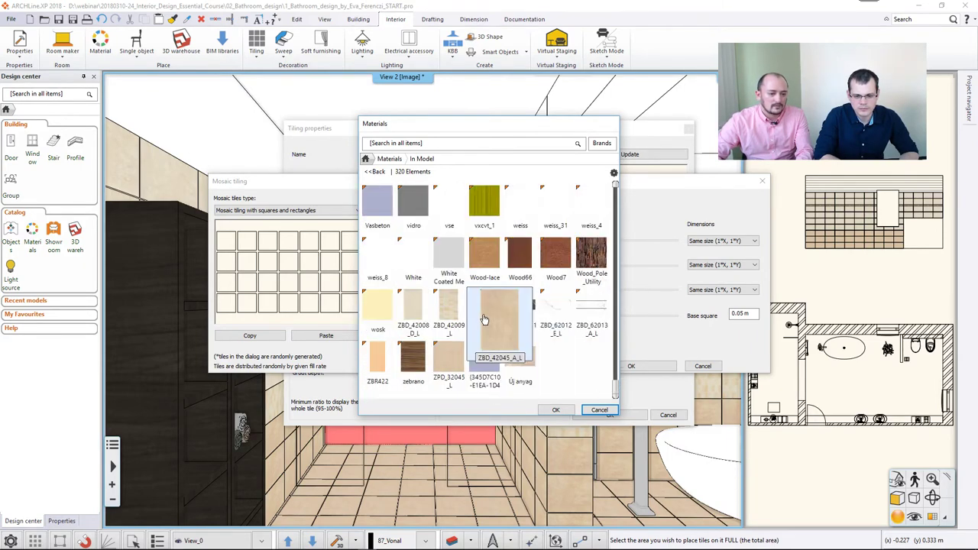
left_click(483, 318)
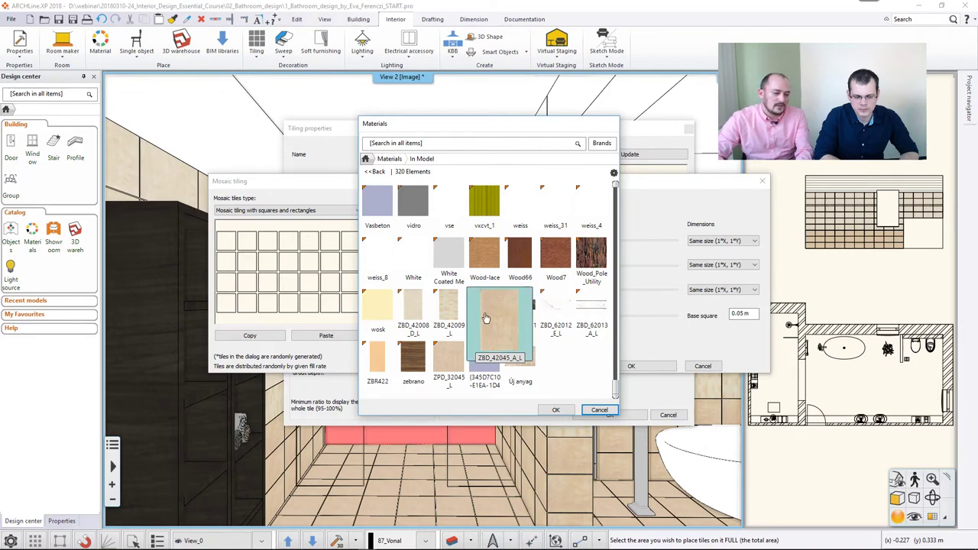
left_click(556, 411)
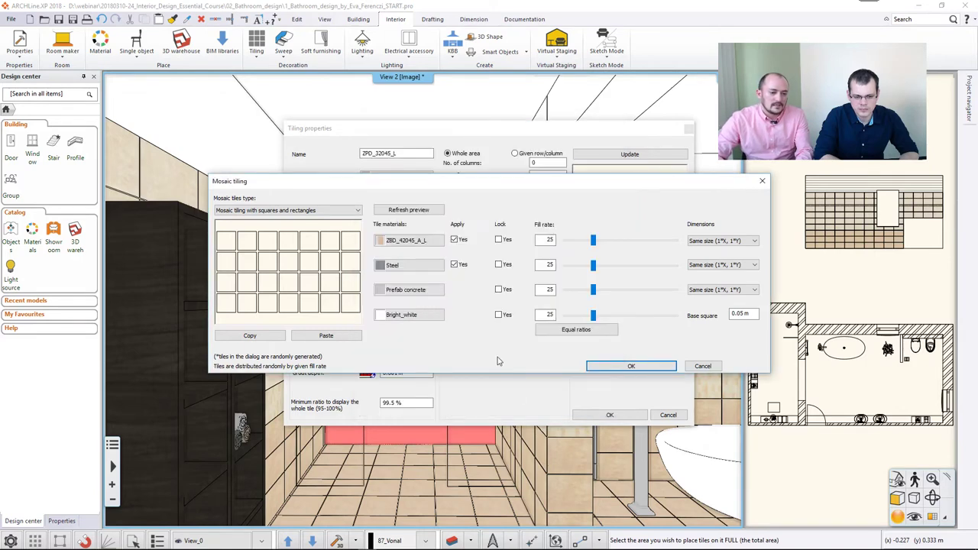
- Replace the Steel tile material of the mosaic with ZBD_42009_L
left_click(417, 264)
left_click_drag(616, 360, 614, 391)
scroll(614, 392, "down", 2)
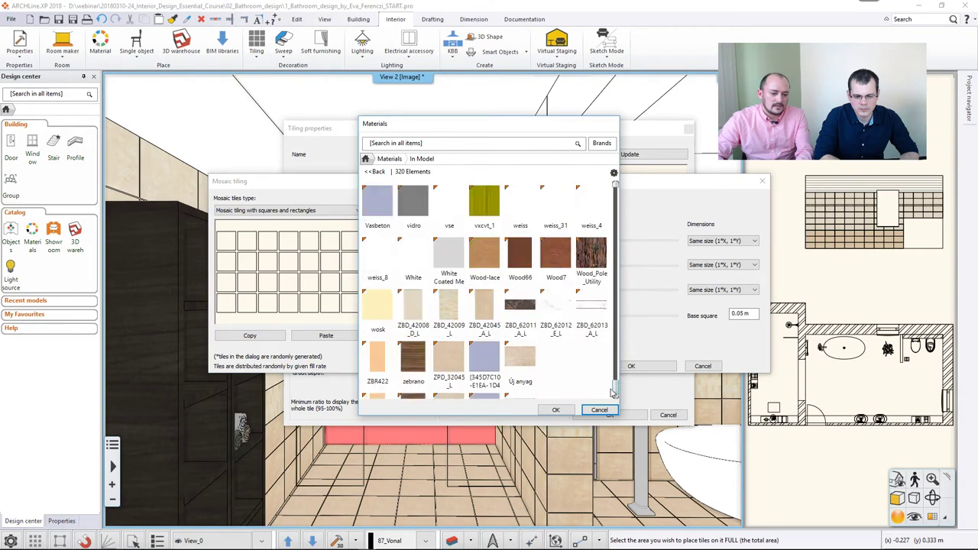
left_click(451, 313)
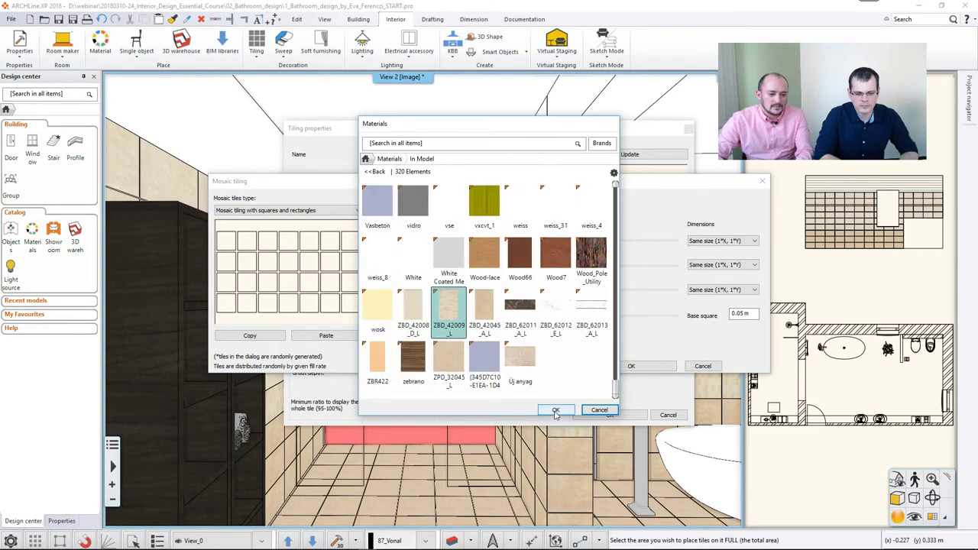
left_click(555, 410)
- Replace the mosaic's third tile material, Prefab concrete, with Tile_blocks-003
left_click(417, 292)
scroll(493, 320, "up", 20)
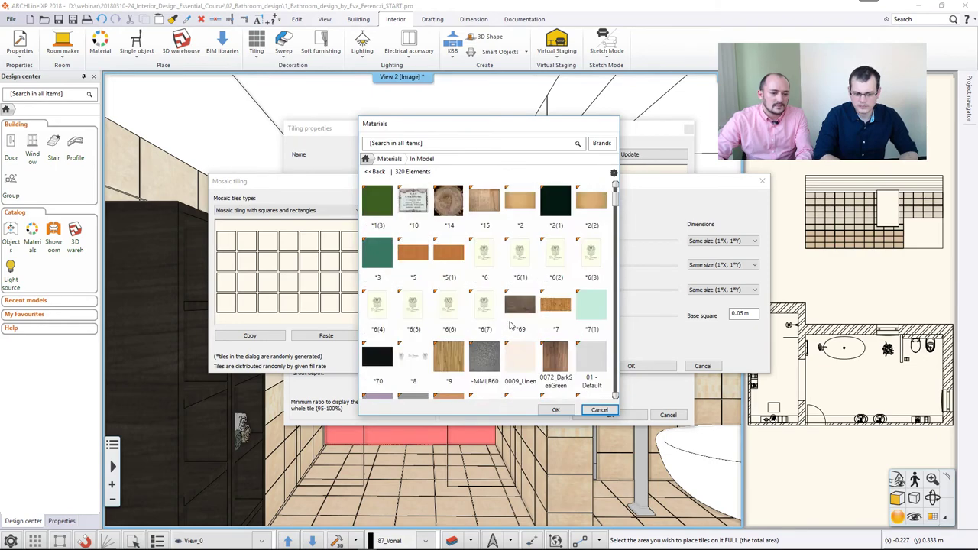
scroll(511, 325, "down", 10)
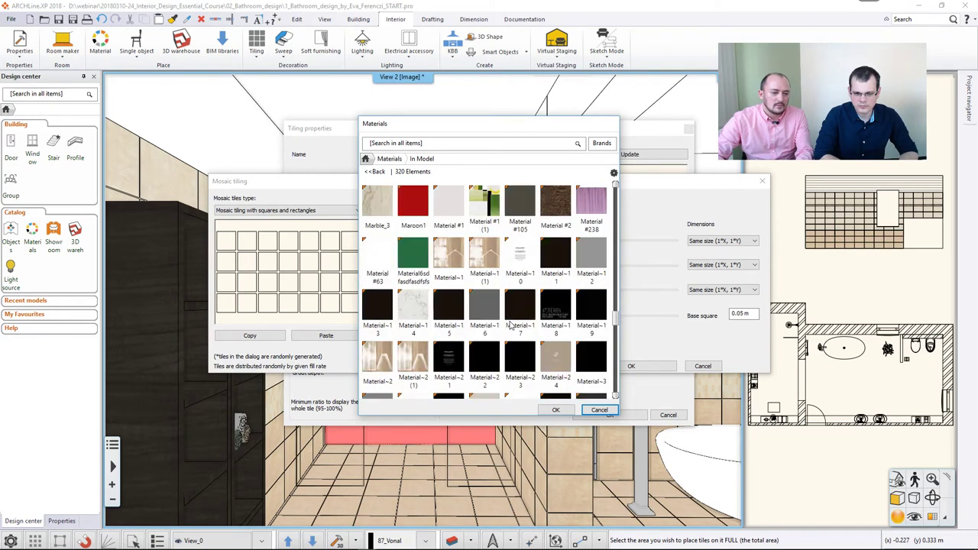
scroll(511, 325, "down", 15)
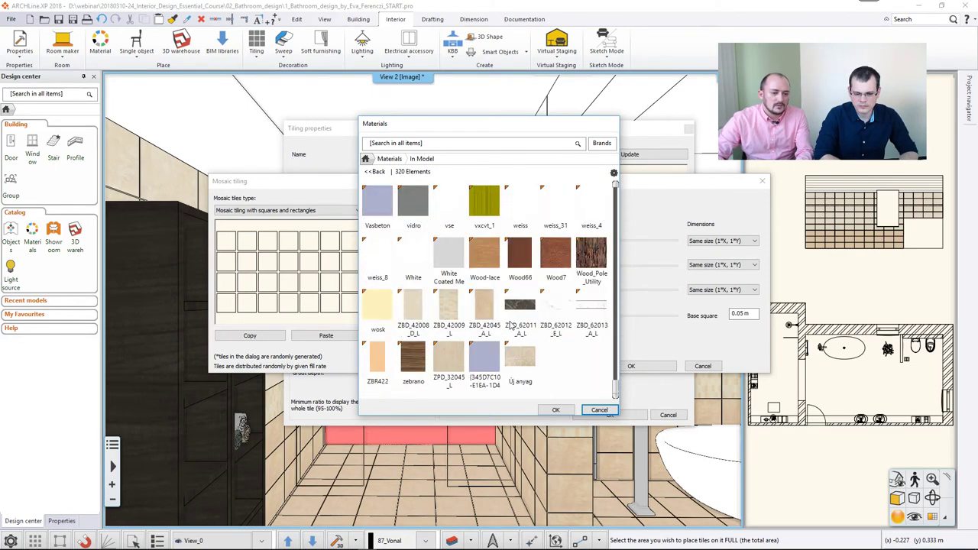
scroll(510, 325, "up", 5)
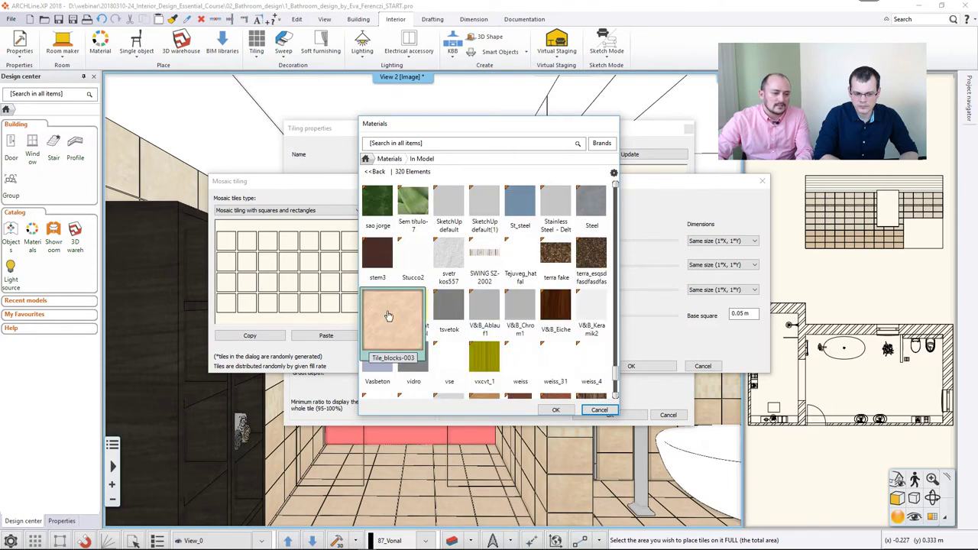
left_click(383, 316)
left_click(556, 409)
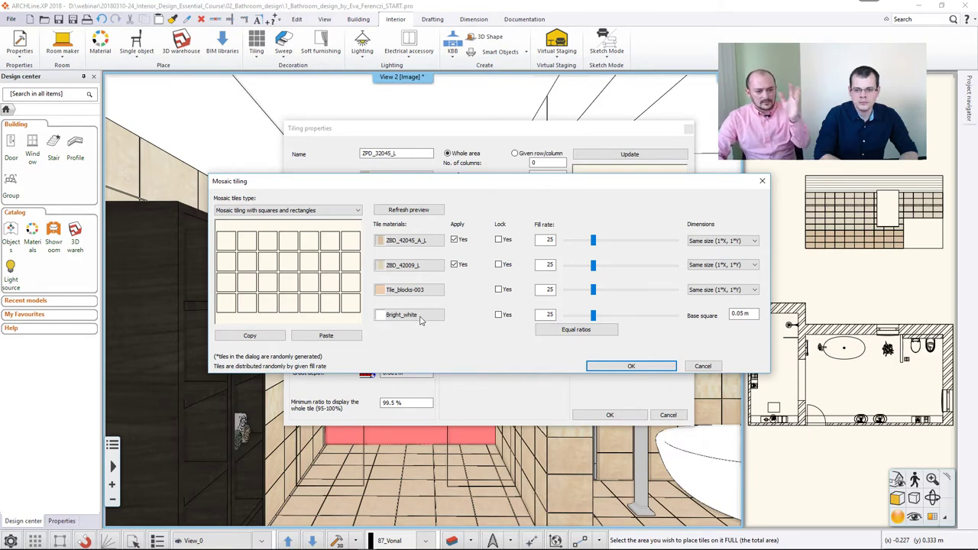
- Search all materials for "white" and set the mosaic's fourth tile material to White
left_click(410, 314)
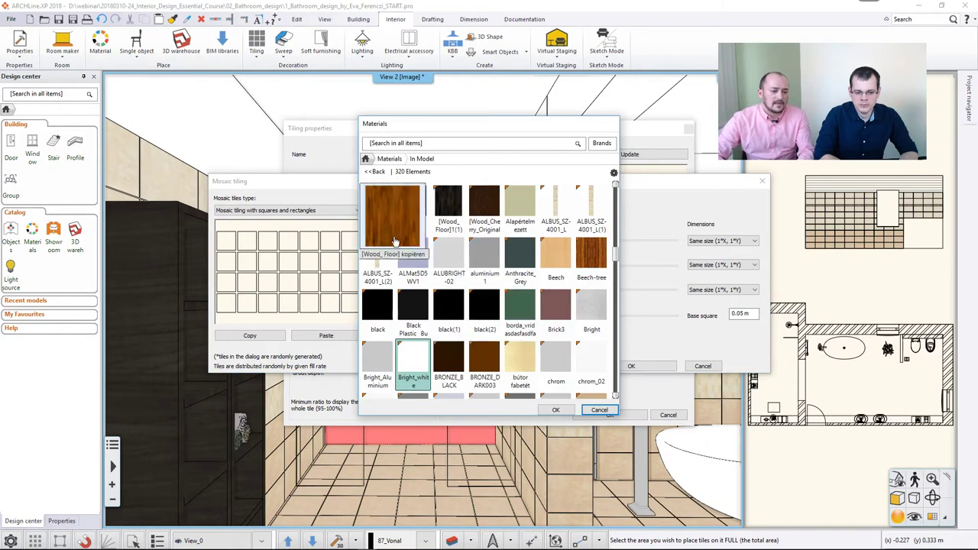
scroll(427, 222, "down", 3)
left_click(375, 171)
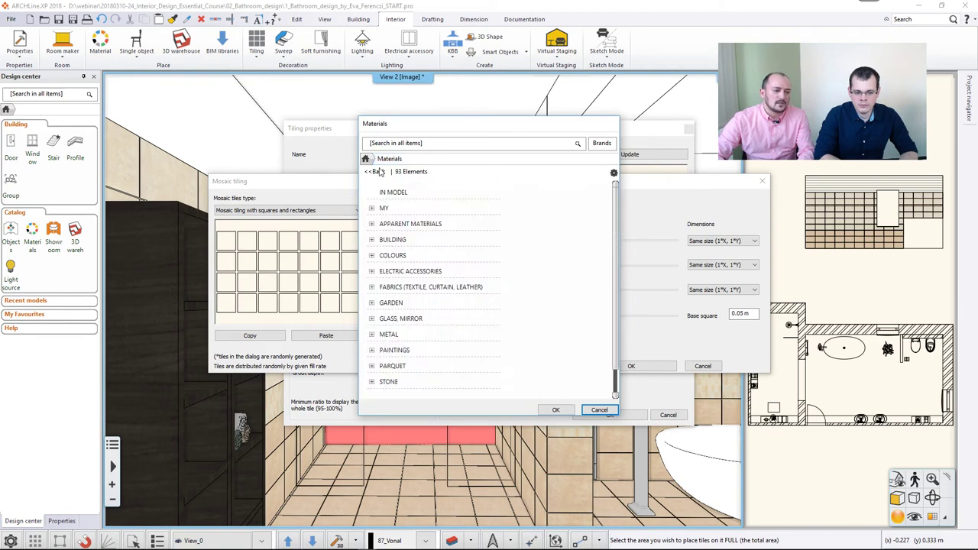
left_click(401, 144)
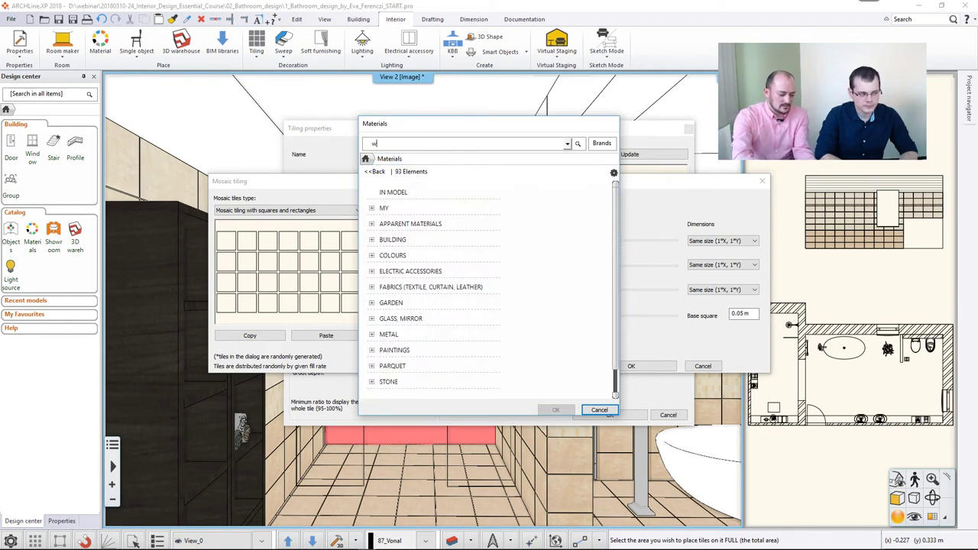
type("white")
key("Return")
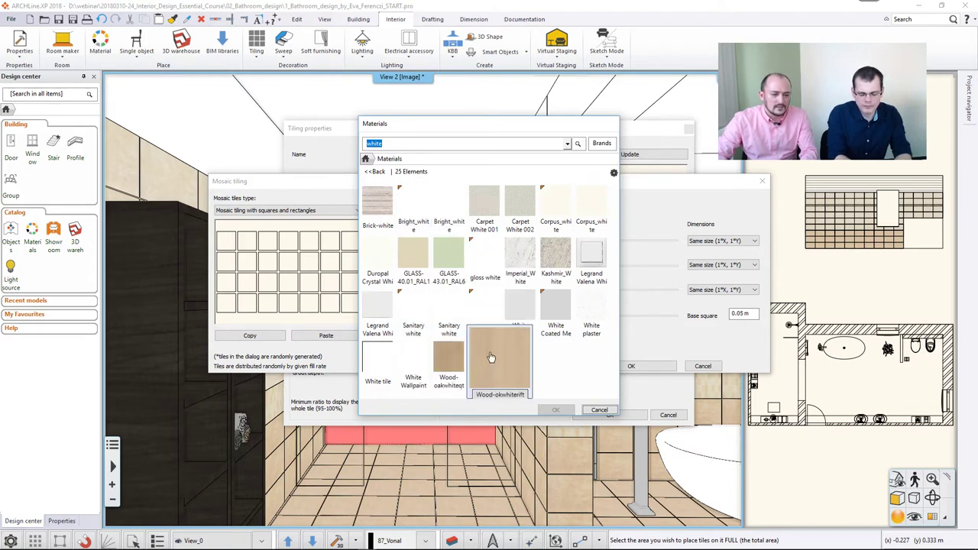
left_click(484, 317)
left_click(555, 410)
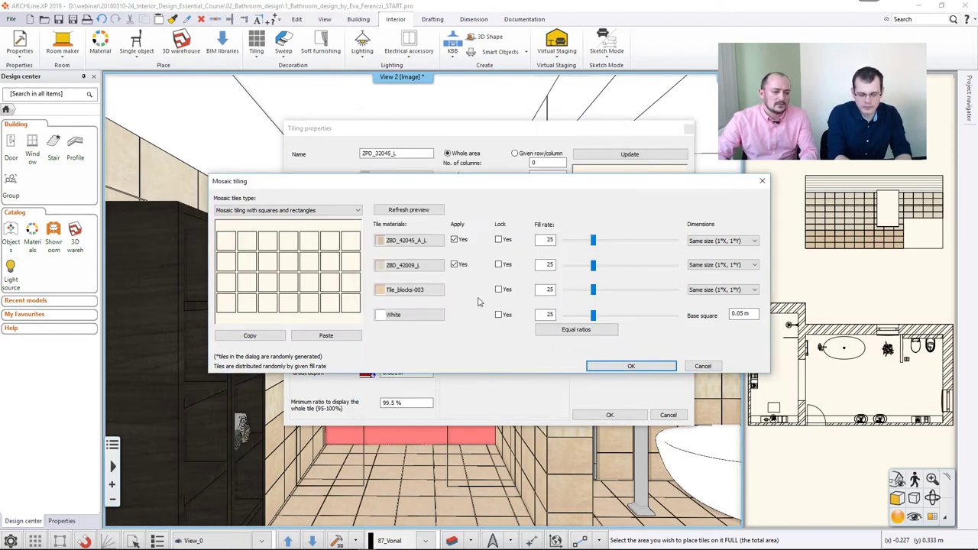
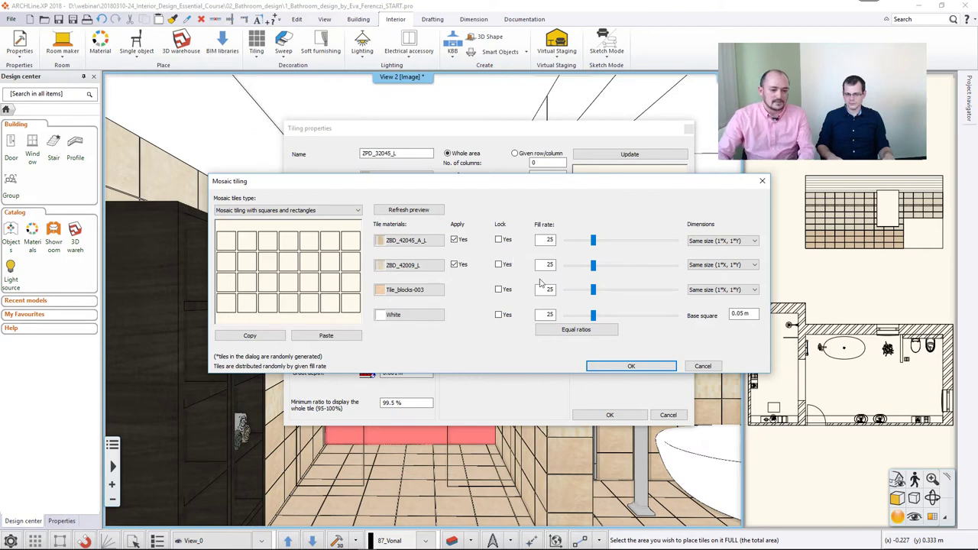
- Accept the mosaic and tiling settings and place the mosaic on the rear shower wall
left_click(603, 366)
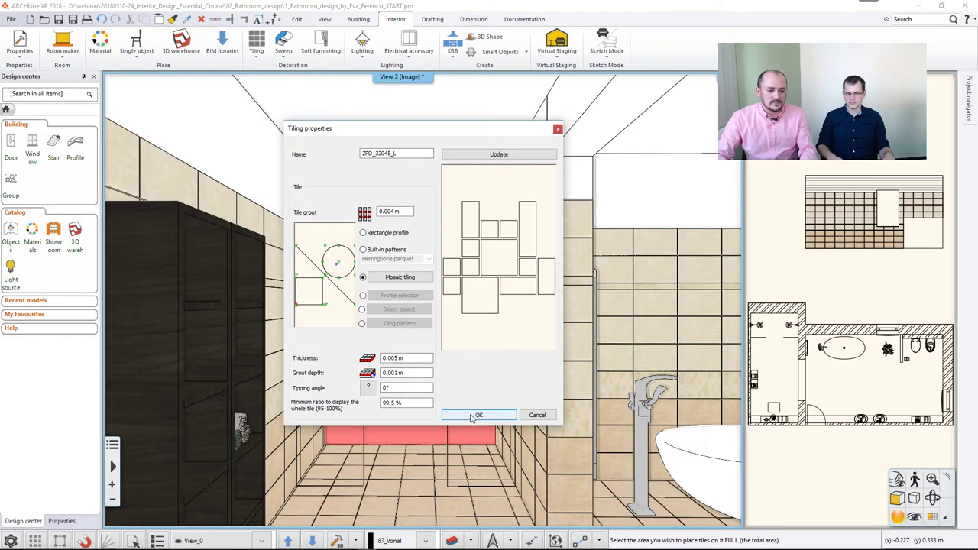
left_click(473, 415)
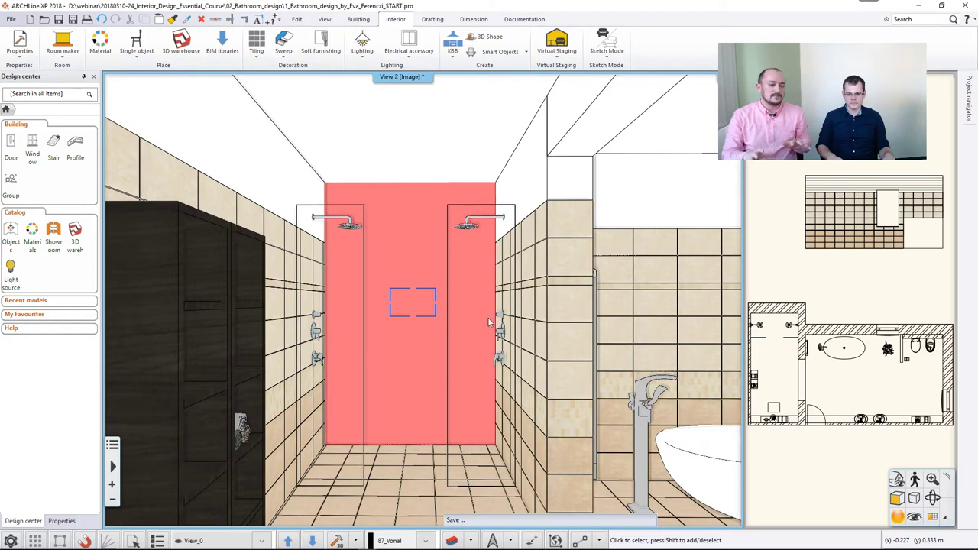
left_click(487, 317)
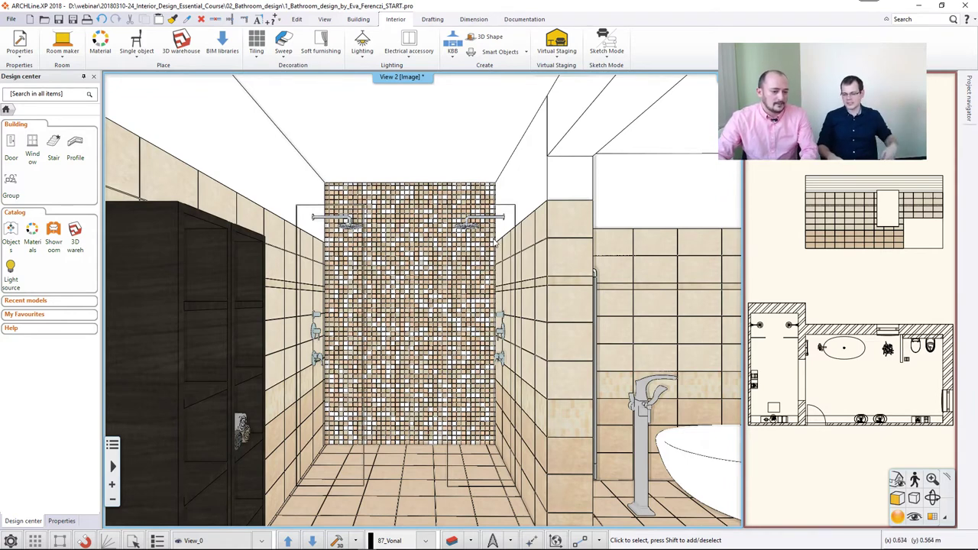
- Edit the mosaic's background area, offsetting its top edge down about 0.69 m to the upper edge of the adjacent wall tiling
right_click(392, 233)
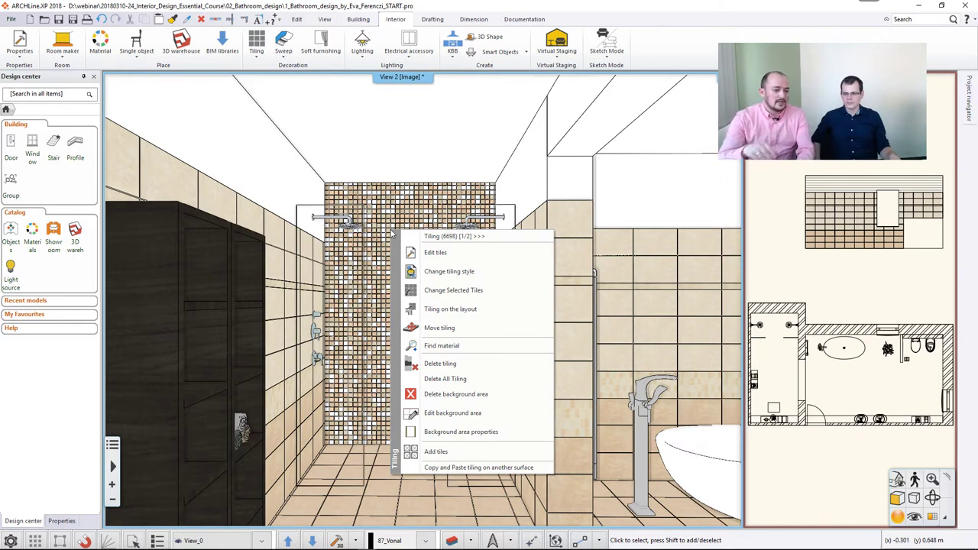
left_click(469, 416)
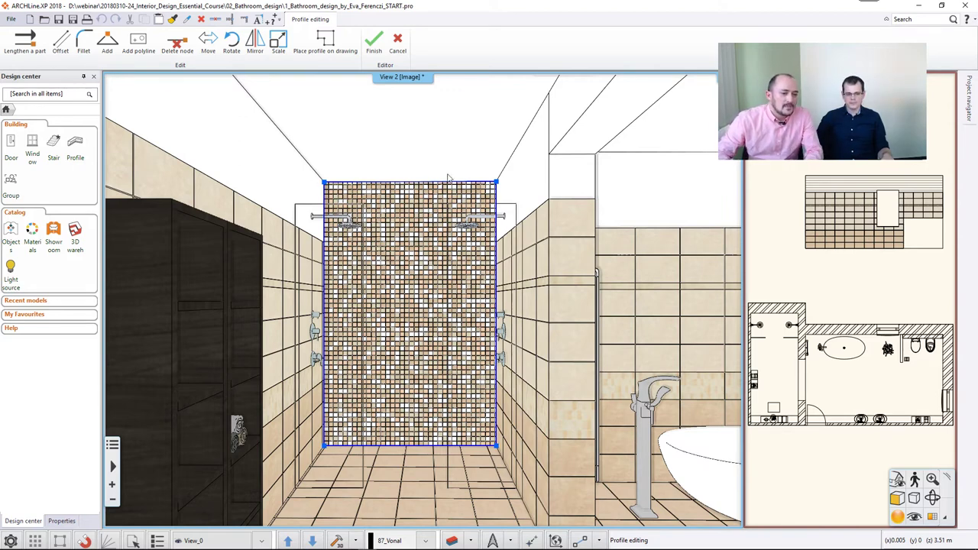
right_click(417, 183)
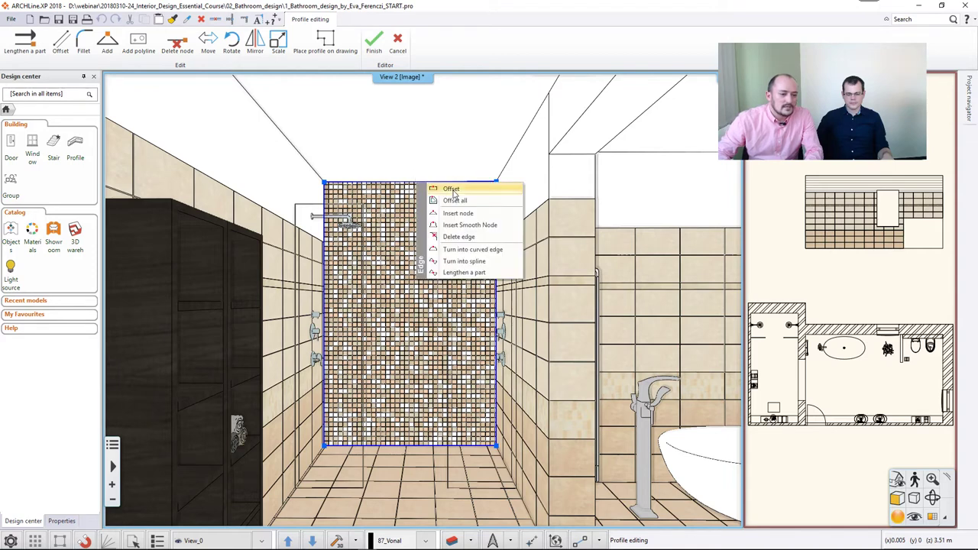
left_click(453, 190)
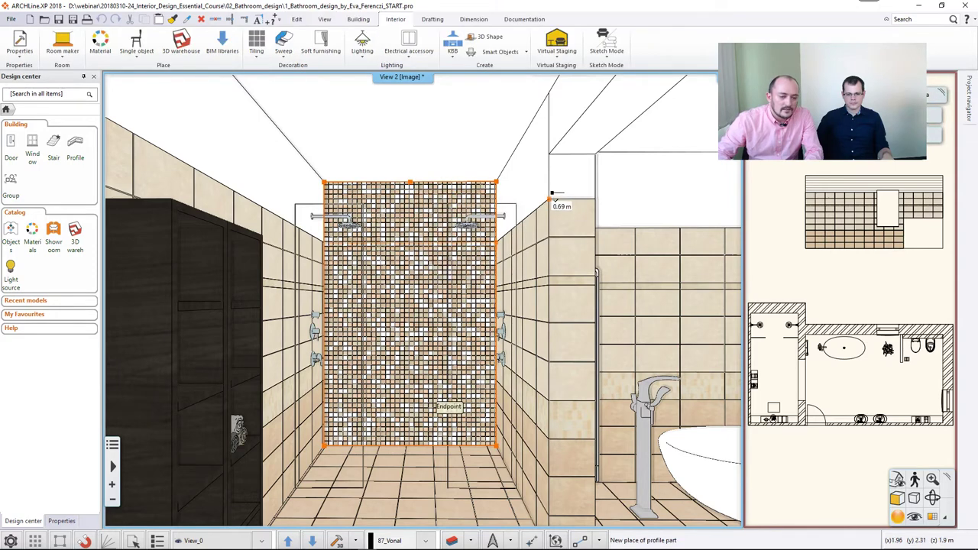
left_click(532, 236)
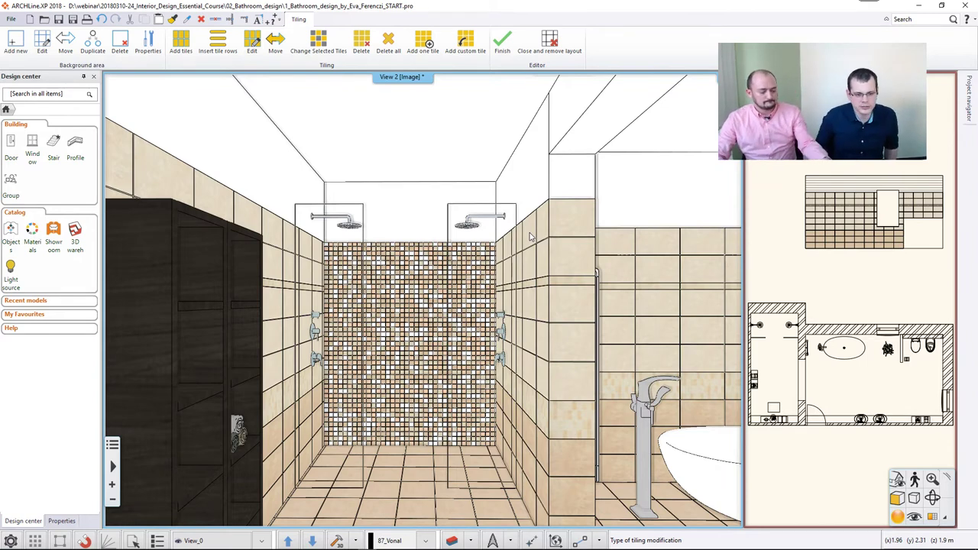
key("Escape")
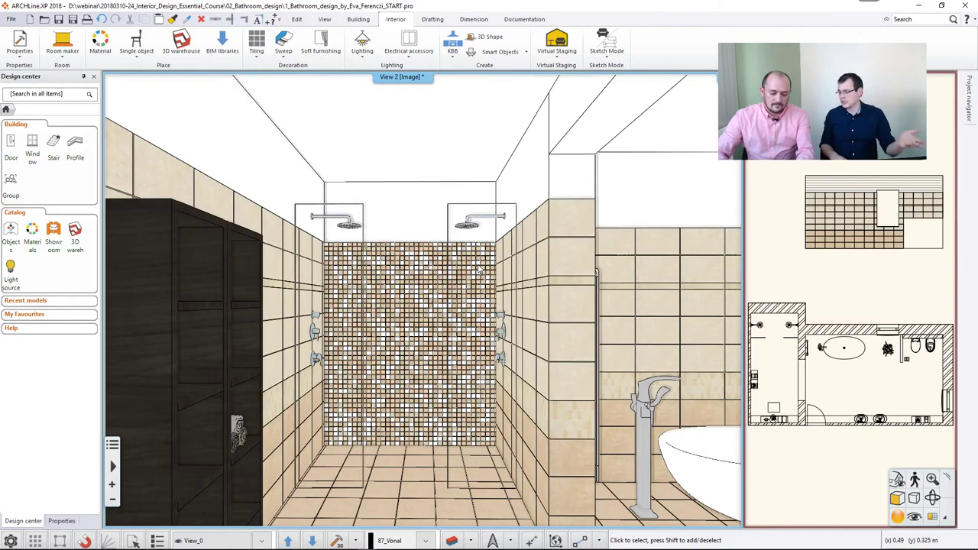
- Make the ground floor plan the main view and focus on the wall behind the two washbasins
left_click(820, 347)
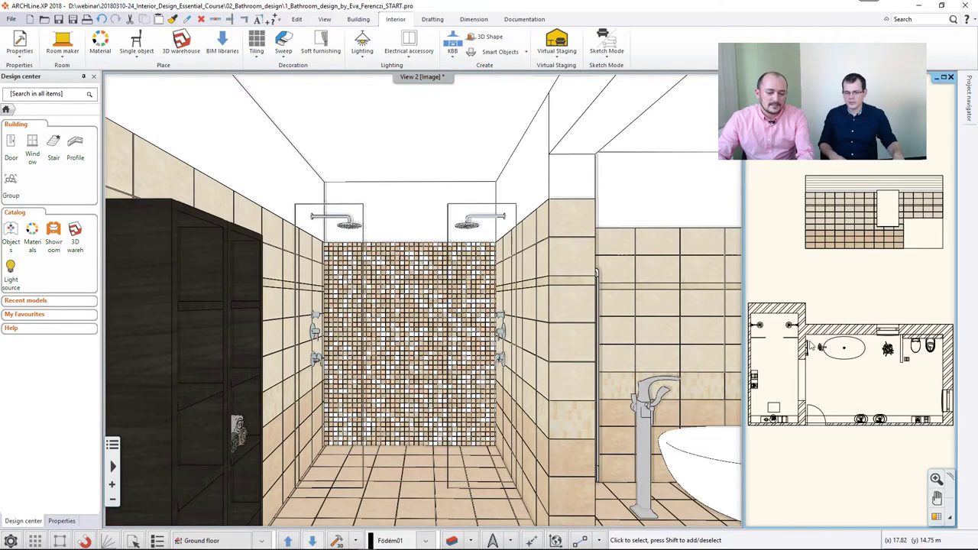
left_click(936, 516)
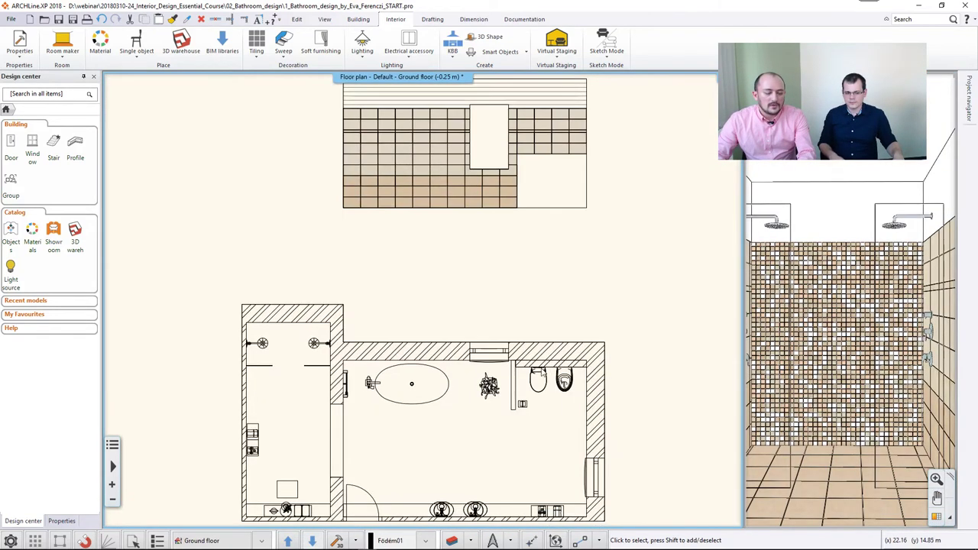
scroll(559, 374, "down", 1)
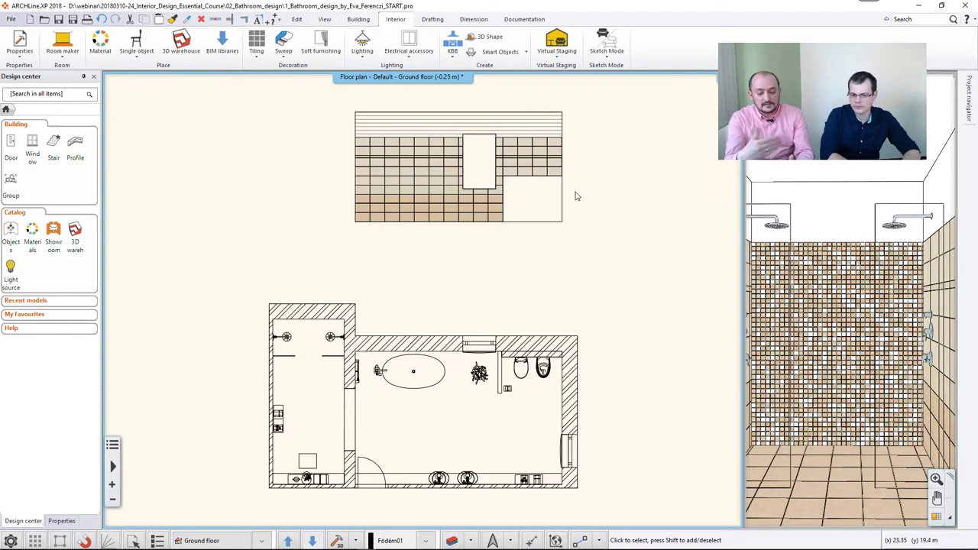
scroll(576, 197, "down", 1)
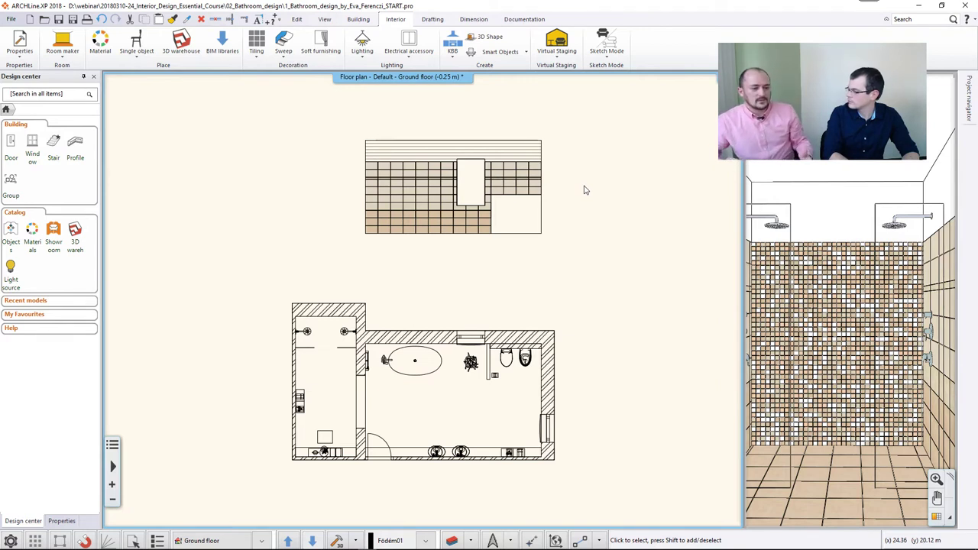
scroll(426, 465, "up", 3)
scroll(430, 387, "up", 3)
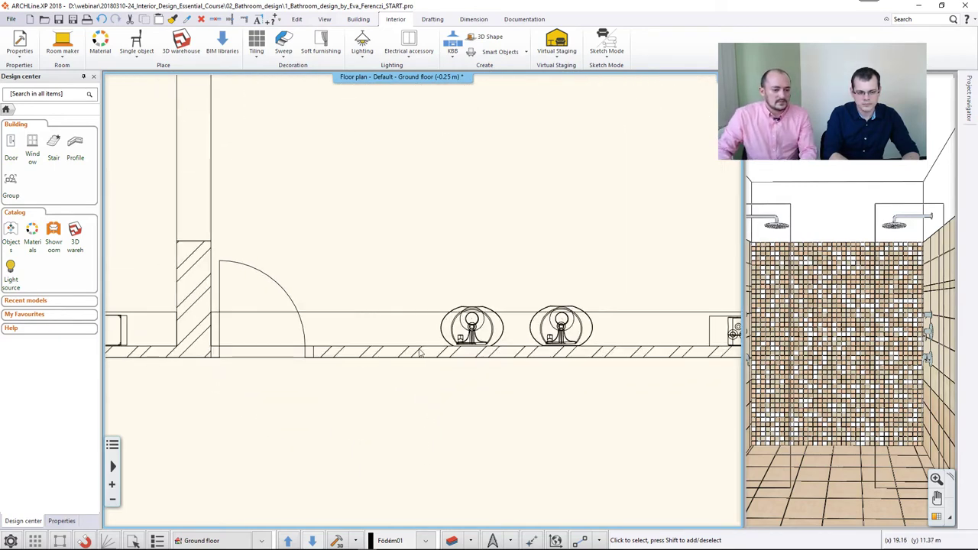
- Start tiling on the side of the wall behind the two washbasins and place its elevation layout below the floor plan
left_click(419, 352)
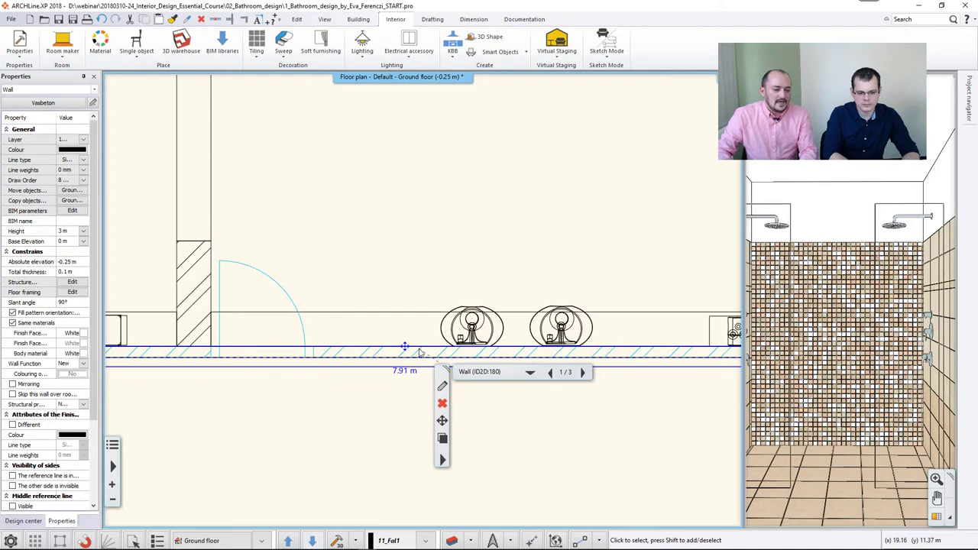
key("Escape")
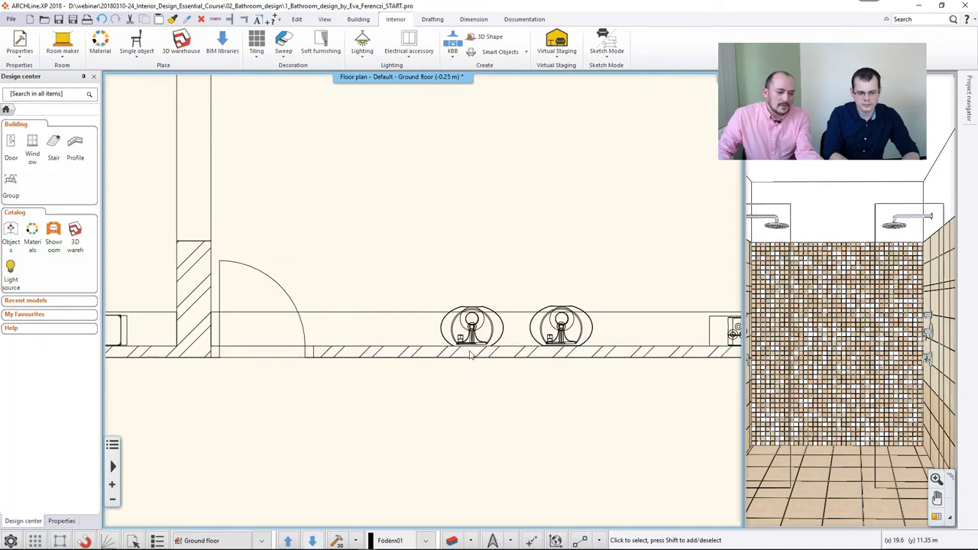
left_click(466, 352)
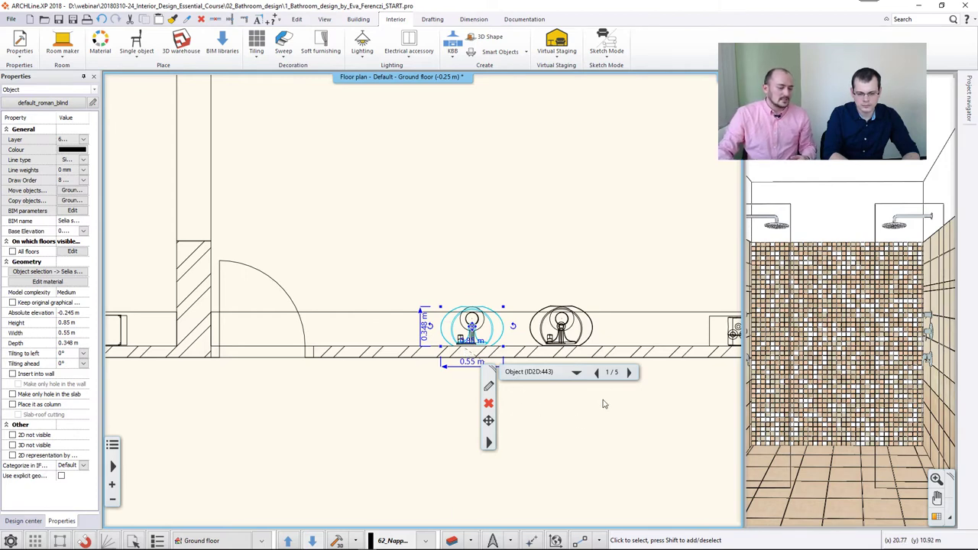
left_click(576, 372)
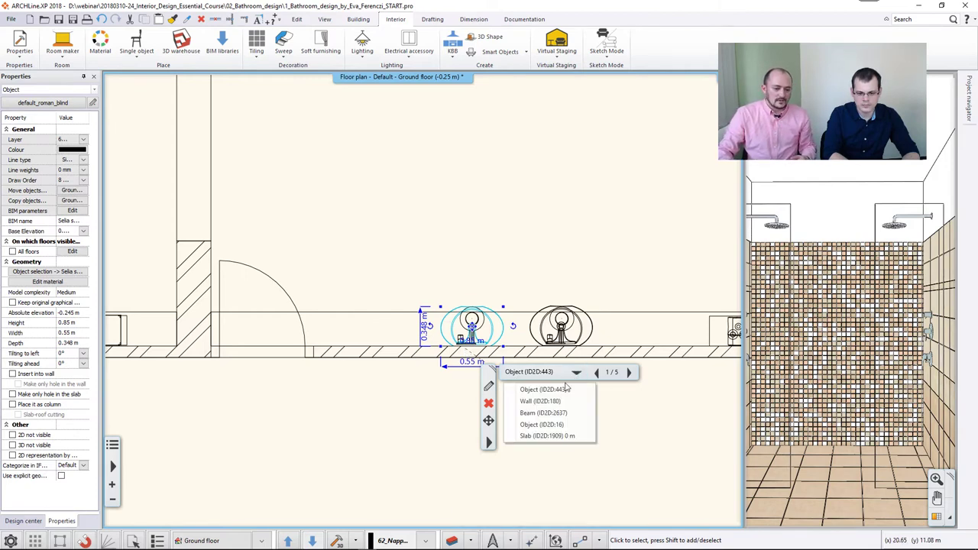
left_click(557, 402)
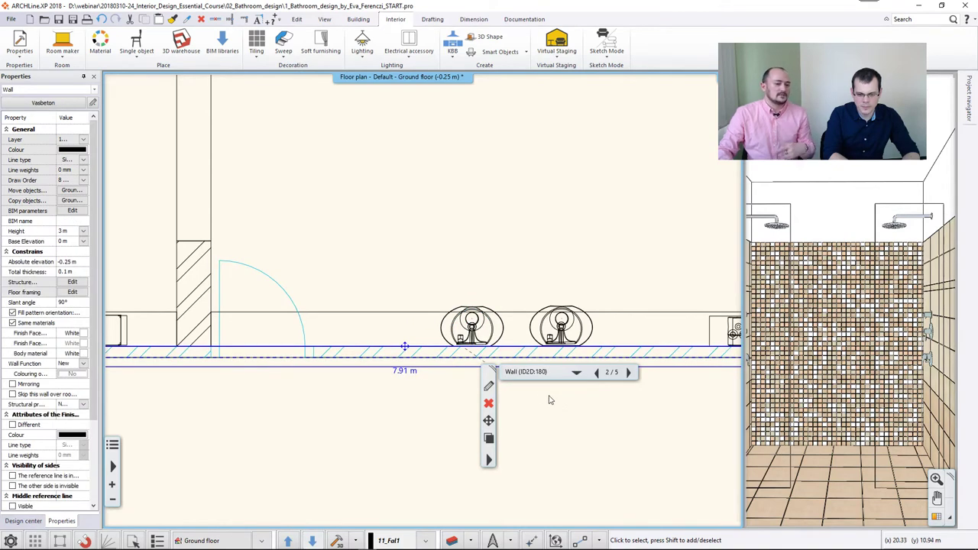
left_click(489, 461)
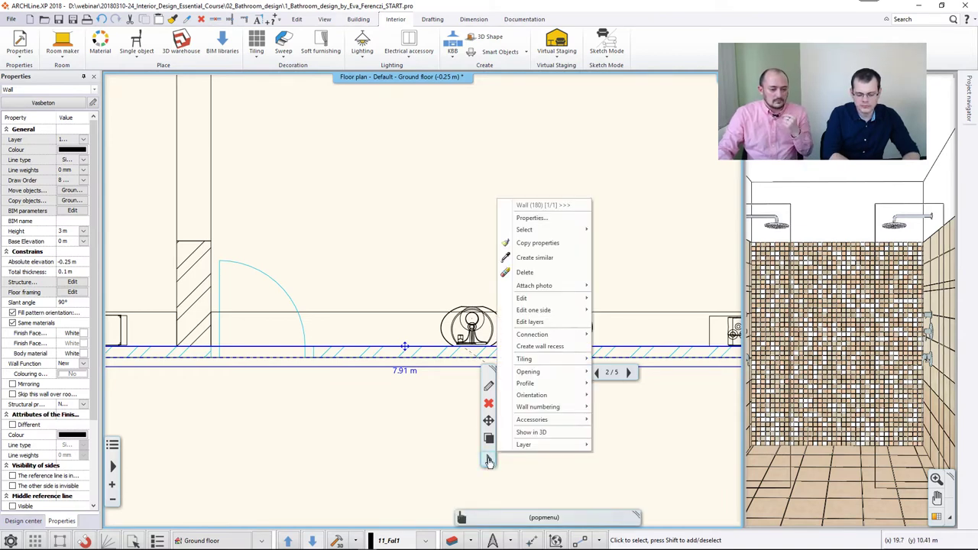
mouse_move(545, 360)
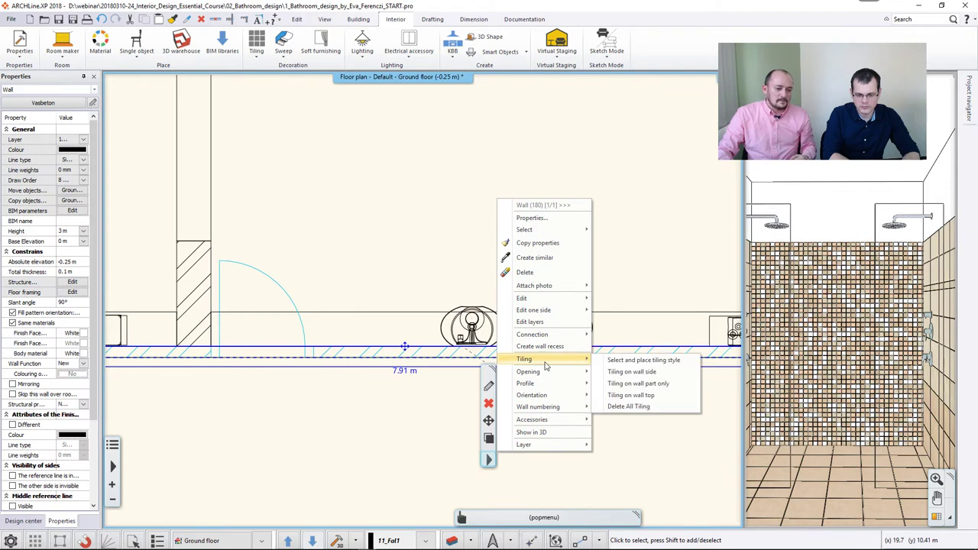
left_click(631, 371)
scroll(447, 430, "down", 5)
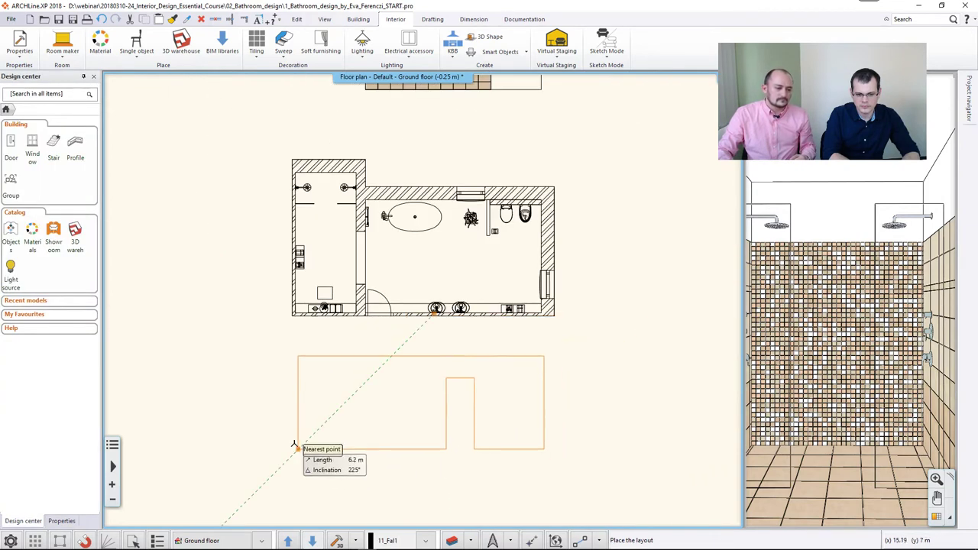
left_click(293, 452)
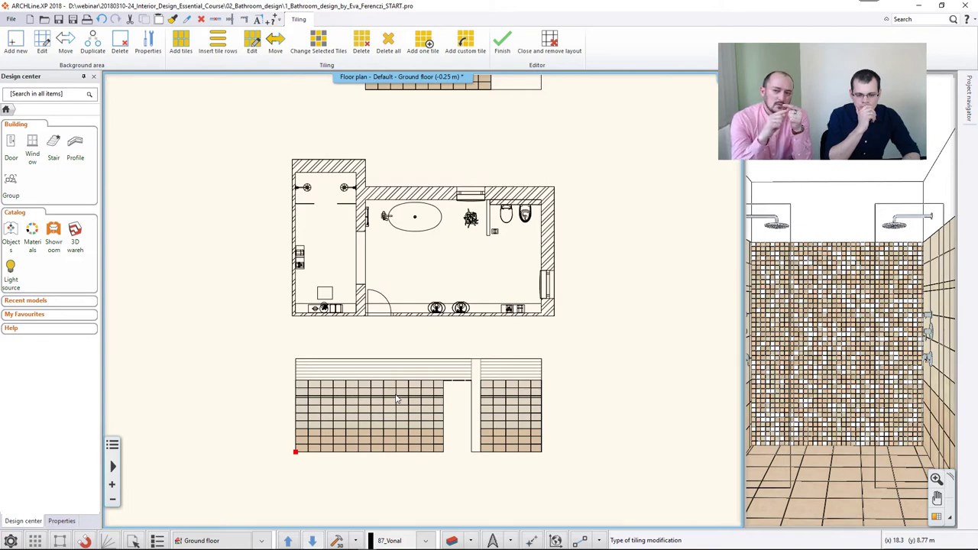
- Add a rectangular background area about 2 m wide above the washbasins, give it the White material, and finish editing the tiling
scroll(395, 398, "down", 1)
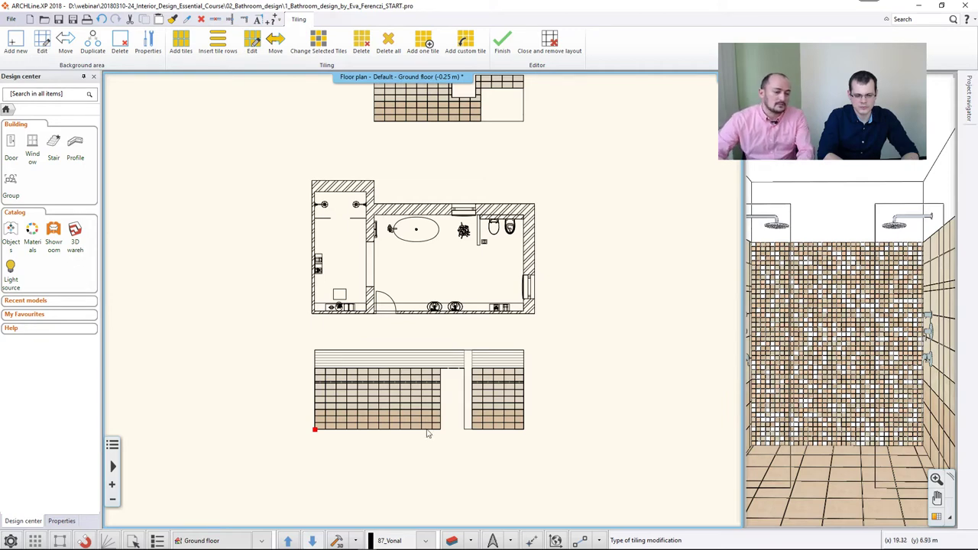
scroll(428, 394, "up", 2)
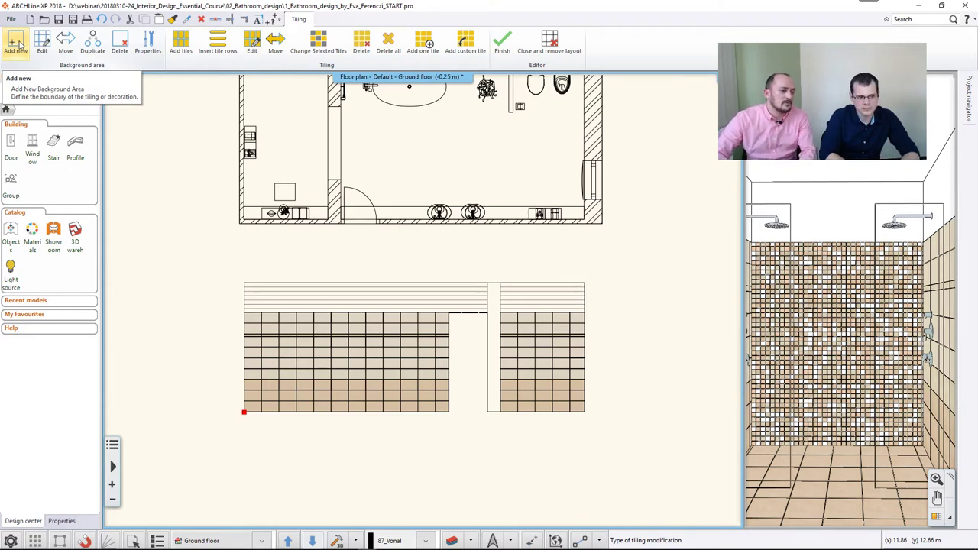
left_click(16, 42)
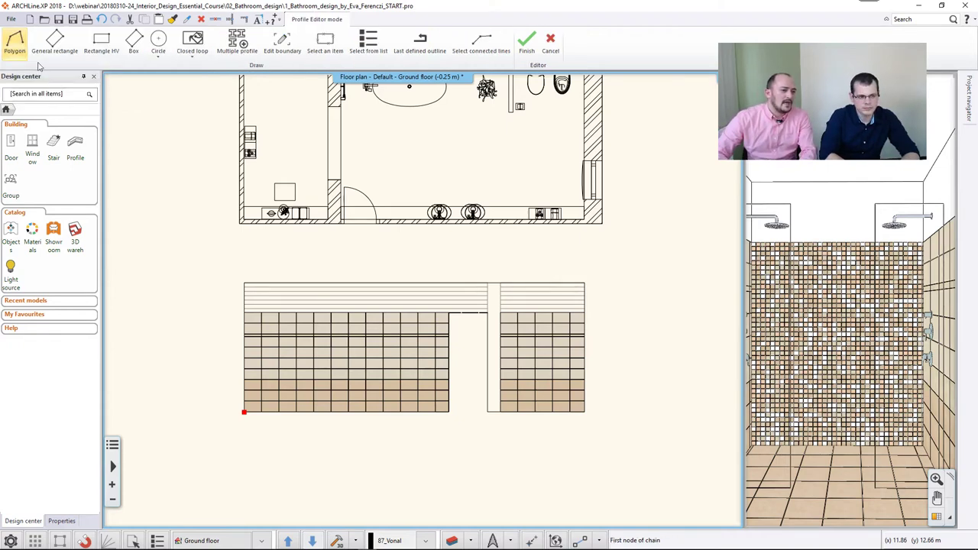
scroll(351, 343, "up", 2)
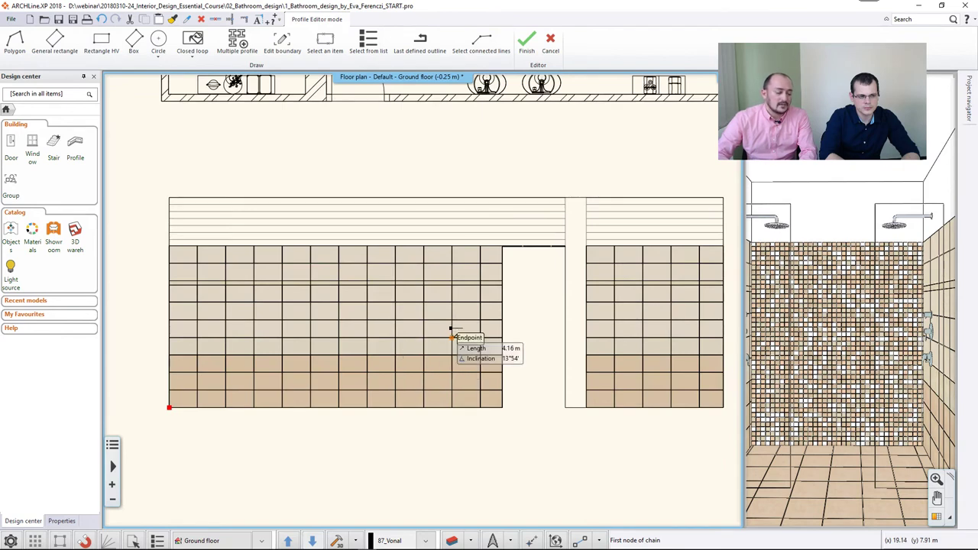
left_click(452, 336)
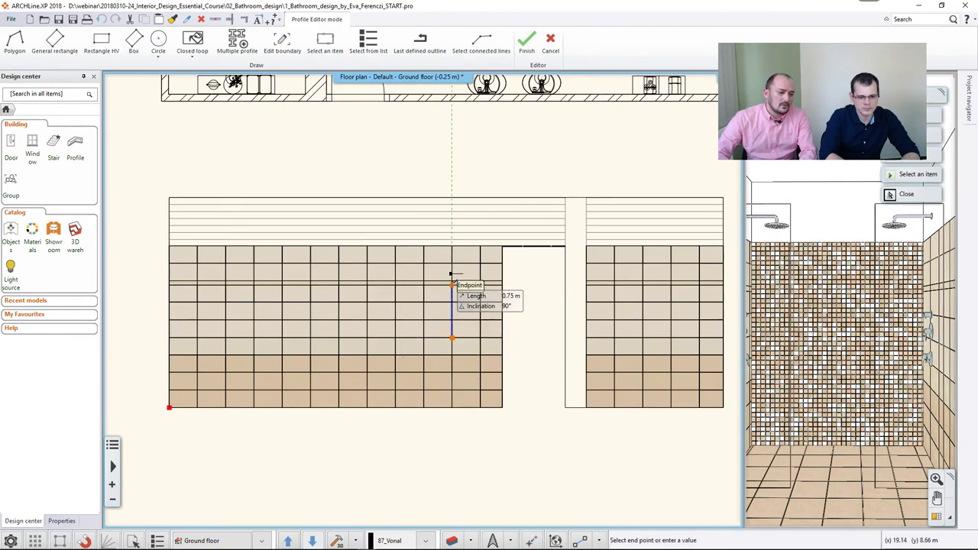
left_click(450, 280)
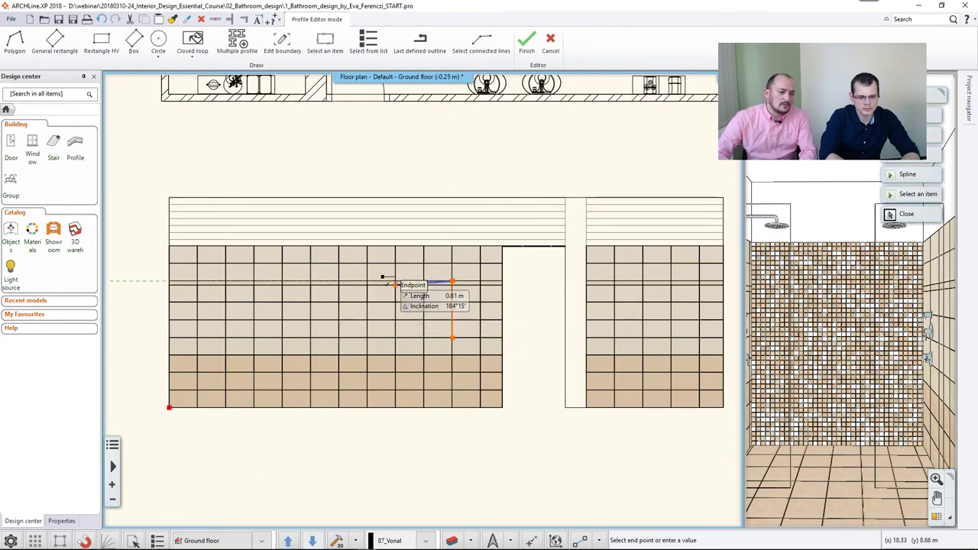
left_click(309, 271)
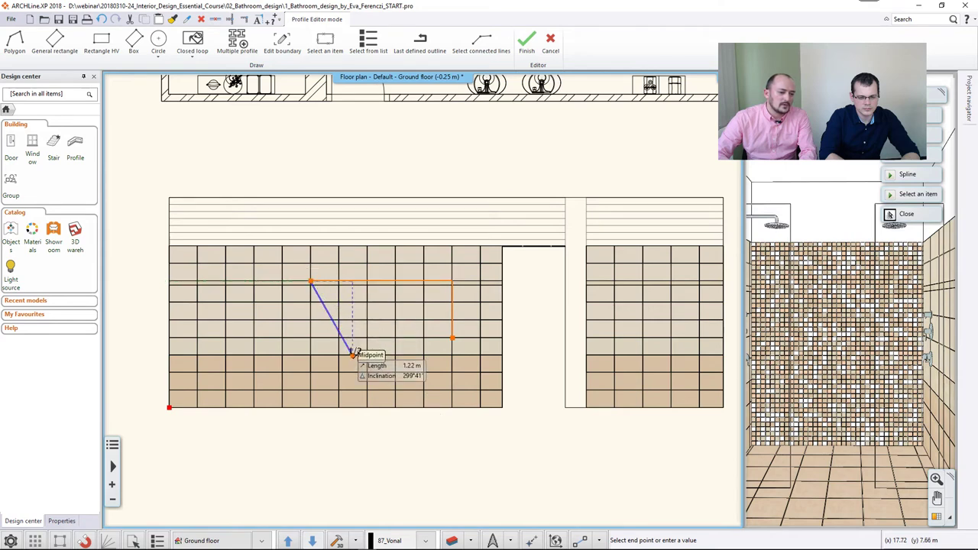
left_click(310, 335)
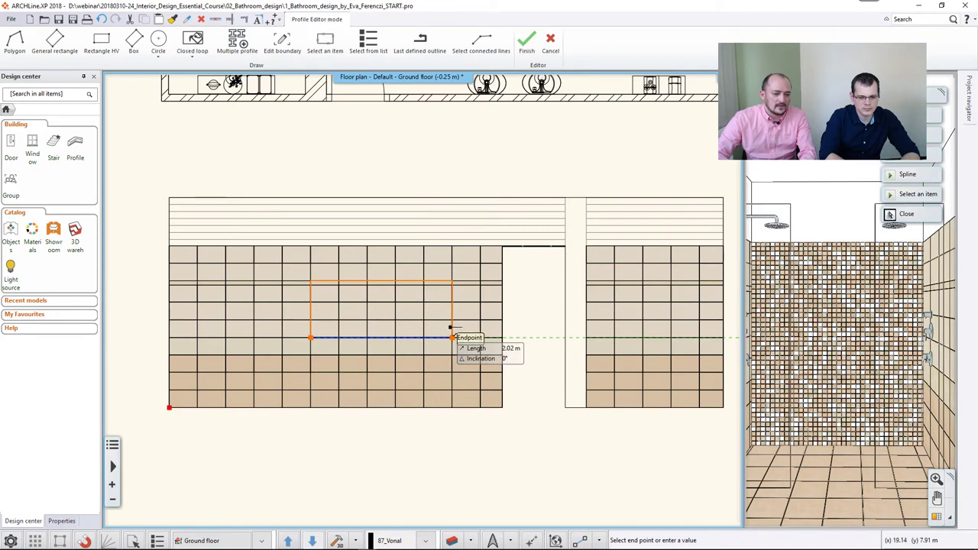
left_click(452, 337)
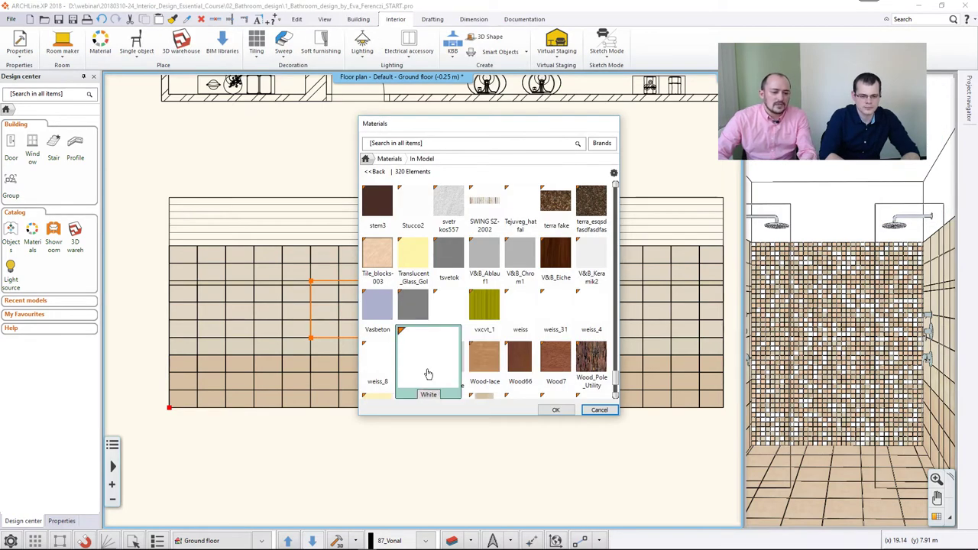
left_click(560, 410)
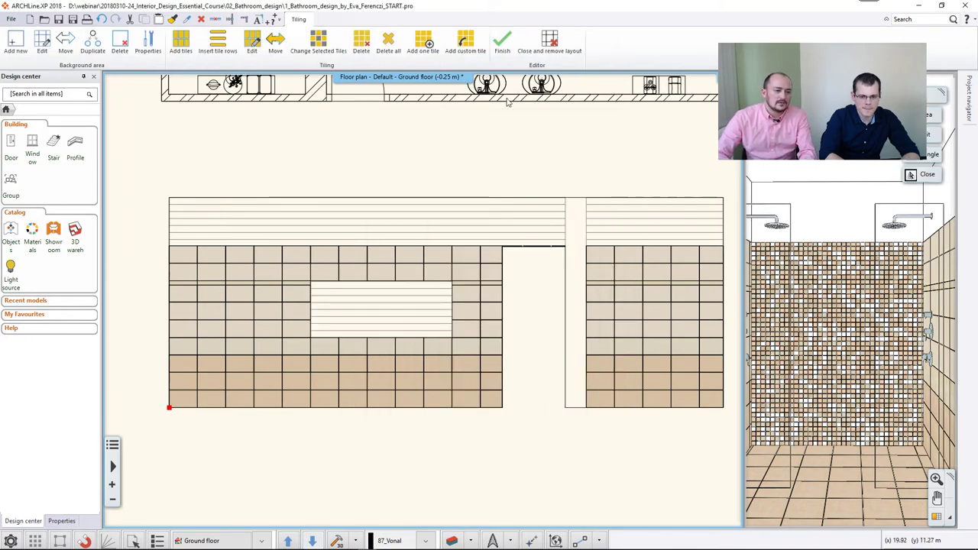
left_click(502, 40)
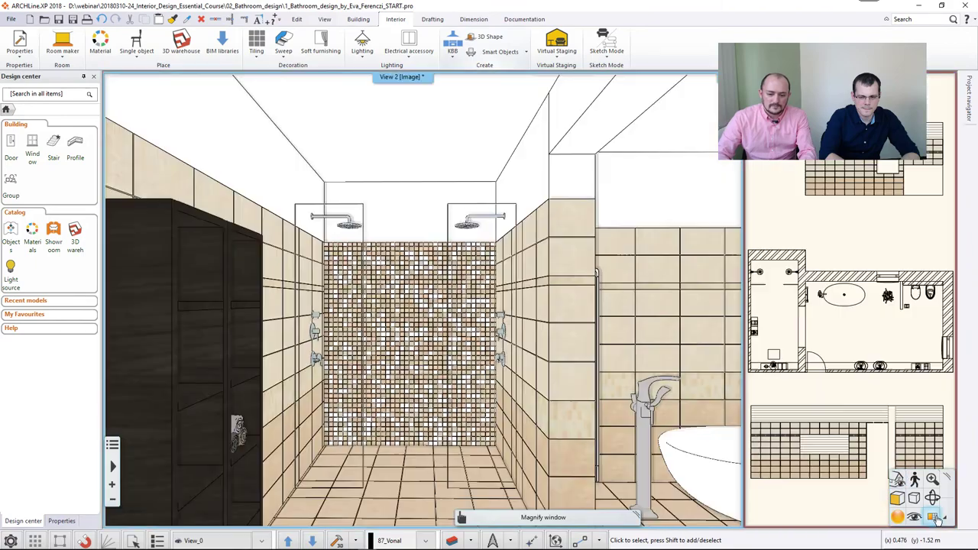
- Switch the main view to 3D and bring up saved view View_2 to examine the washbasin wall
left_click(812, 242)
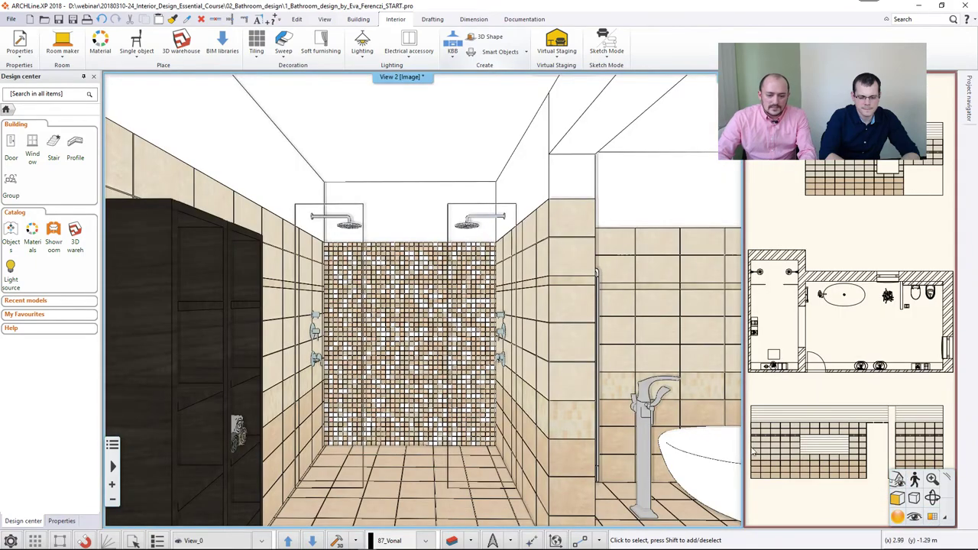
left_click(314, 542)
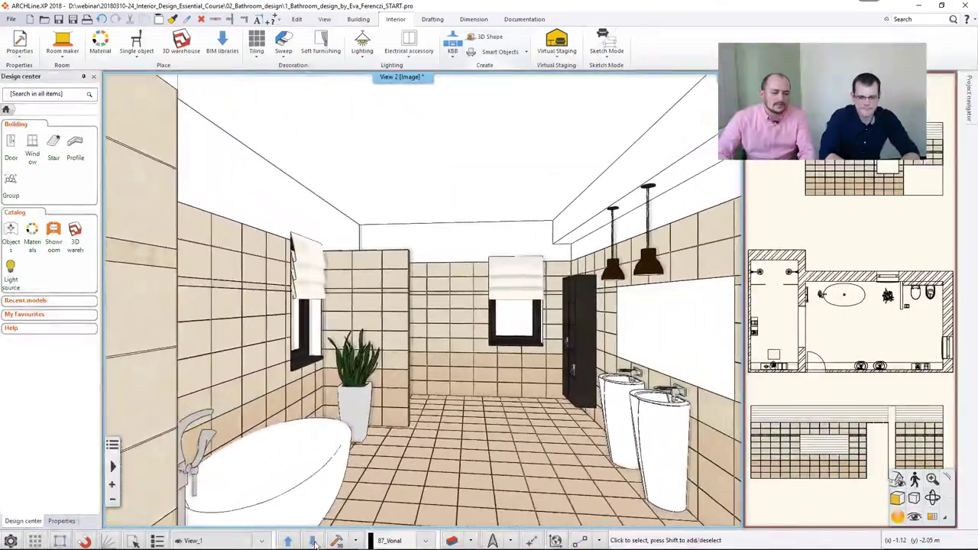
left_click(314, 541)
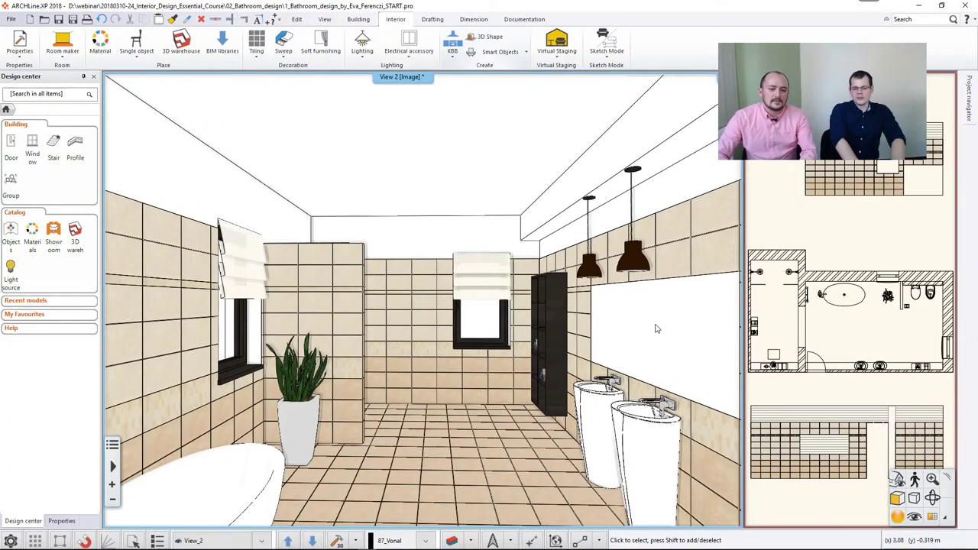
- Make the floor plan the main view again and continue tiling on the washbasin wall's elevation layout
left_click(806, 394)
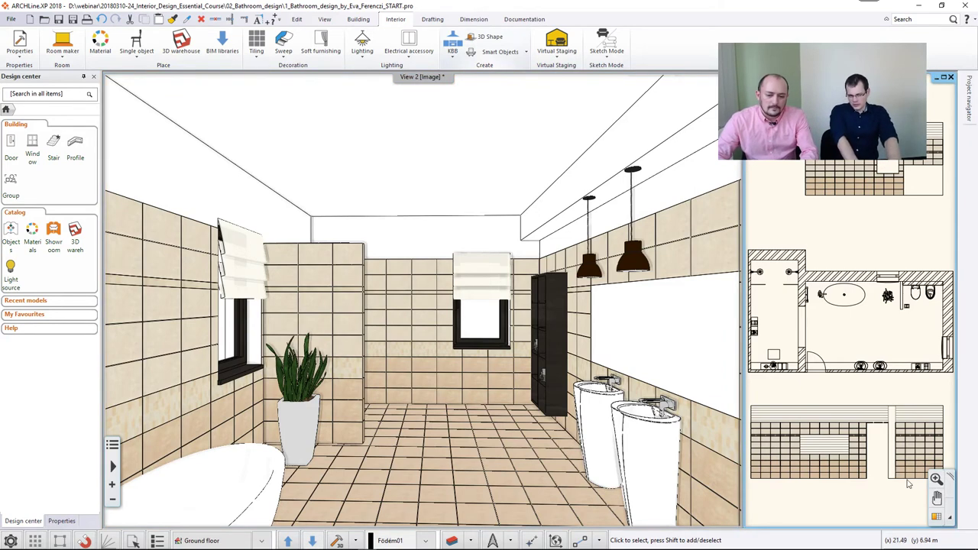
left_click(935, 516)
scroll(443, 271, "up", 2)
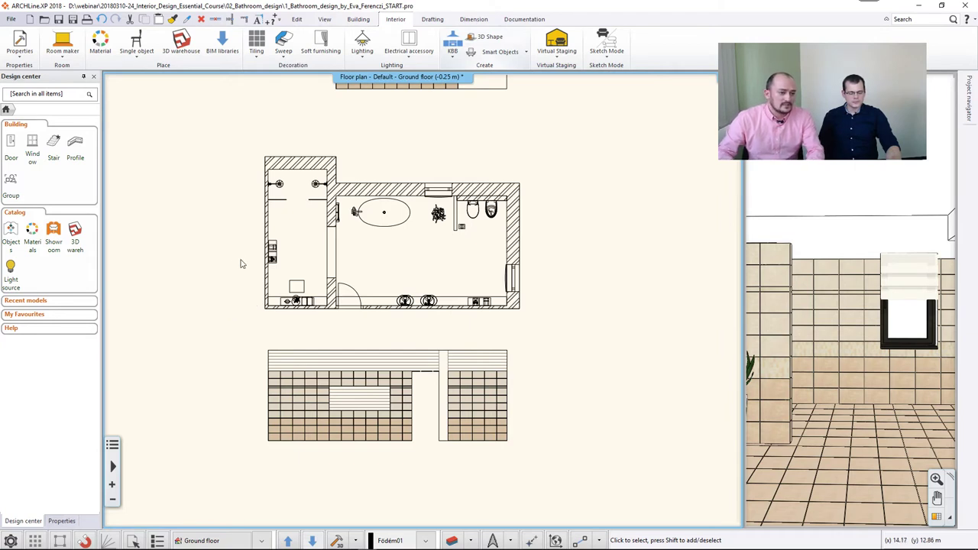
left_click(343, 378)
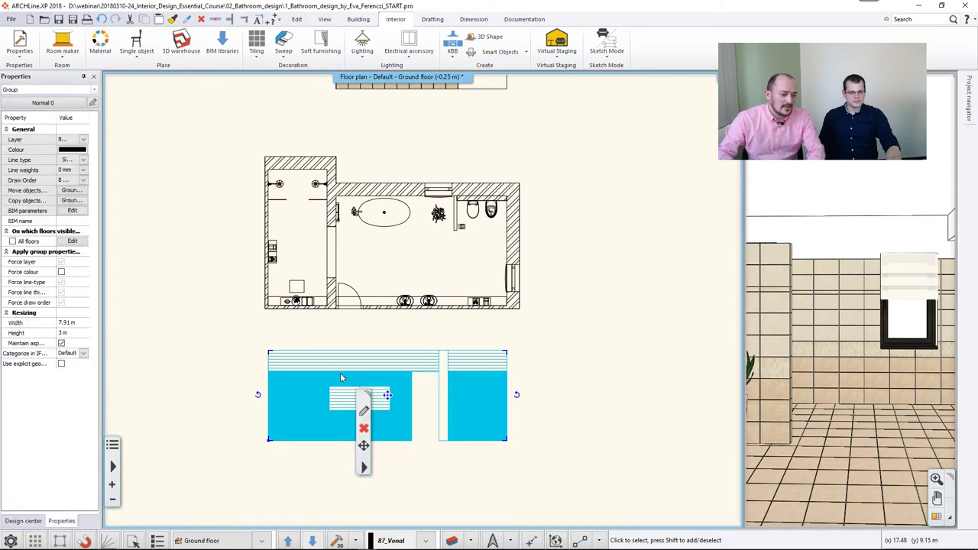
left_click(364, 468)
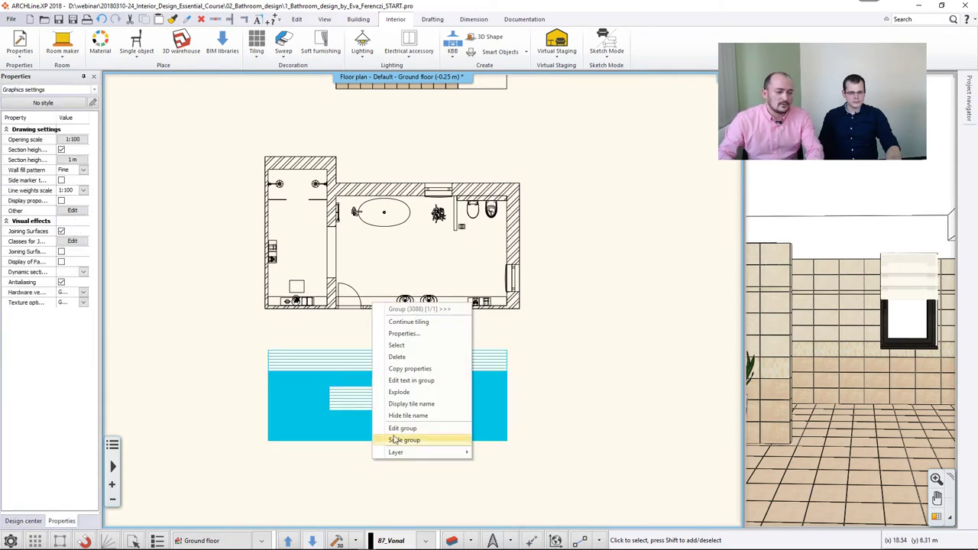
left_click(422, 324)
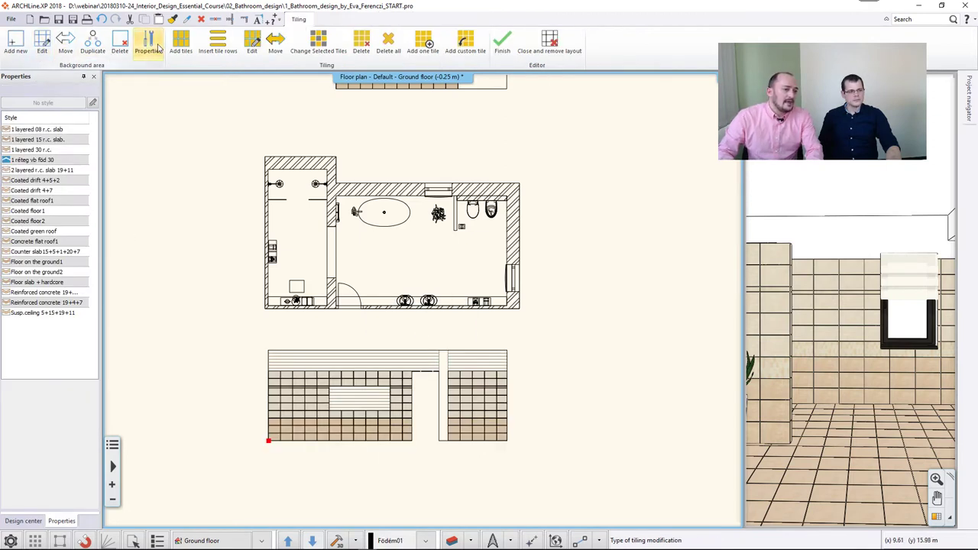
- Start adding tiles to the white background area above the washbasins and choose the Mirror 03 material for them
left_click(181, 42)
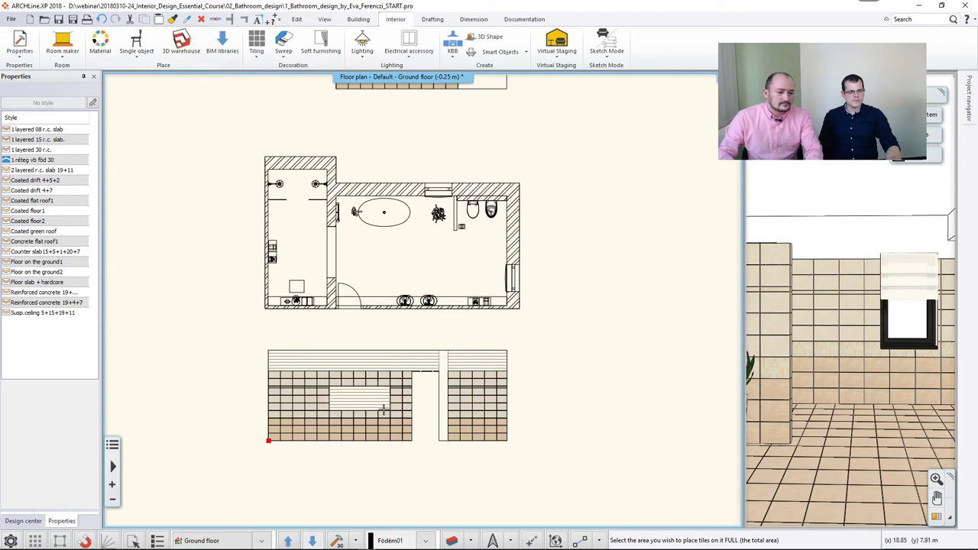
scroll(349, 493, "up", 2)
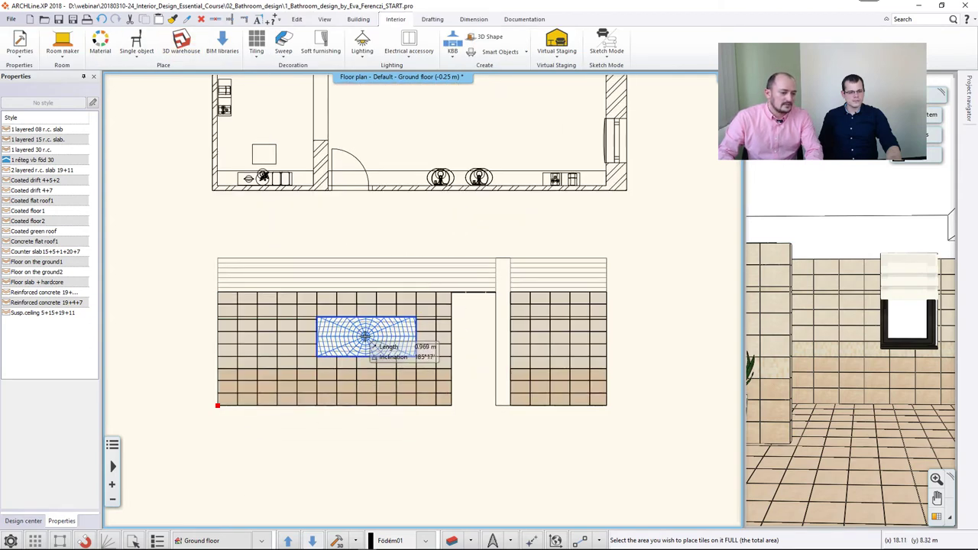
left_click(361, 338)
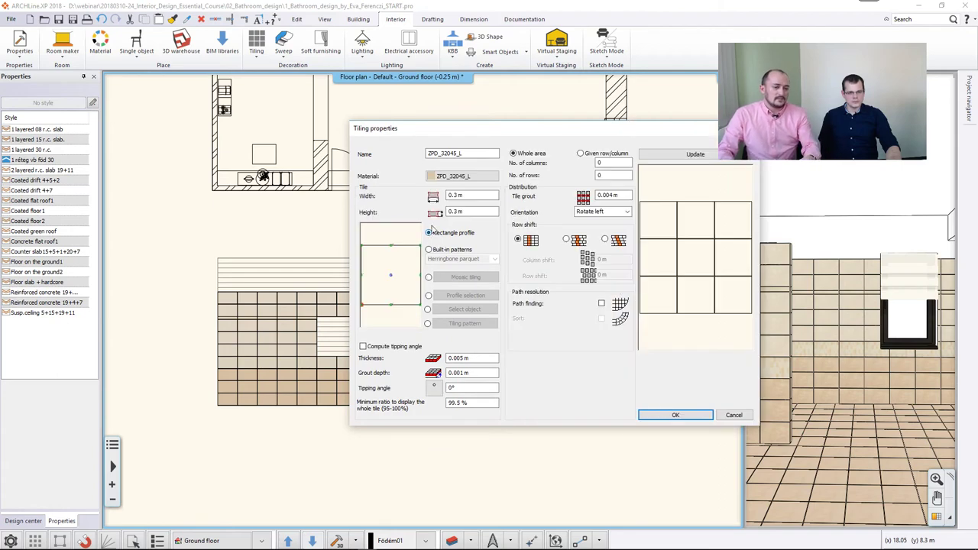
left_click(449, 178)
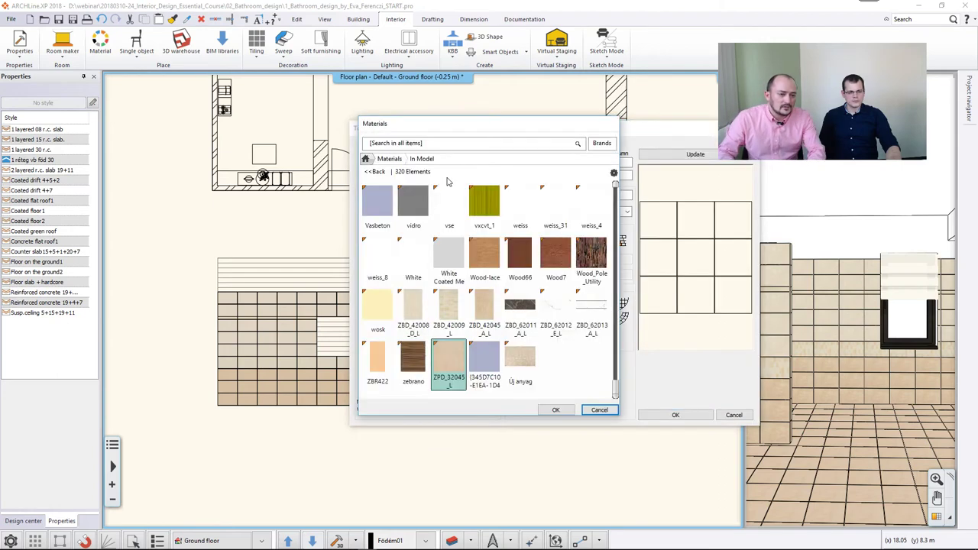
left_click(389, 159)
left_click(423, 144)
type("mirror")
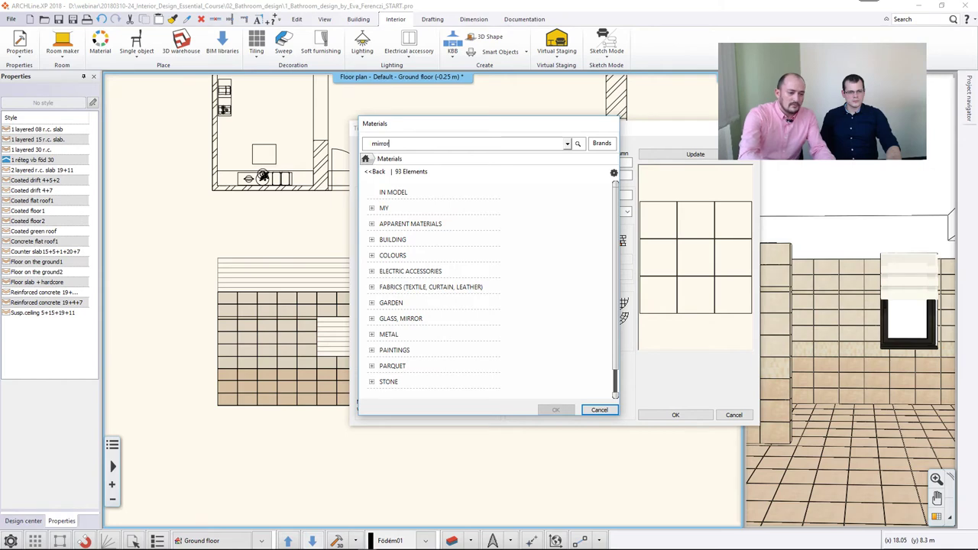
key("Return")
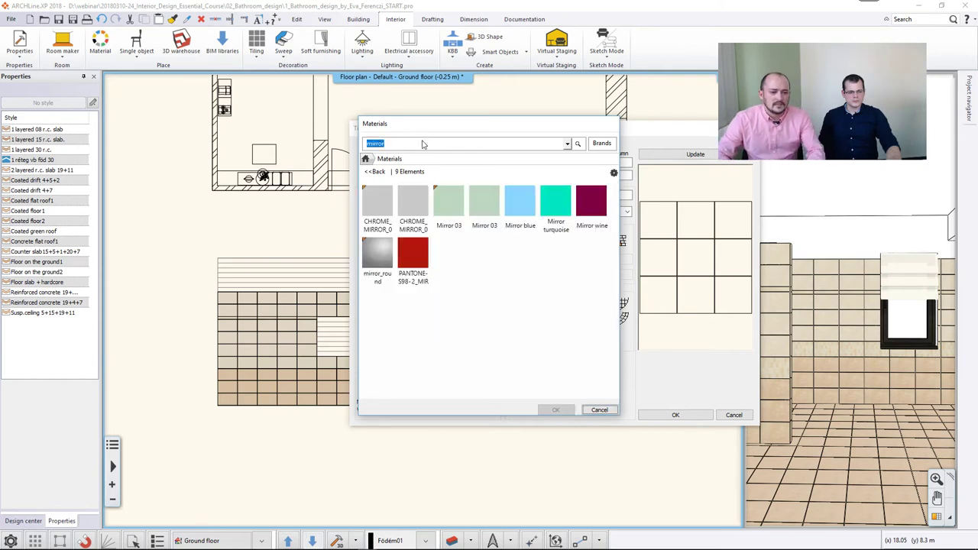
left_click(451, 203)
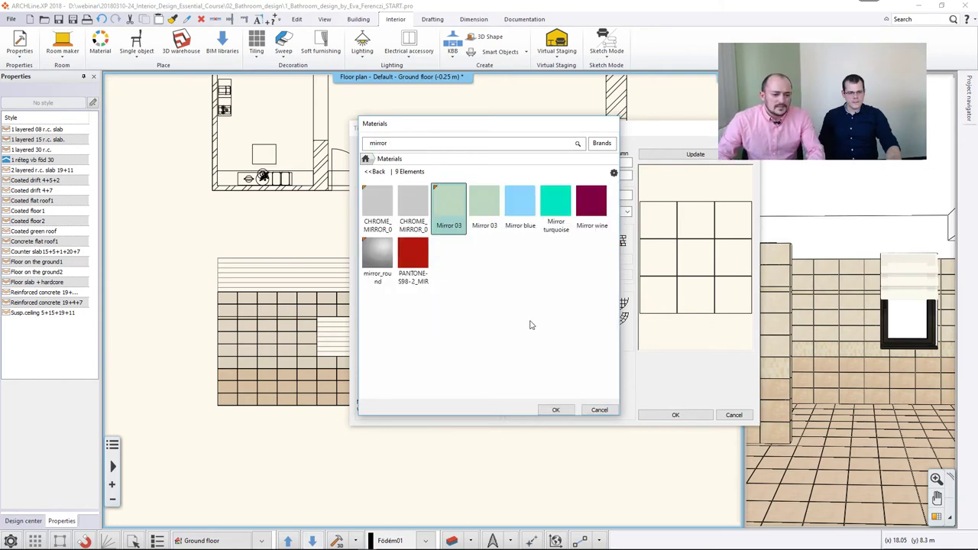
left_click(556, 409)
- Set the mirror tile's width to 2.02 m and its height to 0.8 m
left_click(488, 195)
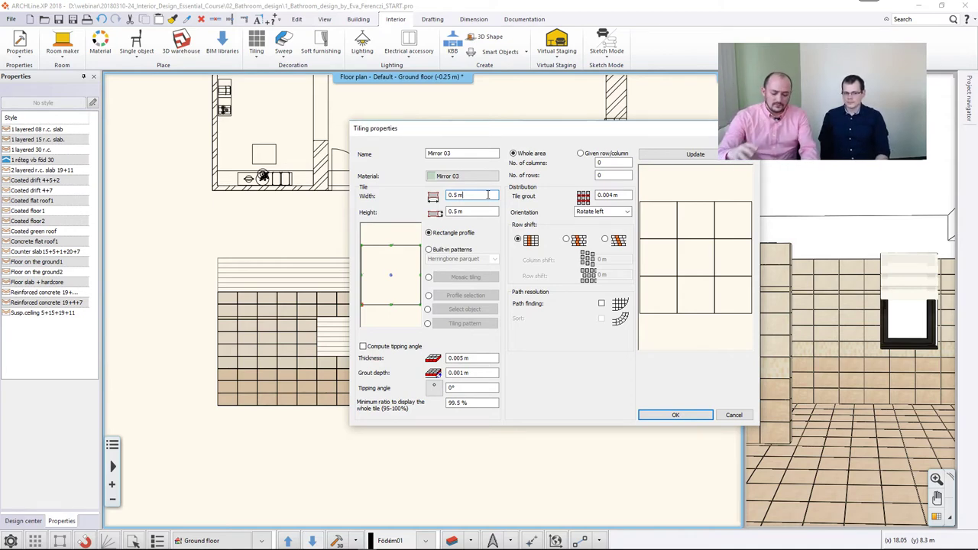
left_click_drag(476, 197, 405, 195)
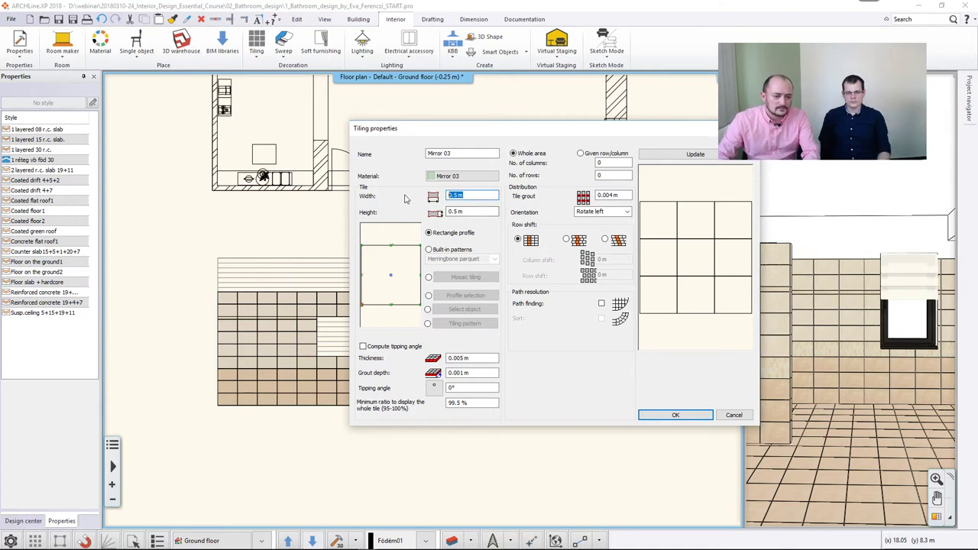
type("2")
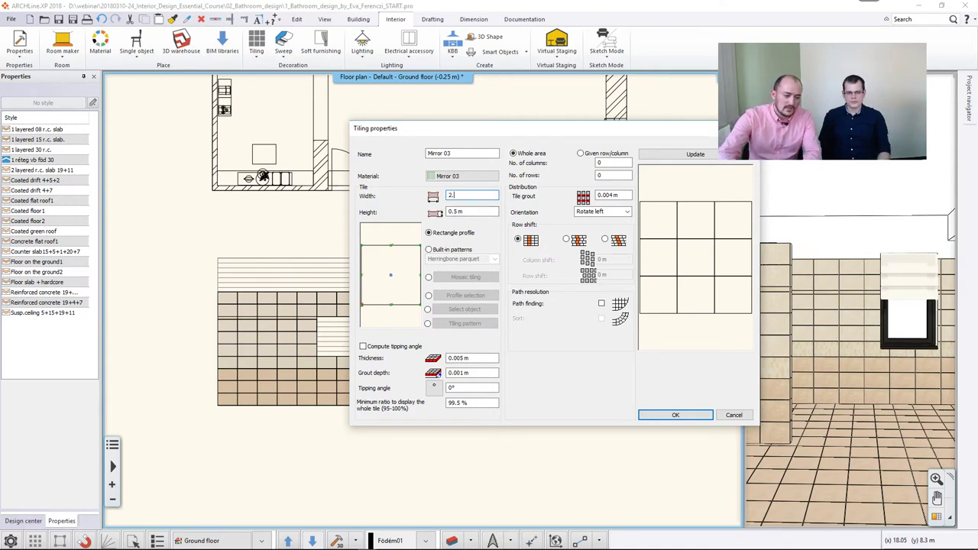
type(".02")
key("Tab")
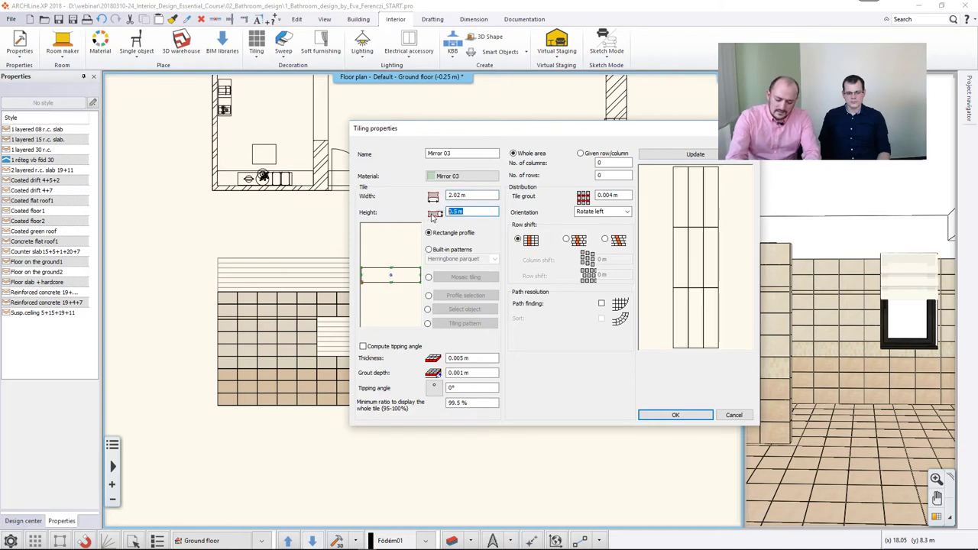
type("0.8")
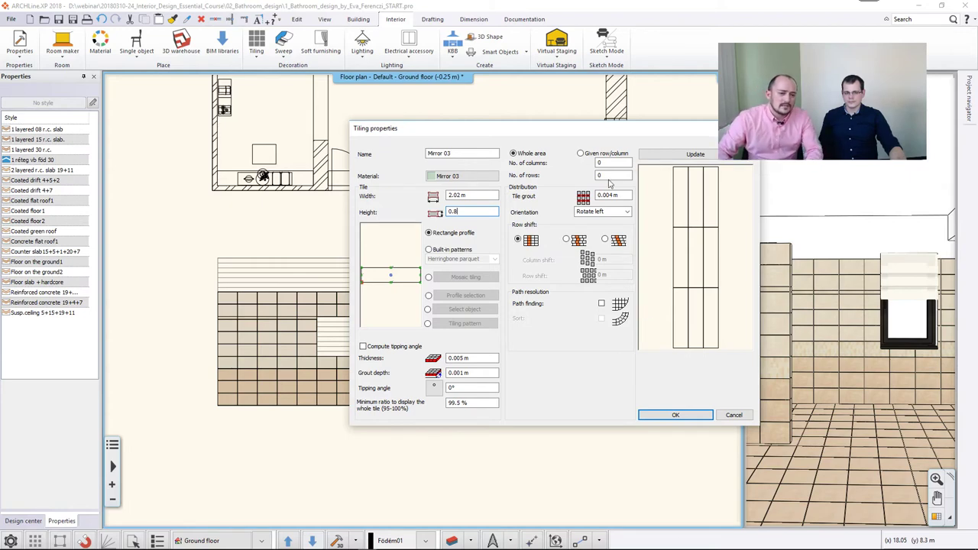
- Limit the mirror tiling to one column and one row in the Original orientation and accept the tiling properties
left_click(580, 153)
left_click(617, 164)
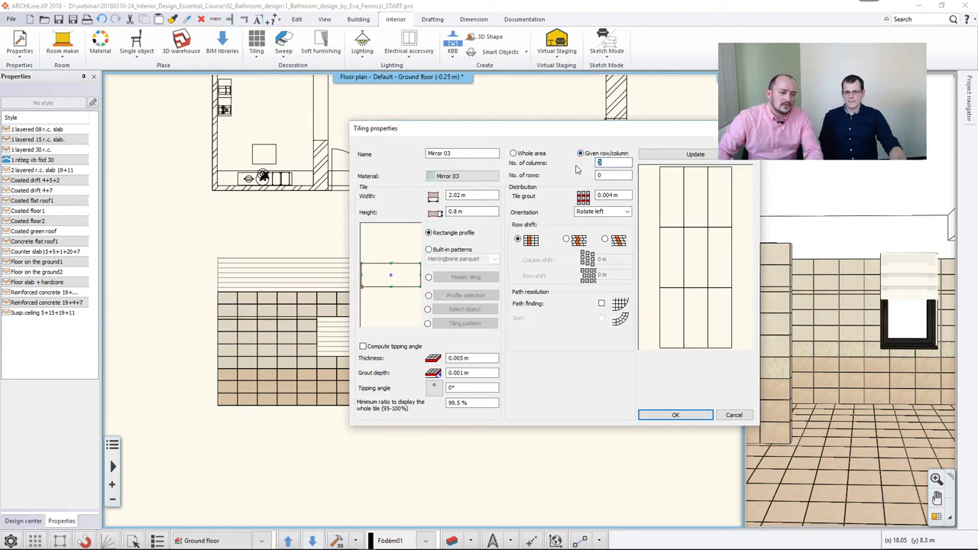
type("1")
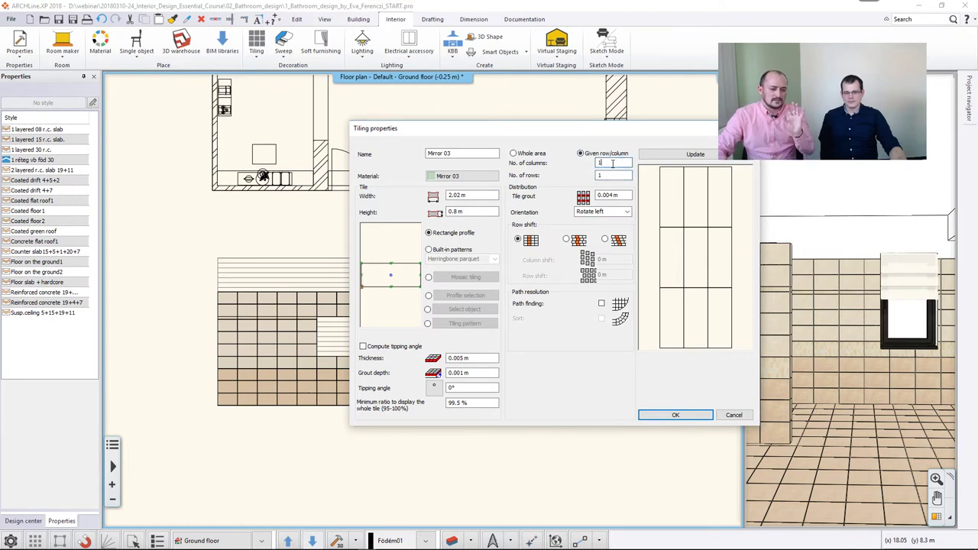
left_click(694, 155)
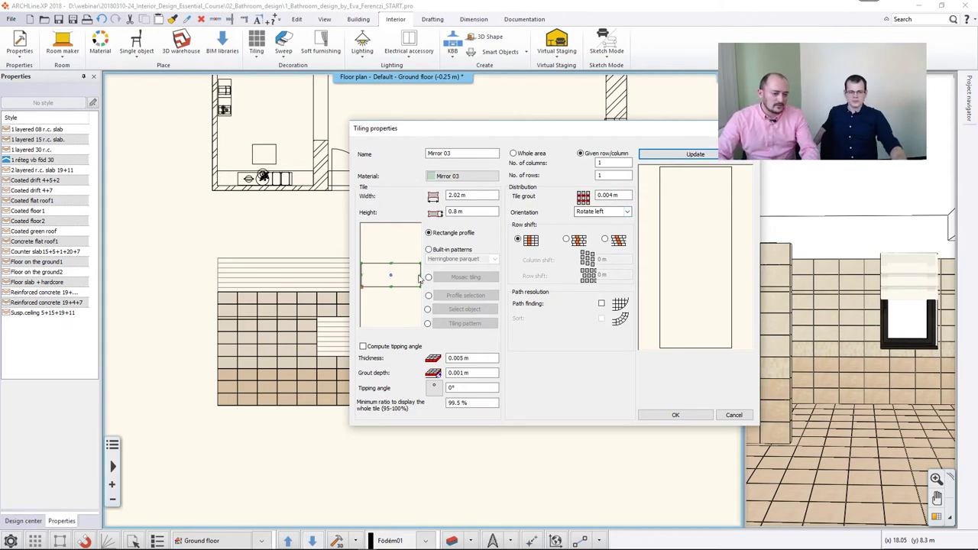
left_click(625, 212)
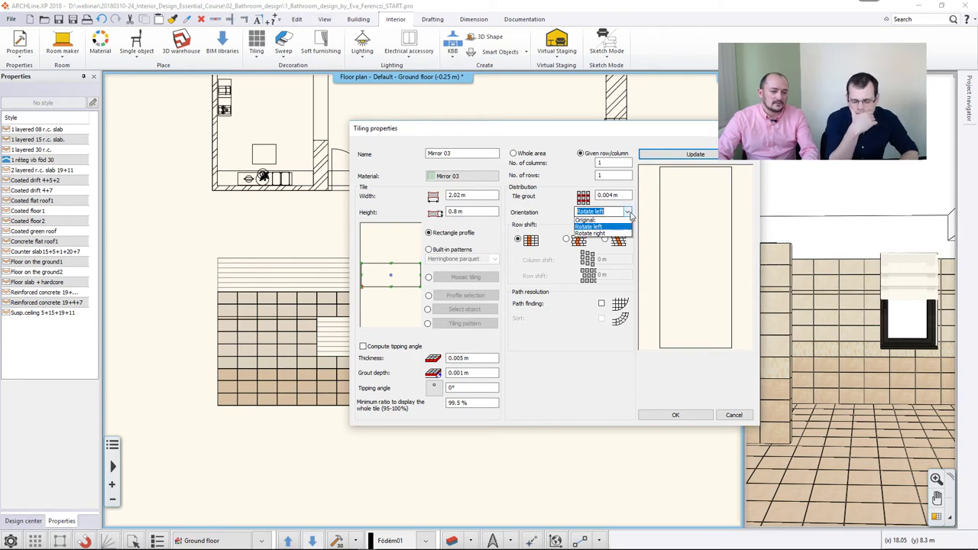
left_click(612, 221)
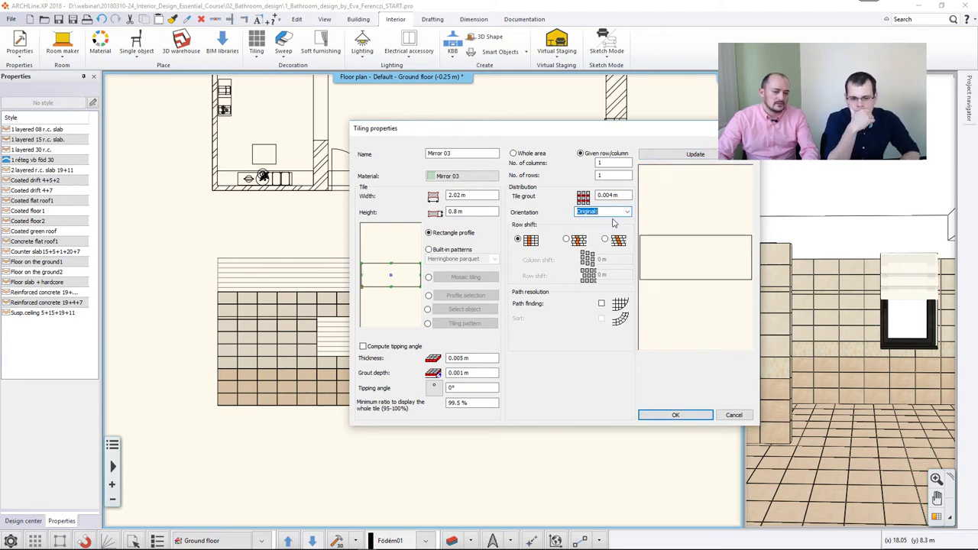
left_click(676, 416)
- Place the mirror tile from the lower-left corner of the white area, aligned horizontally with its bottom edge
scroll(390, 347, "up", 5)
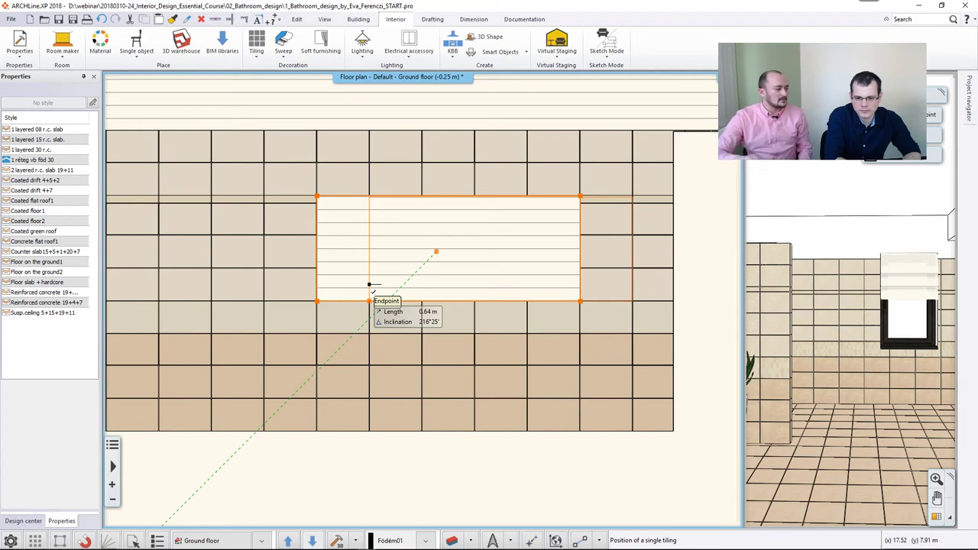
left_click(317, 300)
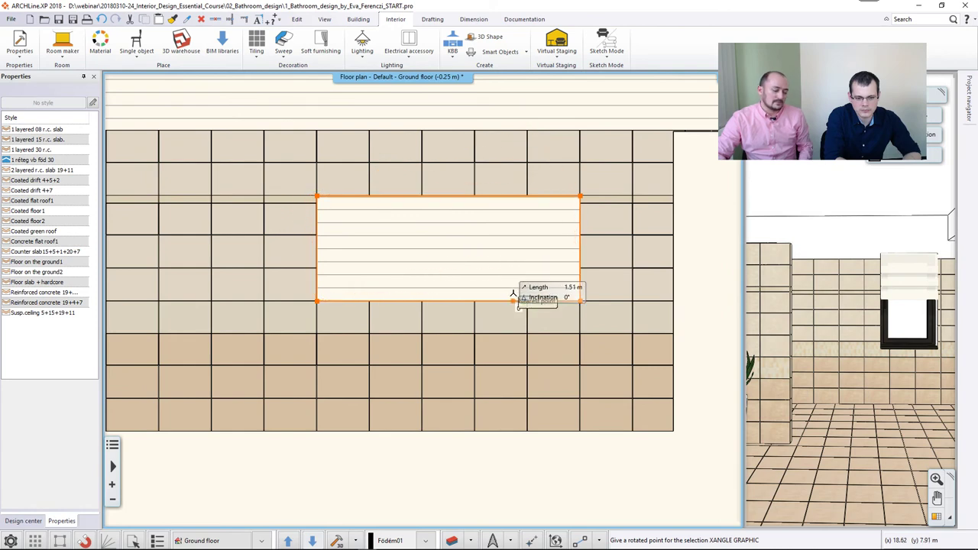
left_click(513, 295)
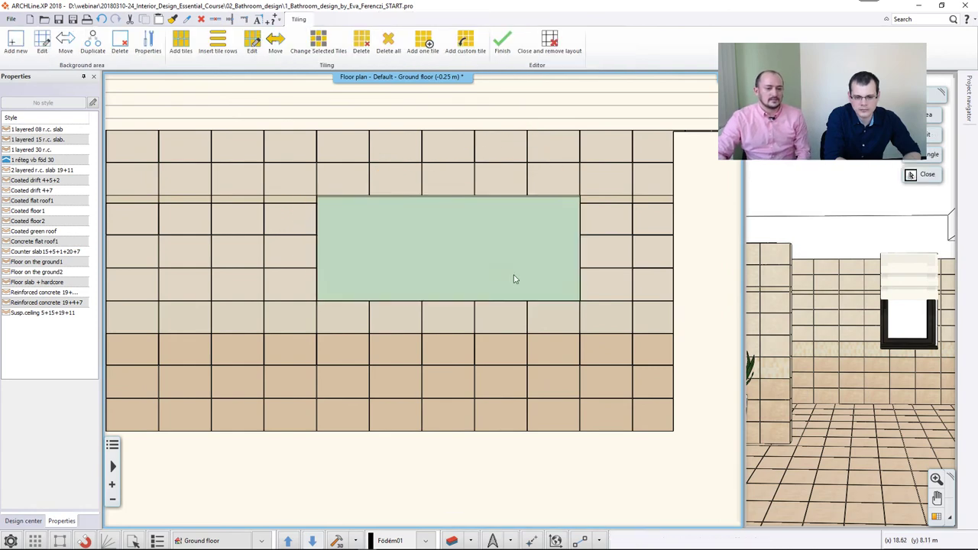
- Add a rectangular background area about 1.21 m wide and 0.81 m high on the narrower tiled section beyond the door opening
scroll(514, 278, "down", 3)
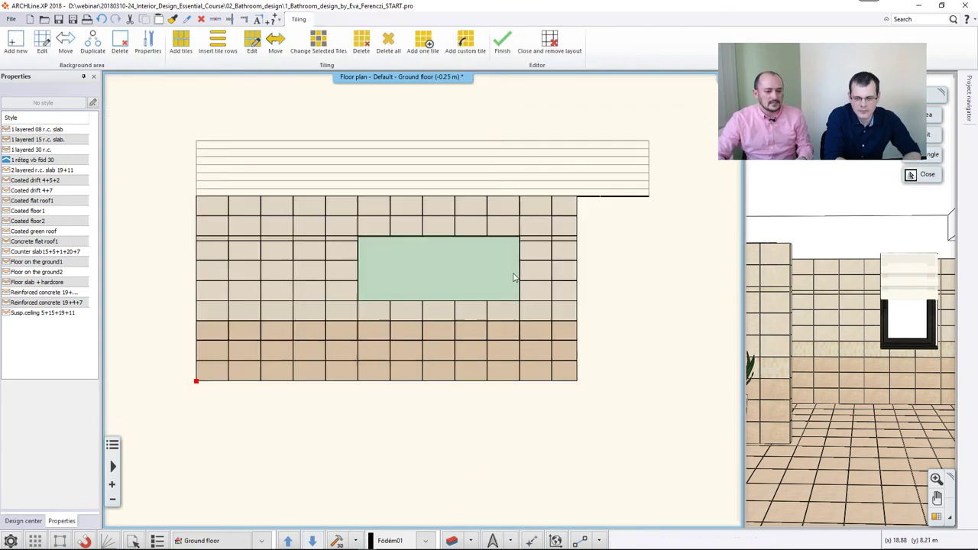
scroll(463, 277, "down", 1)
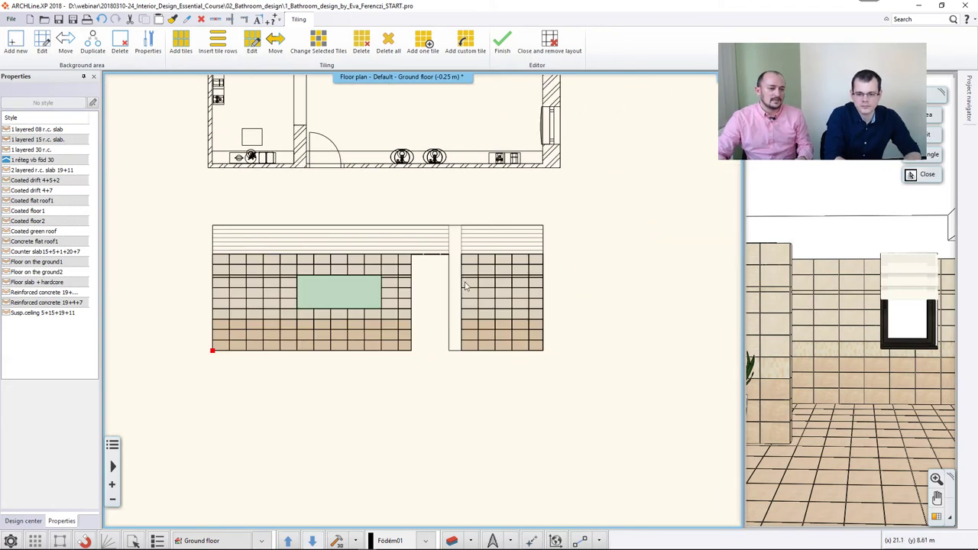
left_click(19, 46)
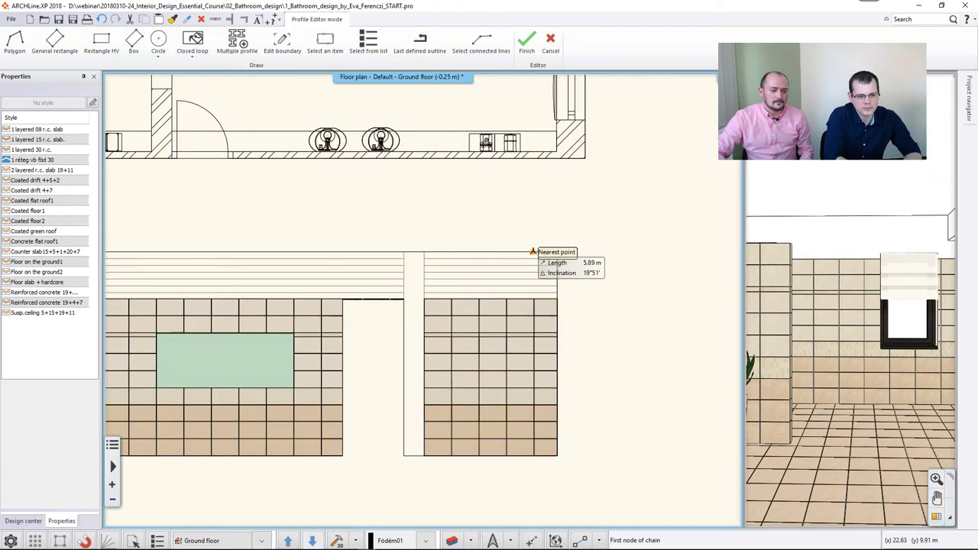
left_click(451, 387)
left_click(533, 388)
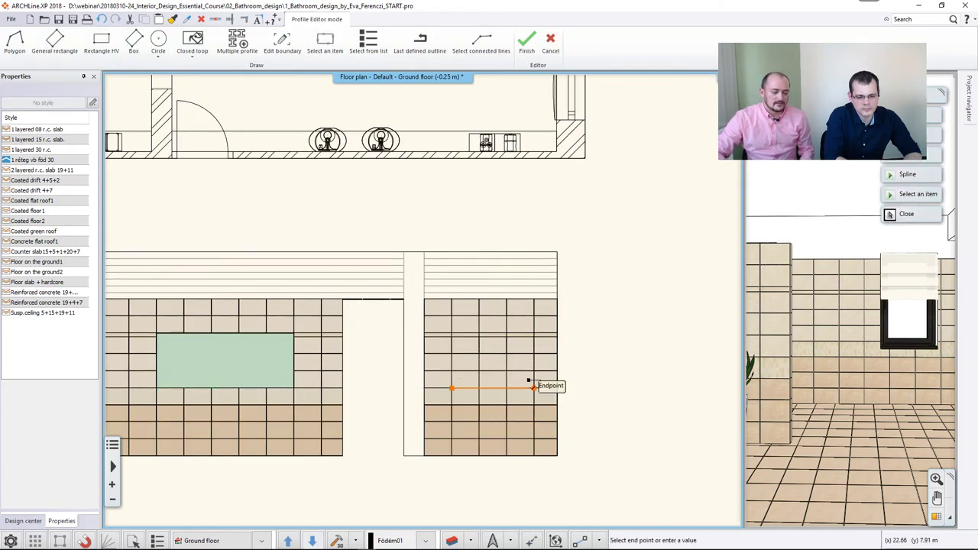
left_click(530, 325)
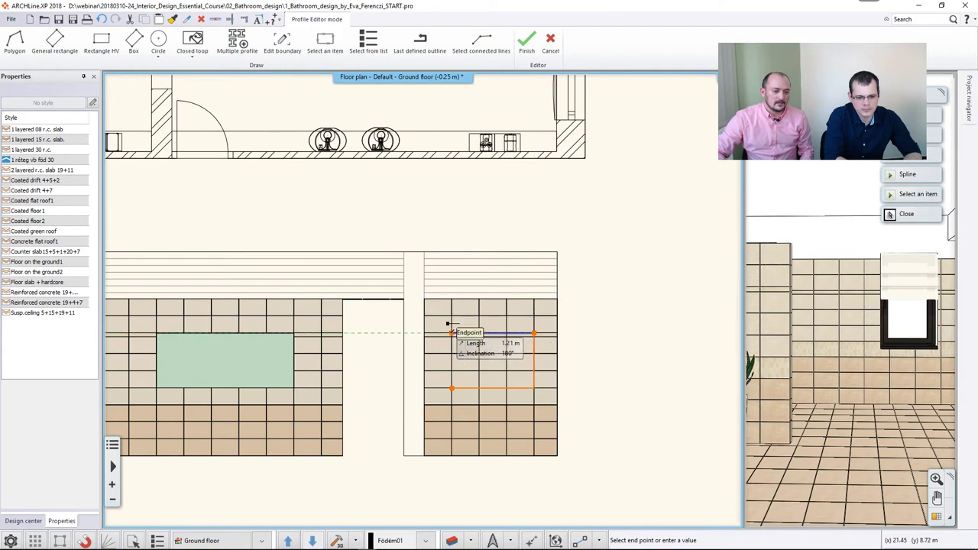
left_click(448, 325)
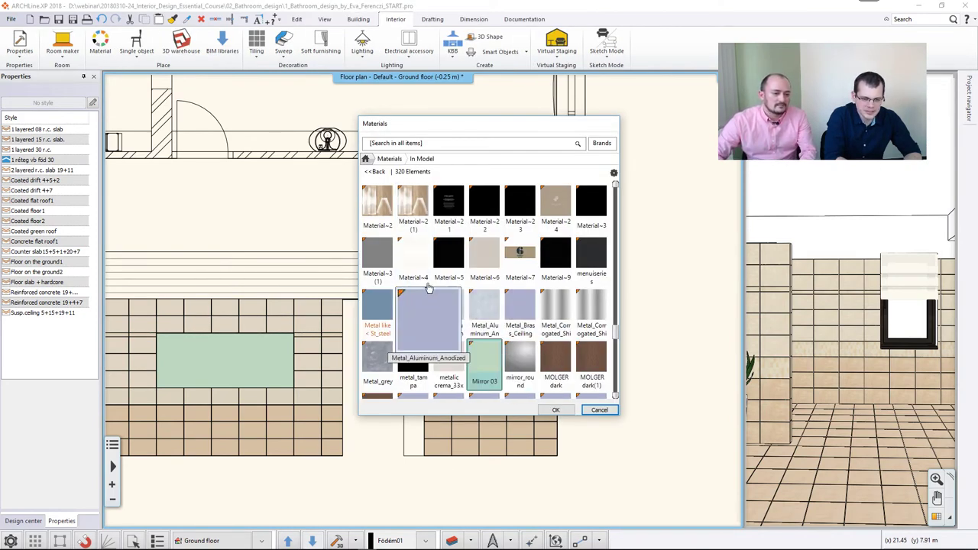
- Find the White material by searching for "white" and assign it to the new background area
scroll(517, 366, "down", 3)
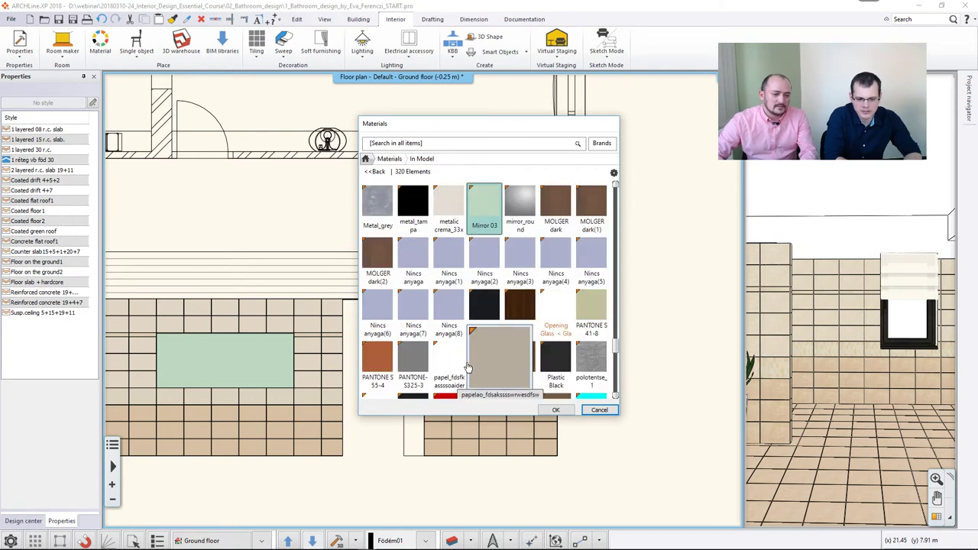
left_click(409, 145)
type("white")
key("Return")
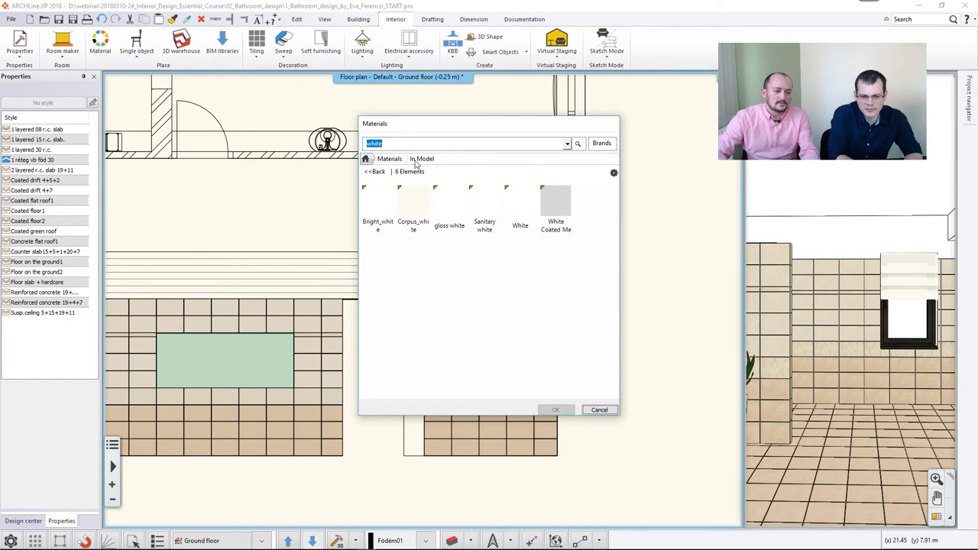
left_click(519, 202)
left_click(555, 409)
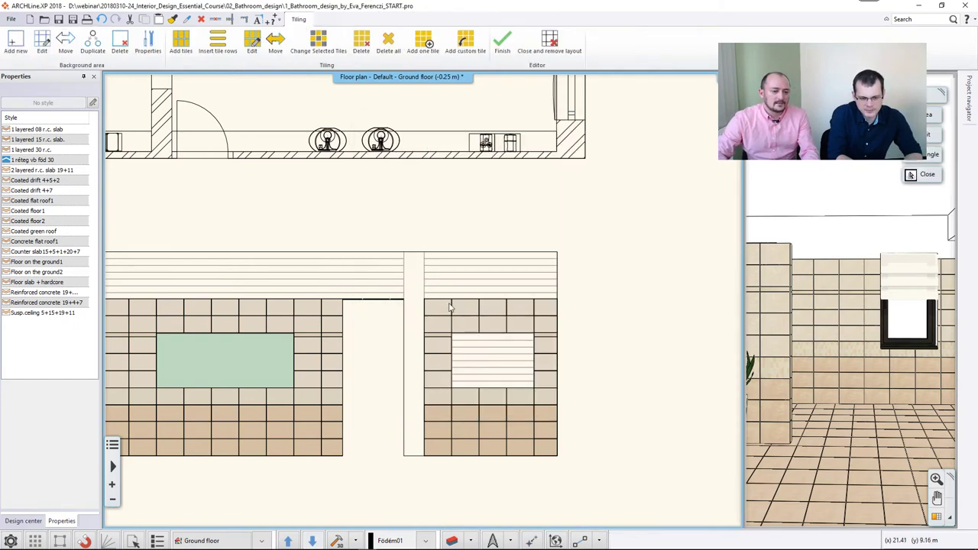
- Start adding a Mirror 03 tile to the second white area and set the tile height to 0.81 m
left_click(181, 42)
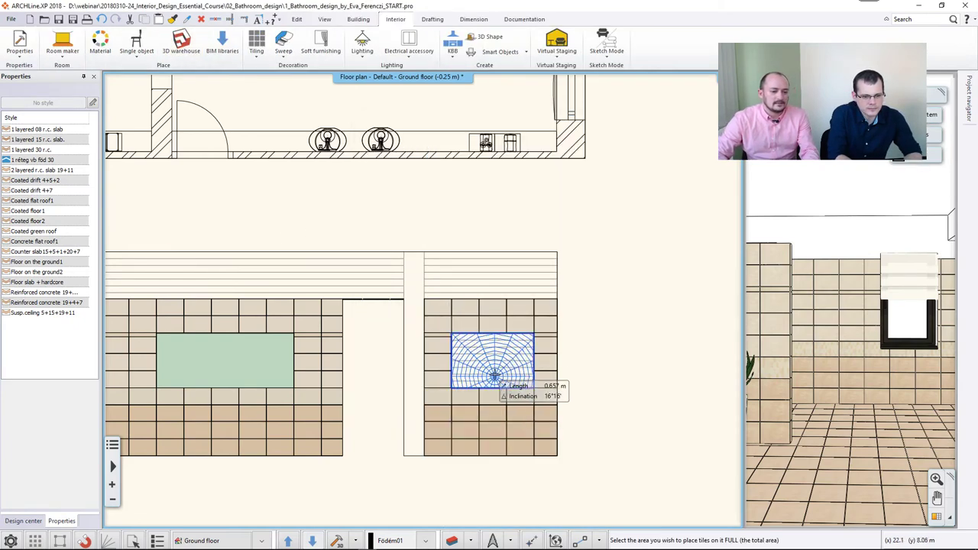
left_click(496, 381)
left_click(405, 195)
double_click(405, 195)
left_click(392, 212)
type("1")
- Set the second mirror tile's width to 1.21 m and place it horizontally from the white area's lower-left corner
left_click(423, 194)
key("BackSpace")
key("BackSpace")
key("BackSpace")
key("BackSpace")
key("BackSpace")
key("BackSpace")
type("1")
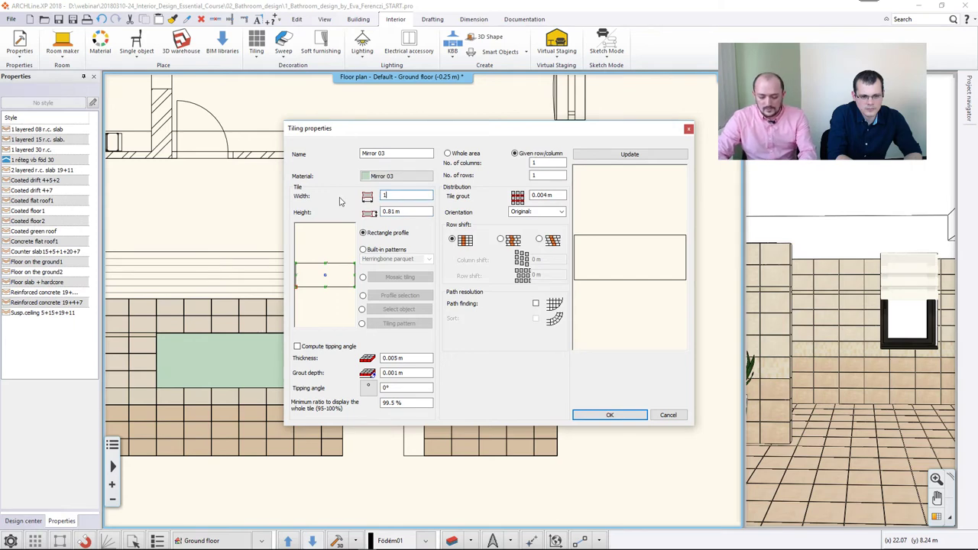
type(".21")
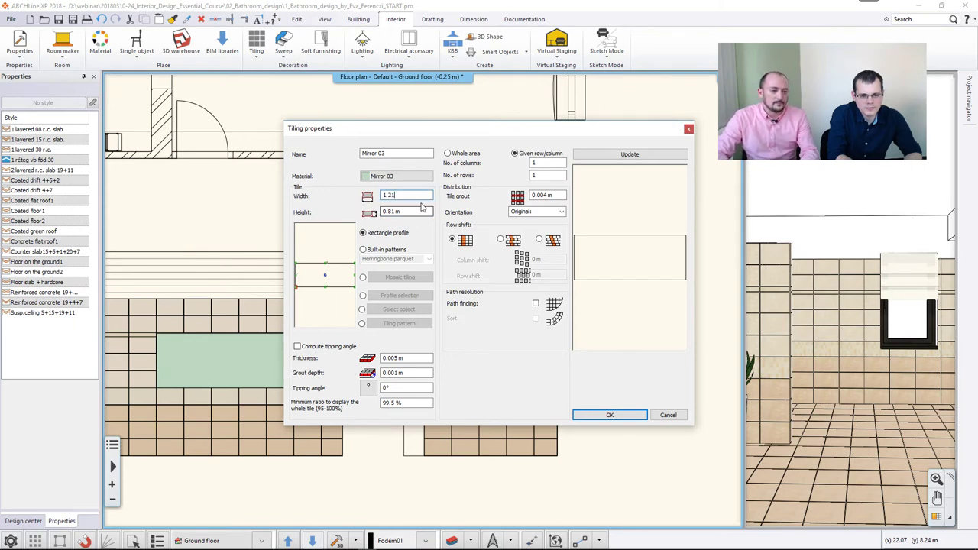
left_click(607, 158)
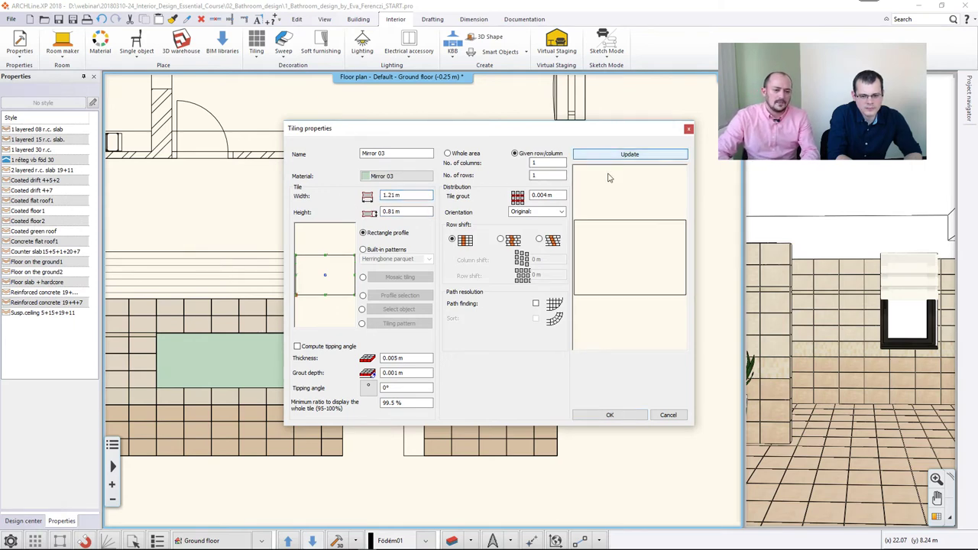
left_click(610, 415)
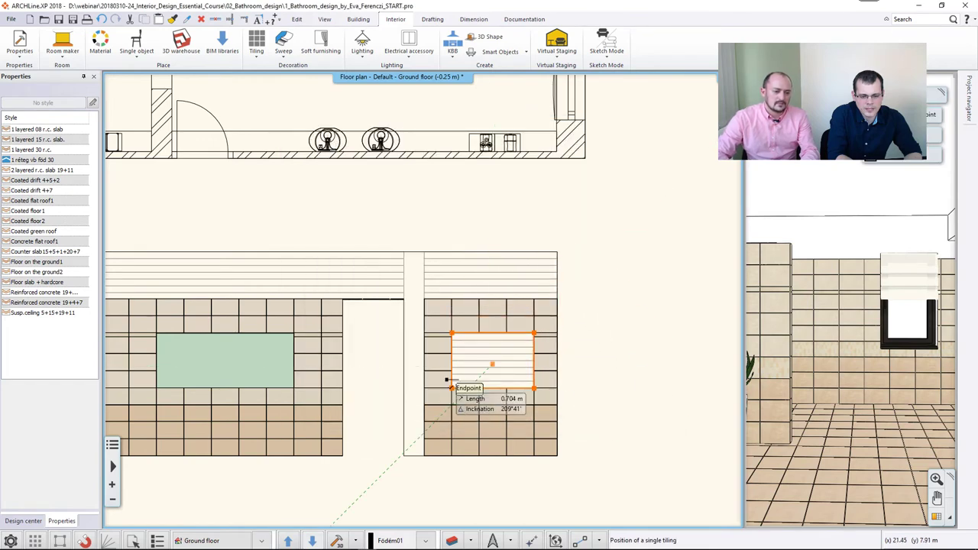
left_click(524, 375)
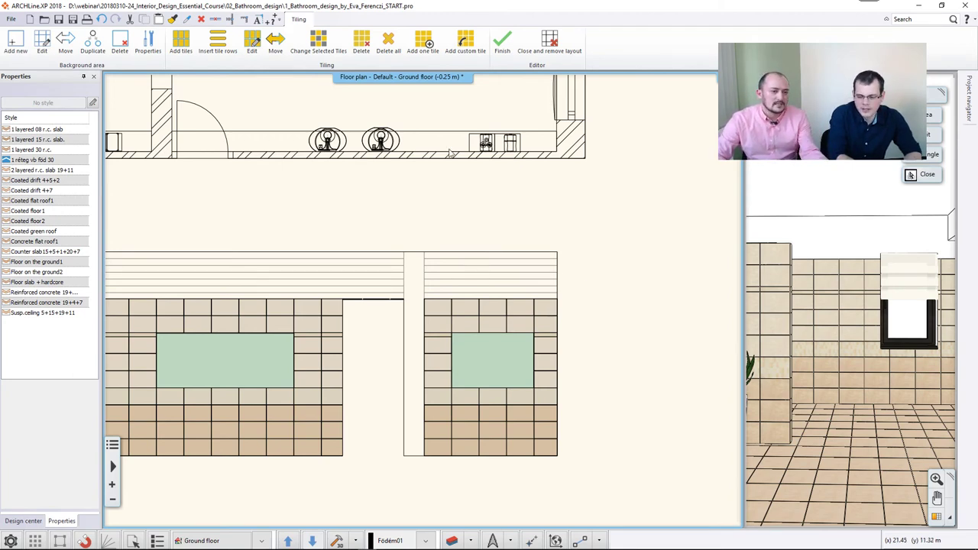
- Finish the wall tiling layout and inspect the tiled bathroom in the full-size 3D view
left_click(502, 42)
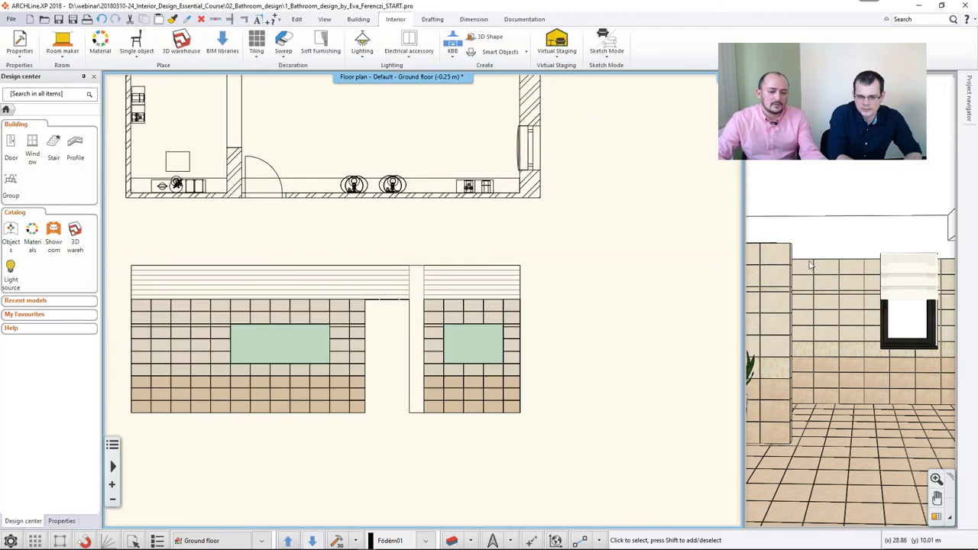
double_click(801, 265)
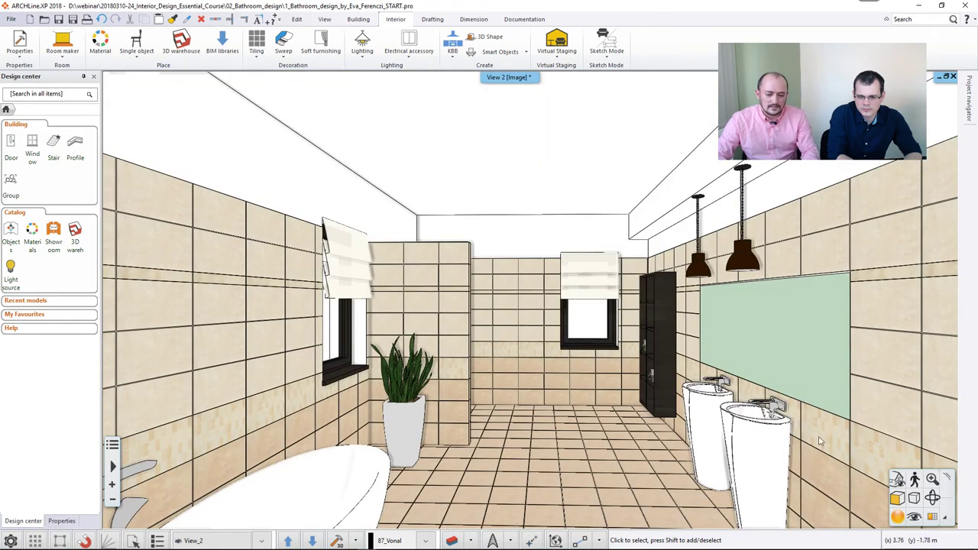
scroll(867, 478, "up", 3)
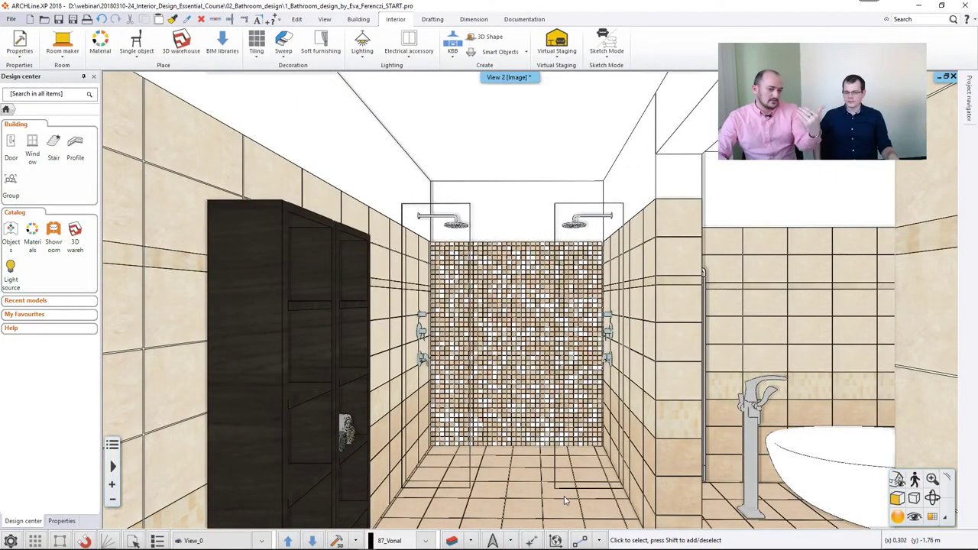
- Reposition the perspective camera inside the room to face the smaller mirror area above the dark shelf
left_click(917, 520)
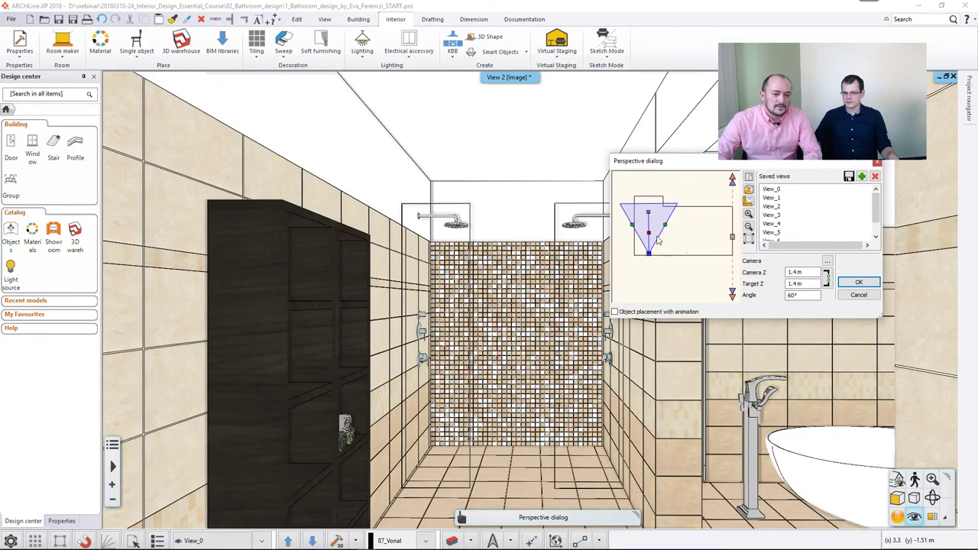
mouse_move(648, 253)
left_mouse_down()
mouse_move(650, 218)
mouse_move(648, 252)
left_mouse_up()
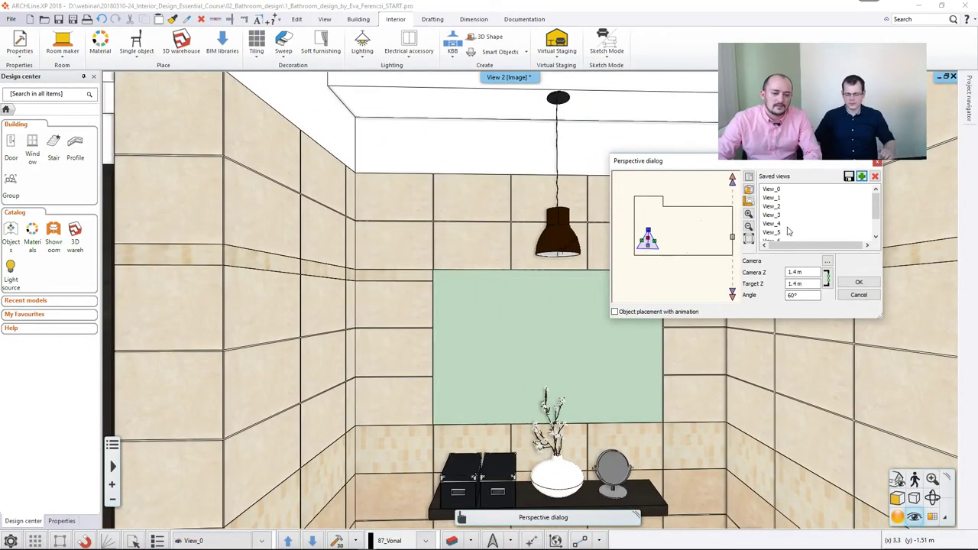
left_click(857, 282)
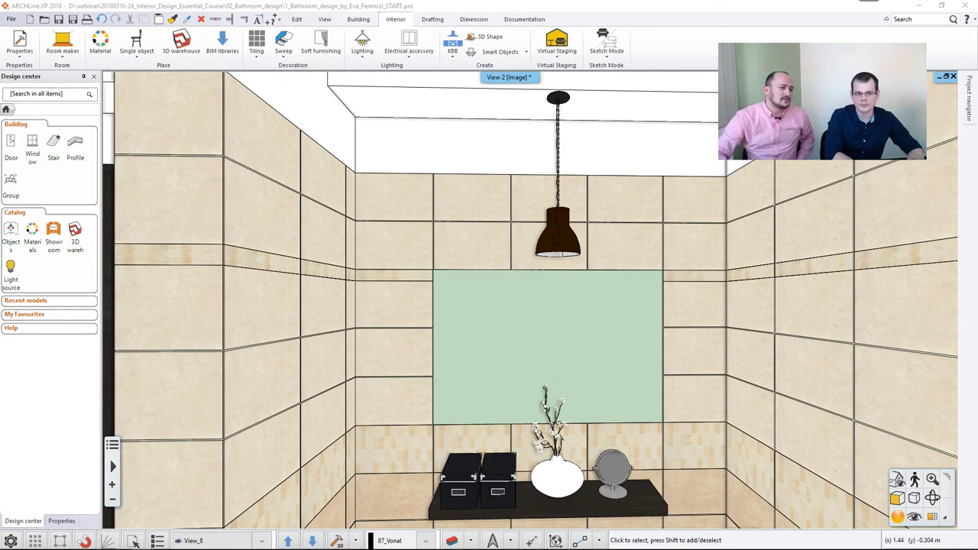
- Open the Showroom online library and browse to the Hansgrohe product range
left_click(231, 47)
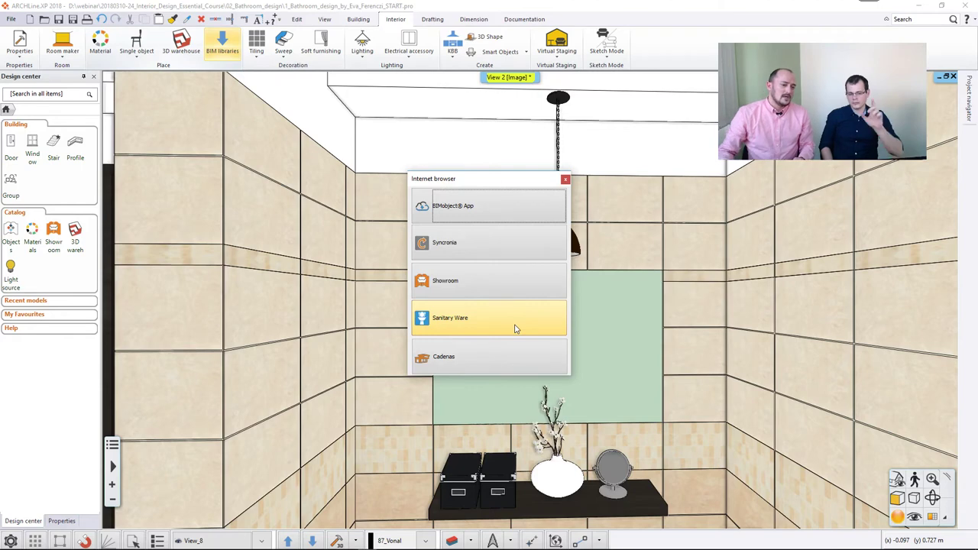
left_click(506, 282)
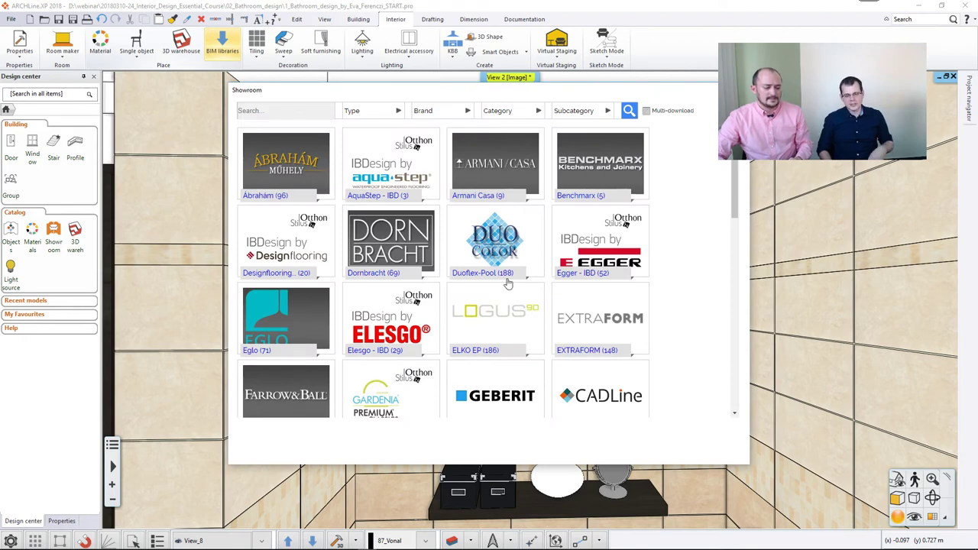
scroll(512, 288, "down", 3)
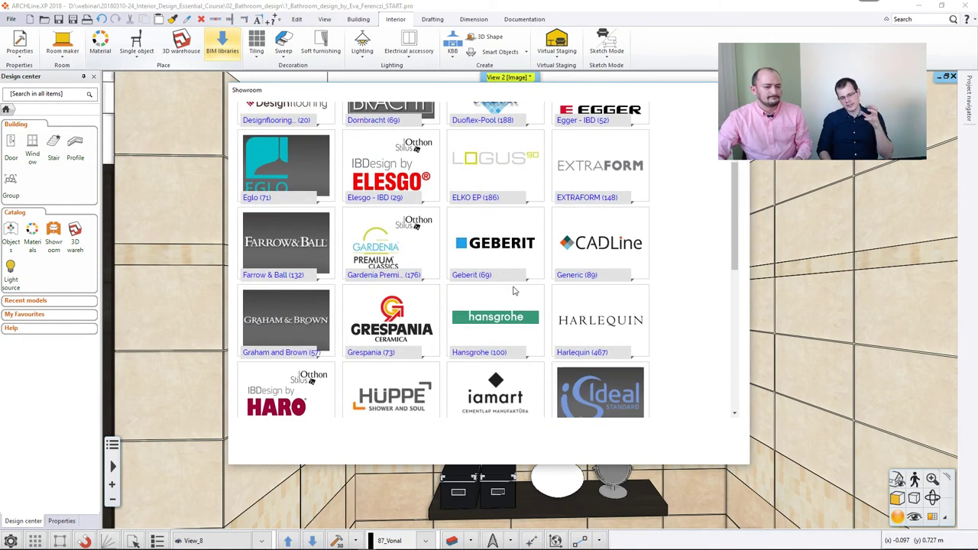
scroll(513, 291, "down", 1)
left_click(491, 228)
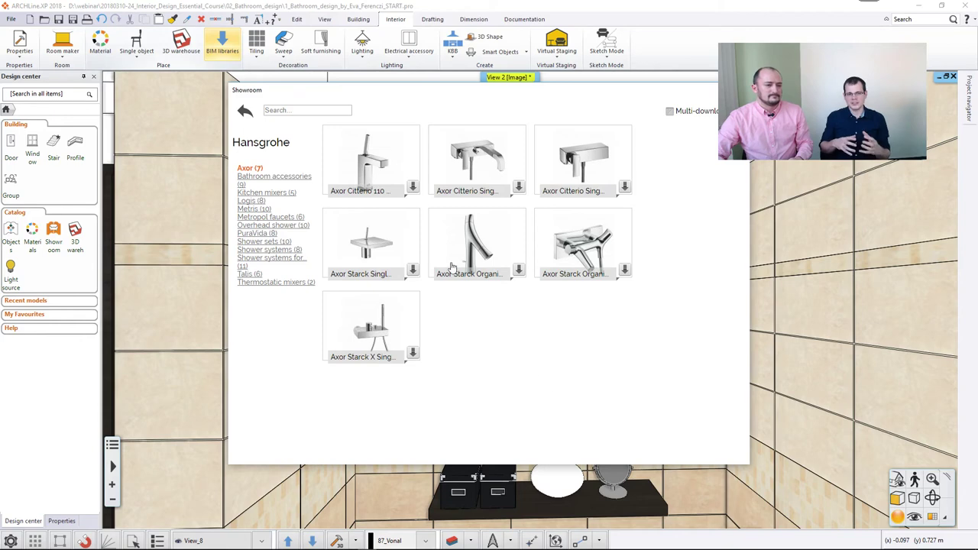
- Return to the Showroom brand overview, look through the Ideal Standard products and check the product type filter
left_click(245, 111)
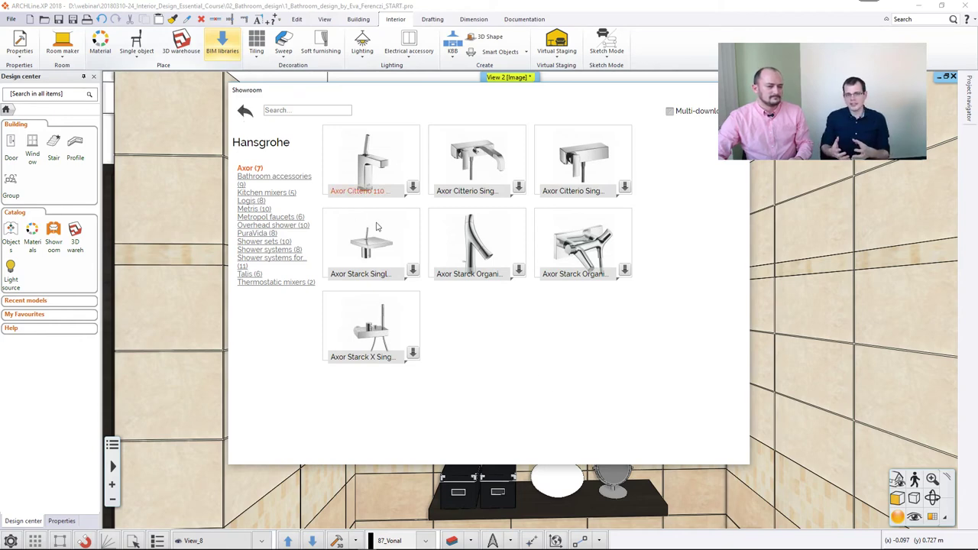
scroll(538, 325, "down", 1)
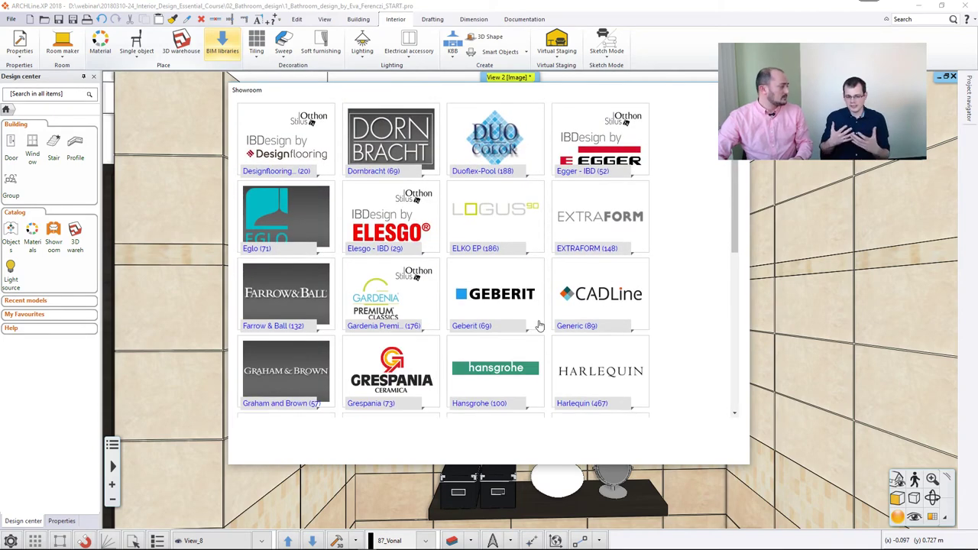
scroll(538, 325, "down", 1)
scroll(539, 325, "down", 1)
left_click(592, 249)
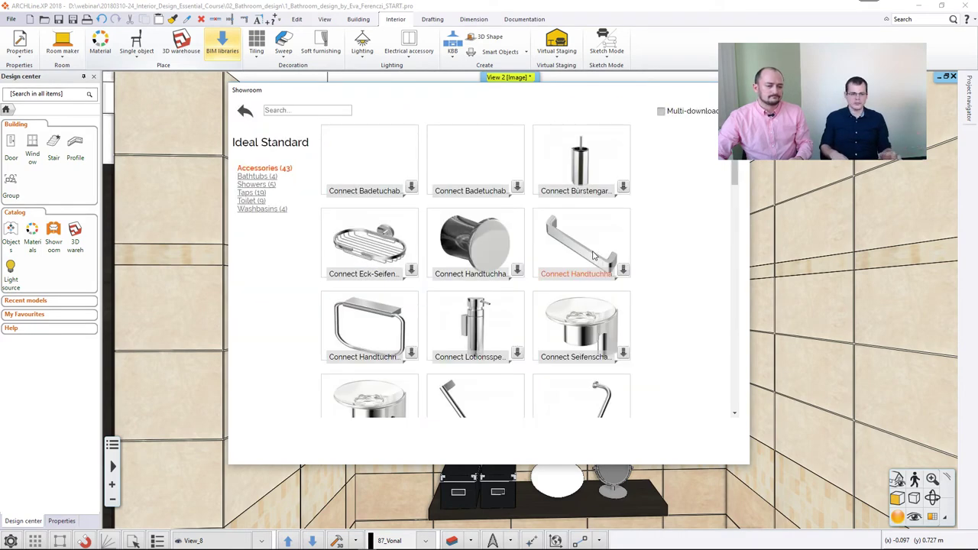
left_click(245, 111)
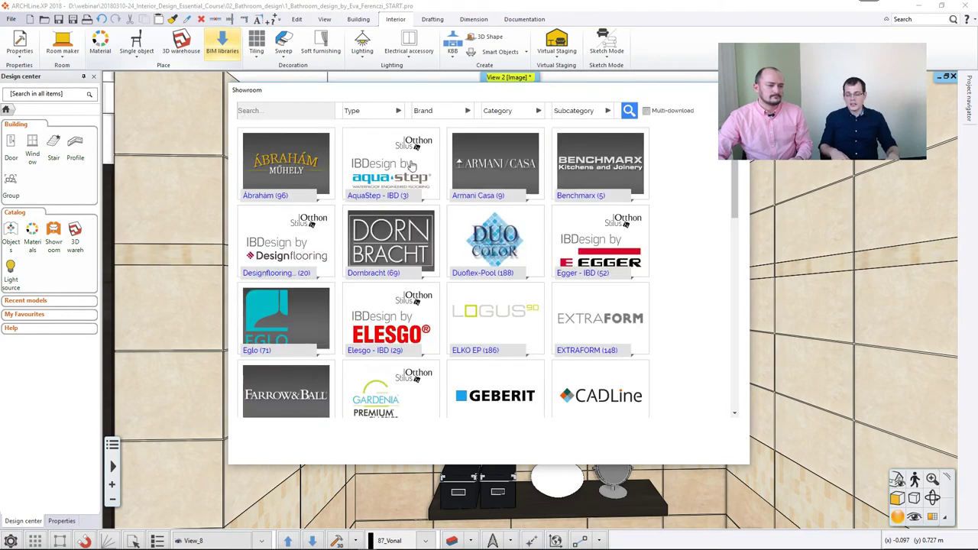
left_click(398, 111)
left_click(398, 112)
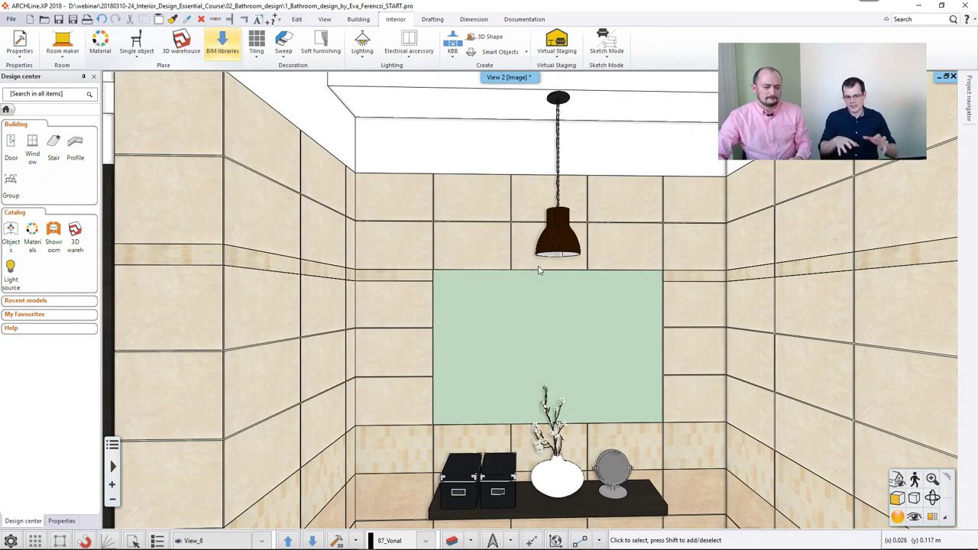
- Bring the floor plan back into the large viewport and start an Excel quantity take-off for Tiling
left_click(932, 518)
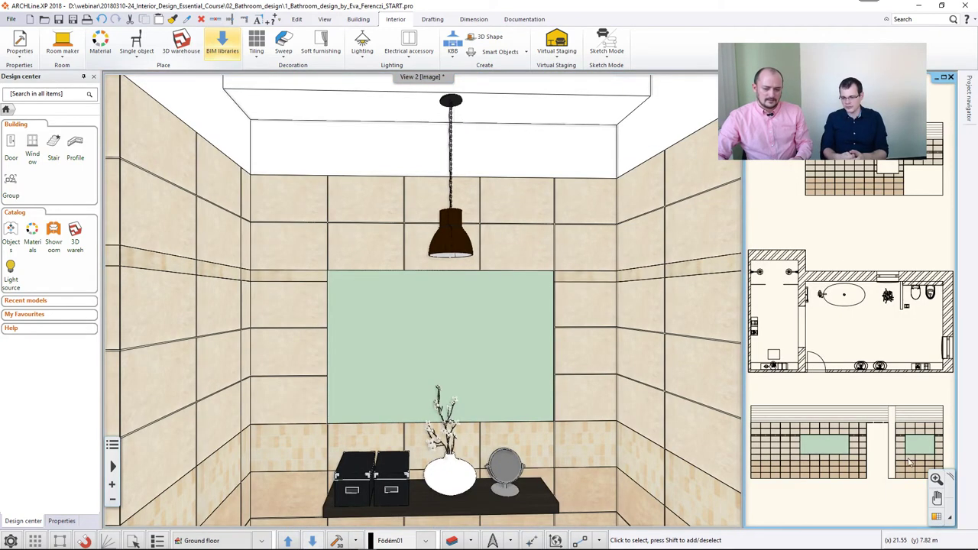
left_click(935, 500)
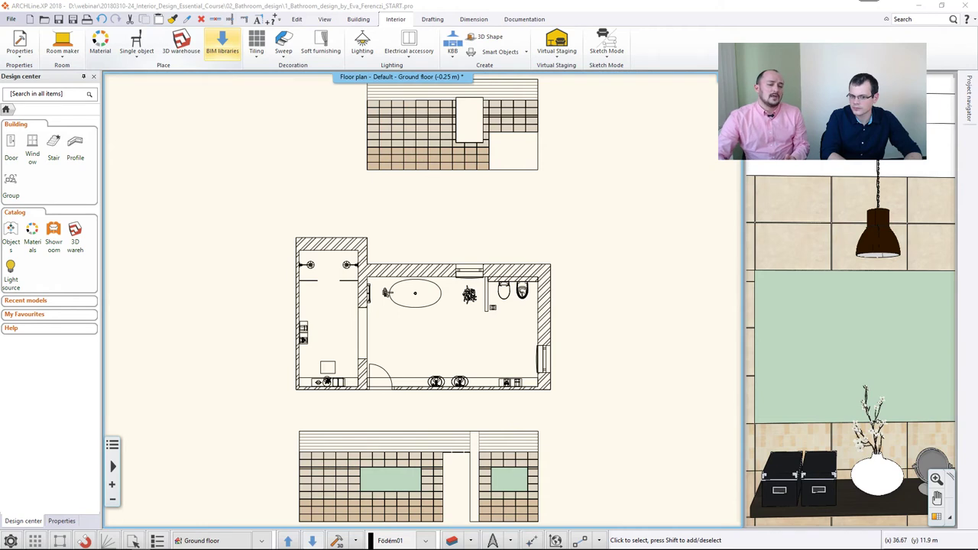
left_click(526, 21)
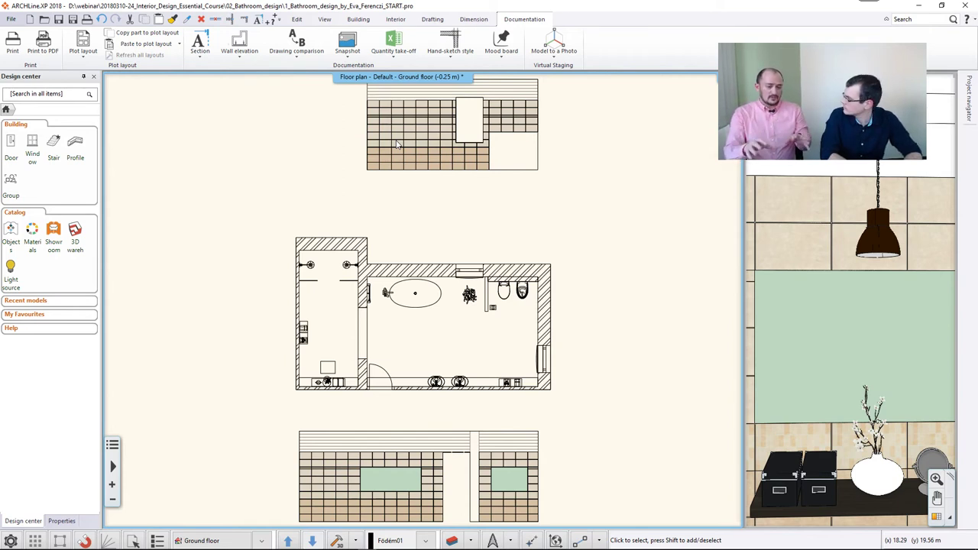
left_click(399, 58)
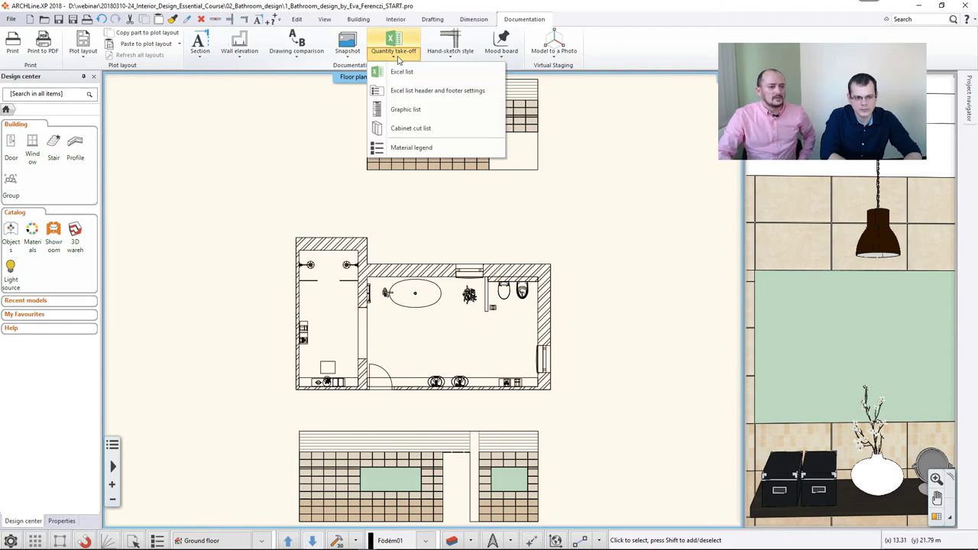
left_click(441, 75)
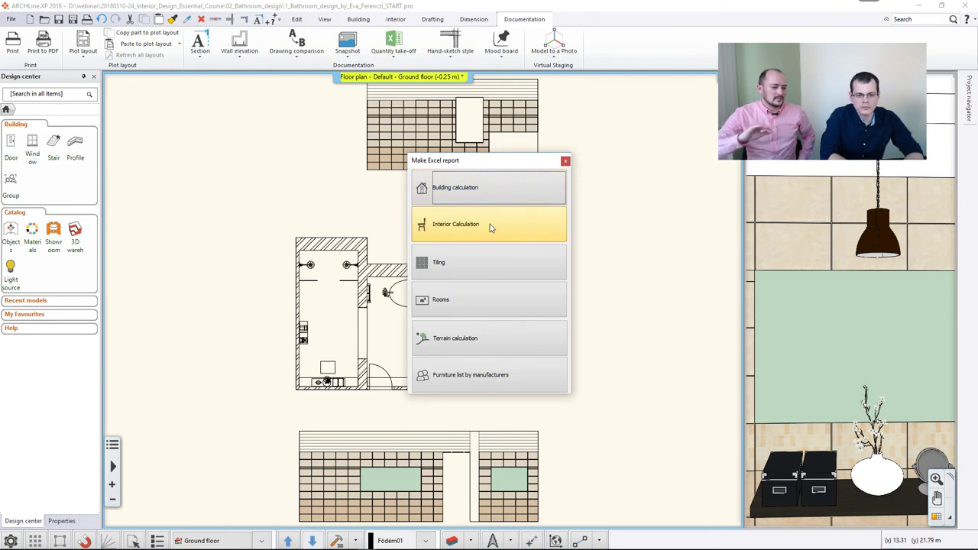
left_click(537, 275)
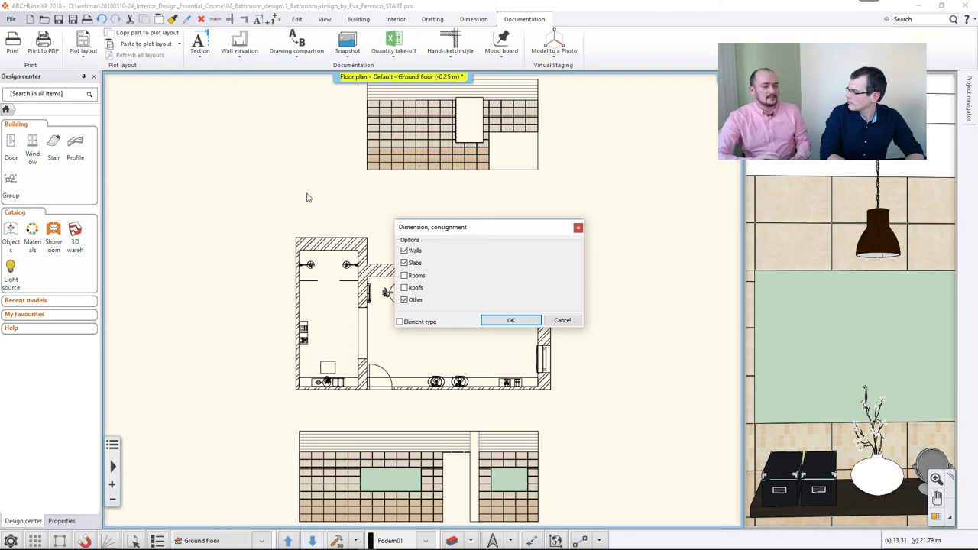
- Exclude other elements from the tiling report, keeping walls and slabs, and save it over the existing Tiling Excel file in 02_Bathroom_design
left_click(412, 299)
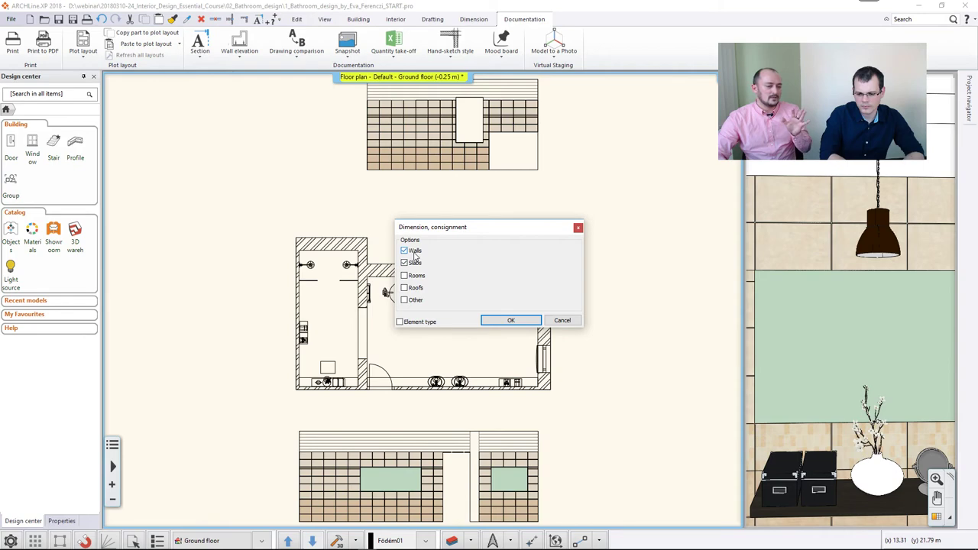
left_click(524, 321)
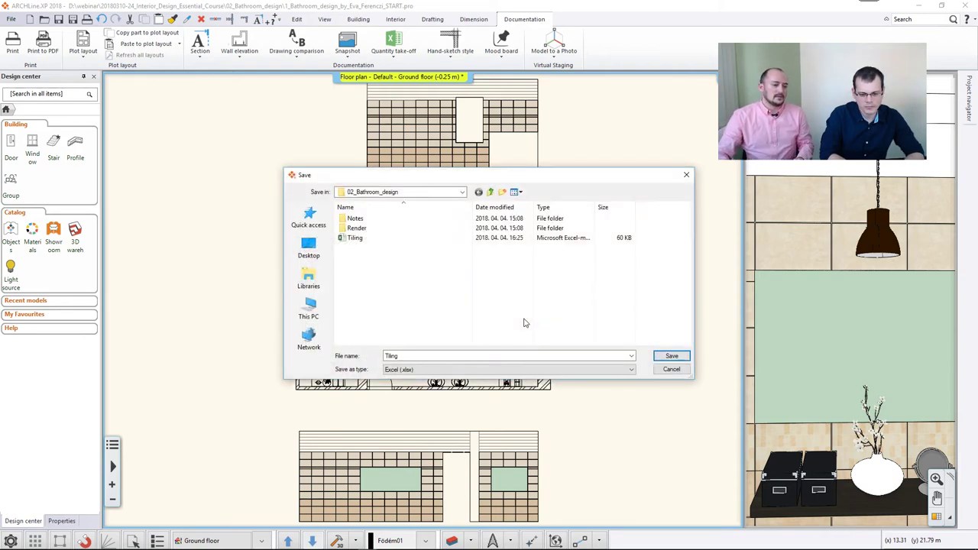
left_click(357, 239)
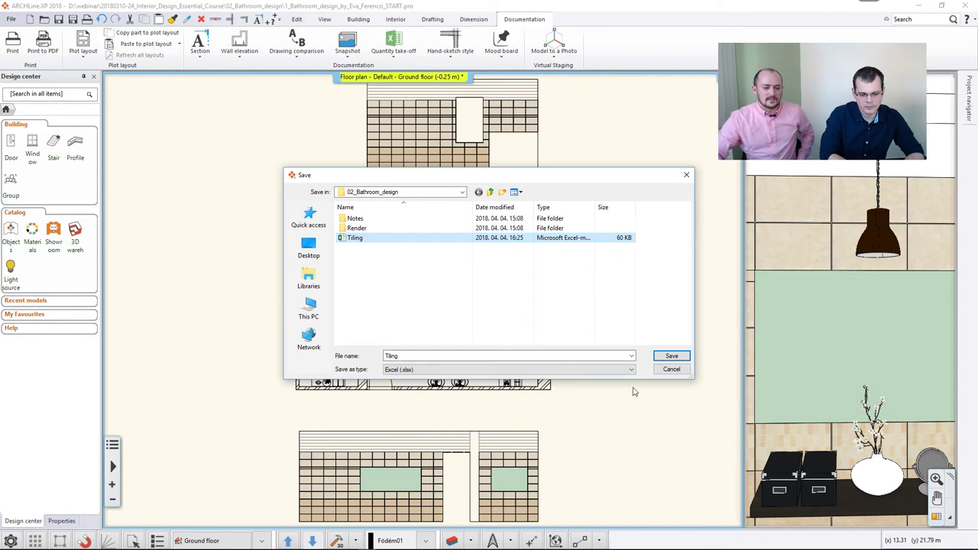
left_click(671, 356)
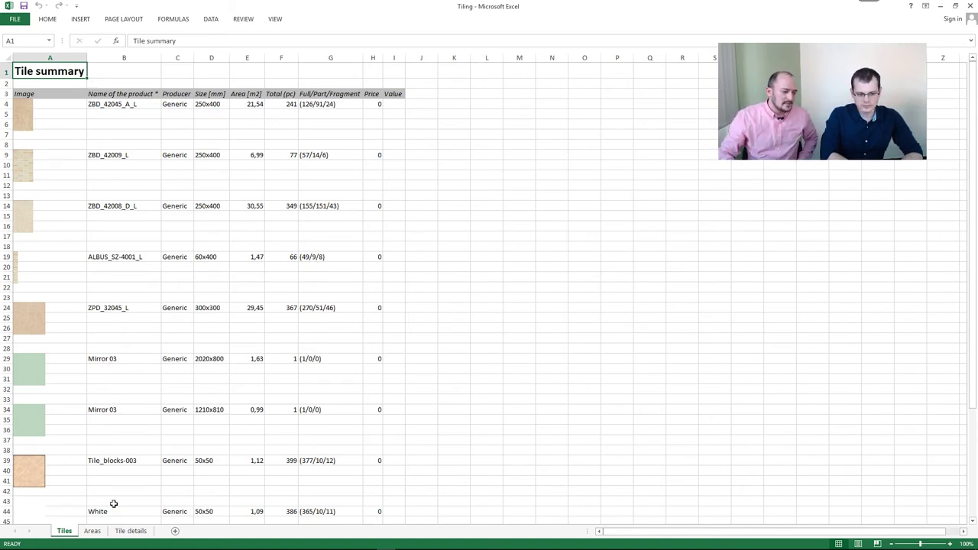
- Review the Areas and Tile details sheets and locate the first row of the wall with ID 180
left_click(95, 533)
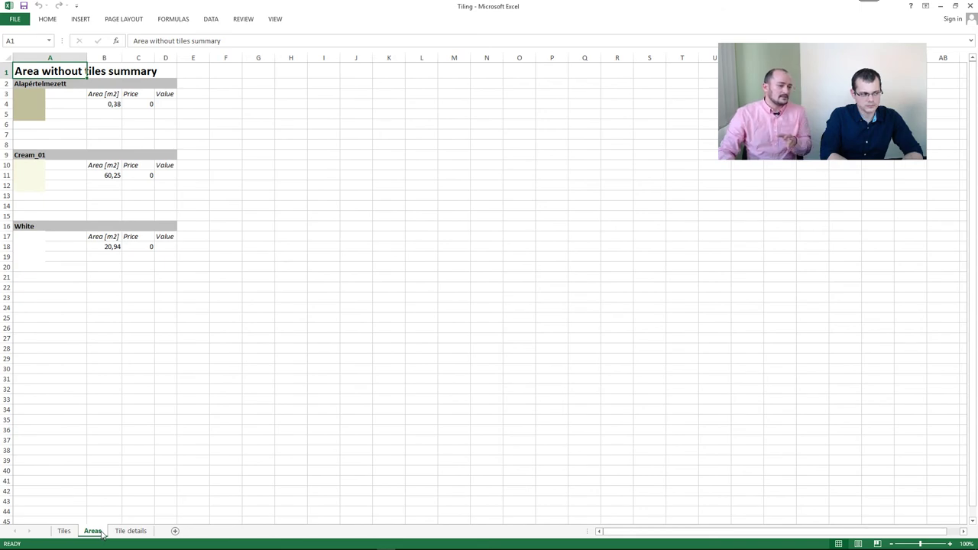
left_click(134, 533)
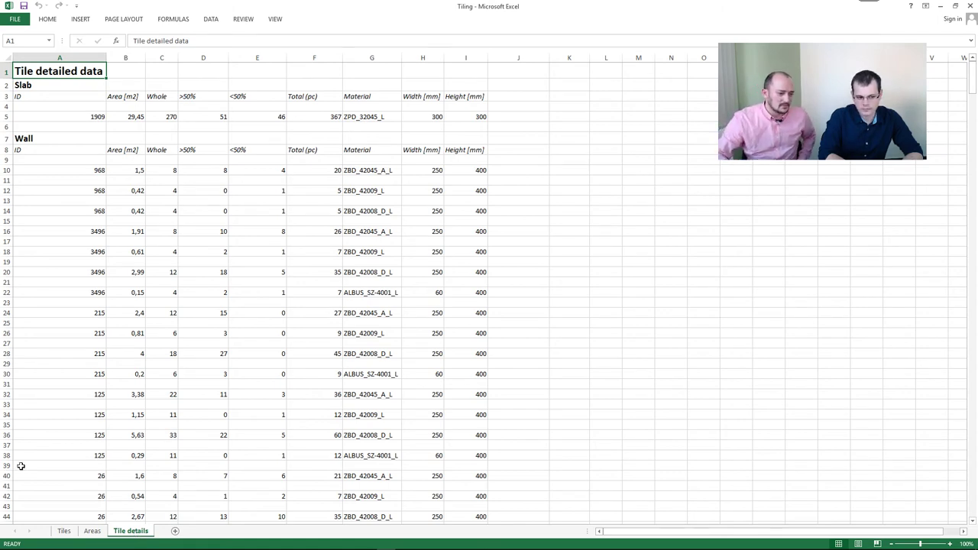
scroll(61, 428, "down", 8)
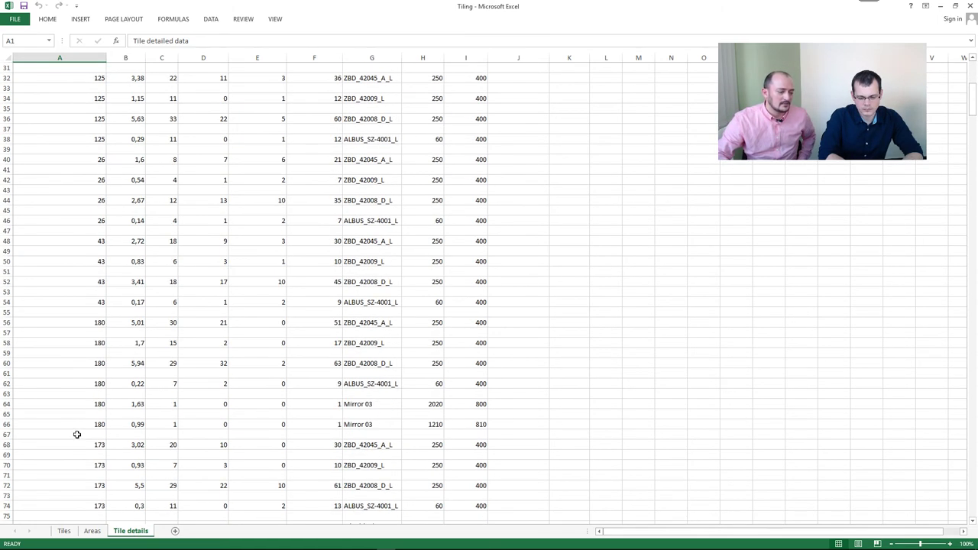
scroll(70, 432, "up", 8)
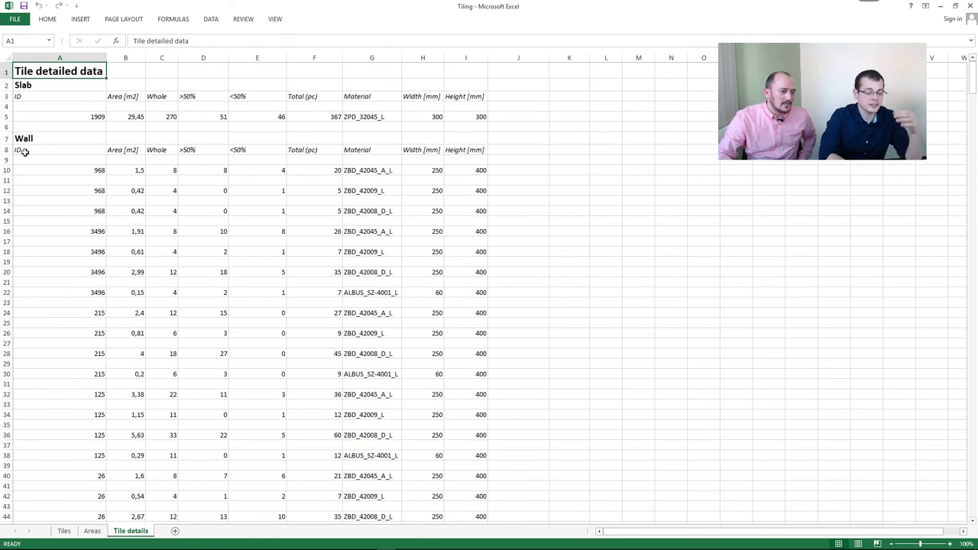
scroll(68, 273, "down", 6)
left_click(96, 346)
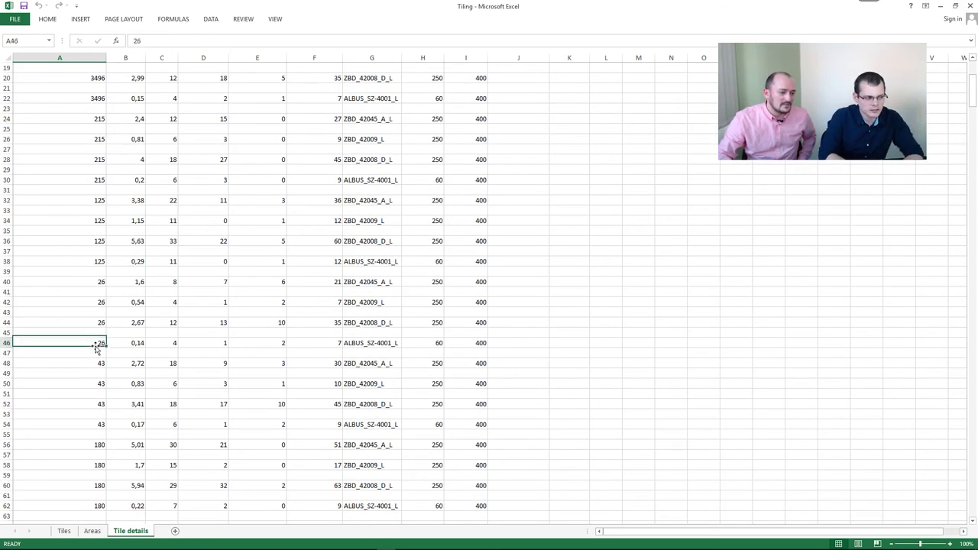
left_click(85, 446)
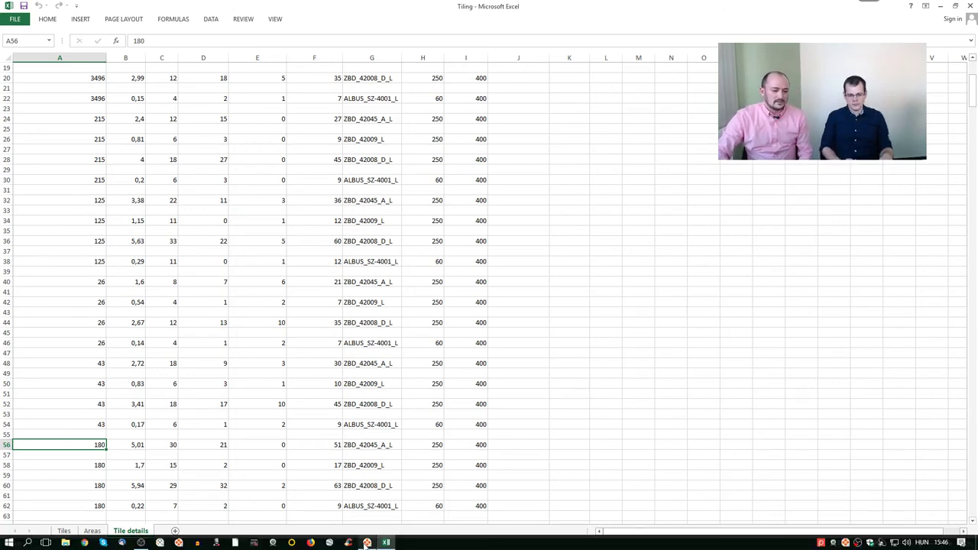
- Switch to ARCHLine.XP and locate the wall whose ID equals 180 by selecting on properties, then clear the selection
left_click(367, 542)
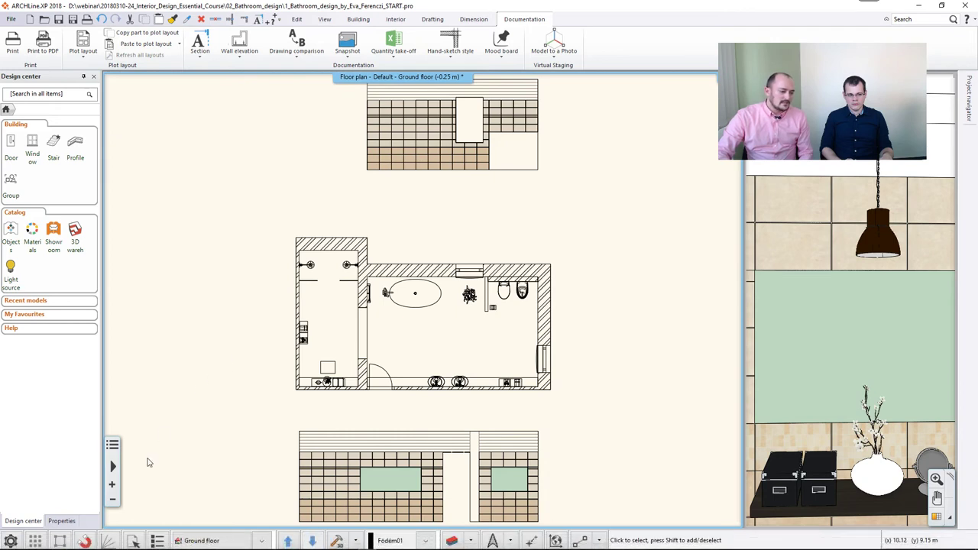
left_click(135, 540)
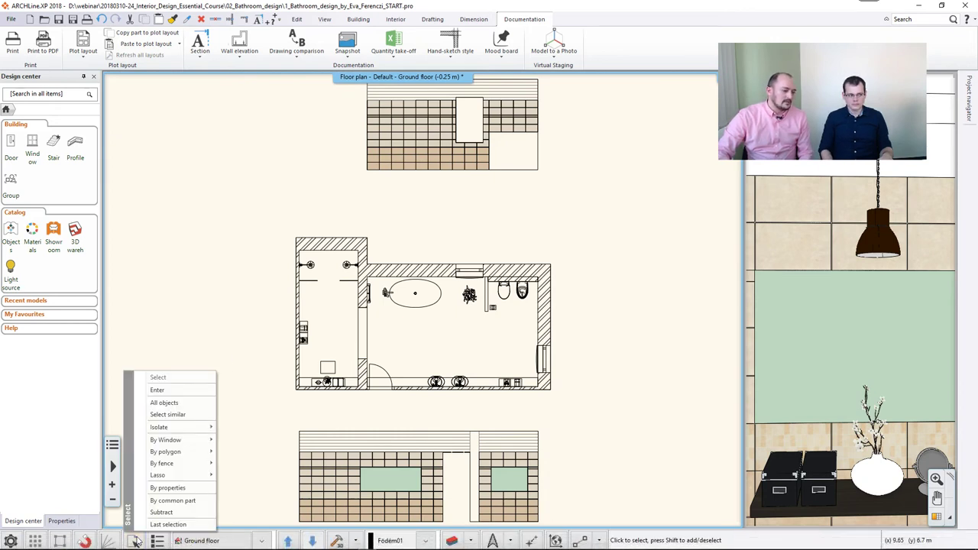
left_click(158, 489)
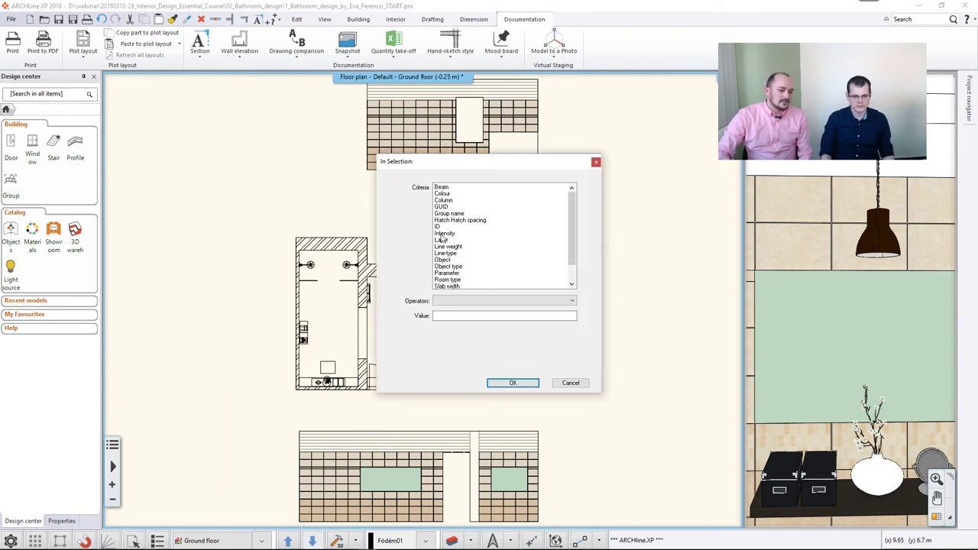
left_click(442, 227)
left_click(455, 315)
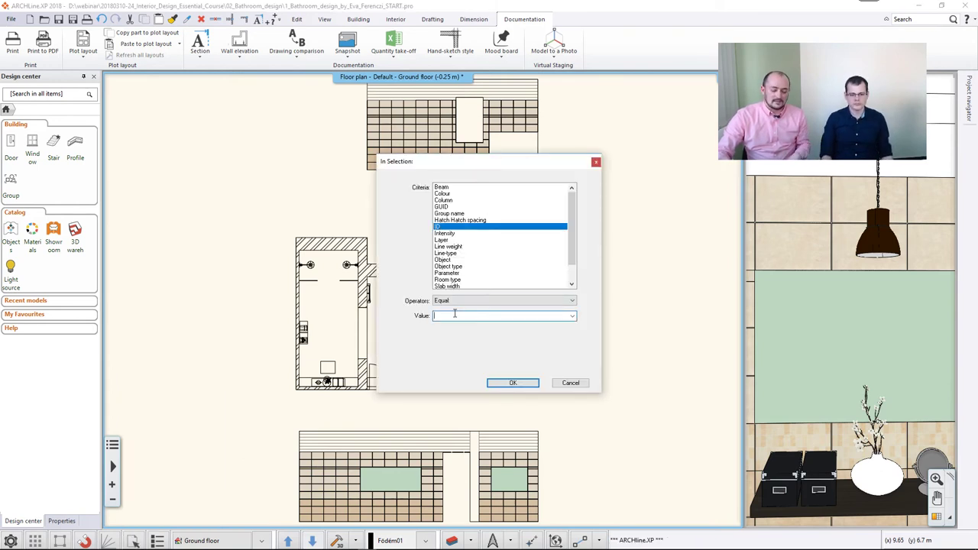
type("180")
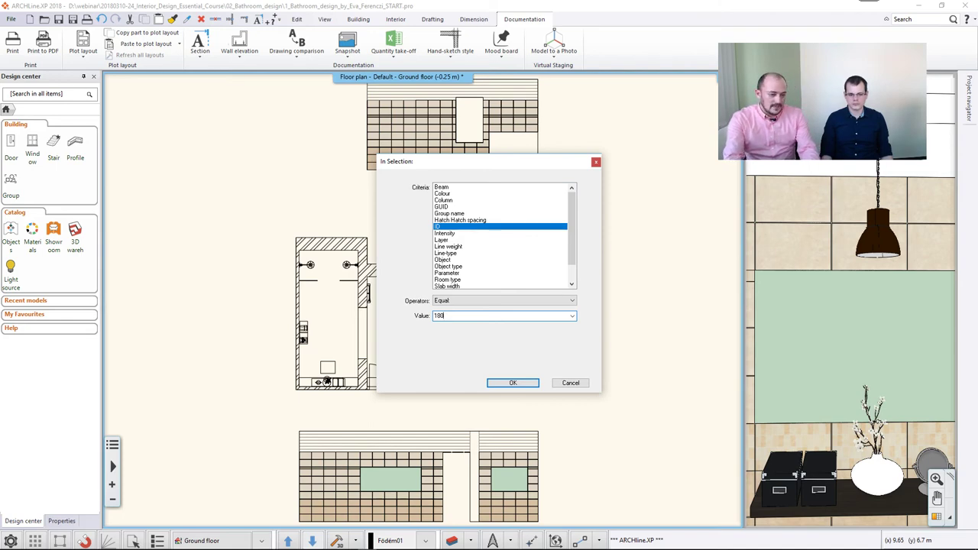
key("Return")
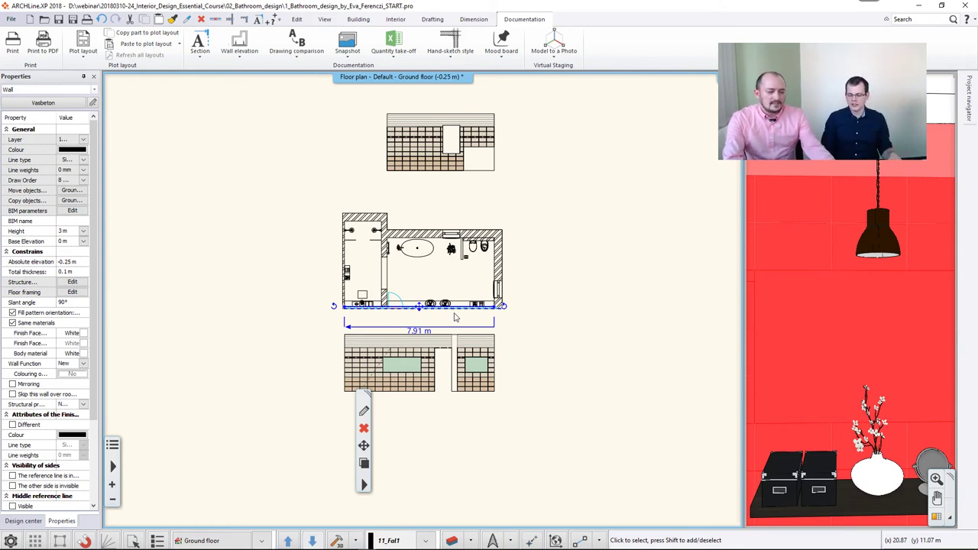
key("Escape")
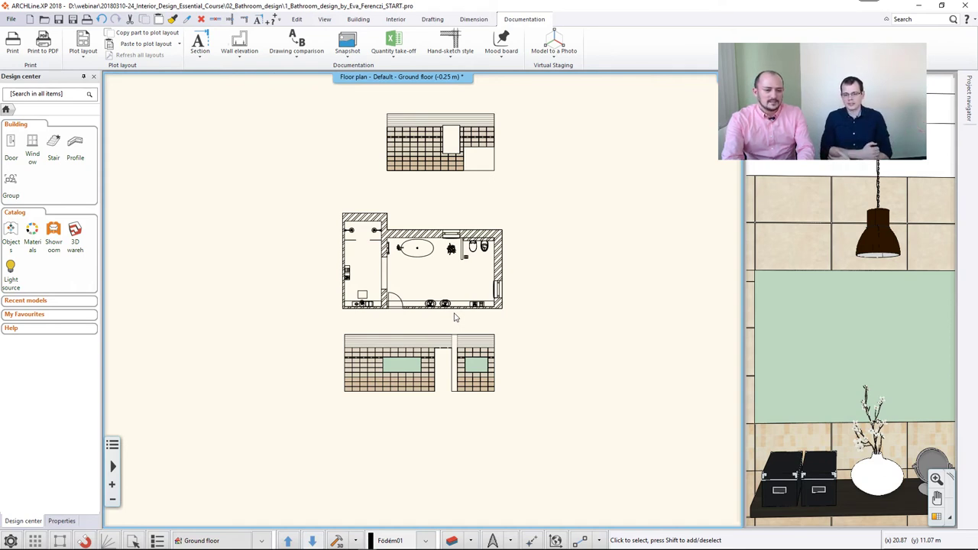
- Start placing a lamp and choose the Spotlight model from the Spot lights category of the Lighting library
left_click(219, 290)
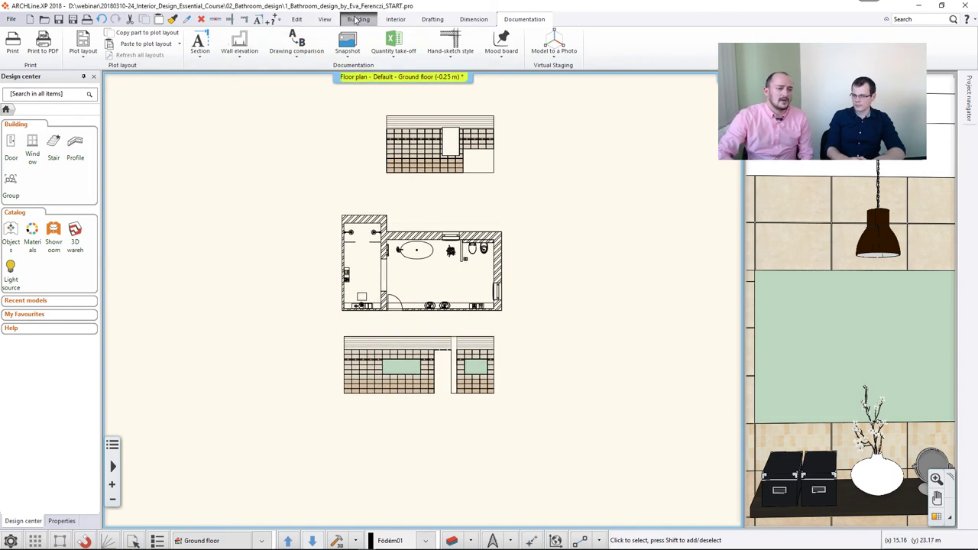
left_click(395, 20)
left_click(363, 61)
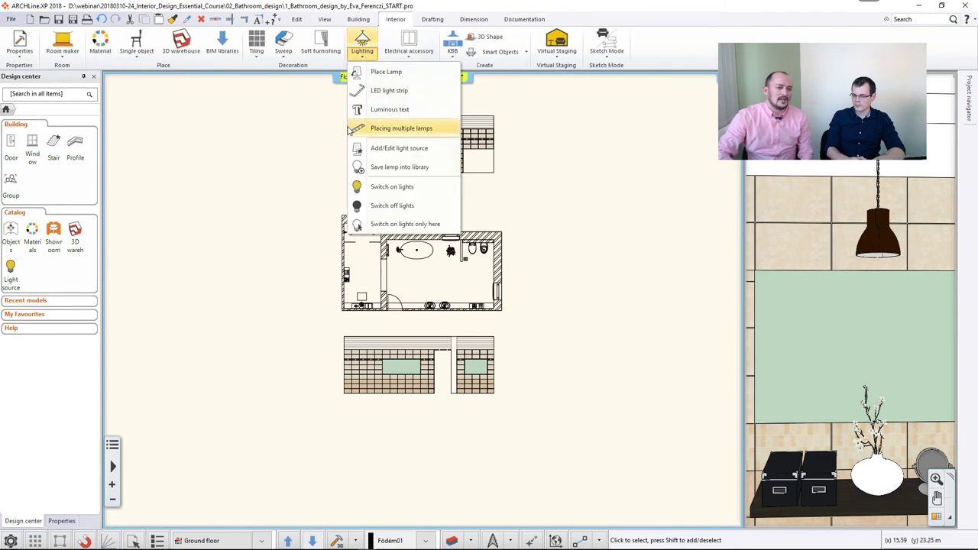
left_click(365, 73)
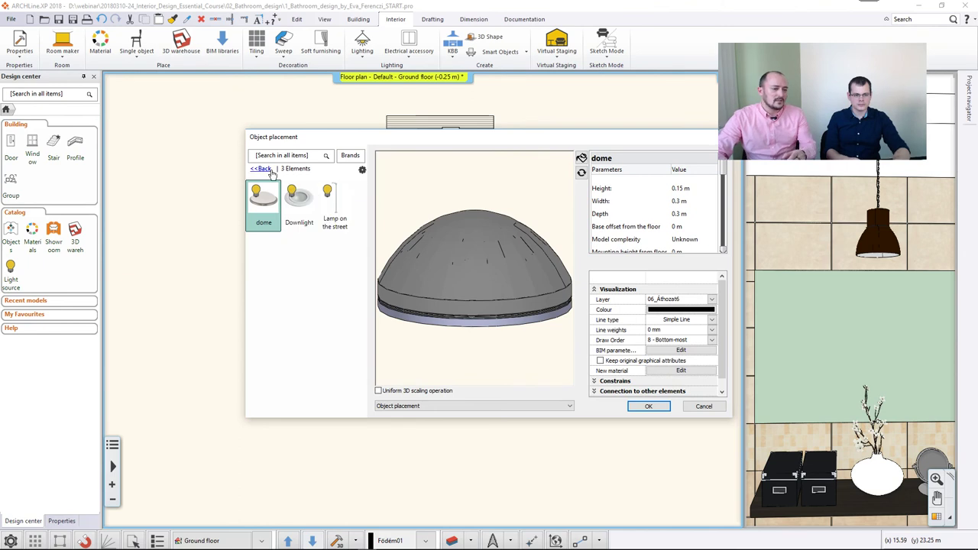
left_click(260, 168)
scroll(364, 237, "down", 2)
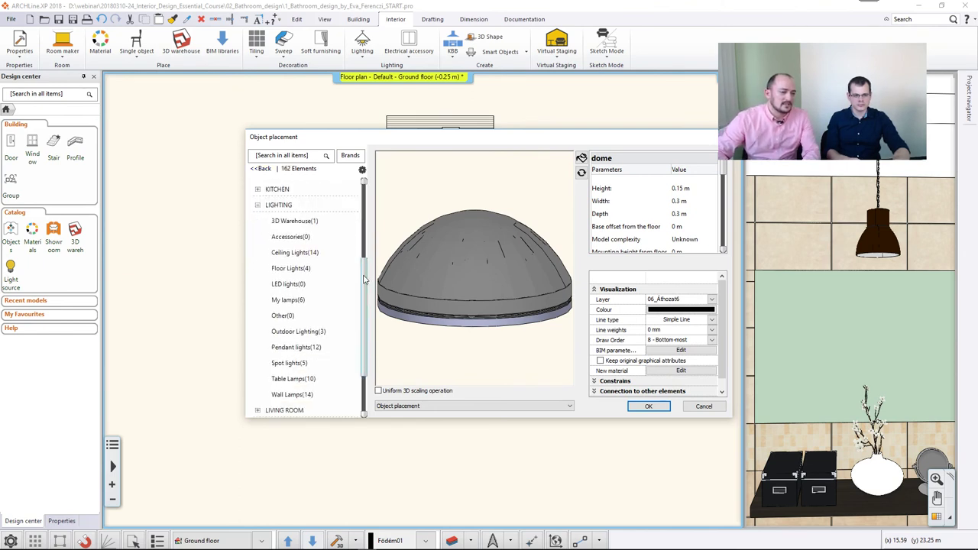
left_click(354, 313)
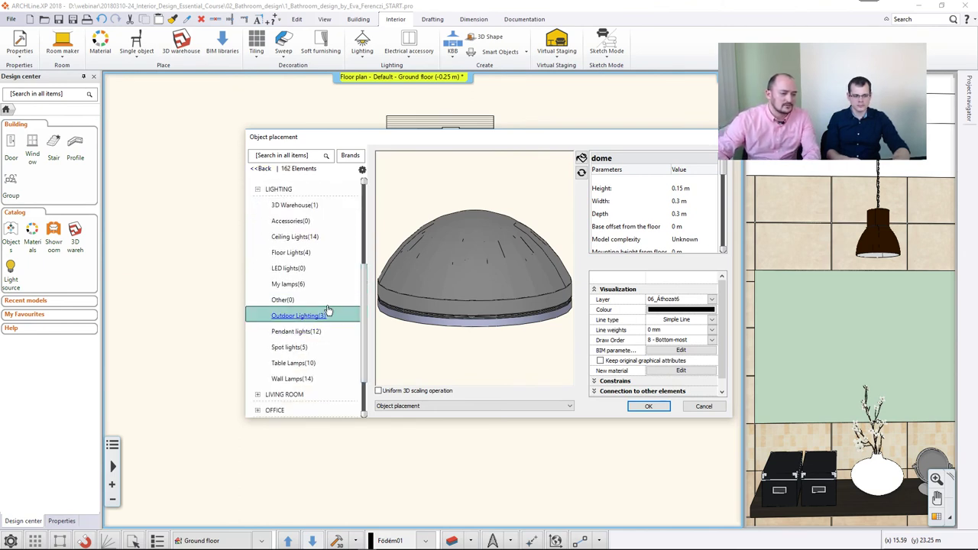
left_click(301, 348)
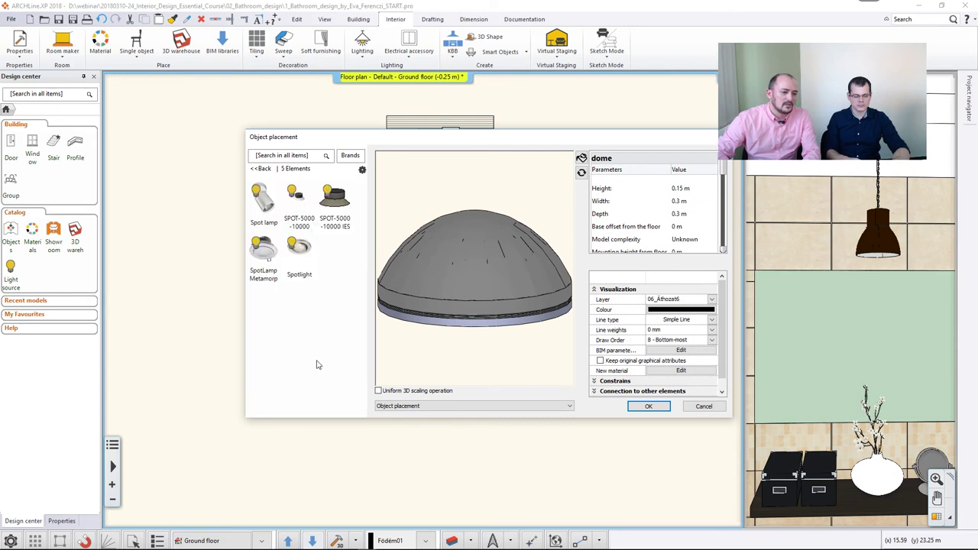
left_click(303, 260)
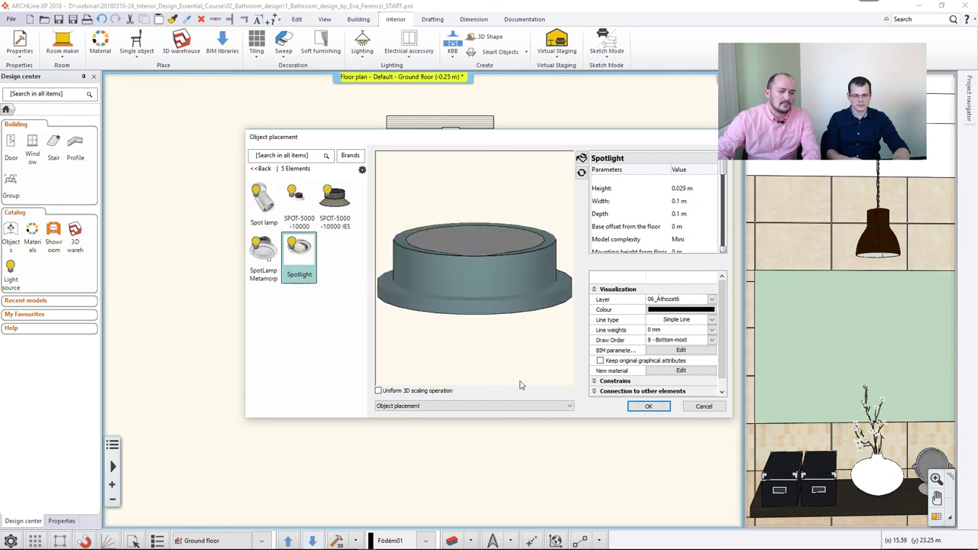
- Set the spotlight's base offset from the floor to 2.98 m and place one in the main bathroom near the east wall's window
left_click(677, 227)
type("2.98")
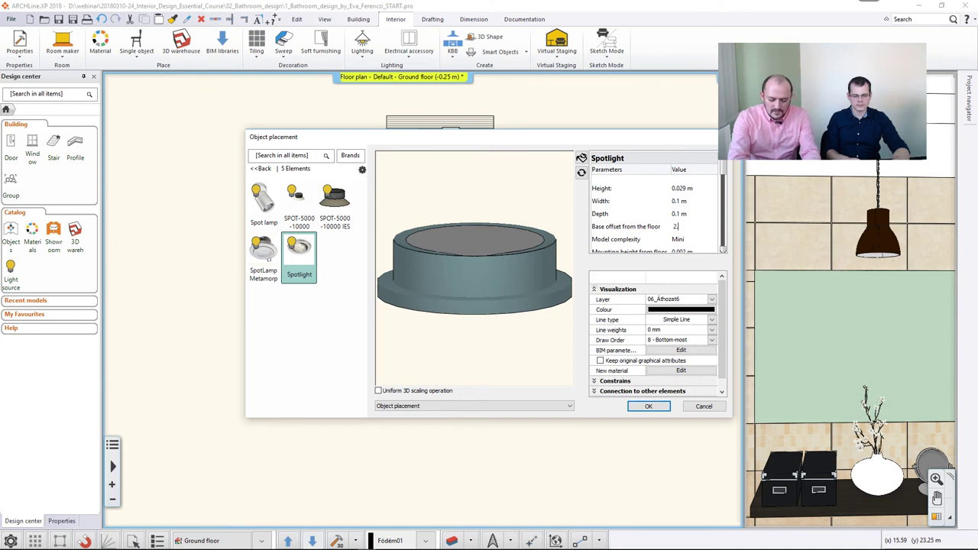
key("Return")
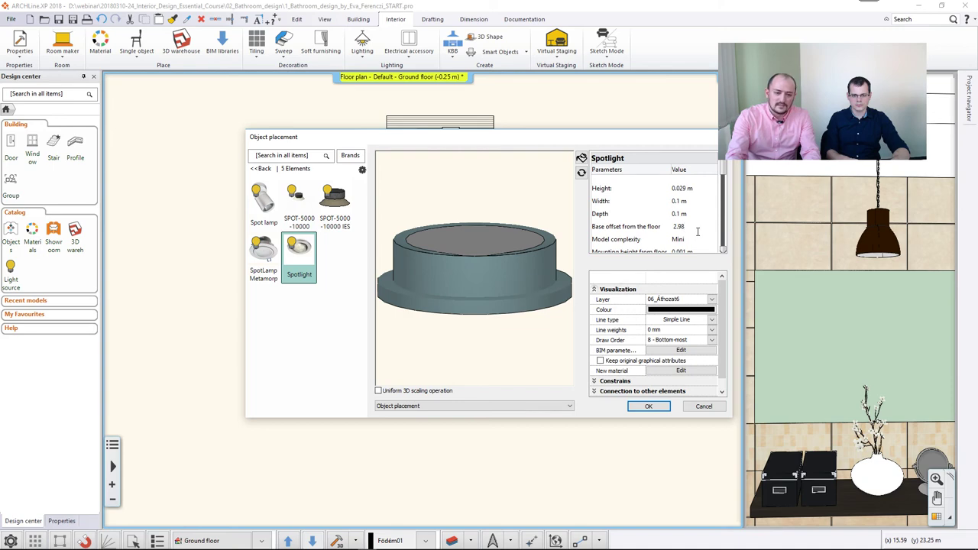
key("Return")
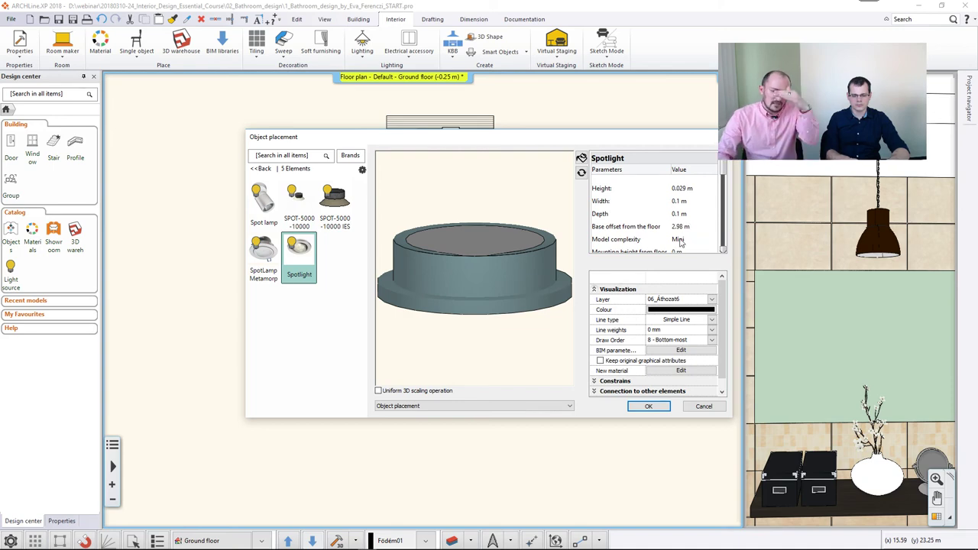
left_click(648, 406)
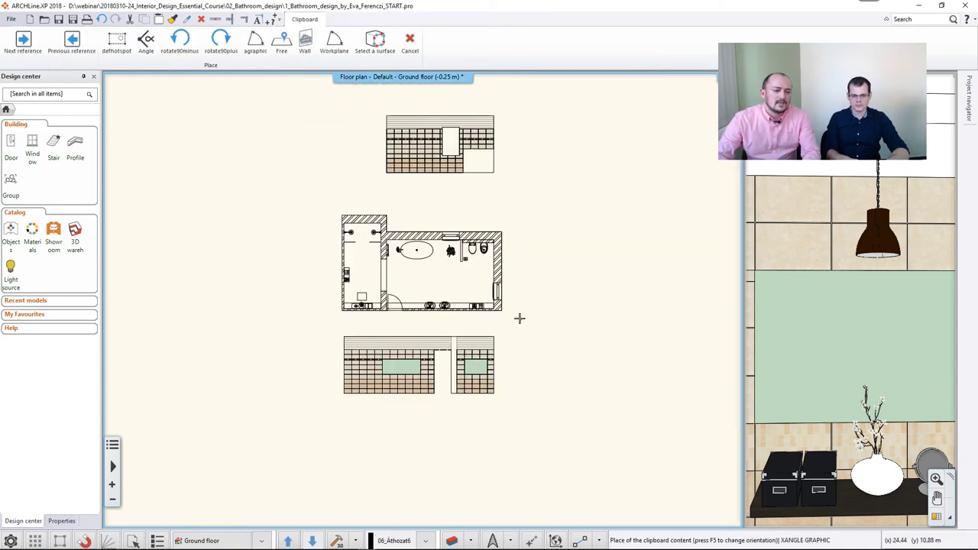
scroll(464, 277, "up", 3)
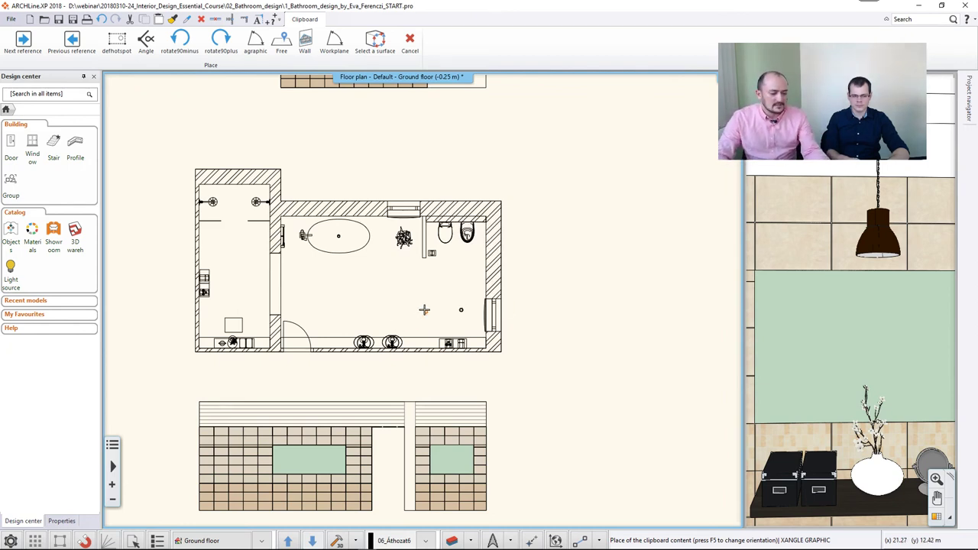
key("Escape")
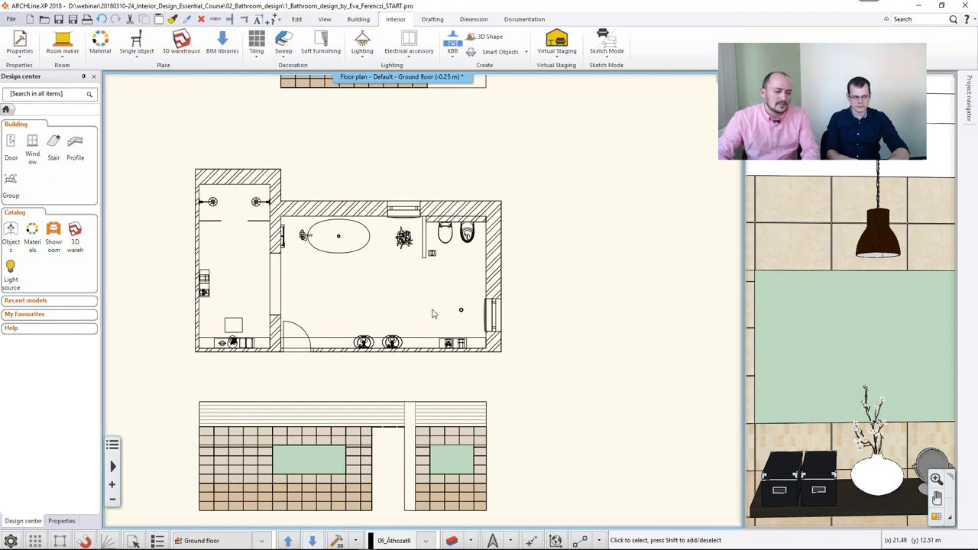
- Duplicate the spotlight as a graphical matrix of 6 horizontal by 3 vertical, spanning about 4.03 m by 1.78 m across the main bathroom
left_click(461, 313)
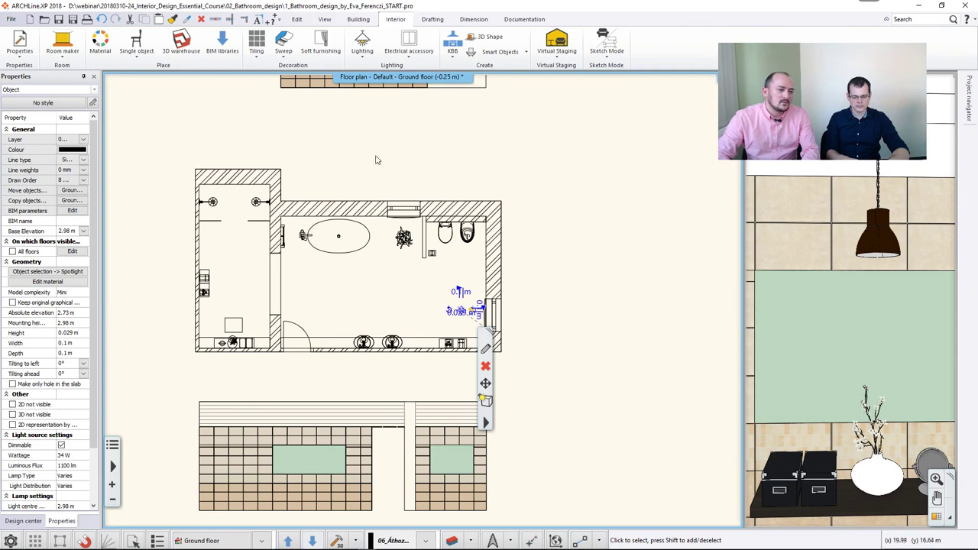
left_click(298, 19)
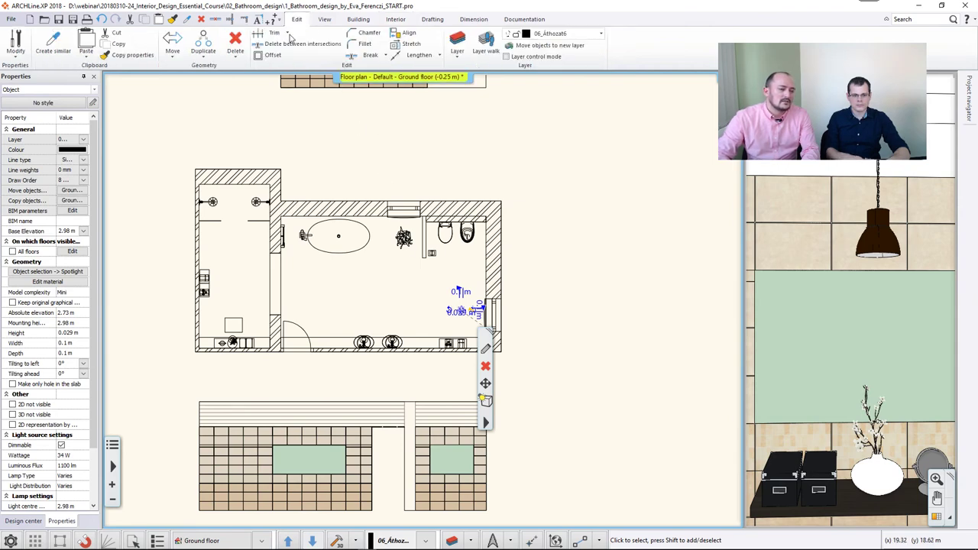
left_click(211, 59)
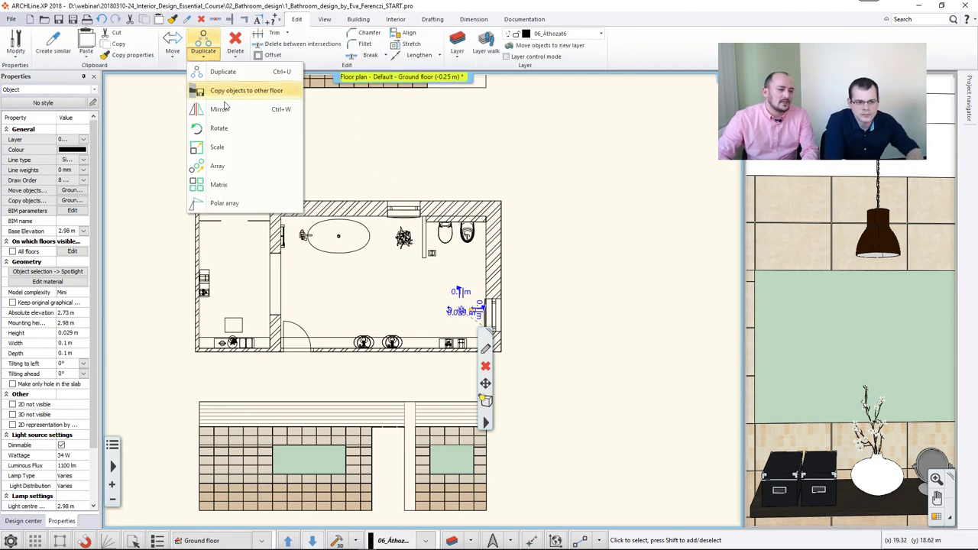
left_click(245, 186)
left_click(353, 222)
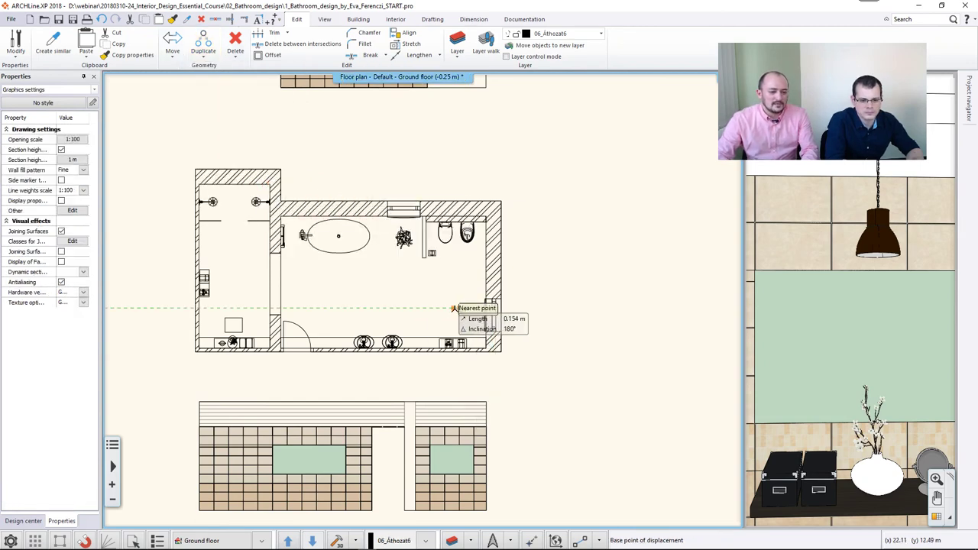
left_click(461, 309)
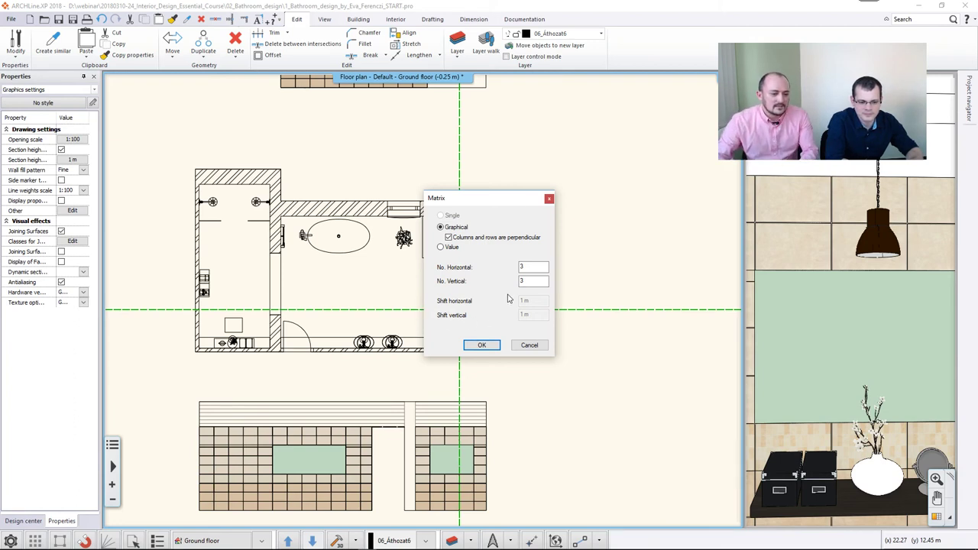
key("Tab")
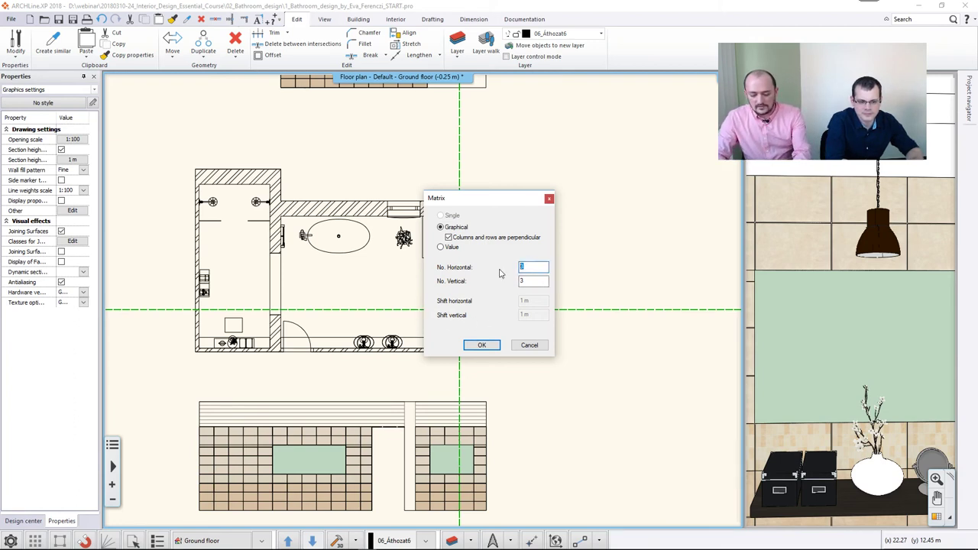
key("Tab")
type("1")
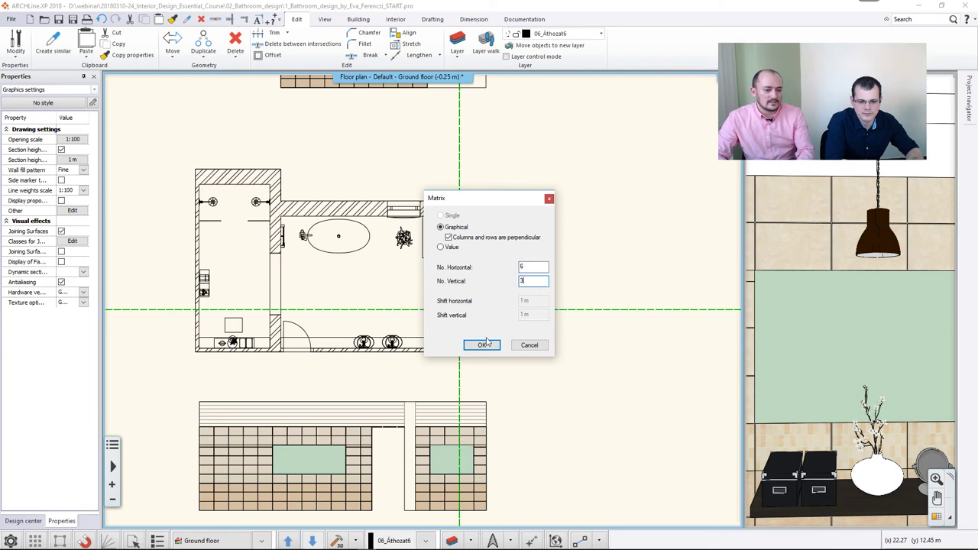
left_click(481, 345)
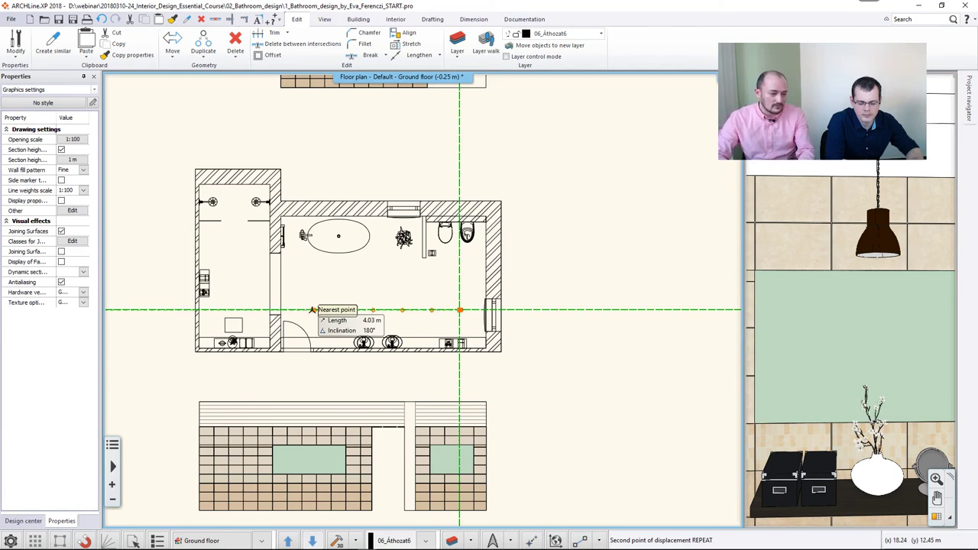
left_click(312, 309)
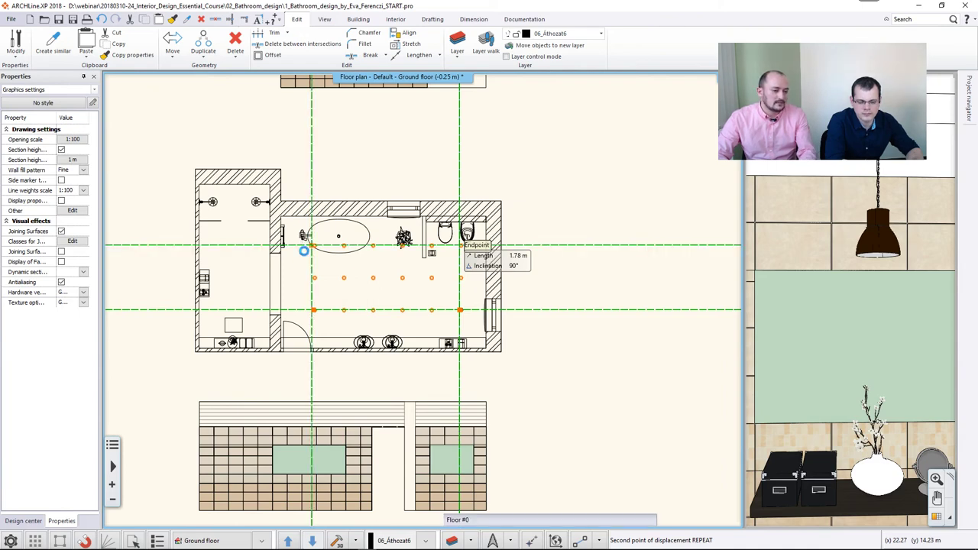
key("Escape")
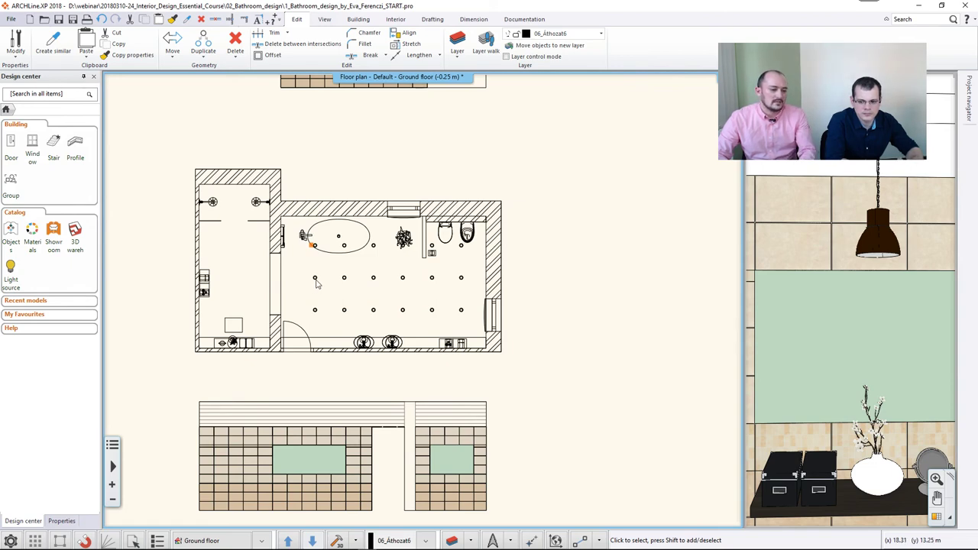
- Copy one spotlight from the grid into the narrow adjoining room, beside the square near the sink counter, and select the copy
scroll(382, 298, "up", 3)
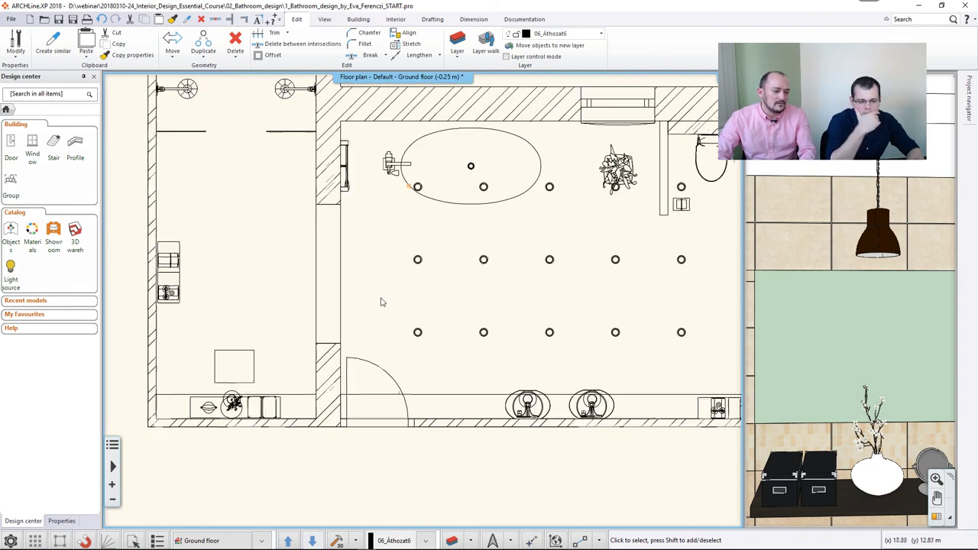
left_click(412, 261)
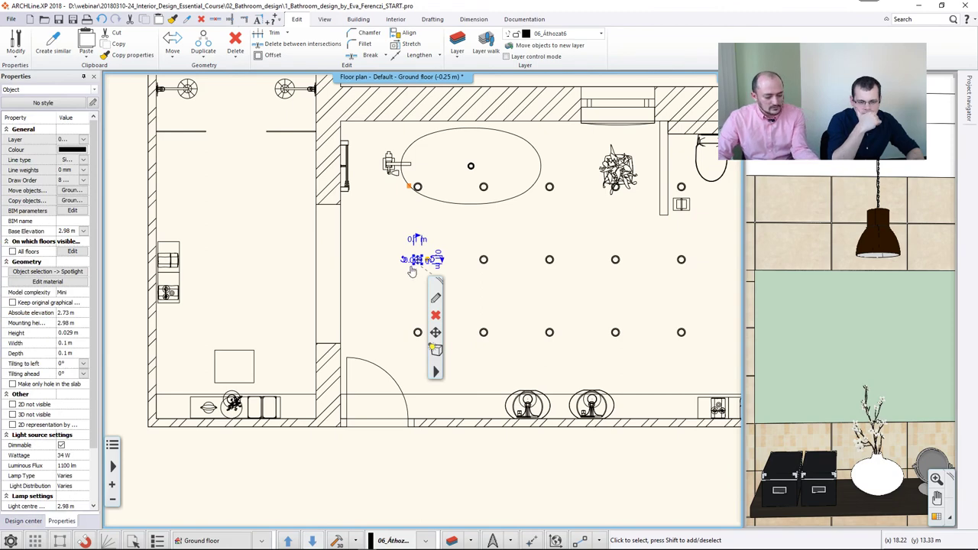
left_click(415, 273)
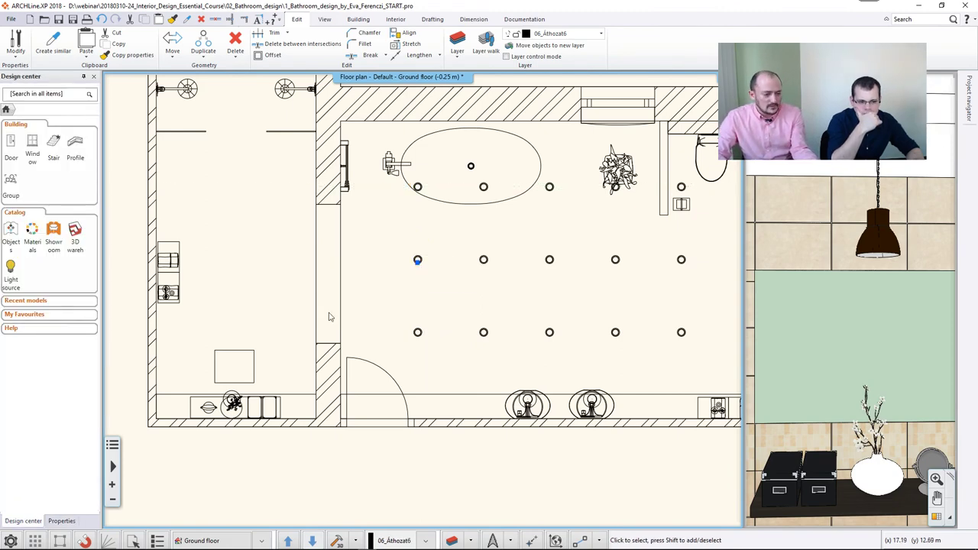
key("ctrl+v")
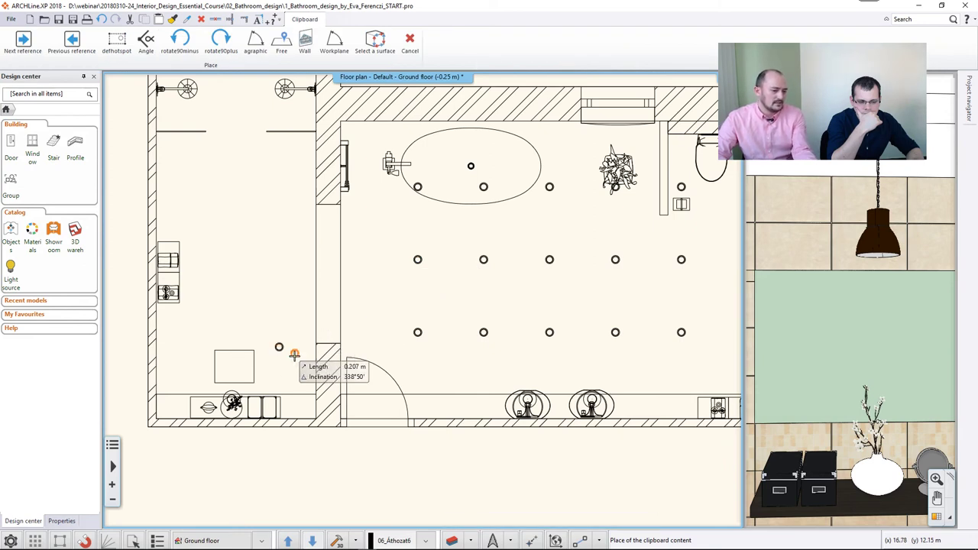
left_click(283, 348)
left_click(282, 350)
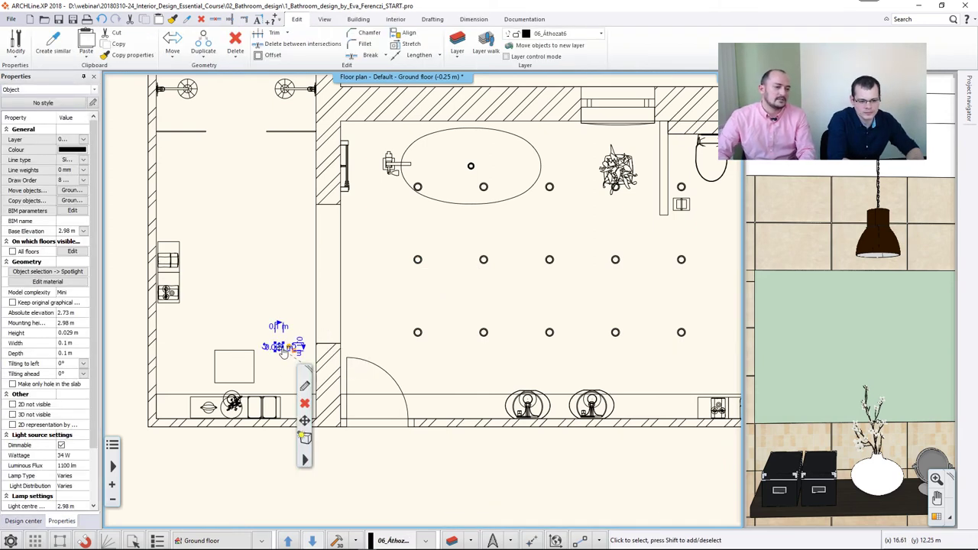
- Duplicate the copied spotlight as a graphical matrix of 6 horizontal by 2 vertical, spanning the narrow adjoining room up to the showers
left_click(214, 61)
left_click(220, 185)
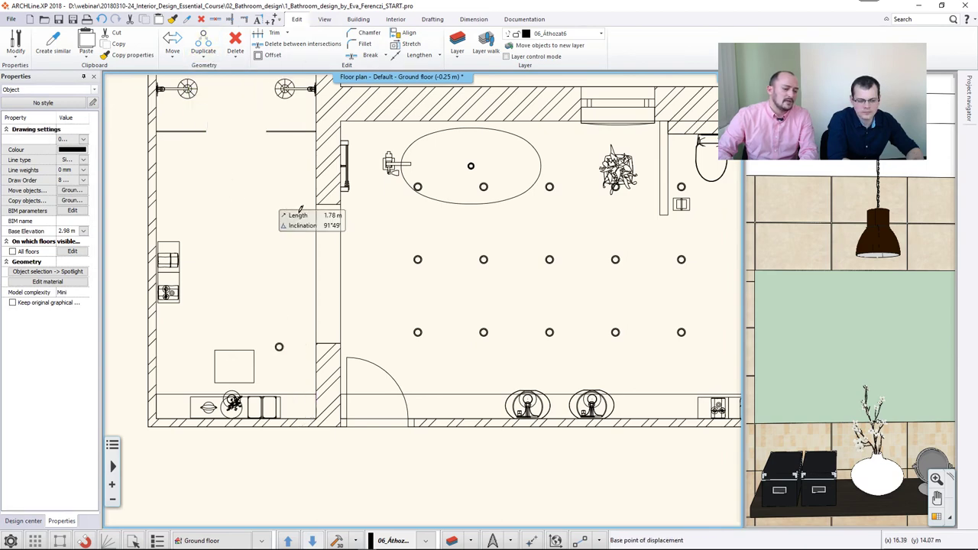
left_click(269, 337)
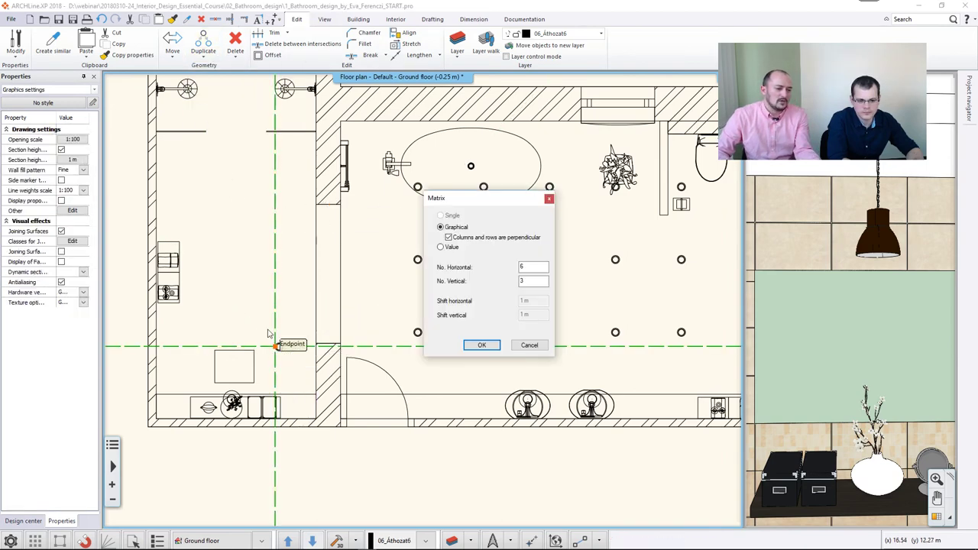
left_click_drag(535, 281, 492, 282)
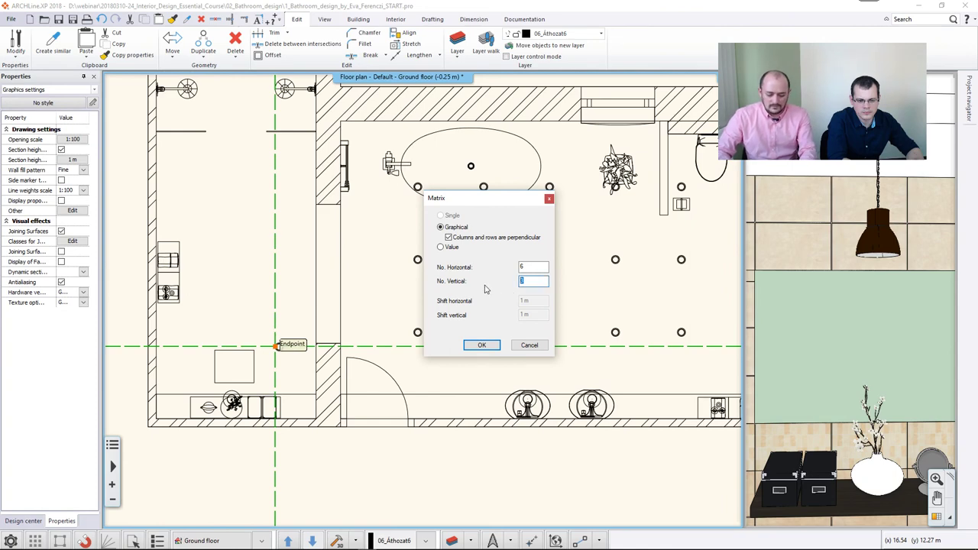
type("2")
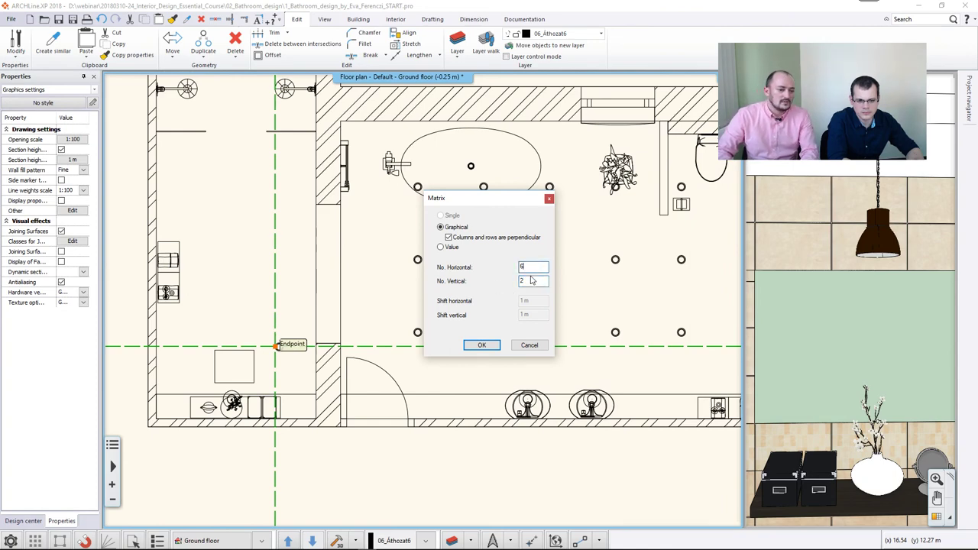
left_click(481, 344)
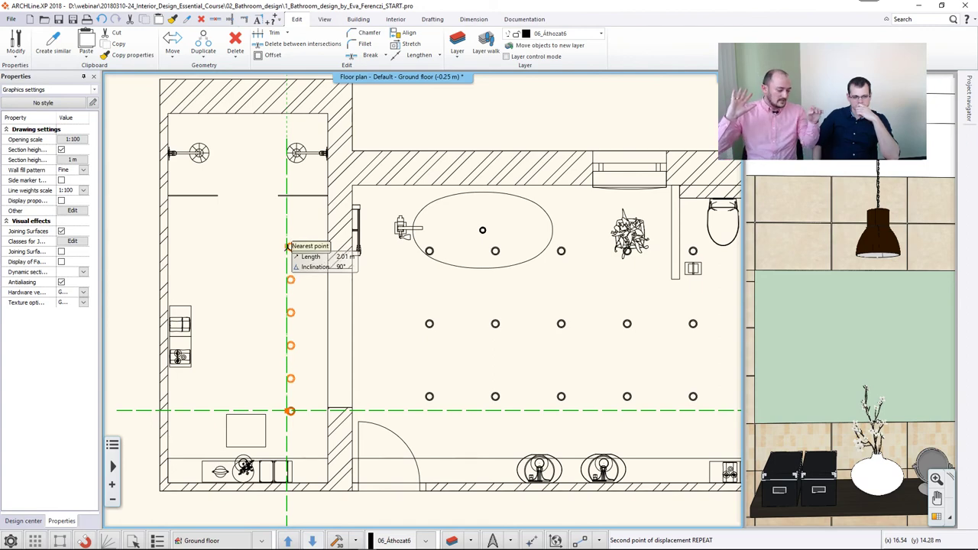
key("Escape")
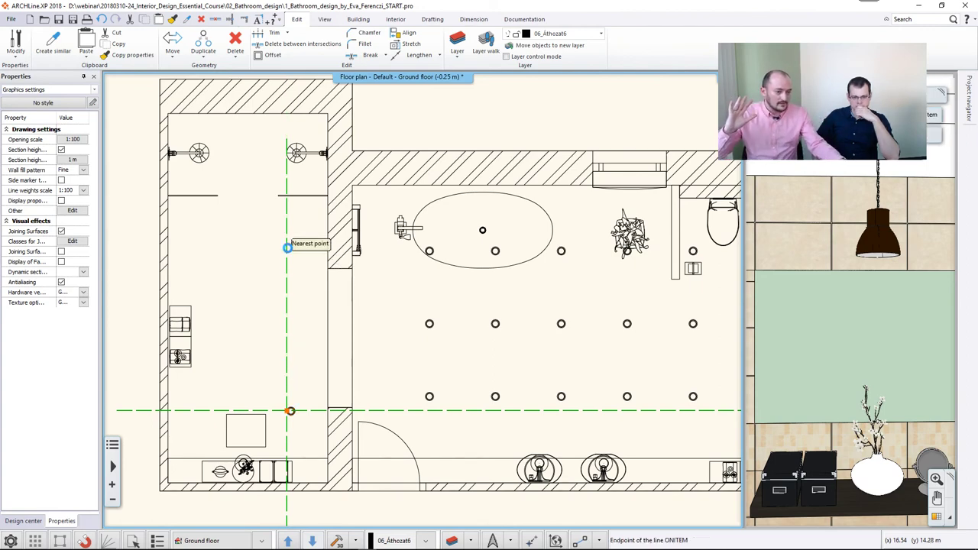
left_click(289, 252)
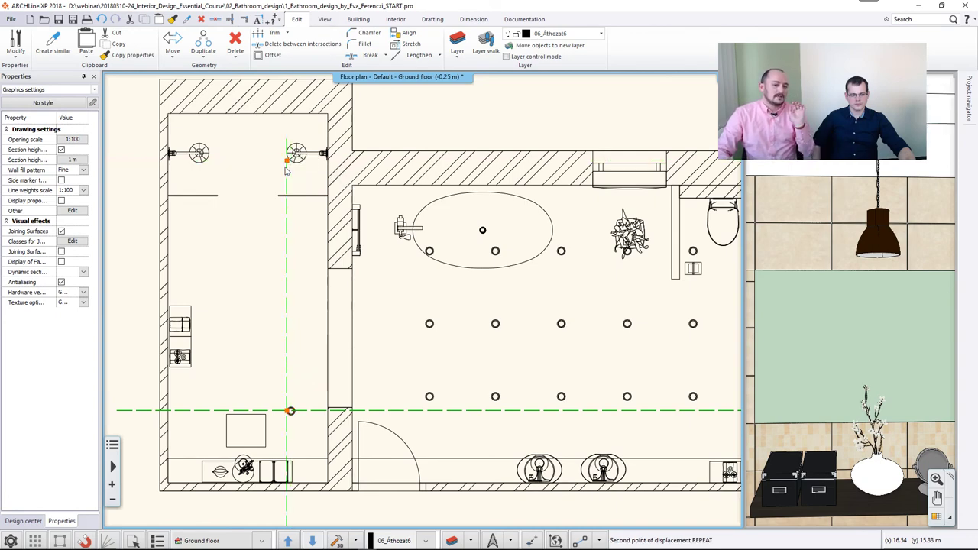
left_click(214, 187)
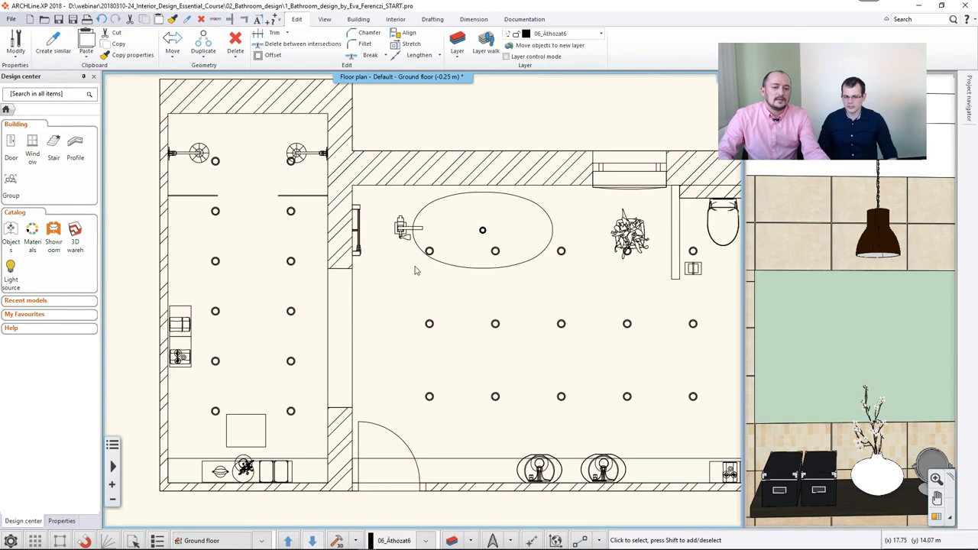
- Make the 3D image the main view and step through the saved camera views to View_4
left_click(933, 519)
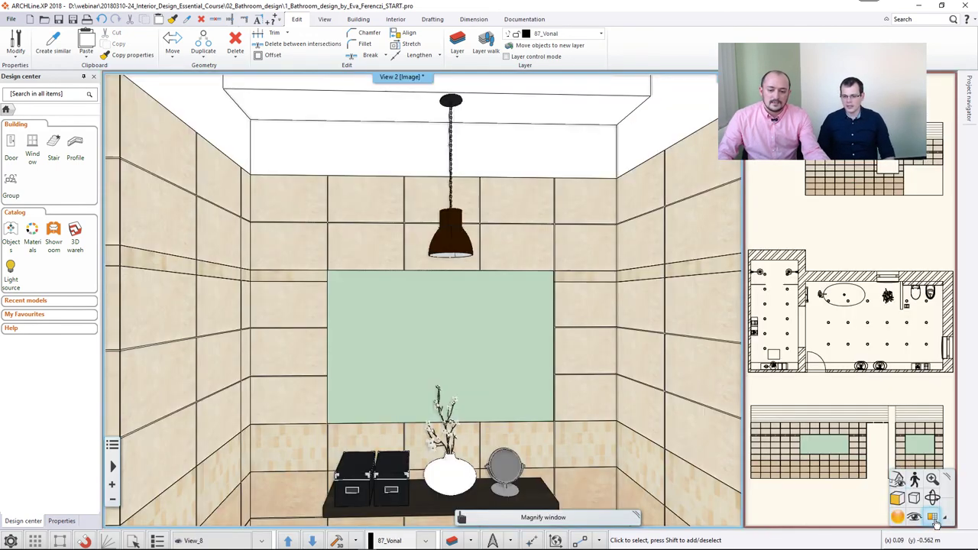
left_click(310, 540)
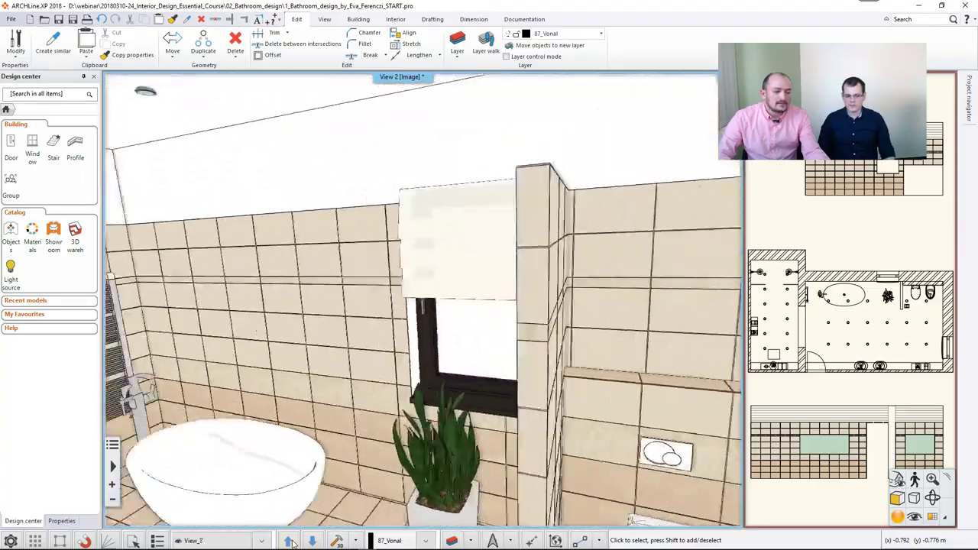
left_click(289, 540)
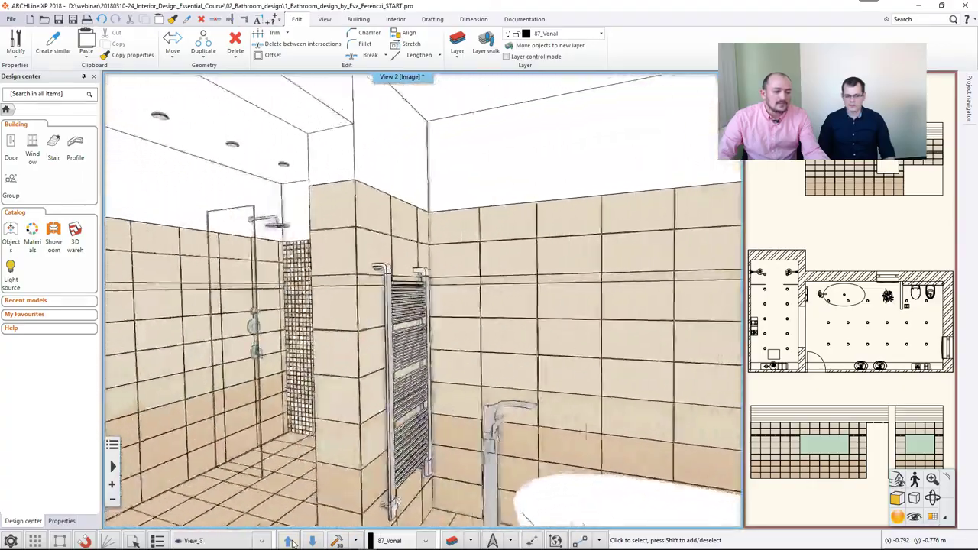
left_click(289, 540)
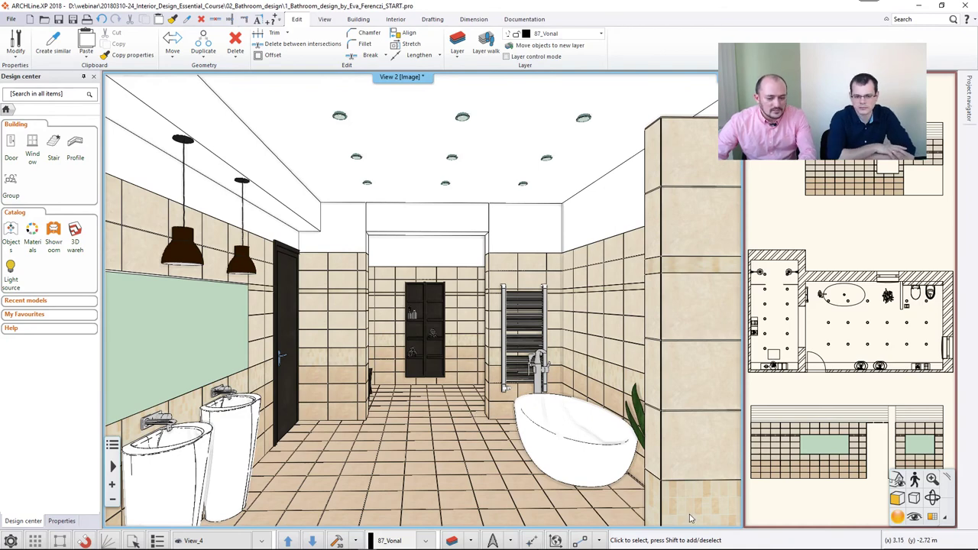
- Preview the 3D view in Hidden line removal and Realistic modes, and return it to the plain coloured display
left_click(896, 500)
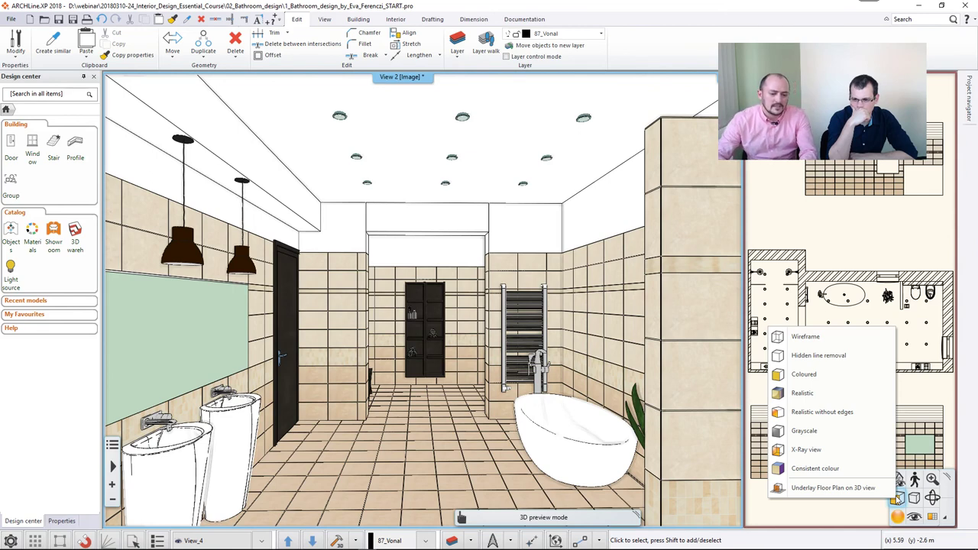
left_click(815, 356)
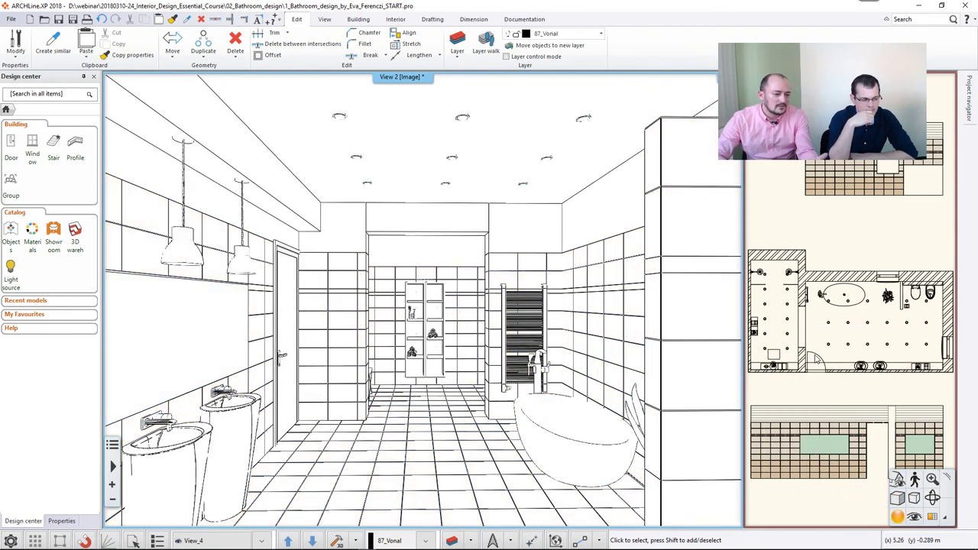
left_click(896, 498)
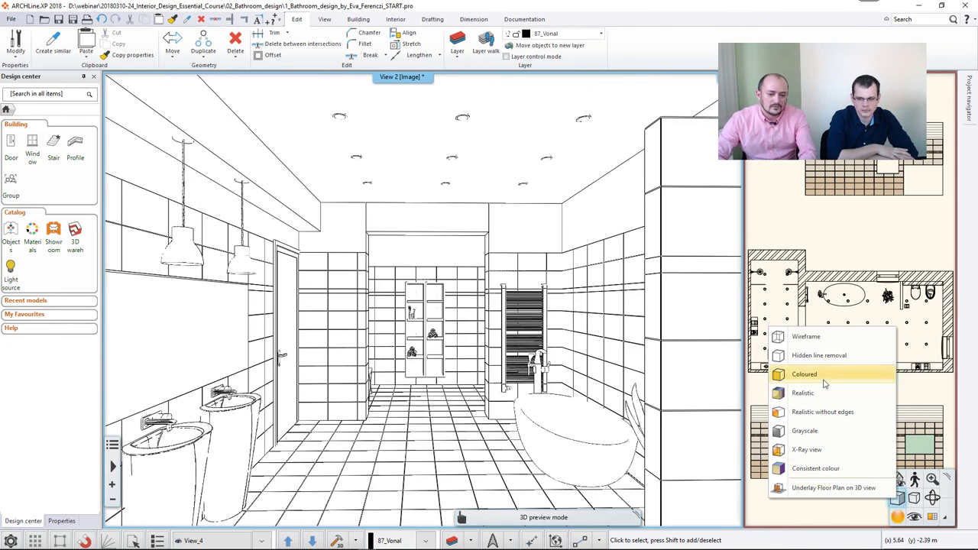
left_click(803, 393)
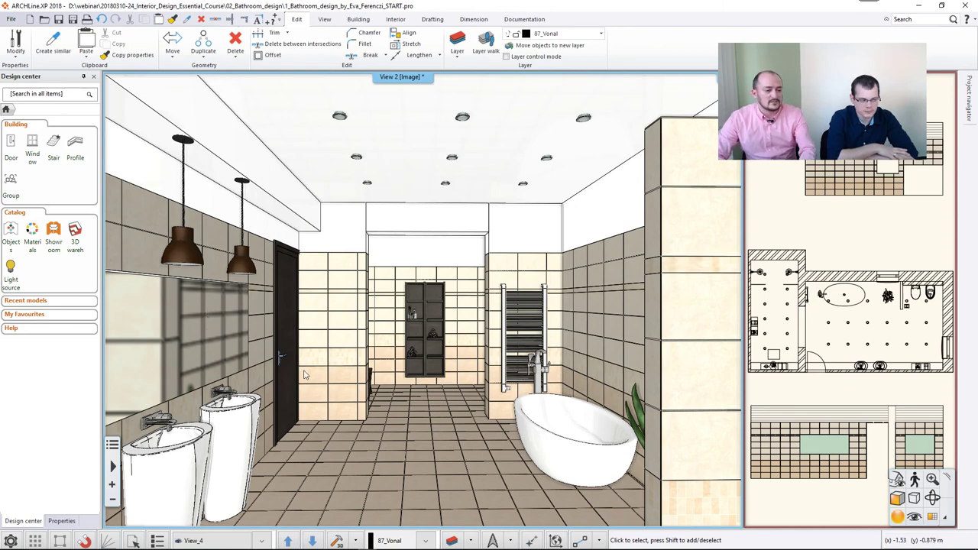
left_click(894, 515)
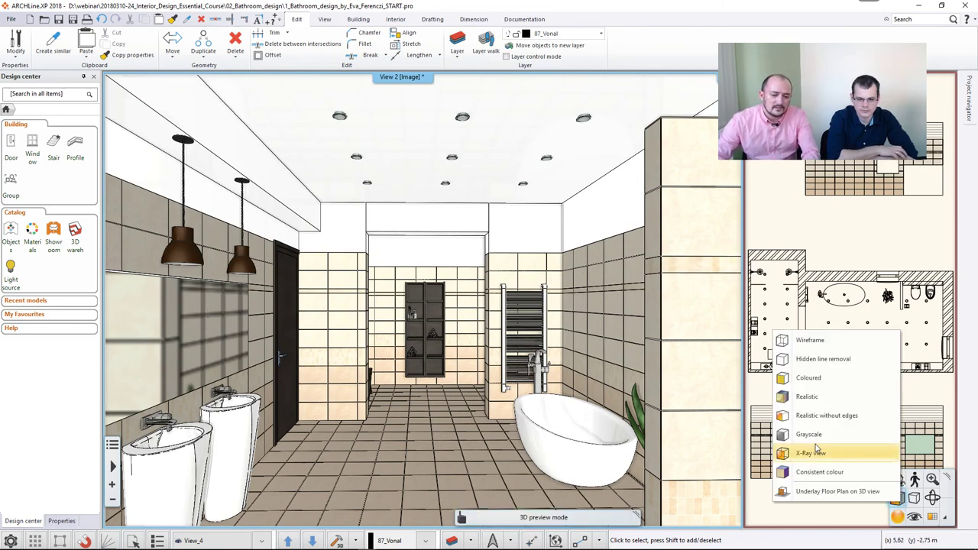
left_click(838, 474)
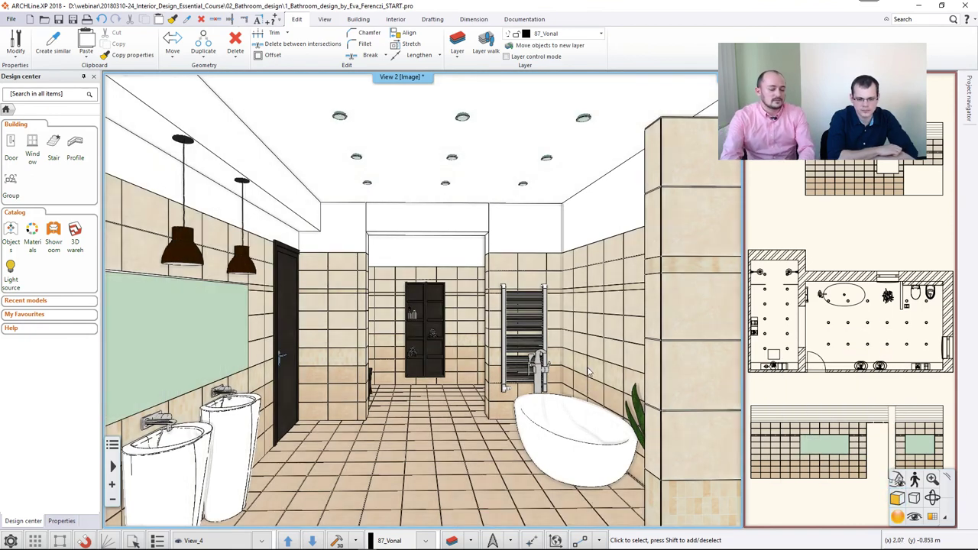
- Try a standalone quick render of View_4 at 1280x720 with light source visualization and sunlight enabled, quitting while it is still calculating
left_click(897, 516)
left_click(844, 456)
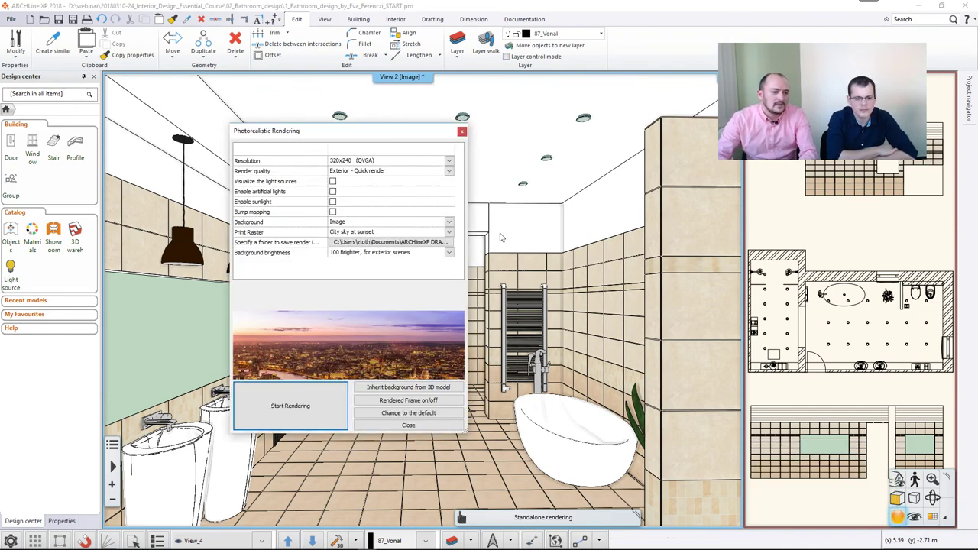
left_click(448, 161)
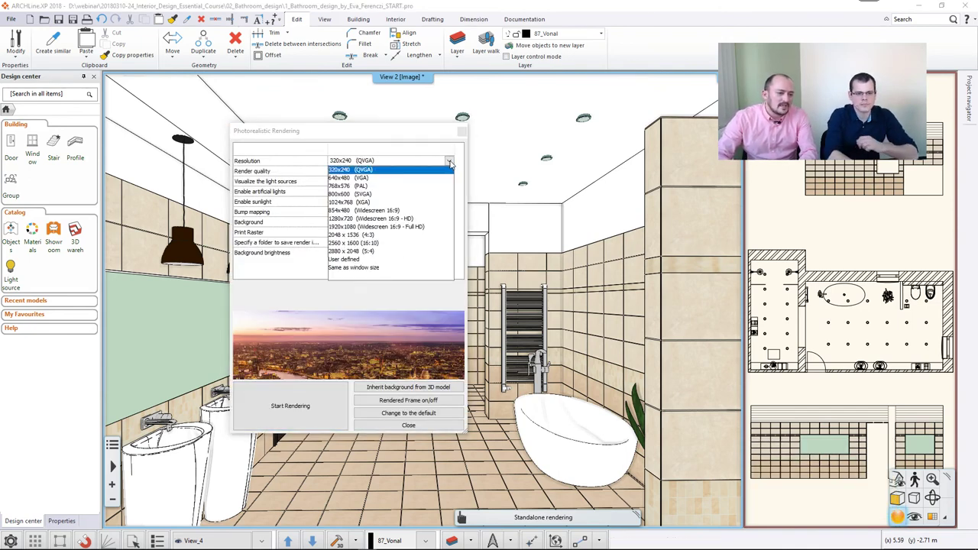
left_click(377, 222)
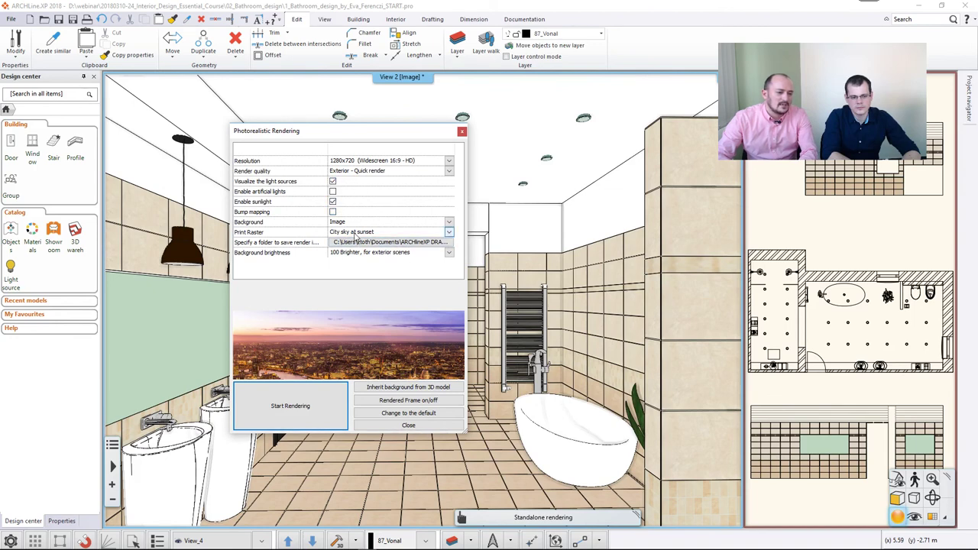
left_click(290, 406)
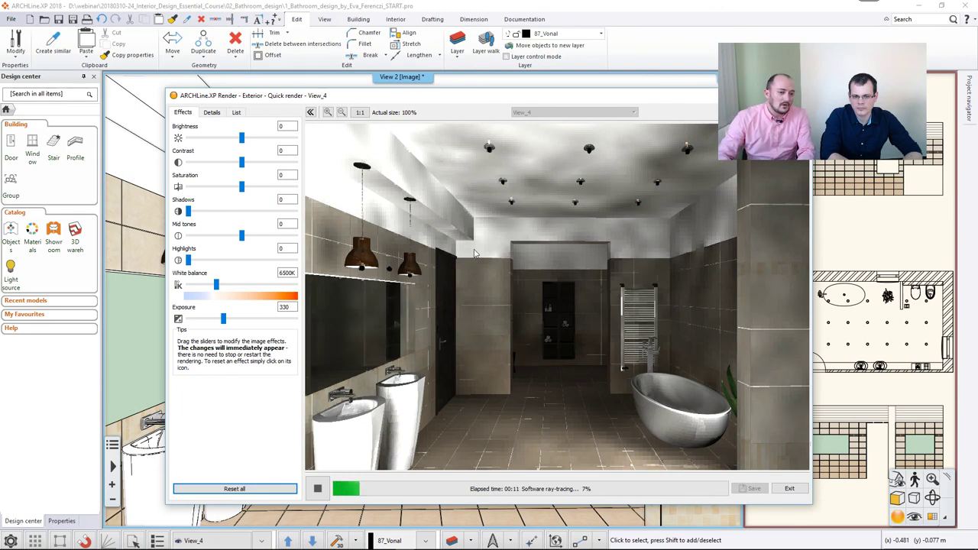
key("Escape")
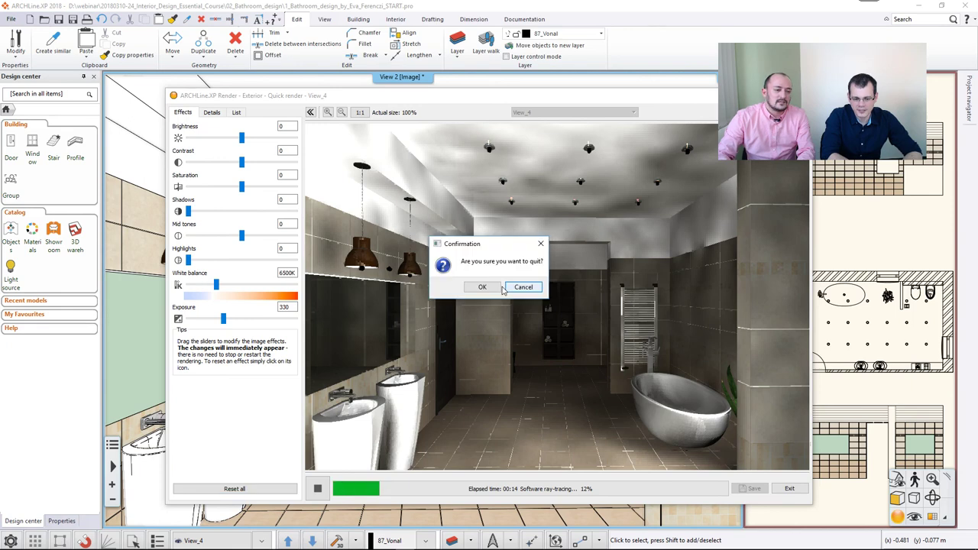
left_click(493, 287)
- Check the light source properties of one ceiling spotlight in the main bathroom and clear the selection
left_click(353, 150)
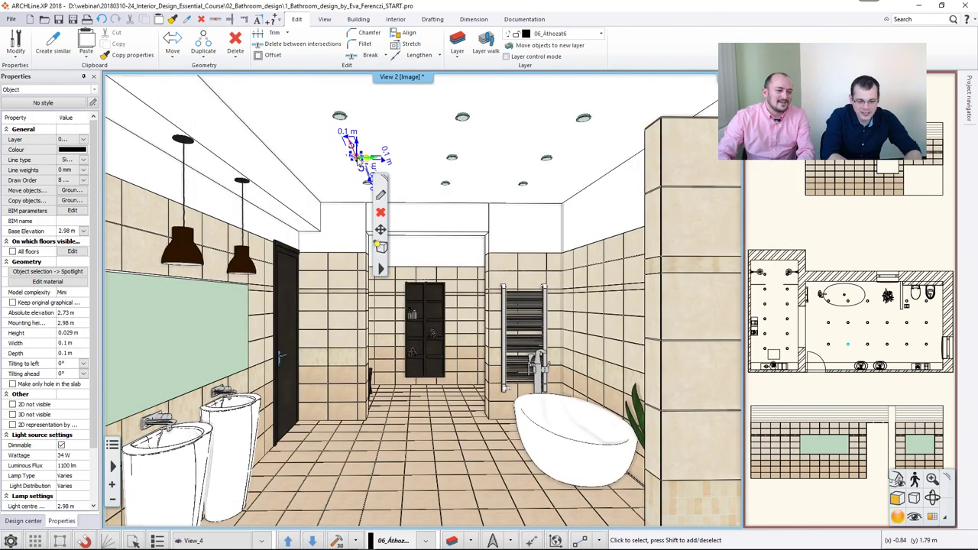
left_click(80, 89)
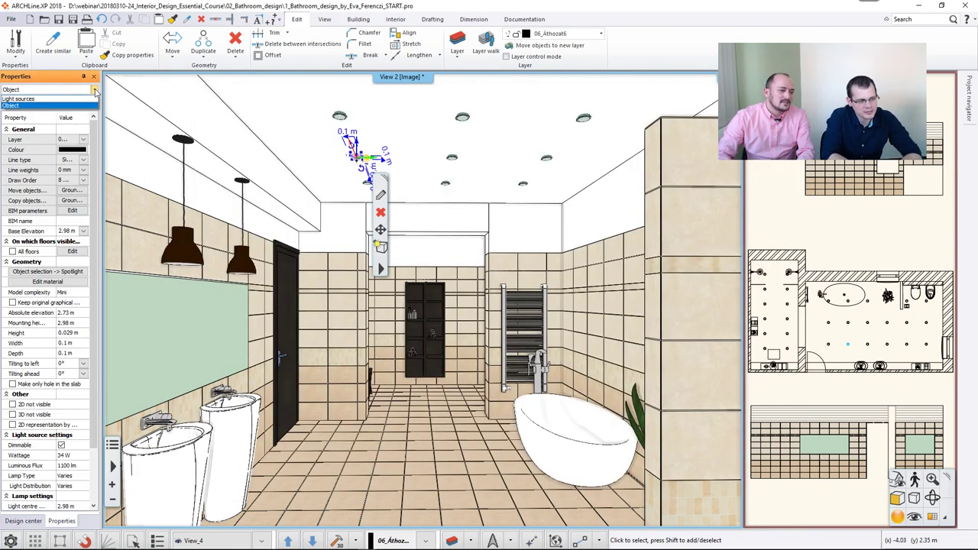
left_click(78, 99)
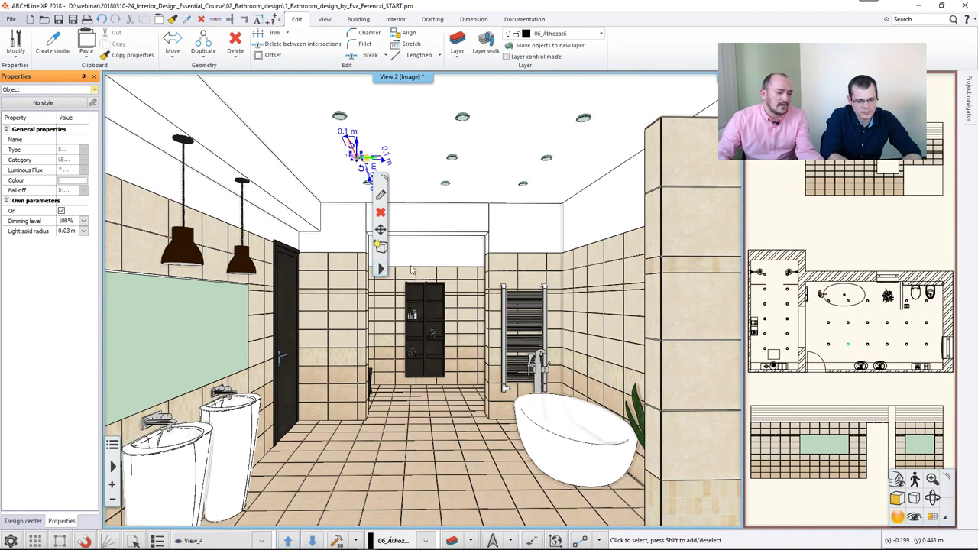
left_click(425, 229)
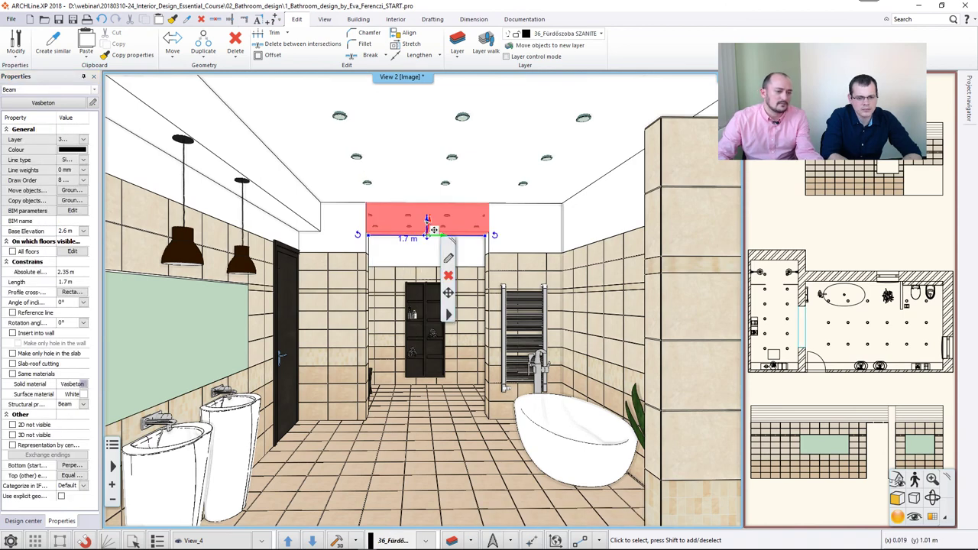
key("Escape")
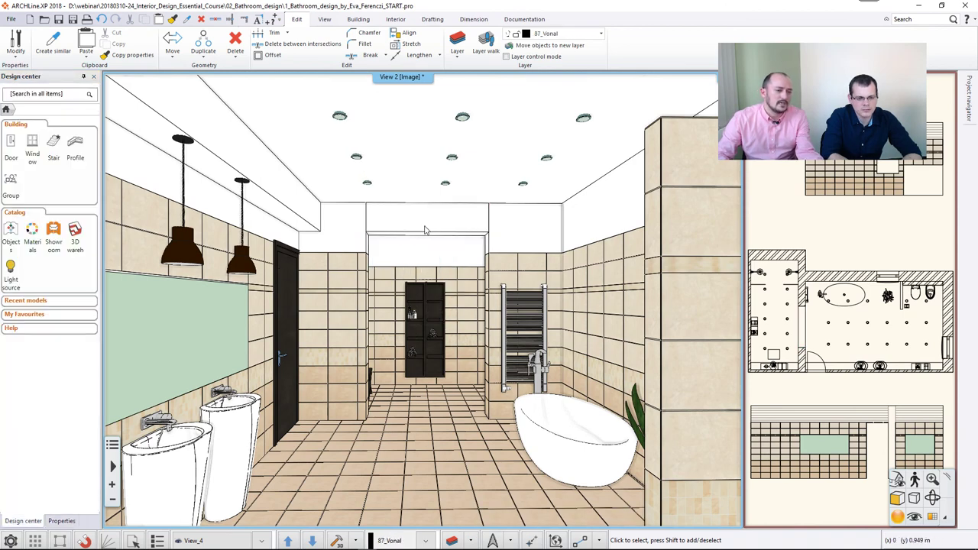
- Open the FINAL version of the bathroom design project, the file numbered 4, from the 02_Bathroom_design folder
left_click(12, 19)
left_click(46, 57)
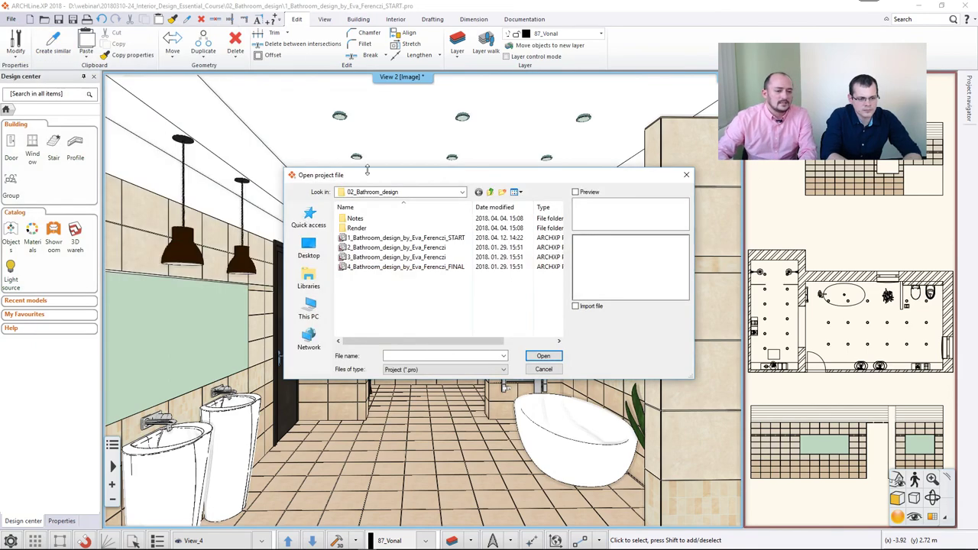
left_click(413, 266)
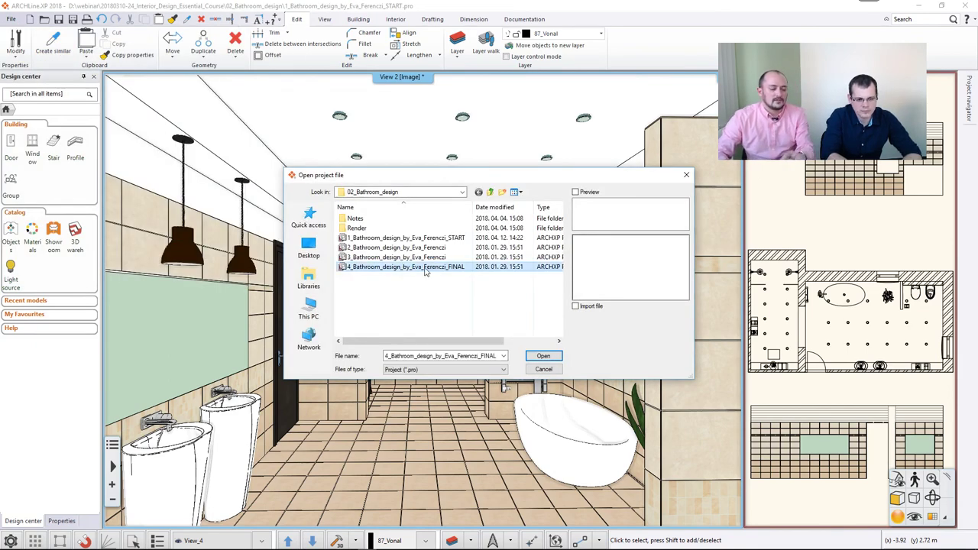
left_click(539, 358)
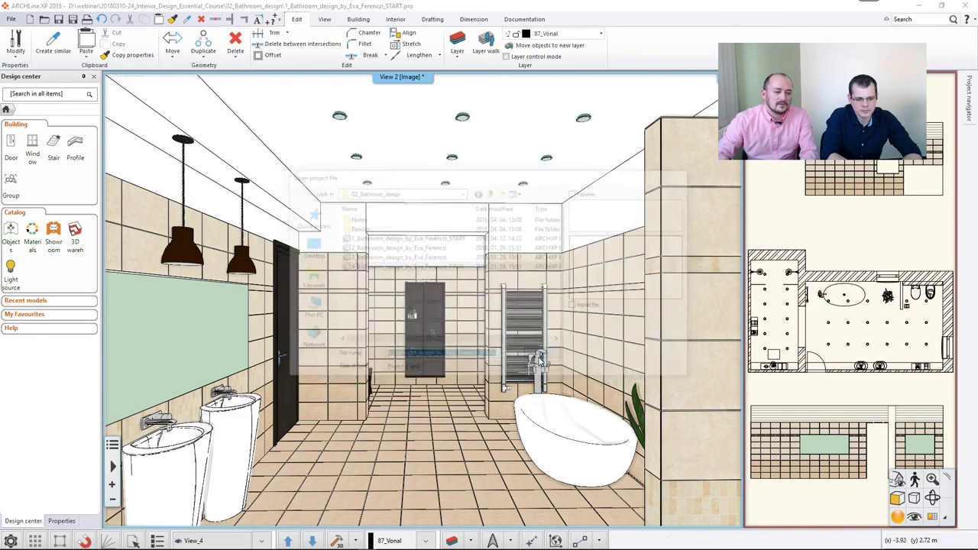
left_click(412, 405)
left_click(503, 303)
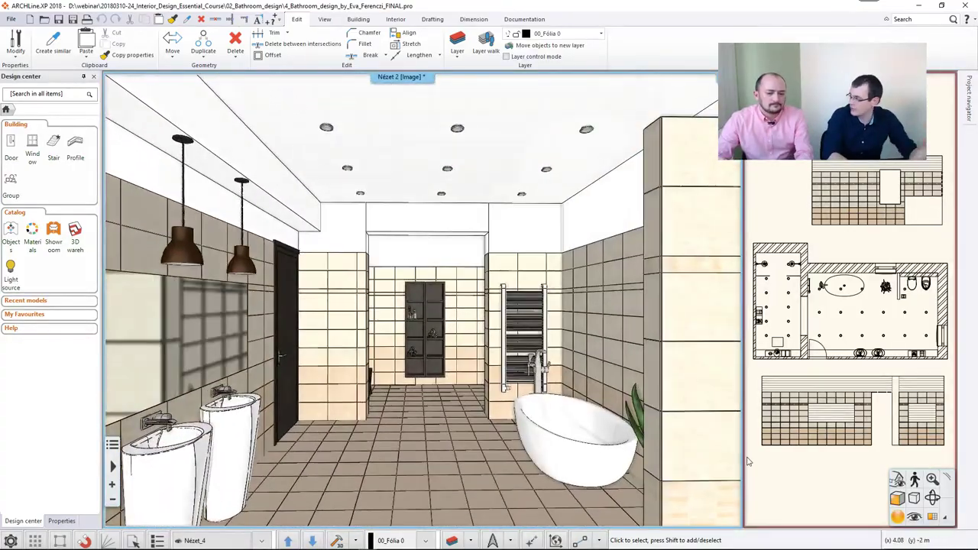
- Start a standalone Exterior - Quick render of Nézet_4 at 1280x720 (Widescreen 16:9 - HD) with artificial lights and sunlight enabled
left_click(895, 519)
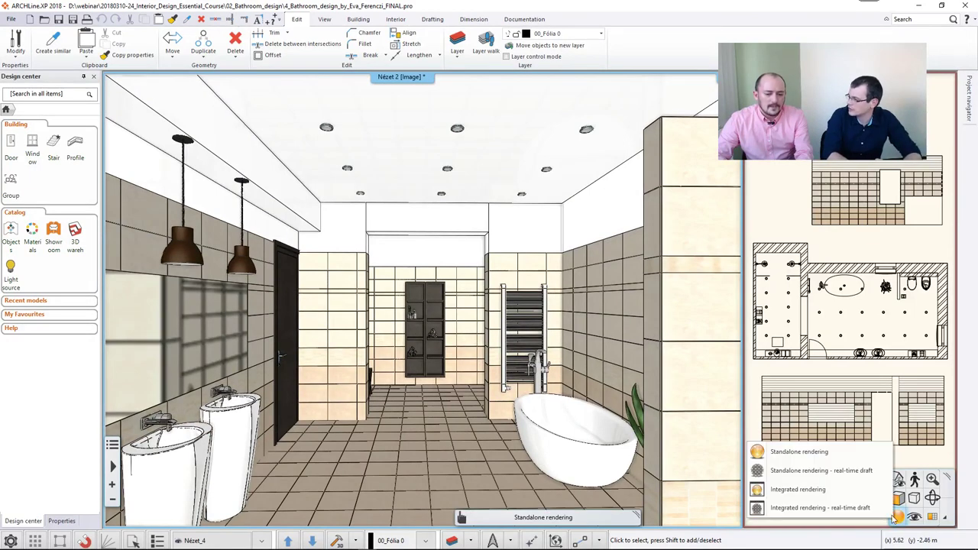
left_click(864, 451)
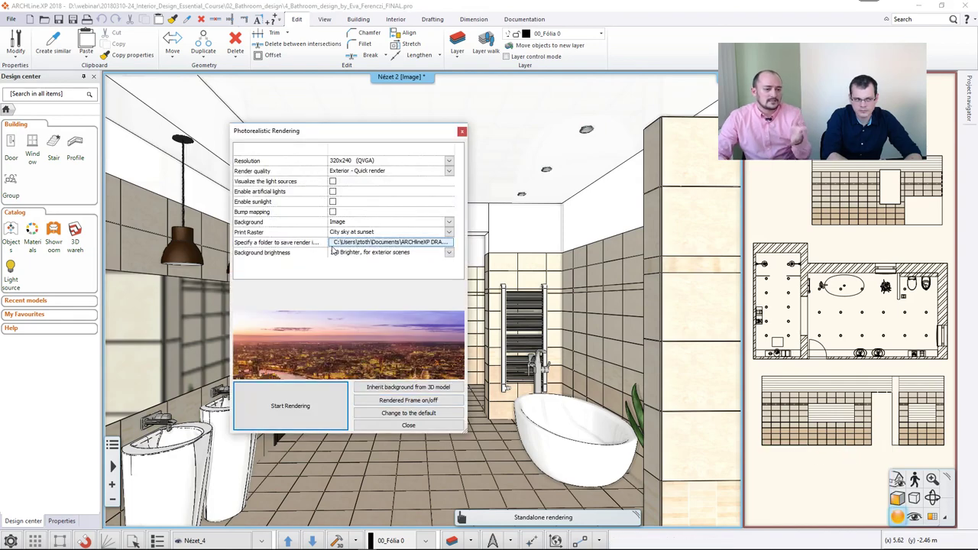
left_click(398, 161)
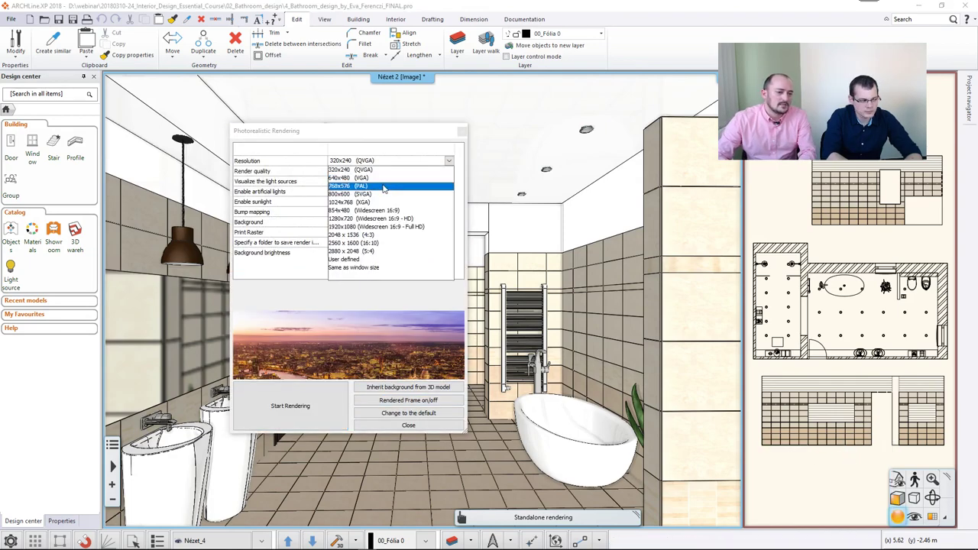
left_click(373, 219)
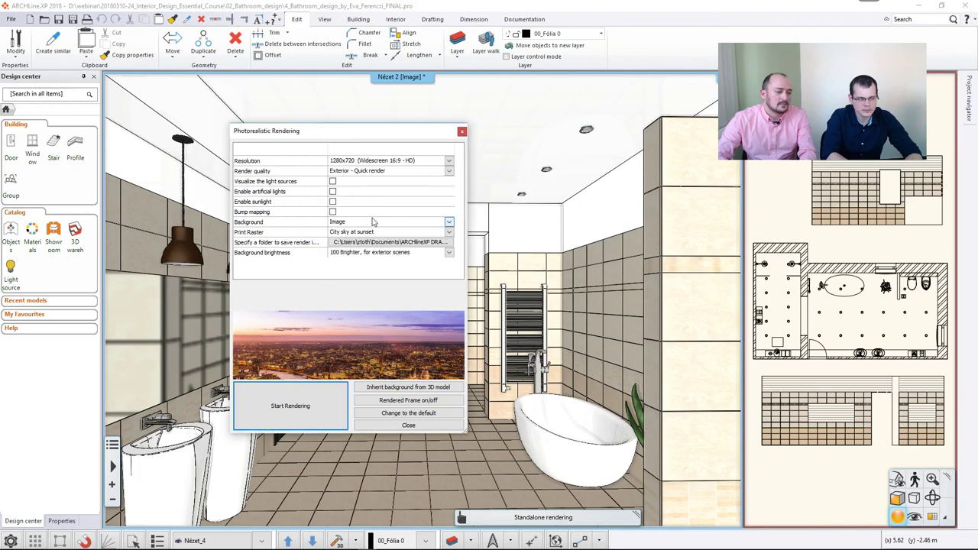
left_click(332, 191)
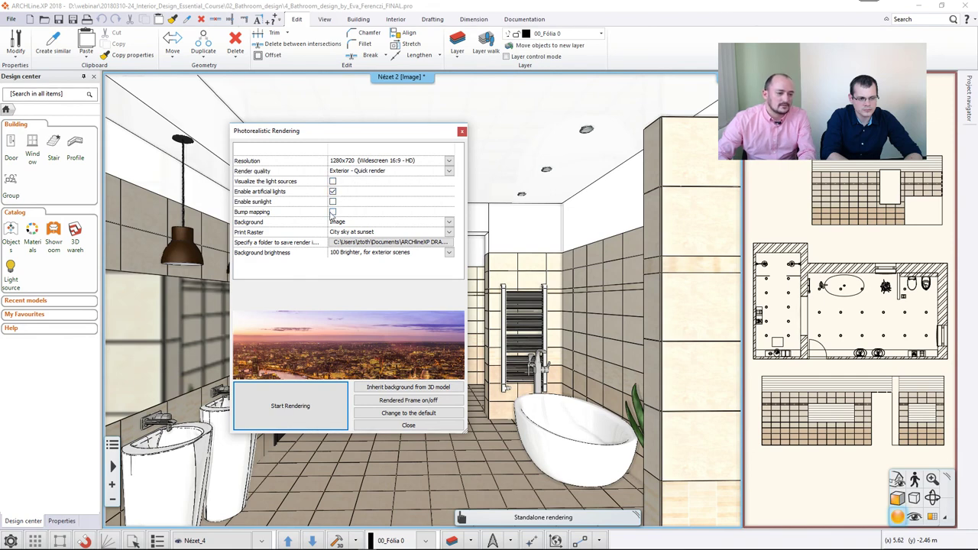
left_click(332, 202)
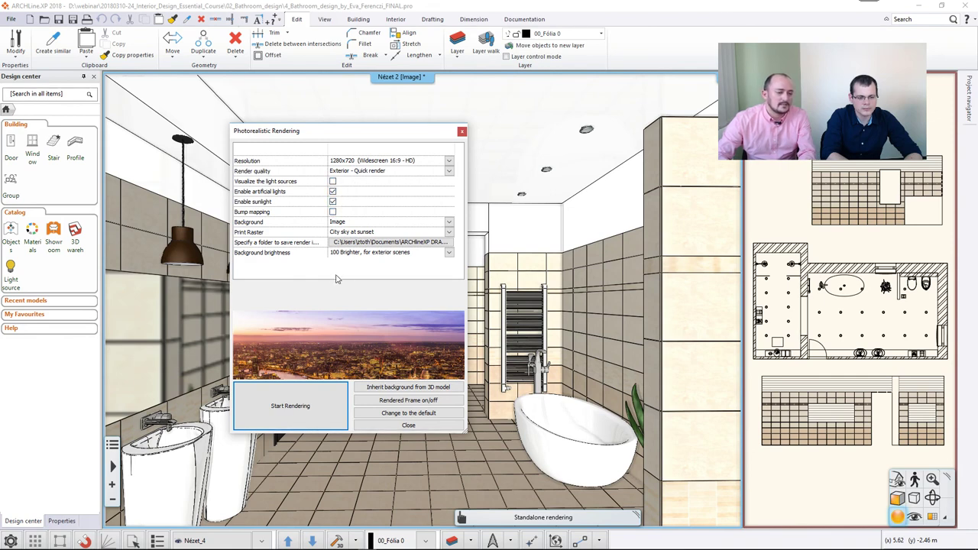
left_click(296, 386)
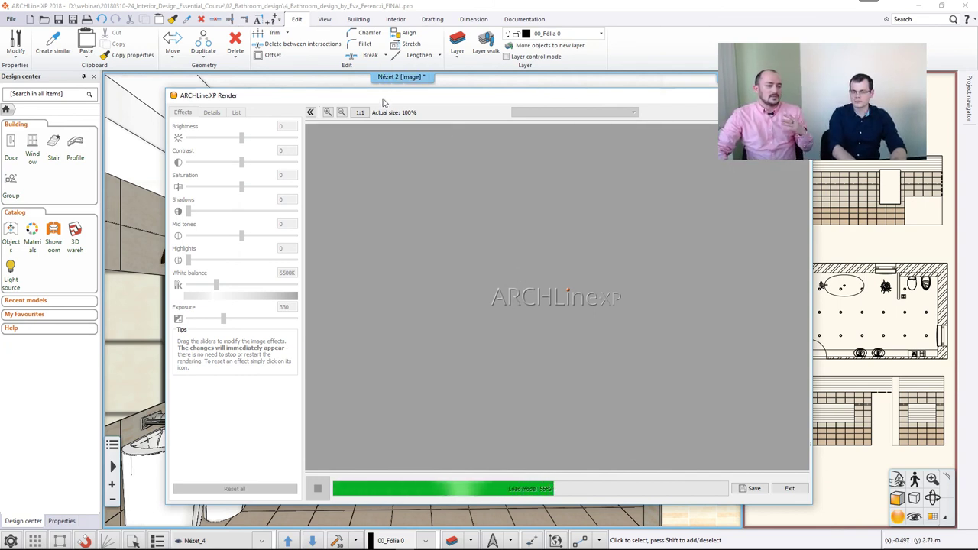
left_click_drag(383, 103, 441, 61)
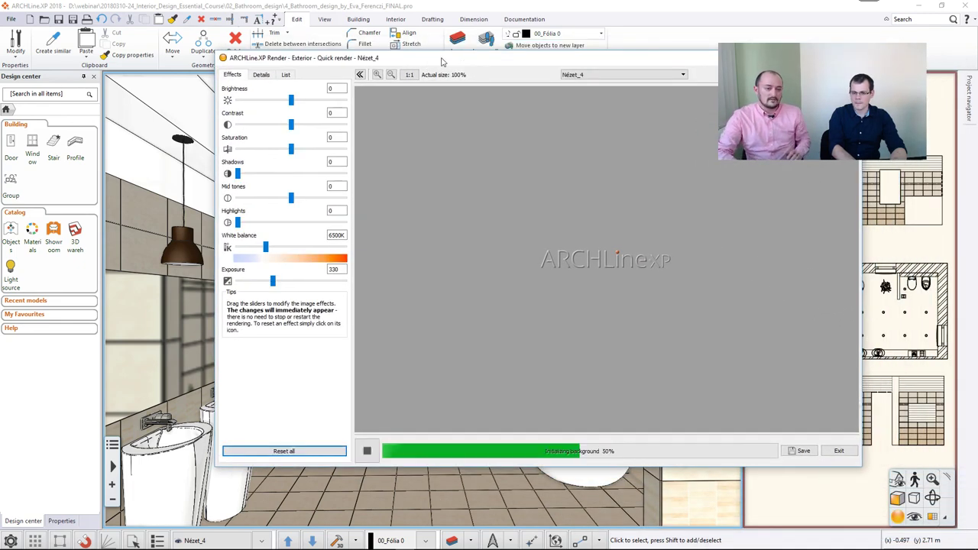